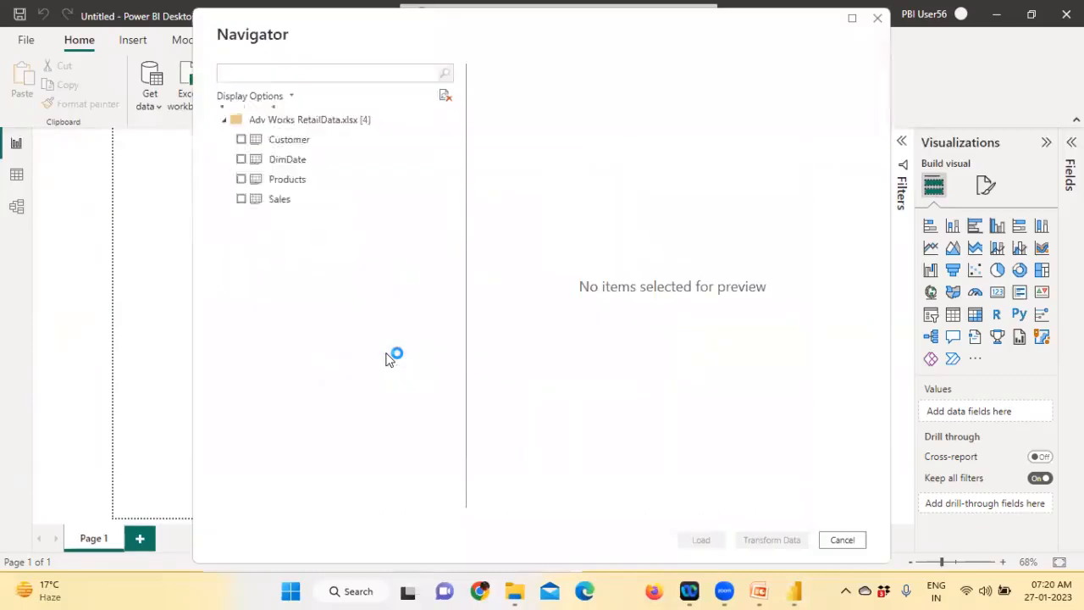
Load the Customer, Products and Sales tables from Adv Works RetailData.xlsx and expand the Sales table's field list
click(242, 140)
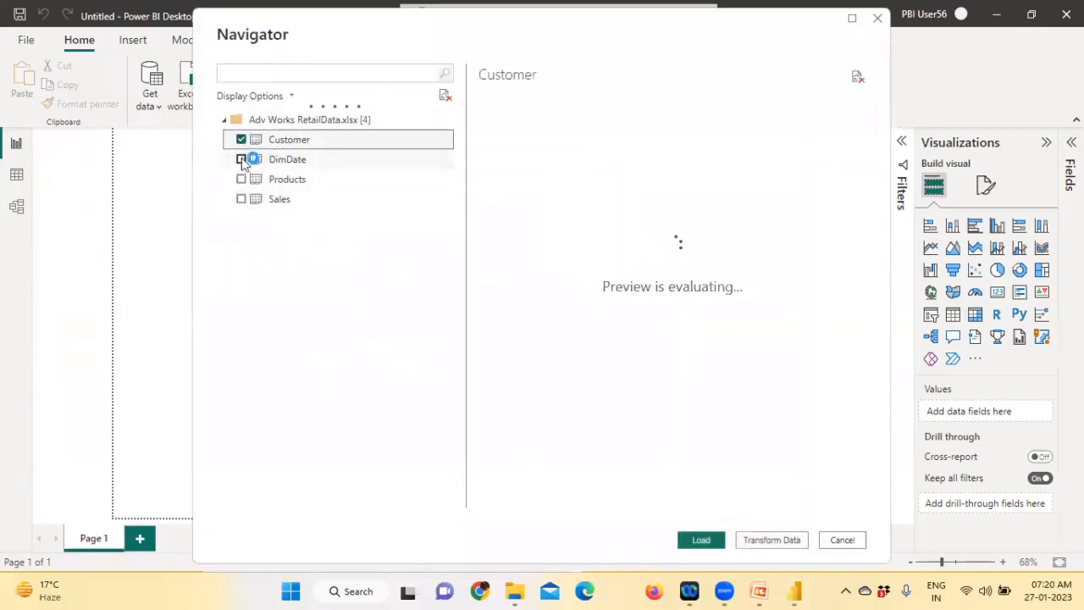
click(241, 178)
click(241, 200)
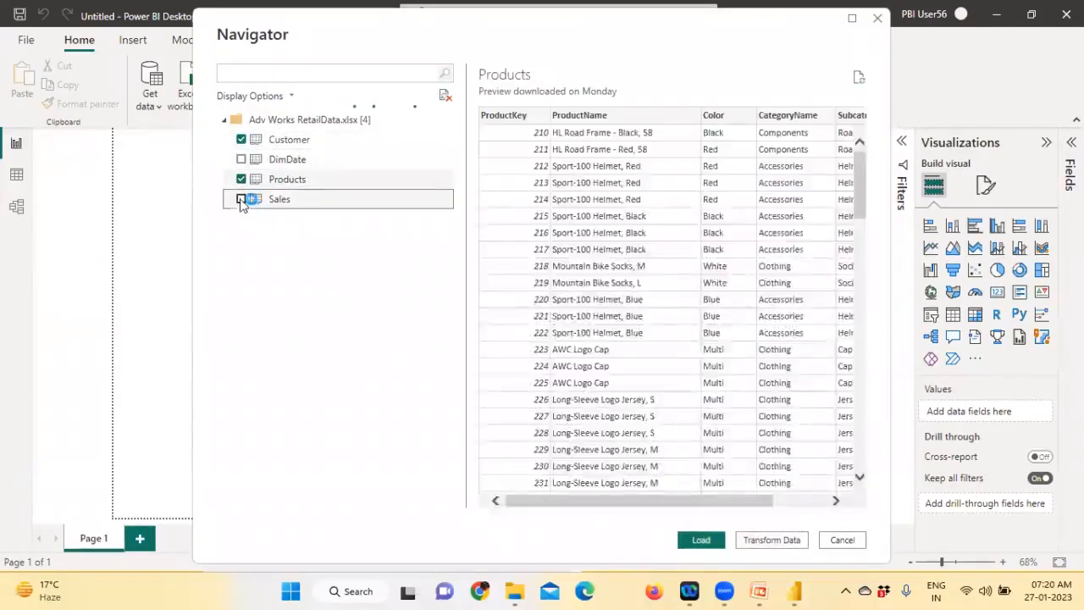
click(700, 540)
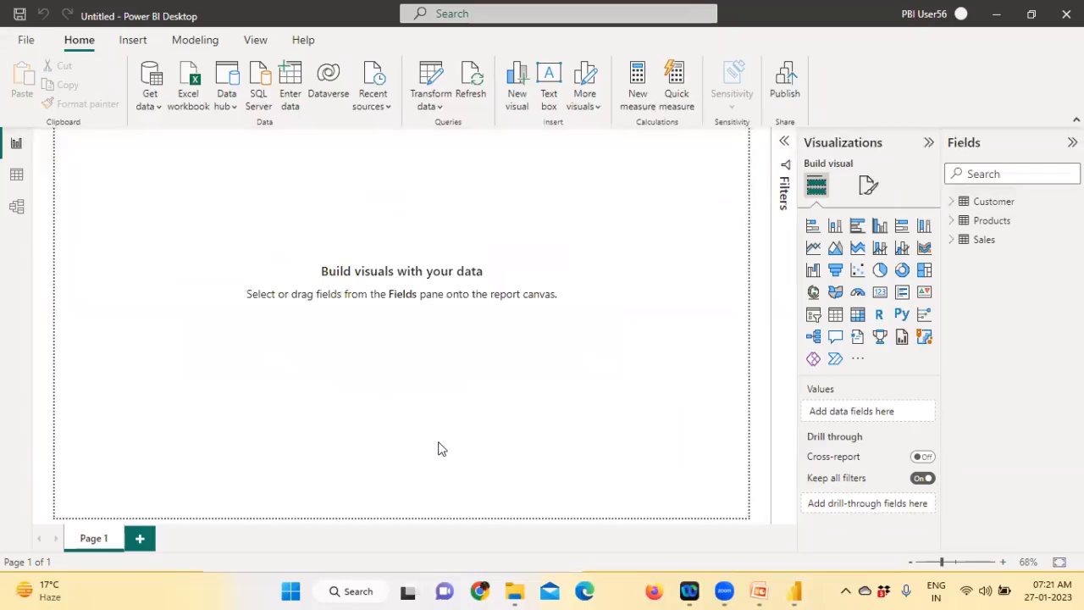
click(952, 240)
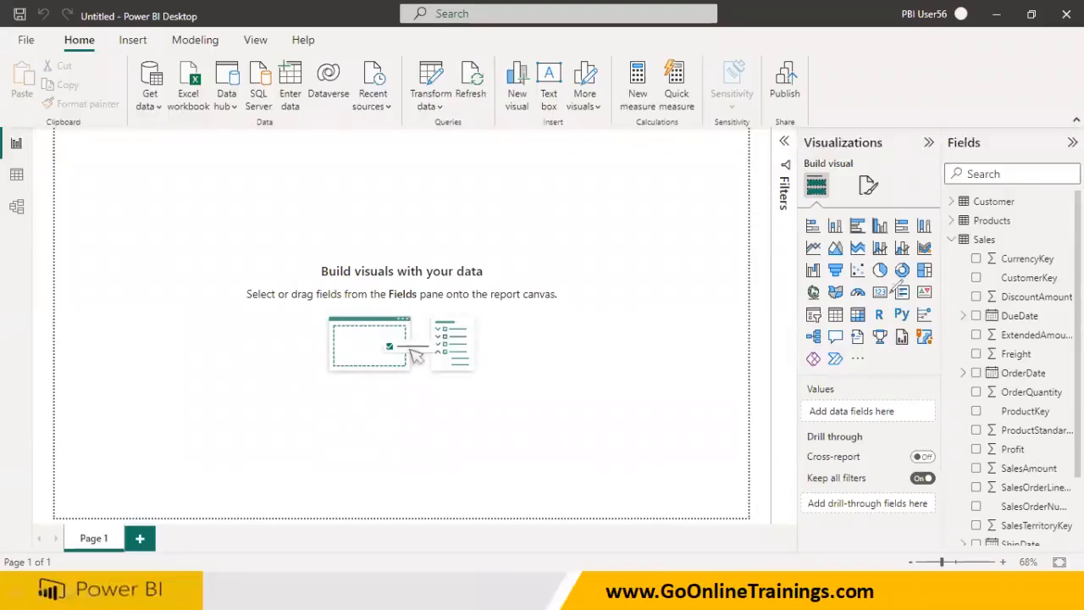
drag(888, 284, 868, 281)
drag(876, 300, 550, 353)
drag(492, 274, 508, 349)
mouse_move(516, 287)
mouse_down()
mouse_move(542, 342)
mouse_move(564, 336)
mouse_up()
mouse_move(562, 295)
mouse_down()
mouse_move(575, 324)
mouse_move(583, 292)
mouse_move(606, 318)
mouse_move(428, 254)
mouse_move(660, 312)
mouse_move(667, 336)
mouse_up()
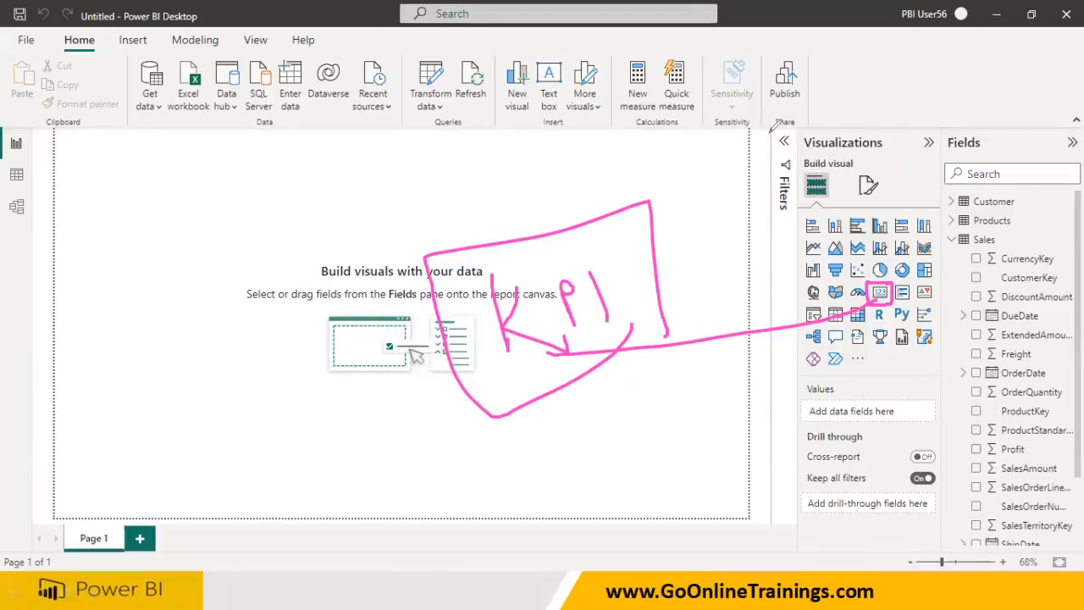
key(e)
Add a card visual to the report page and set the page view to Actual size
click(878, 291)
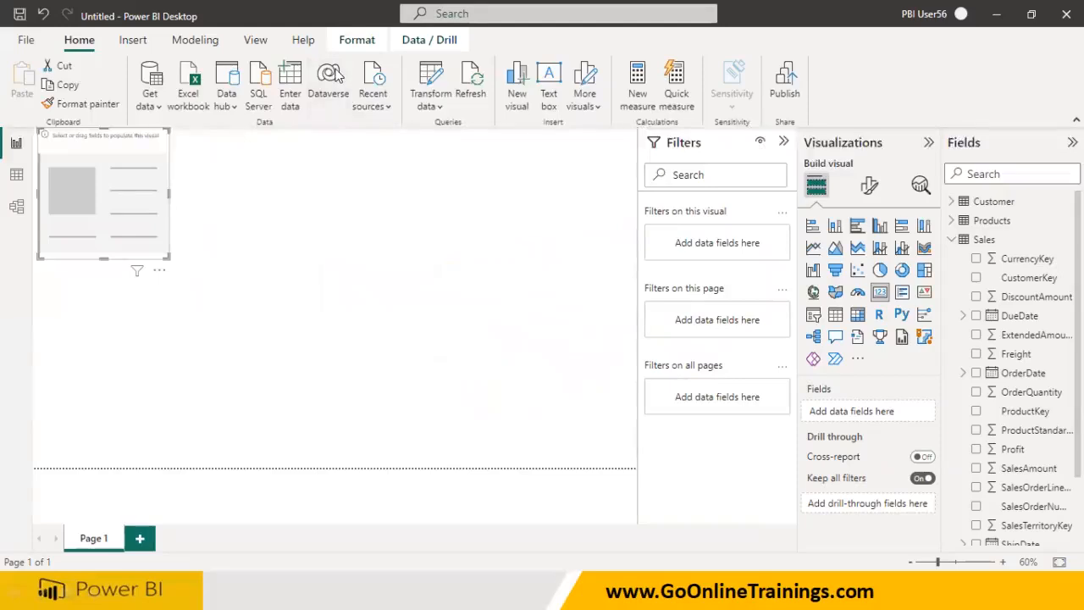
click(254, 40)
click(414, 93)
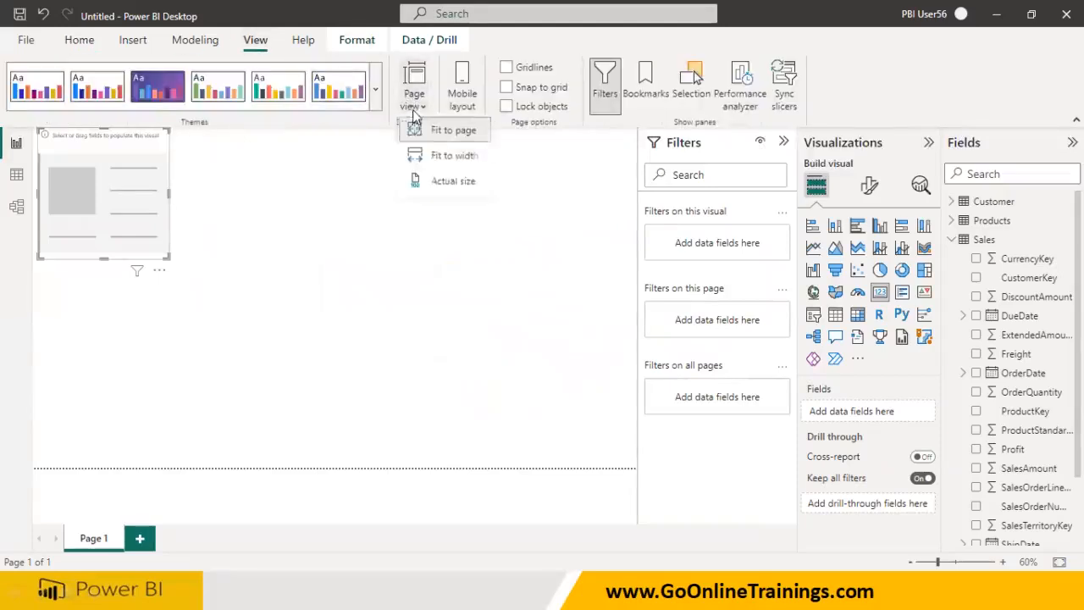
click(452, 183)
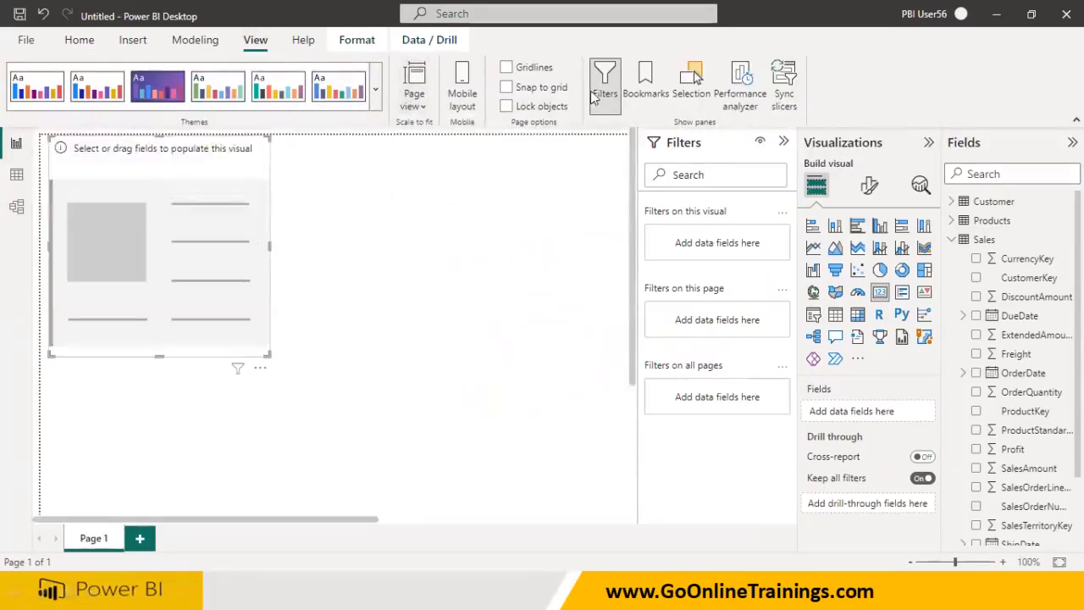
click(420, 106)
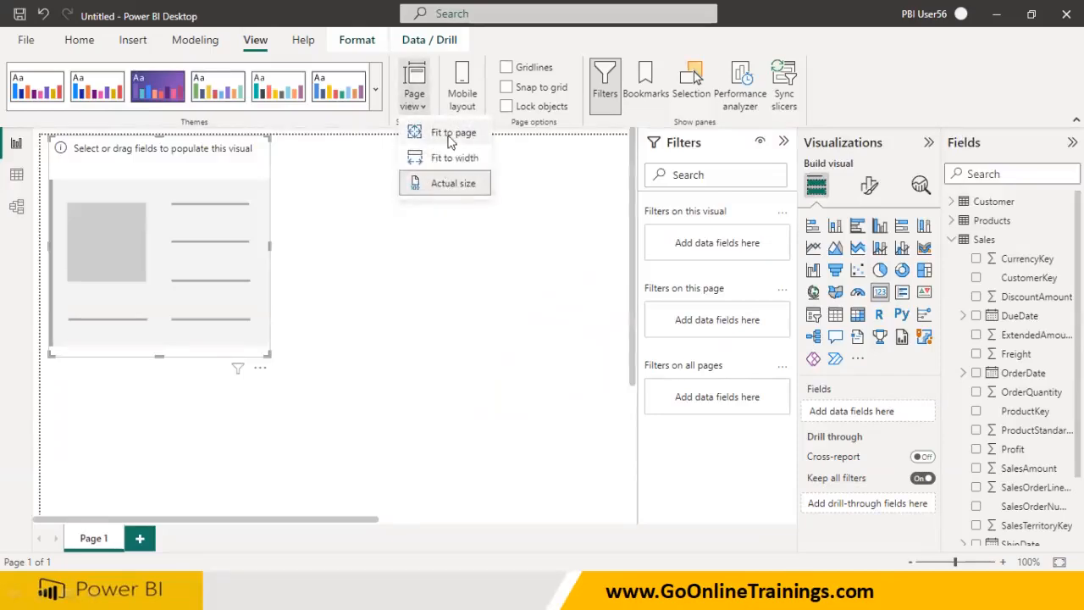
click(79, 39)
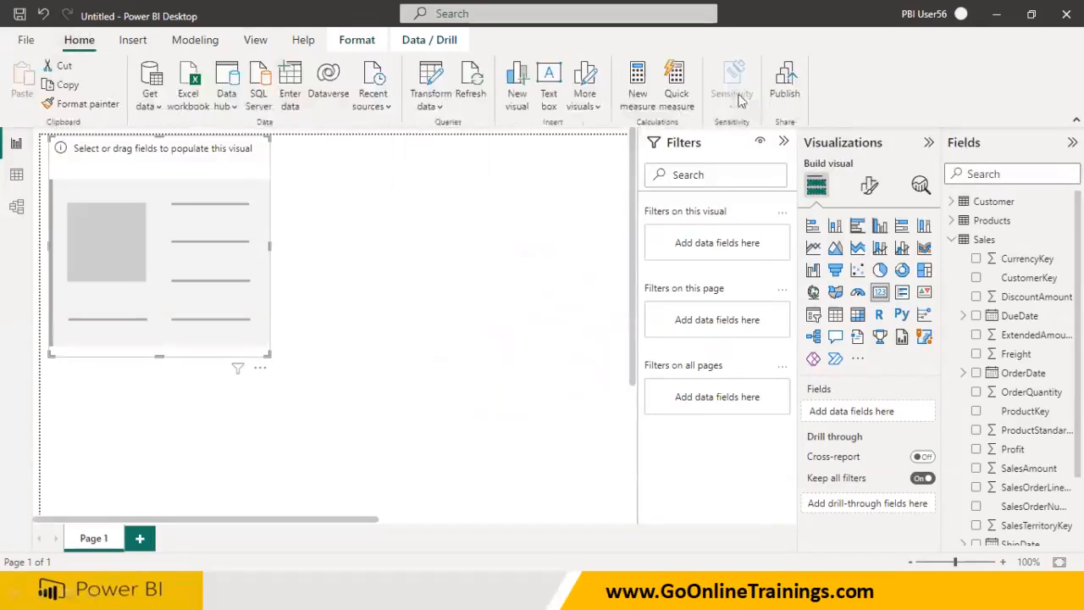
click(256, 41)
click(414, 89)
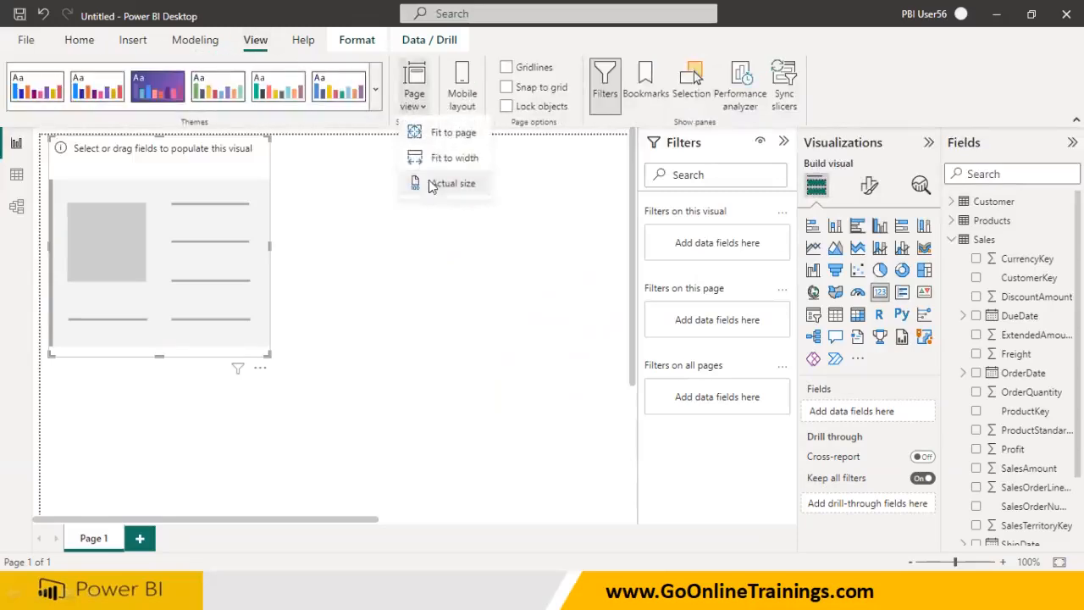
click(76, 49)
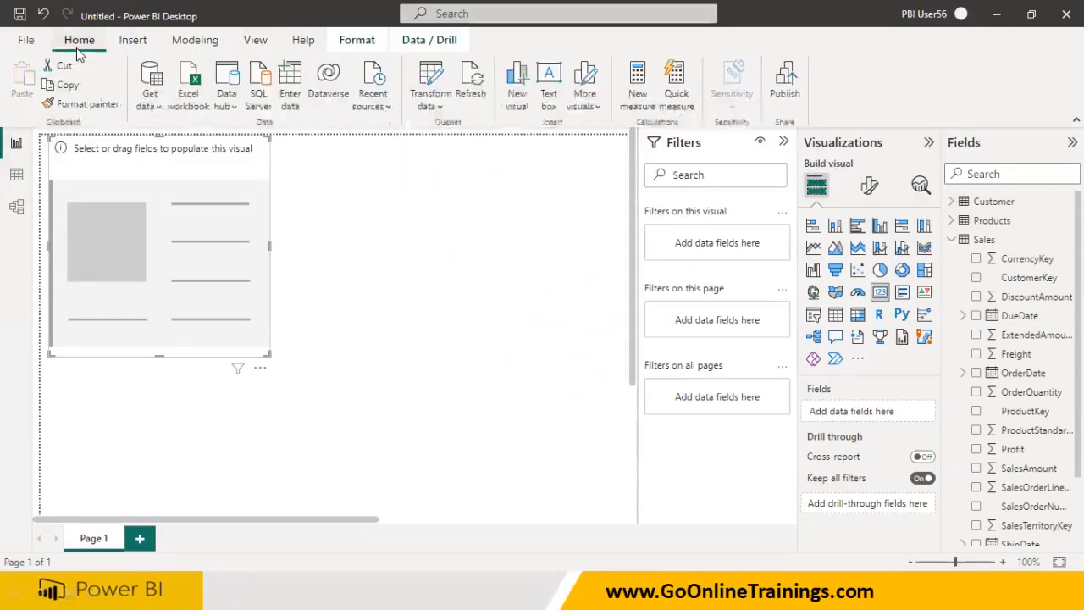
Collapse the Filters pane, then move the empty card slightly inward from the page corner and make it shorter and slightly wider
click(783, 142)
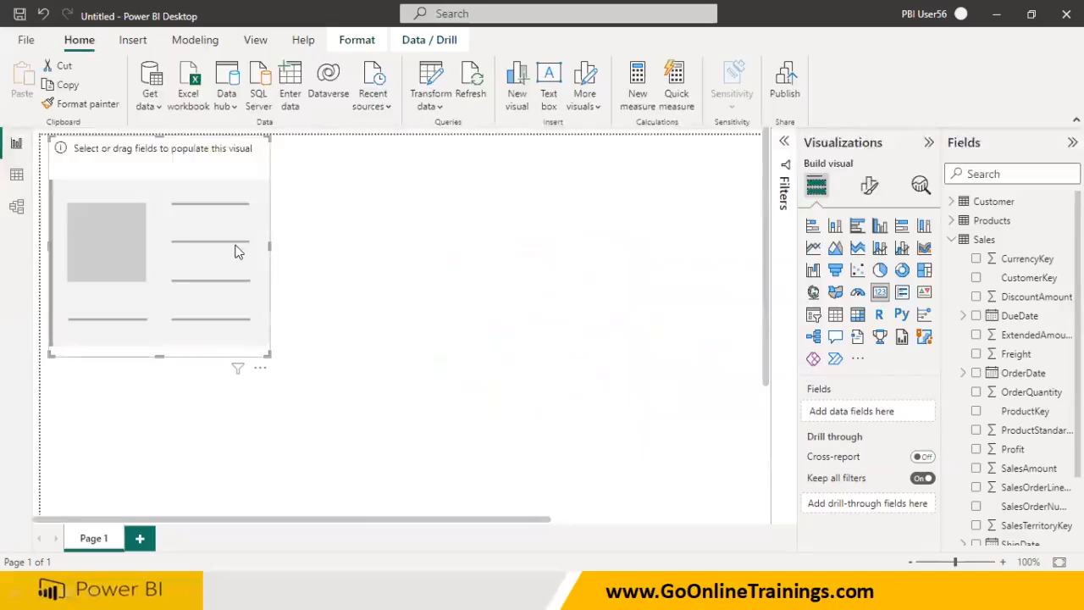
drag(235, 246, 250, 265)
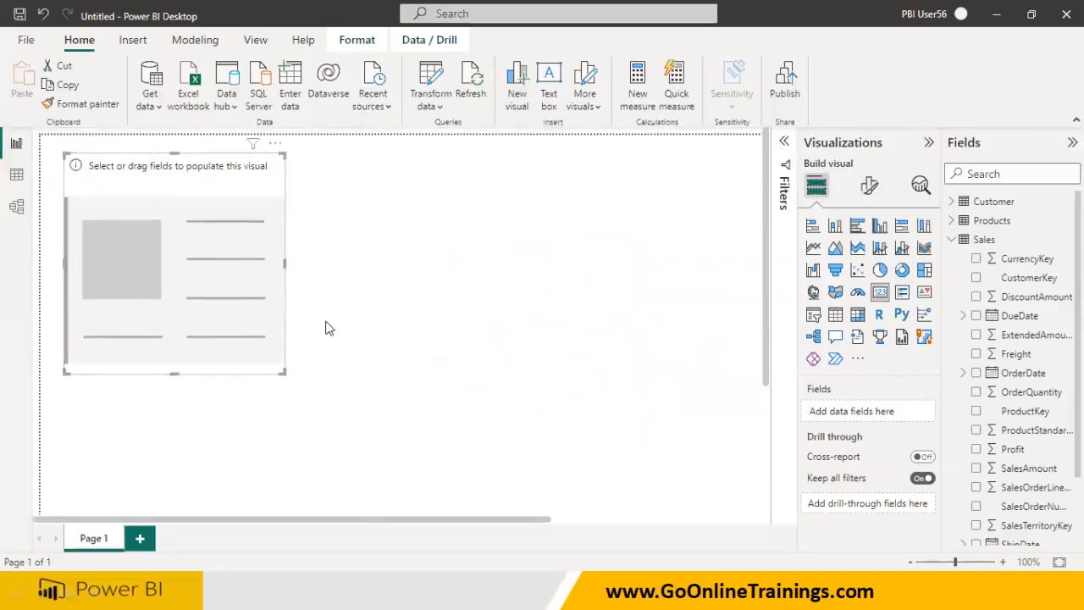
drag(286, 373, 306, 277)
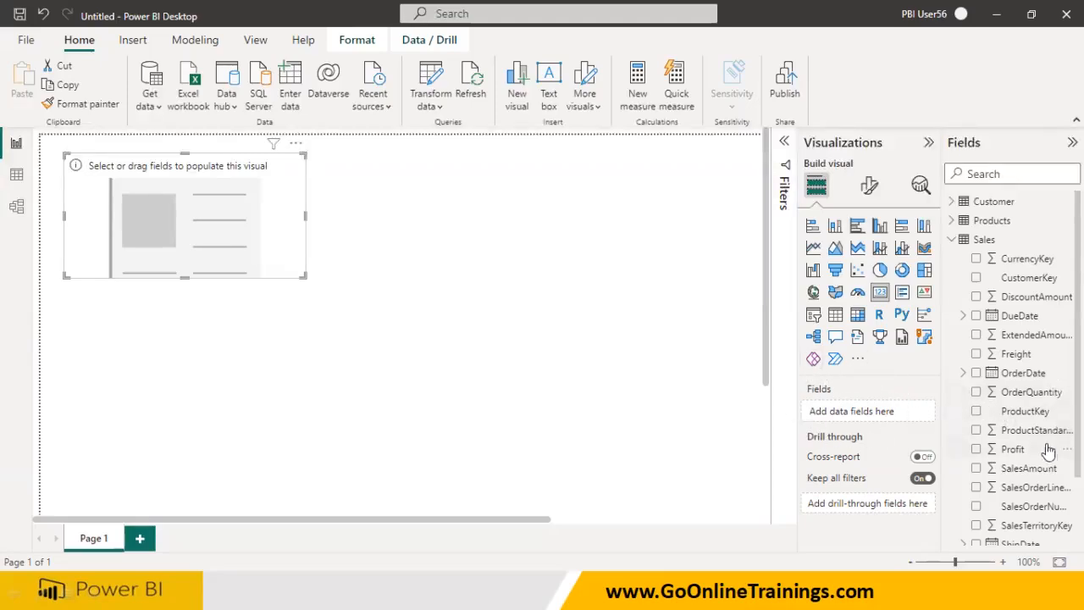
Populate the card with SalesAmount from the Sales table and select that column to show its properties
scroll(1048, 453, down, 2)
drag(1014, 386, 847, 413)
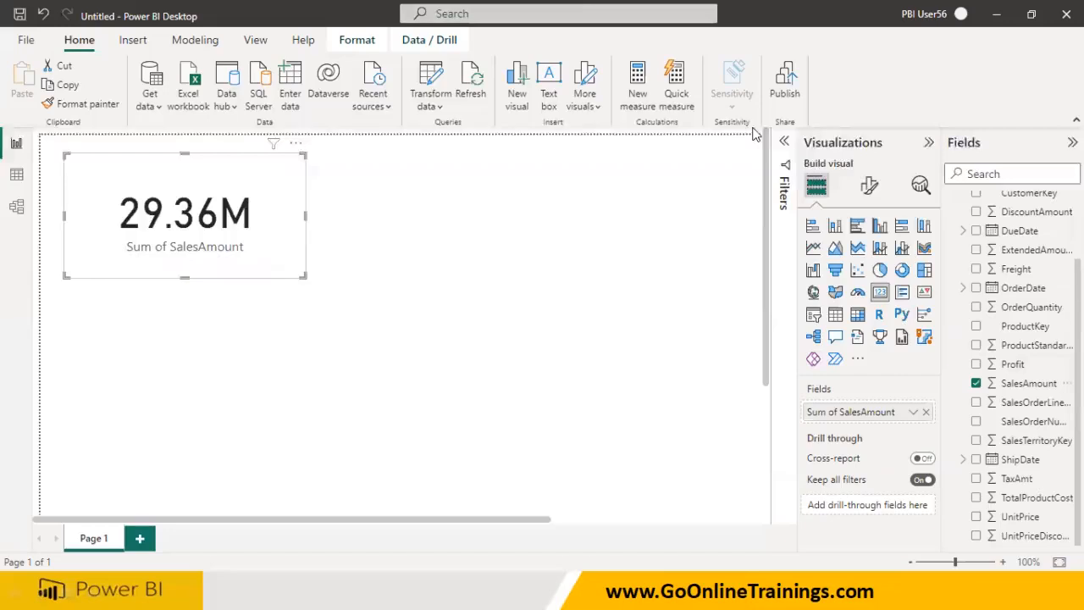
click(1028, 383)
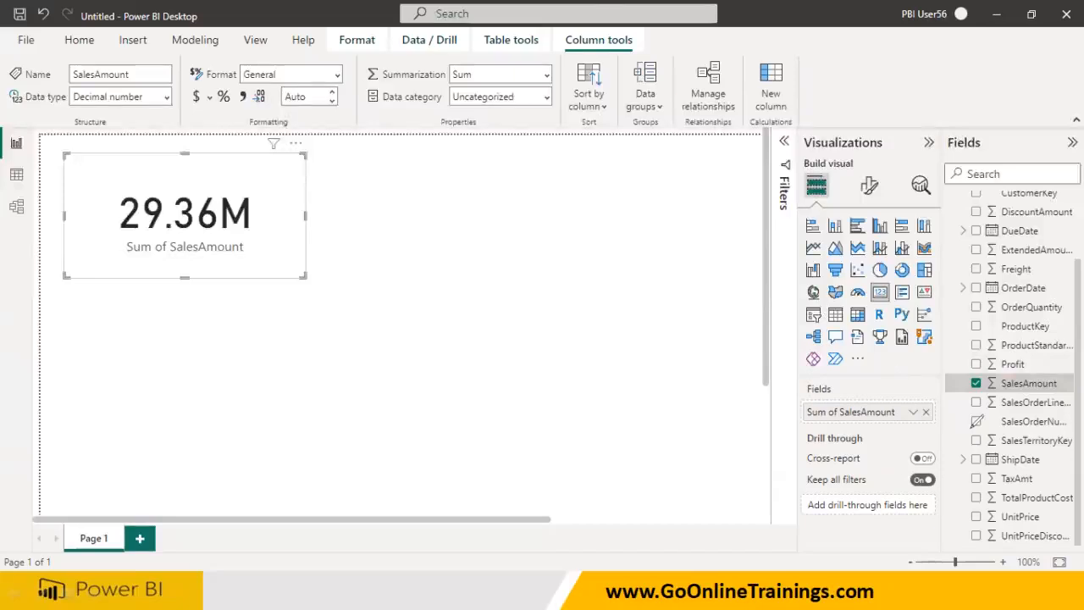
mouse_move(961, 391)
mouse_down()
mouse_move(1071, 381)
mouse_move(946, 366)
mouse_move(974, 391)
mouse_up()
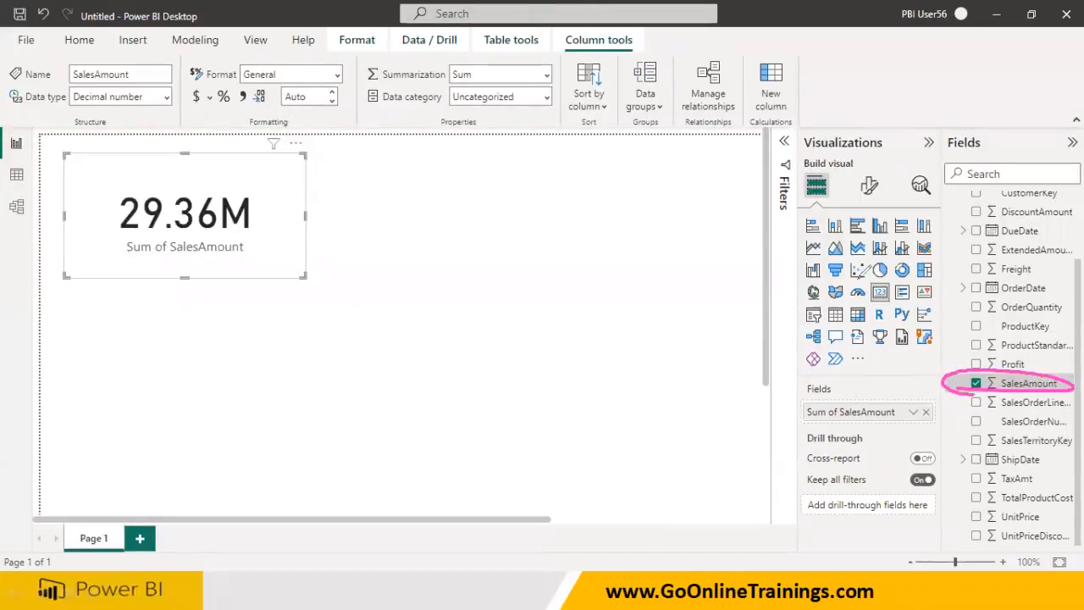
mouse_move(356, 71)
mouse_down()
mouse_move(377, 84)
mouse_move(444, 55)
mouse_move(337, 64)
mouse_move(409, 100)
mouse_up()
drag(474, 75, 539, 48)
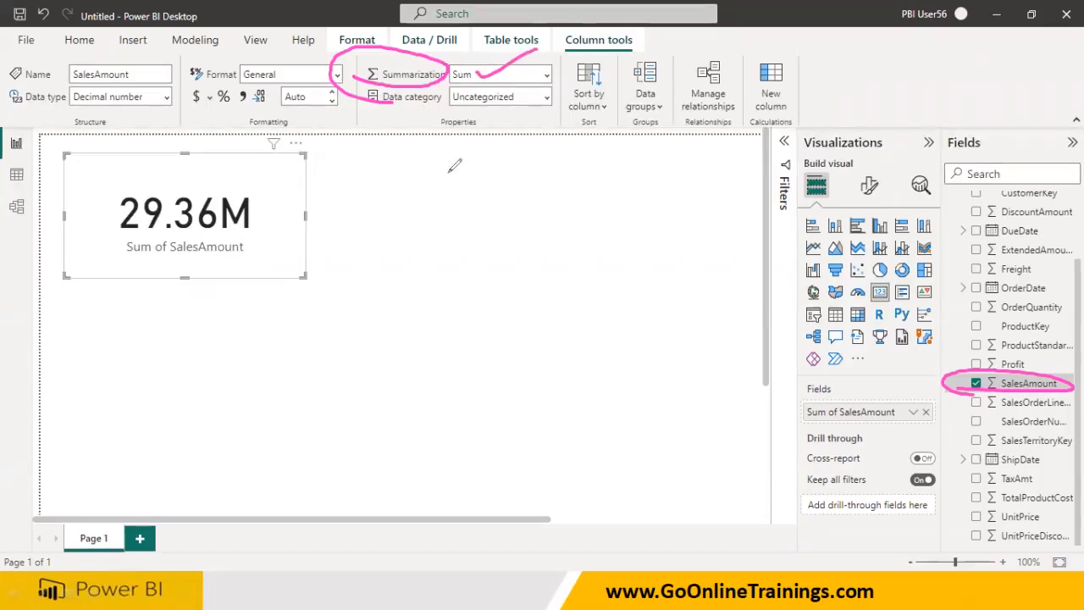
mouse_move(805, 419)
mouse_down()
mouse_move(927, 423)
mouse_move(838, 377)
mouse_move(780, 405)
mouse_move(807, 415)
mouse_move(711, 429)
mouse_up()
mouse_move(630, 404)
mouse_down()
mouse_move(644, 436)
mouse_move(651, 405)
mouse_up()
mouse_move(603, 455)
mouse_down()
mouse_move(631, 436)
mouse_move(624, 447)
mouse_up()
drag(599, 431, 612, 424)
mouse_move(683, 398)
mouse_down()
mouse_move(675, 434)
mouse_move(688, 444)
mouse_up()
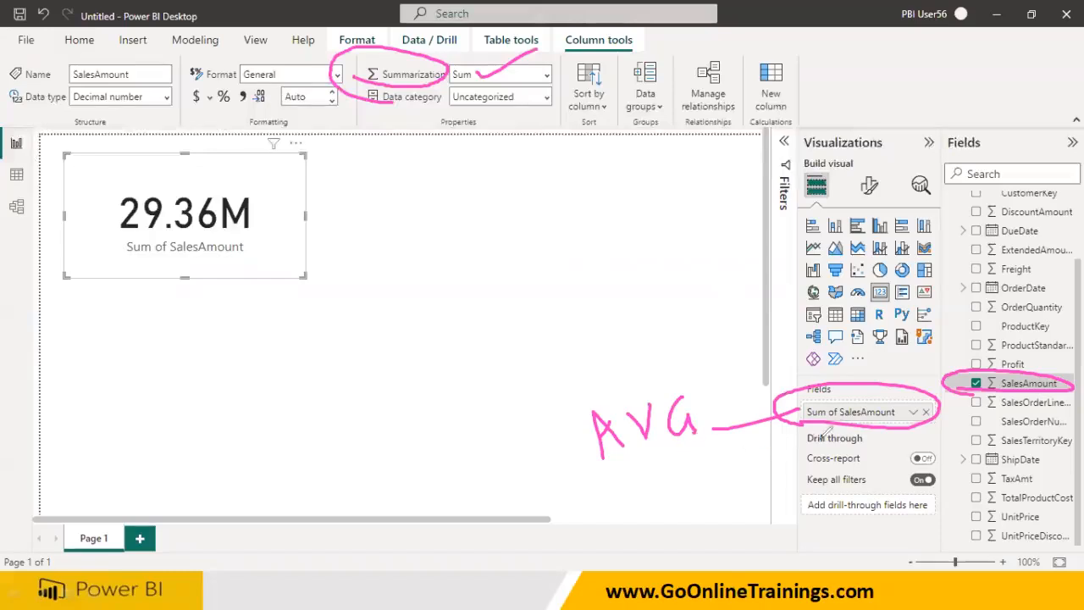
drag(838, 413, 739, 468)
mouse_move(689, 461)
mouse_down()
mouse_move(695, 474)
mouse_move(725, 467)
mouse_move(741, 491)
mouse_move(765, 485)
mouse_up()
mouse_move(786, 471)
mouse_down()
mouse_move(796, 525)
mouse_move(798, 492)
mouse_move(869, 479)
mouse_up()
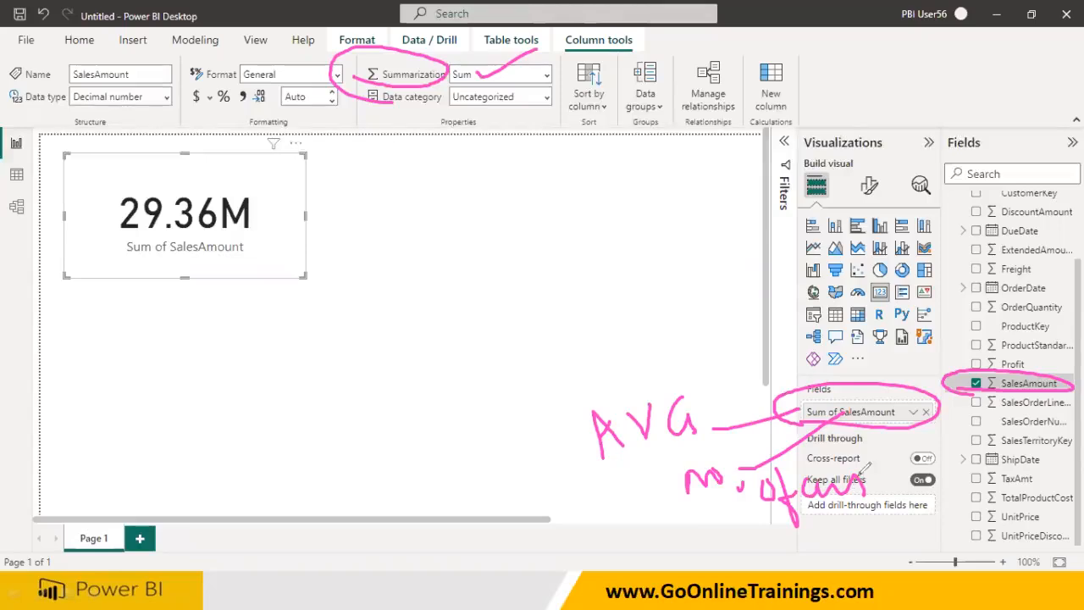
mouse_move(894, 424)
mouse_down()
mouse_move(896, 470)
mouse_move(923, 507)
mouse_move(1015, 499)
mouse_up()
drag(1023, 457, 1017, 499)
drag(1041, 467, 1033, 472)
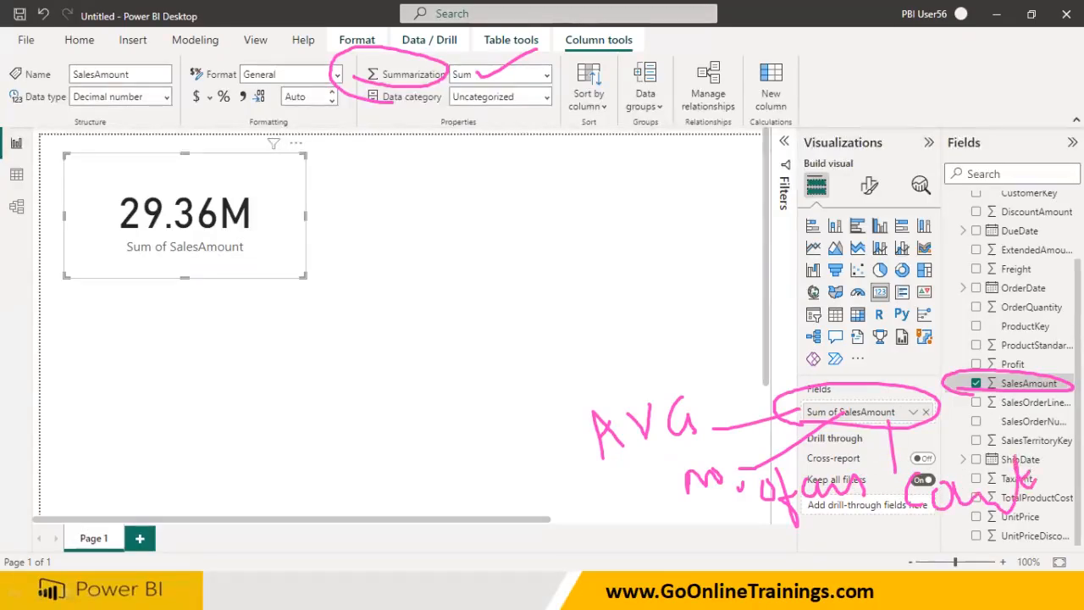
mouse_move(445, 77)
mouse_down()
mouse_move(559, 73)
mouse_move(454, 57)
mouse_move(428, 70)
mouse_move(578, 67)
mouse_move(474, 51)
mouse_move(434, 93)
mouse_move(543, 55)
mouse_up()
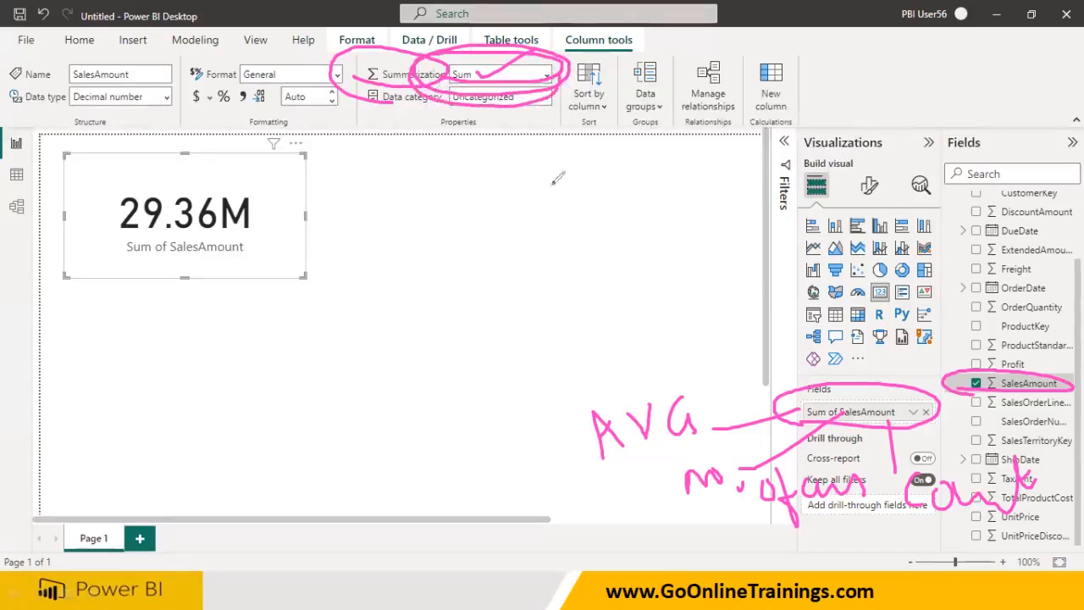
Check which default summarization options are offered for the SalesAmount column
key(Escape)
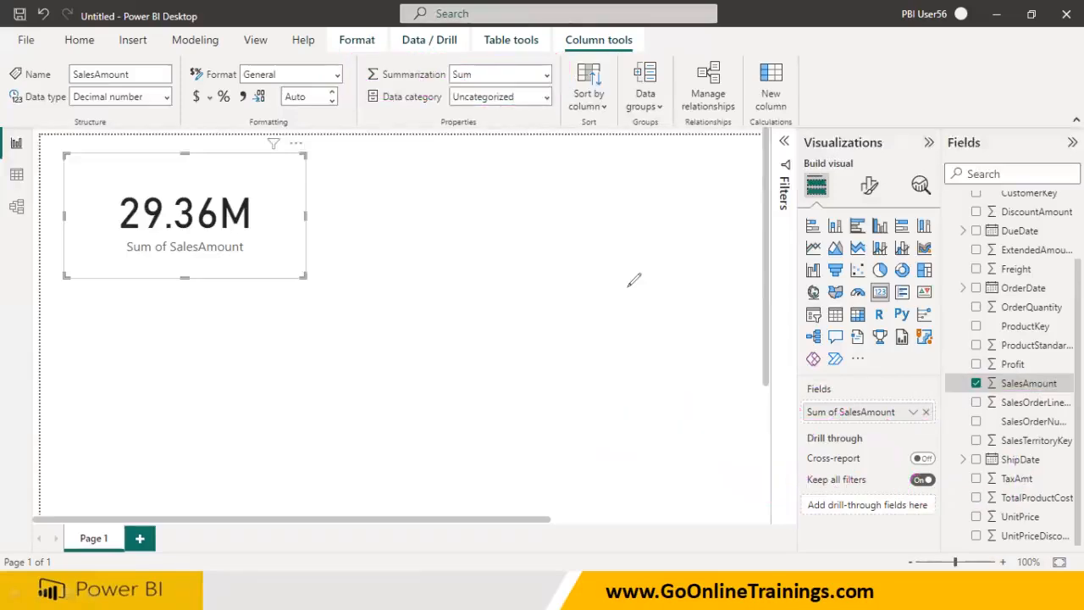
click(549, 76)
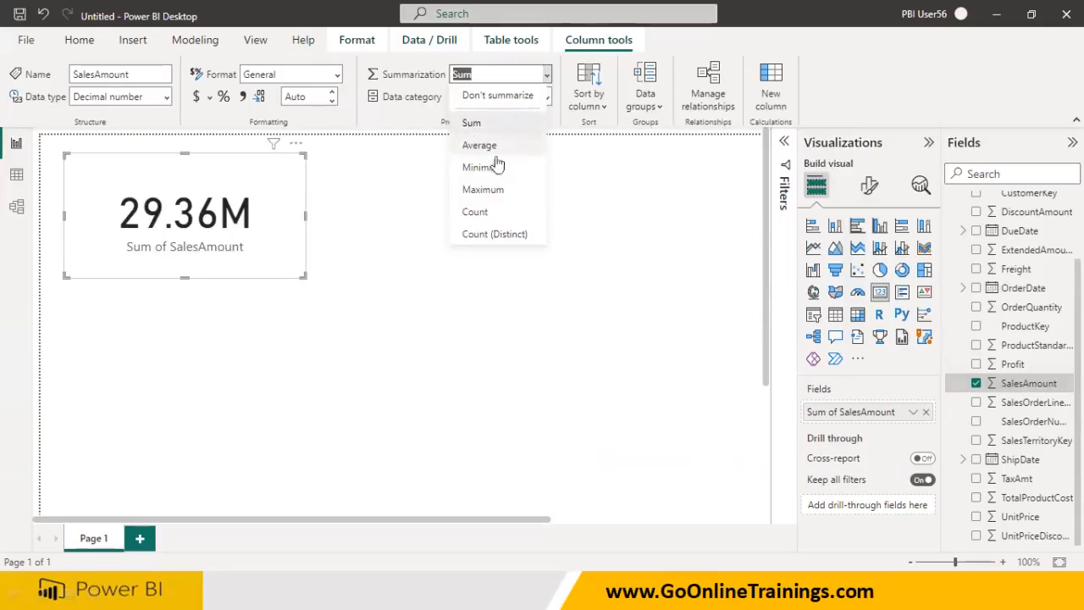
click(719, 317)
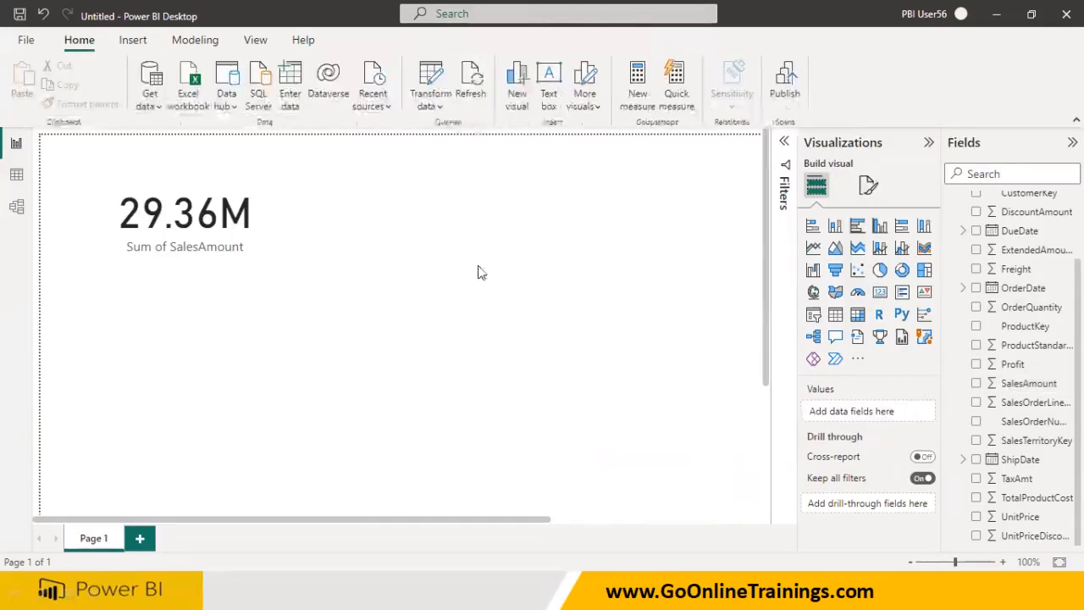
Turn on the visual border and the shadow effect for the SalesAmount card
click(245, 246)
click(868, 184)
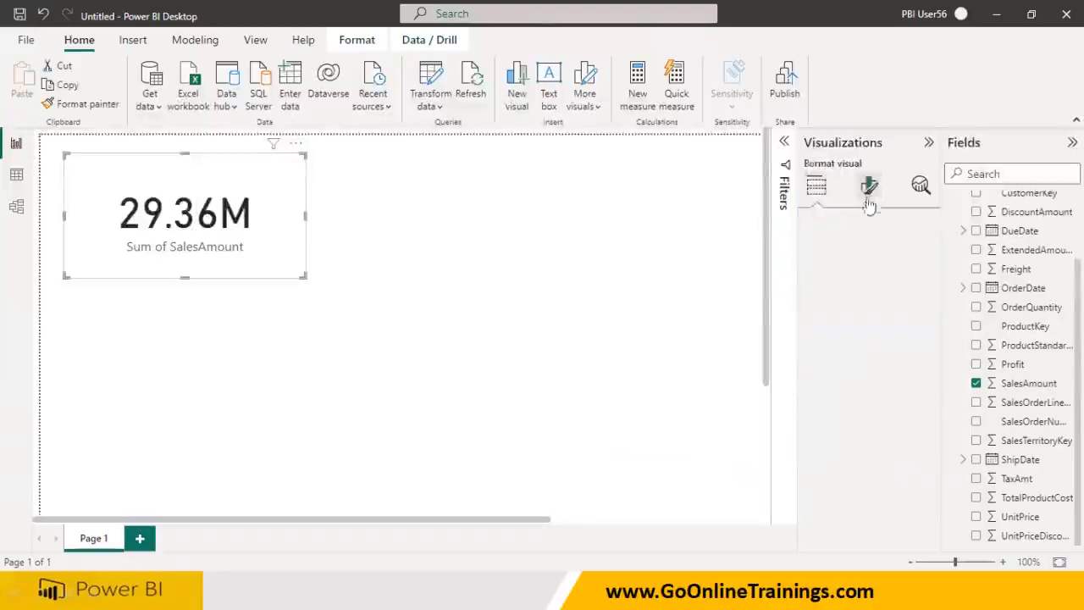
click(871, 259)
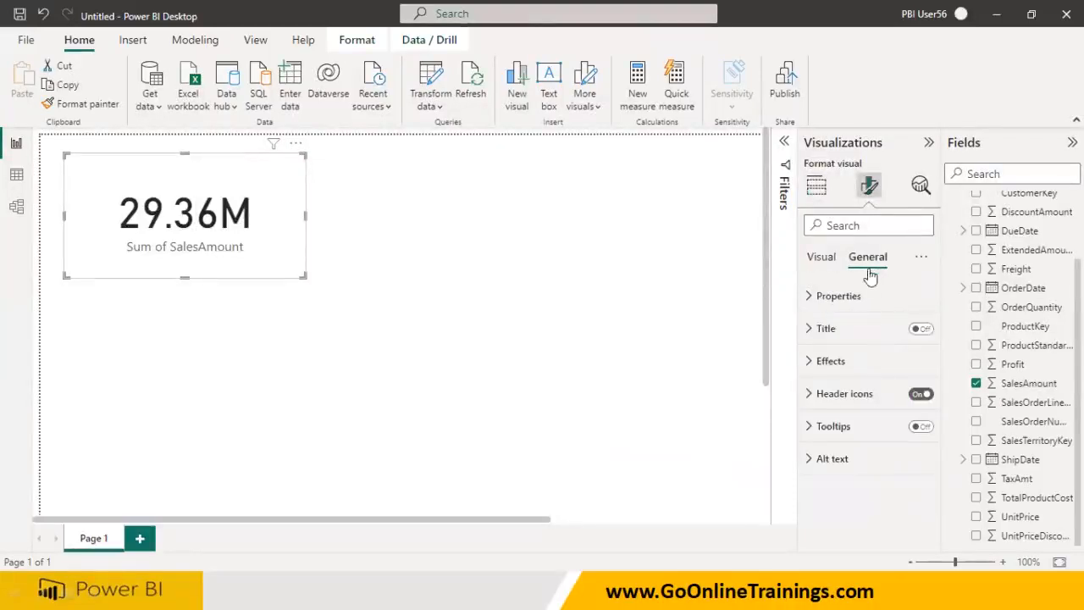
click(821, 363)
scroll(859, 445, down, 3)
click(914, 400)
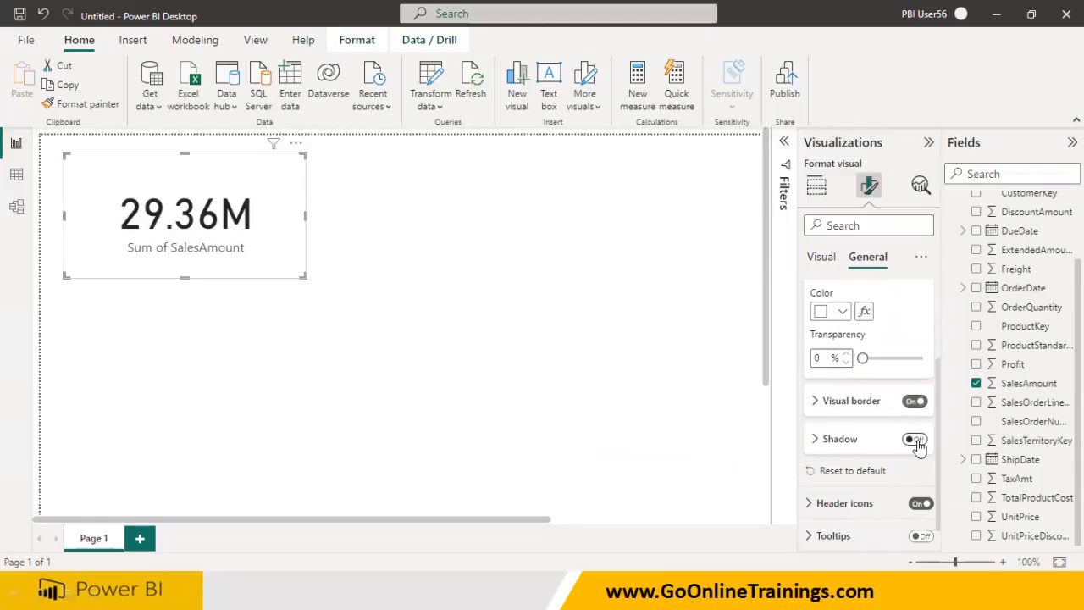
click(915, 438)
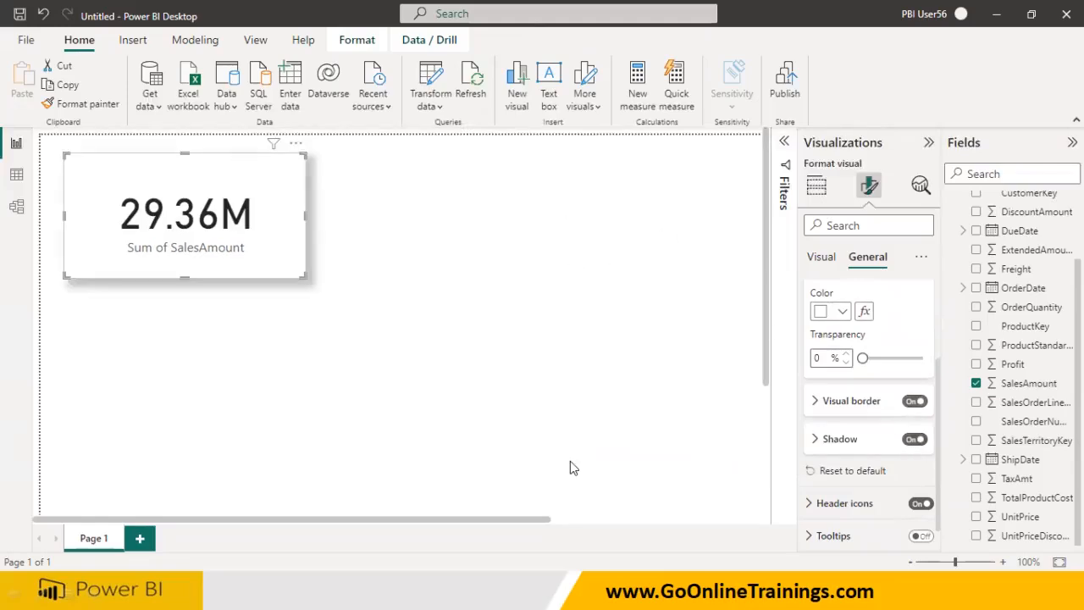
Duplicate the formatted SalesAmount card and place the copy beside the original in the same row
click(260, 246)
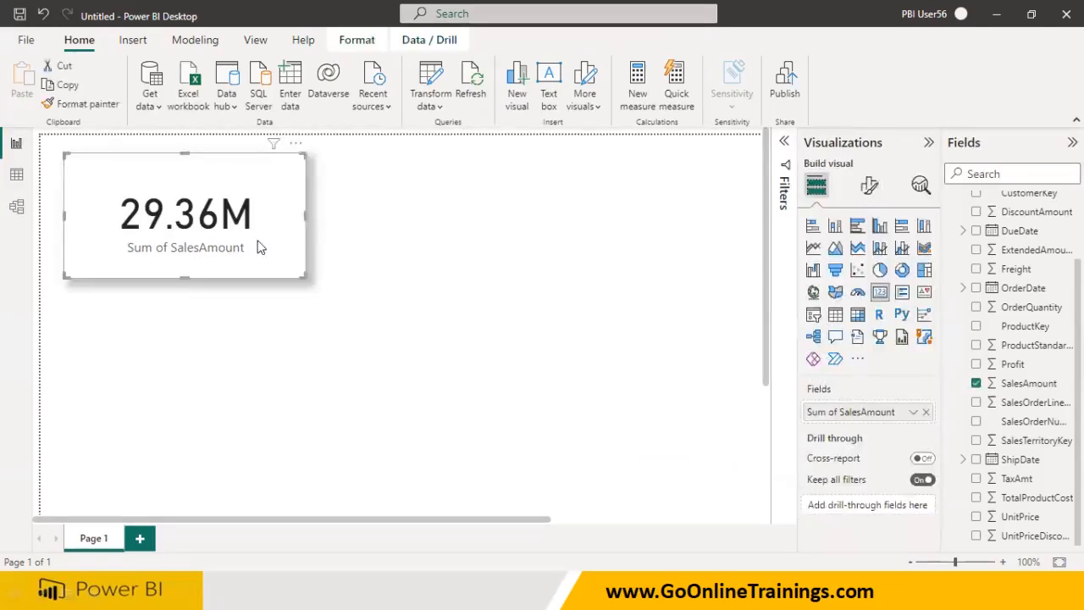
key(ctrl+c)
key(ctrl+v)
drag(259, 242, 529, 240)
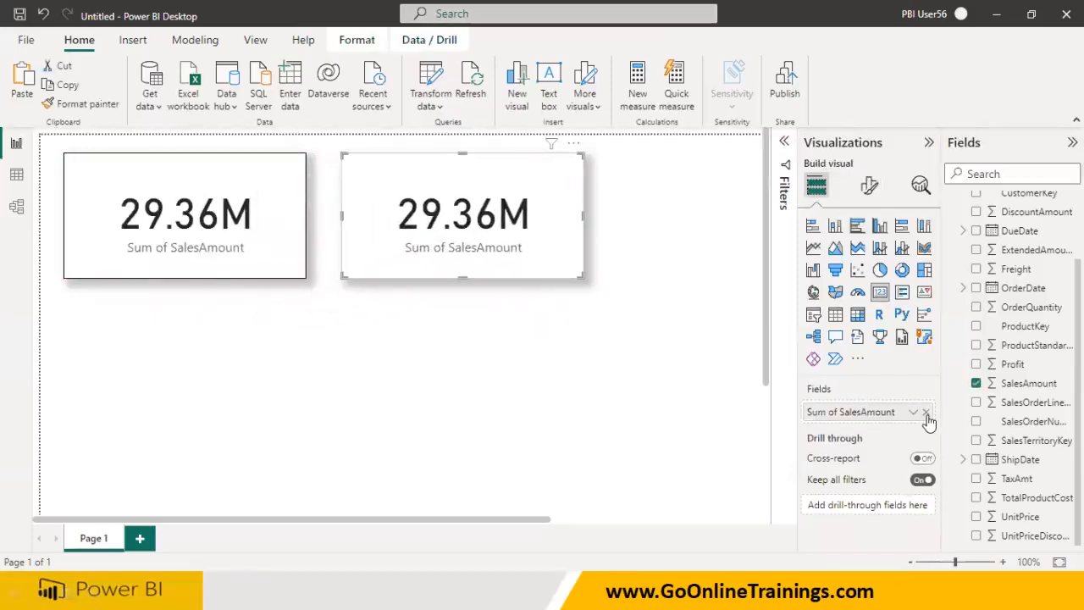
Clear the duplicate card's field, add SalesAmount to it again and select the SalesAmount column to show its properties
click(925, 412)
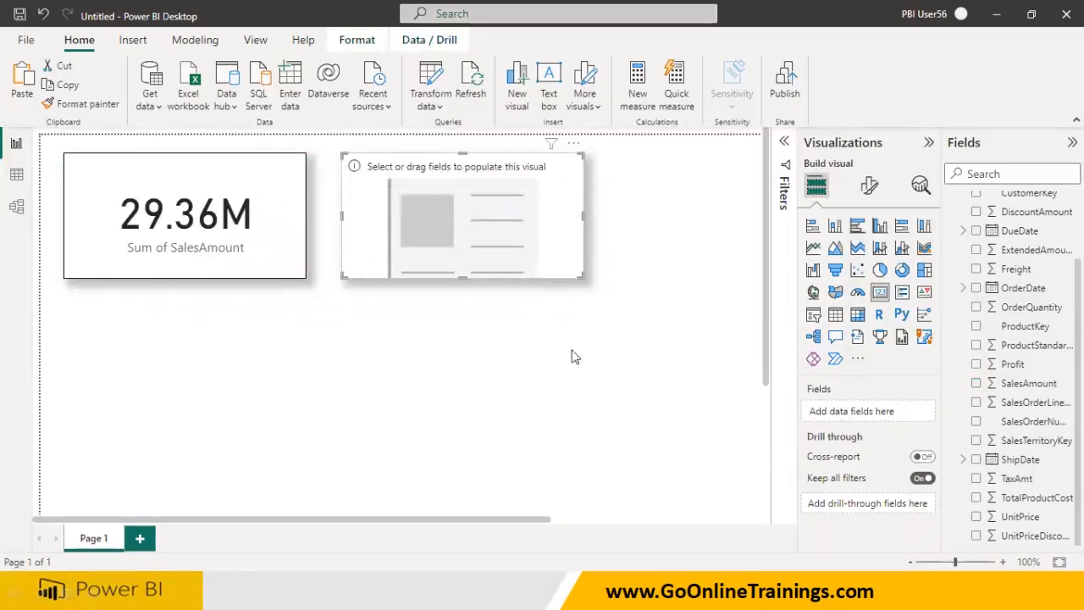
drag(1020, 390, 885, 410)
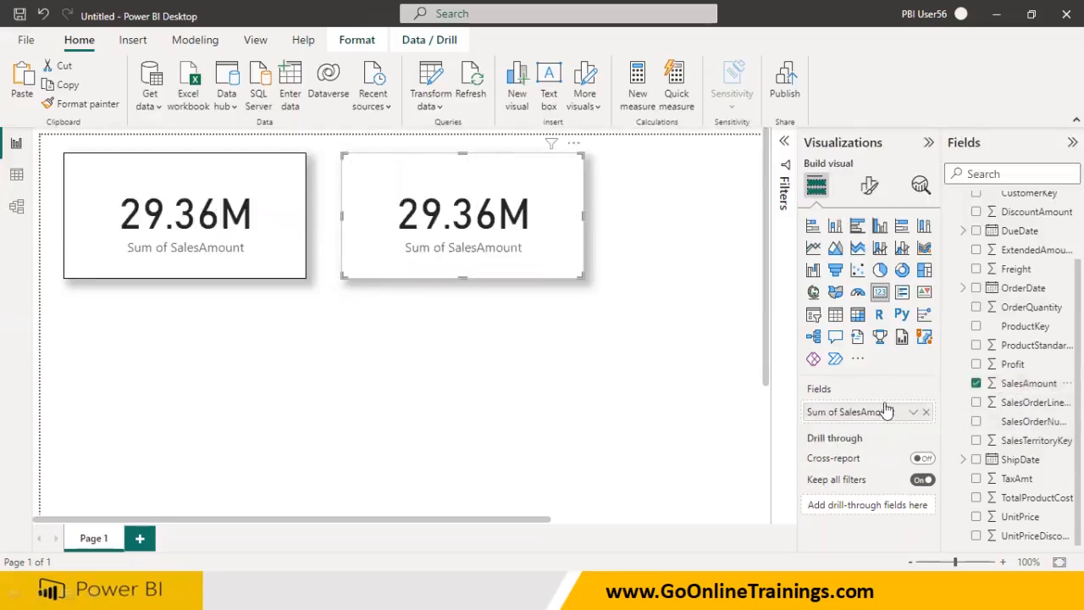
click(1029, 386)
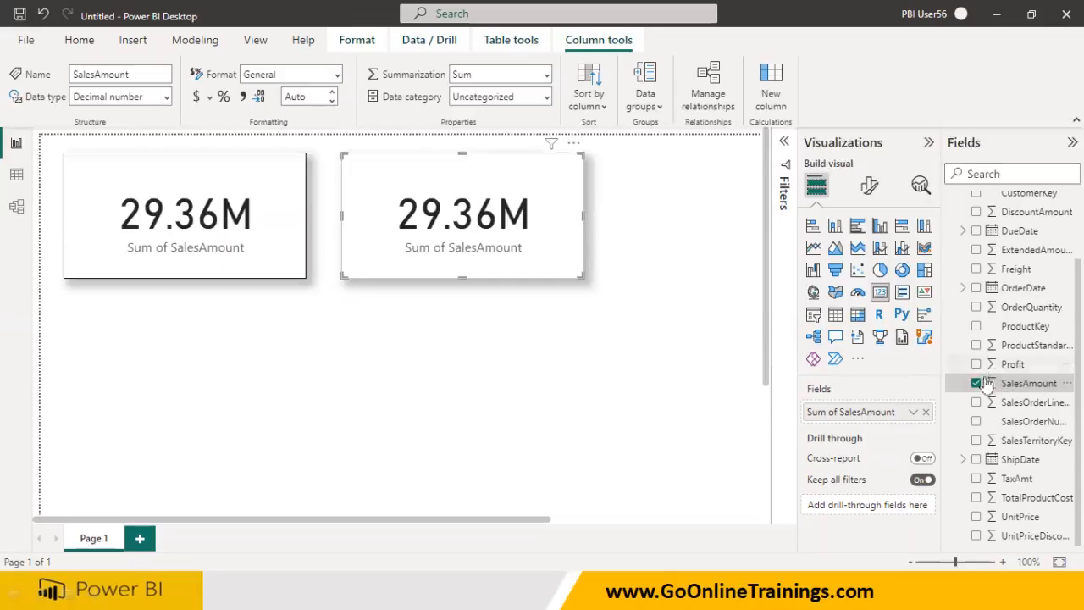
Change the duplicate card's SalesAmount summarization to Average
click(912, 412)
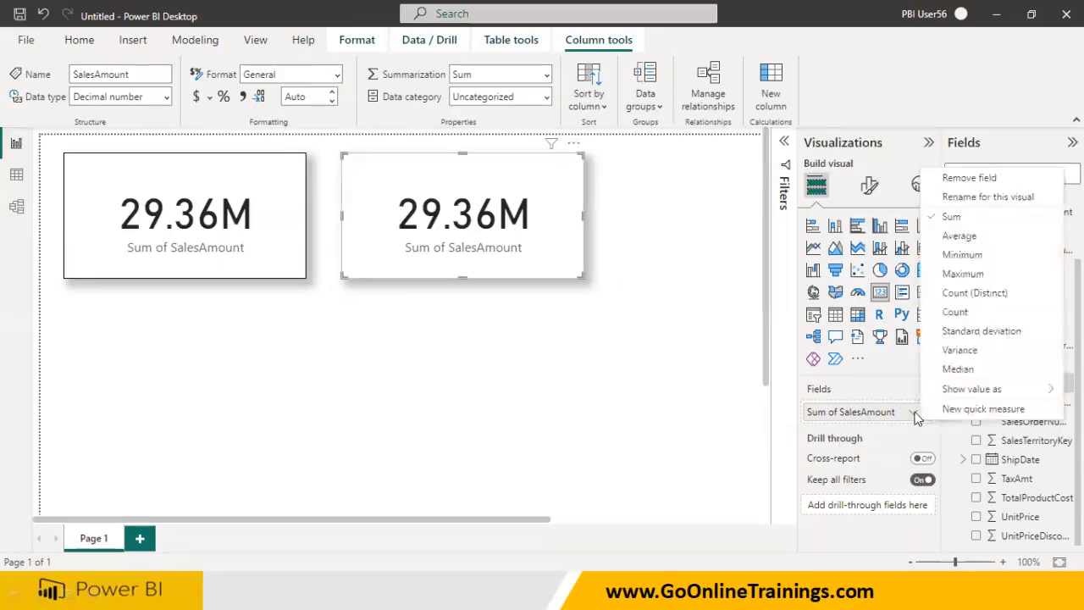
click(961, 238)
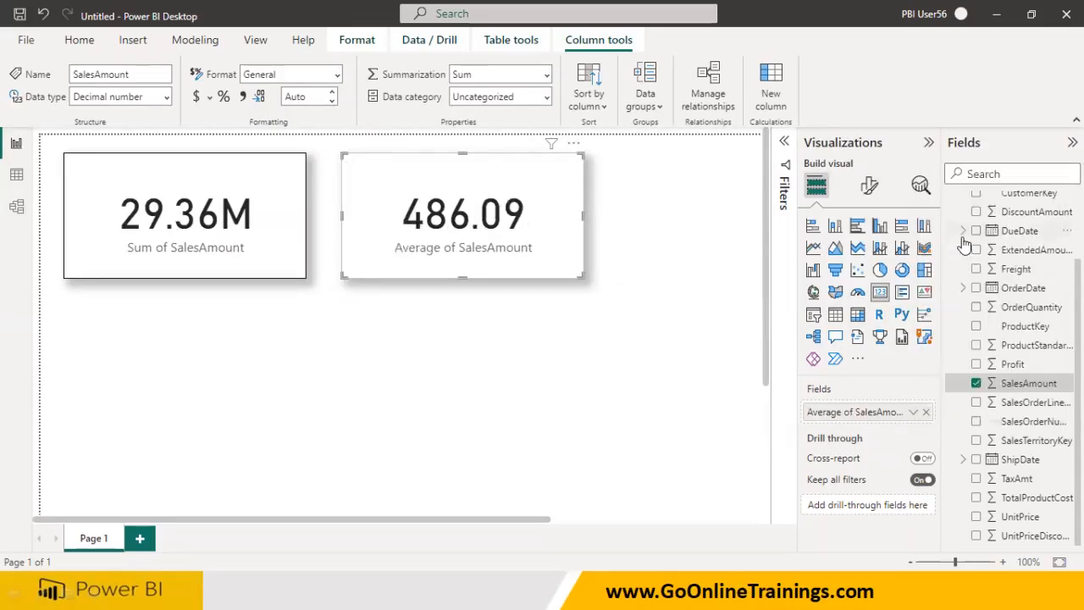
click(619, 336)
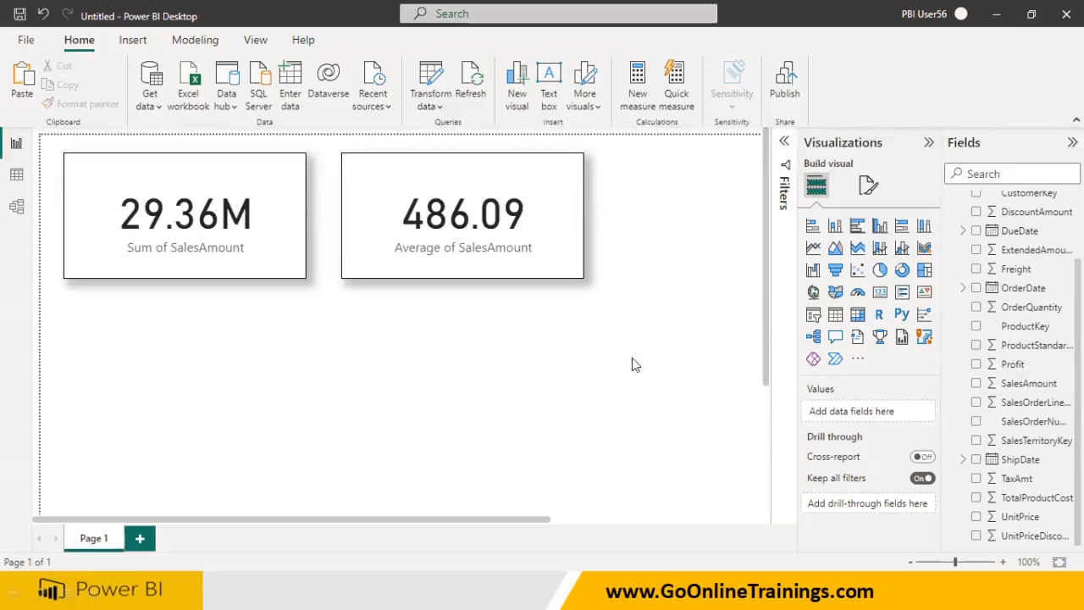
Shrink the sum and average SalesAmount cards to matching smaller sizes and bring the average card close beside the sum card
click(279, 258)
drag(304, 277, 242, 259)
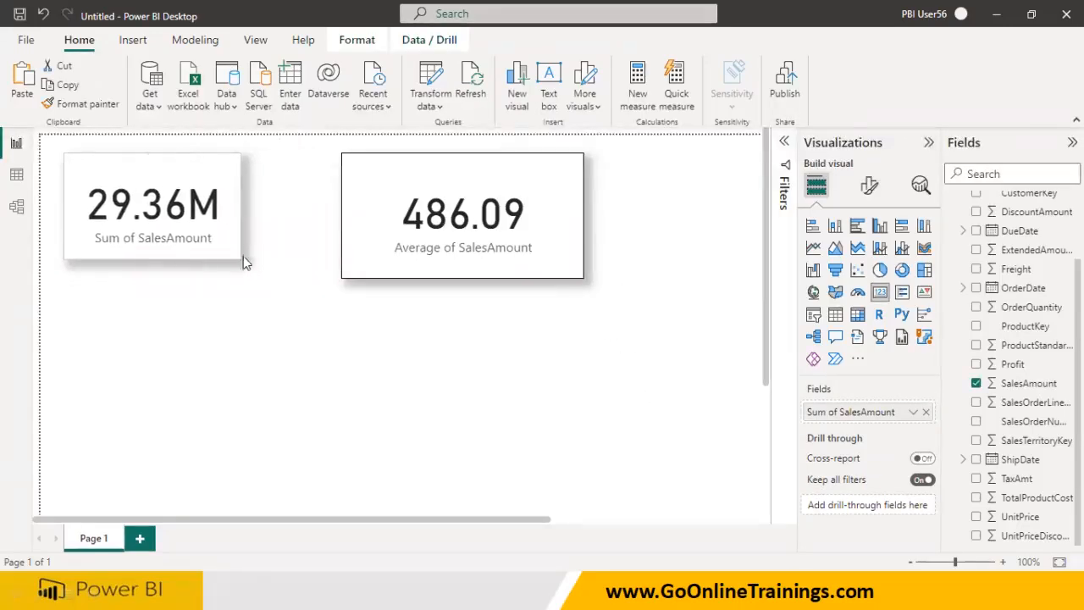
click(441, 267)
drag(582, 277, 447, 259)
click(494, 279)
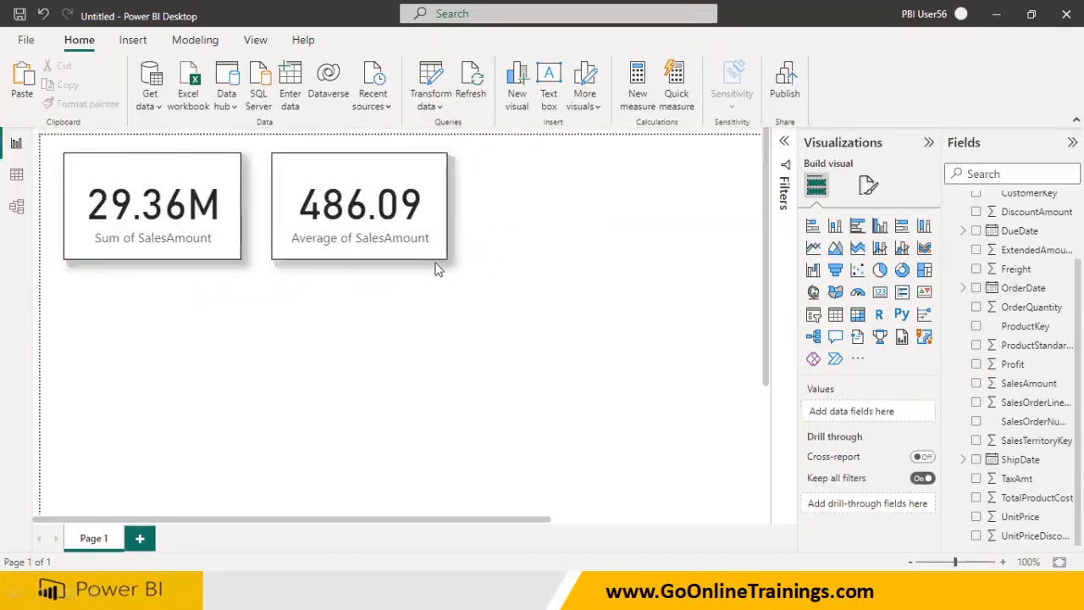
Duplicate the Average of SalesAmount card and place the copy as the third card in the same row
click(434, 256)
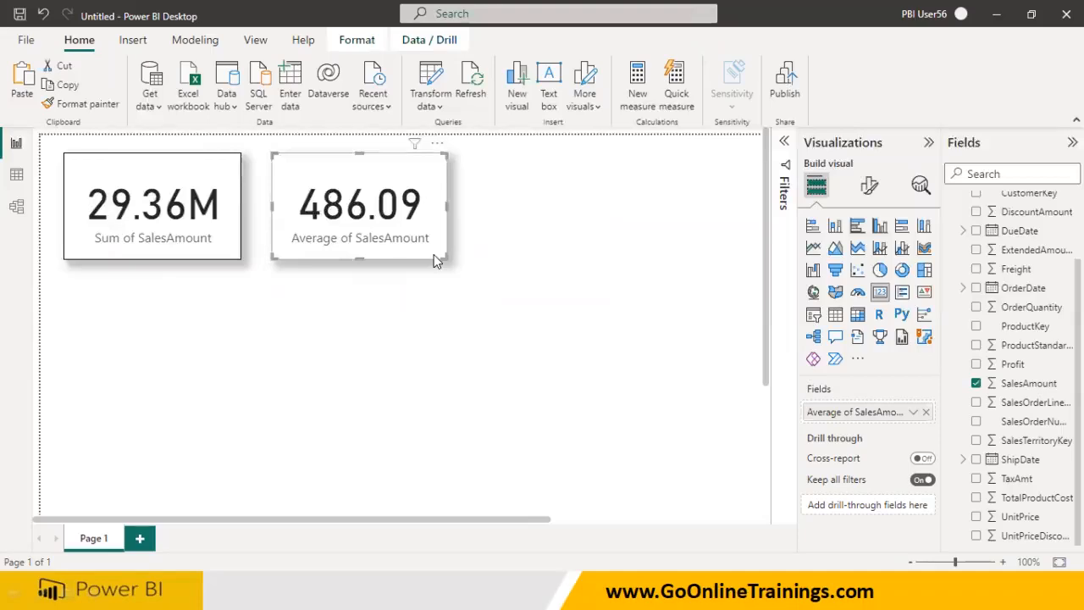
key(ctrl+c)
key(ctrl+v)
drag(433, 254, 629, 254)
click(631, 270)
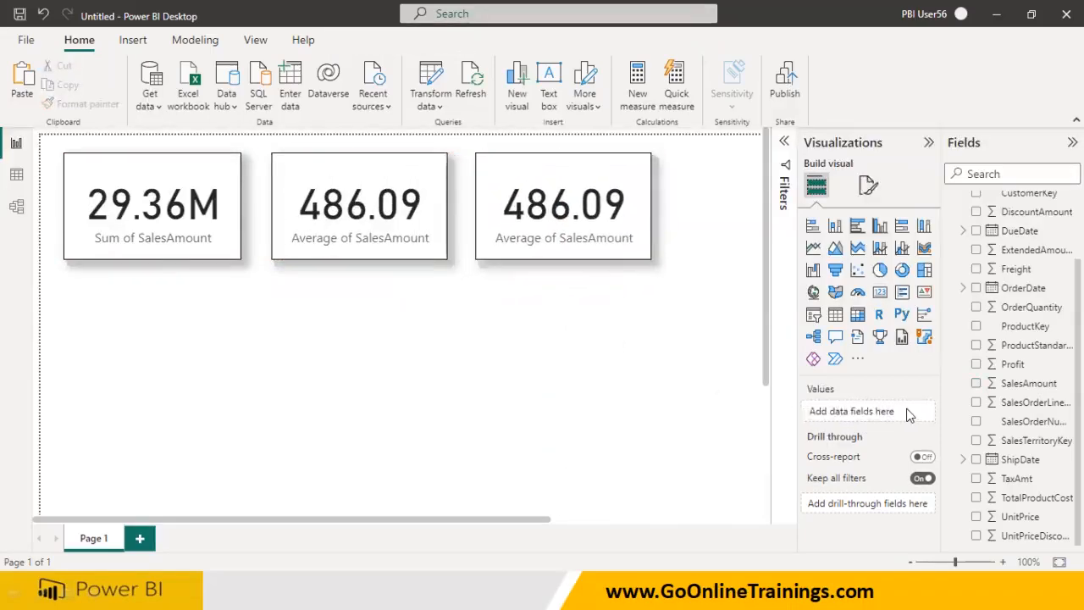
Replace the third card's field with CustomerKey from the Sales table and open that field's summarization options
click(614, 253)
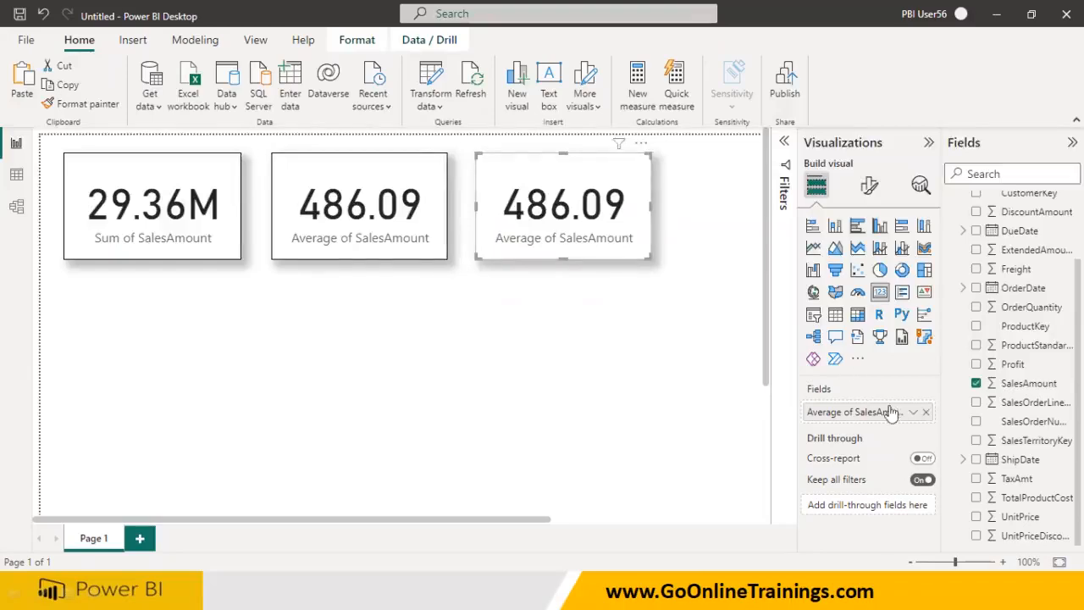
click(926, 412)
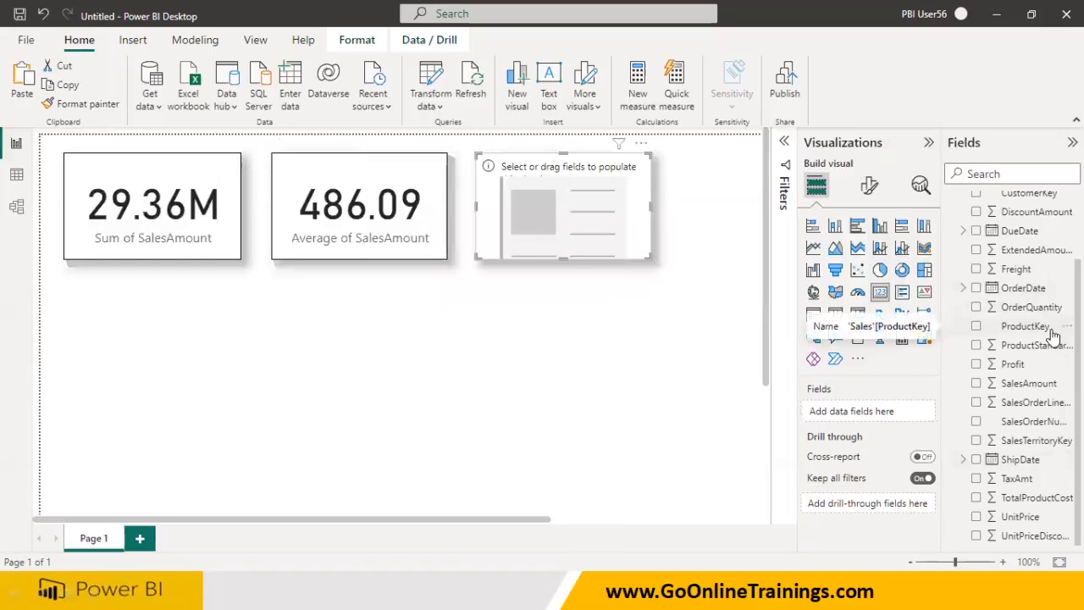
scroll(1047, 456, up, 2)
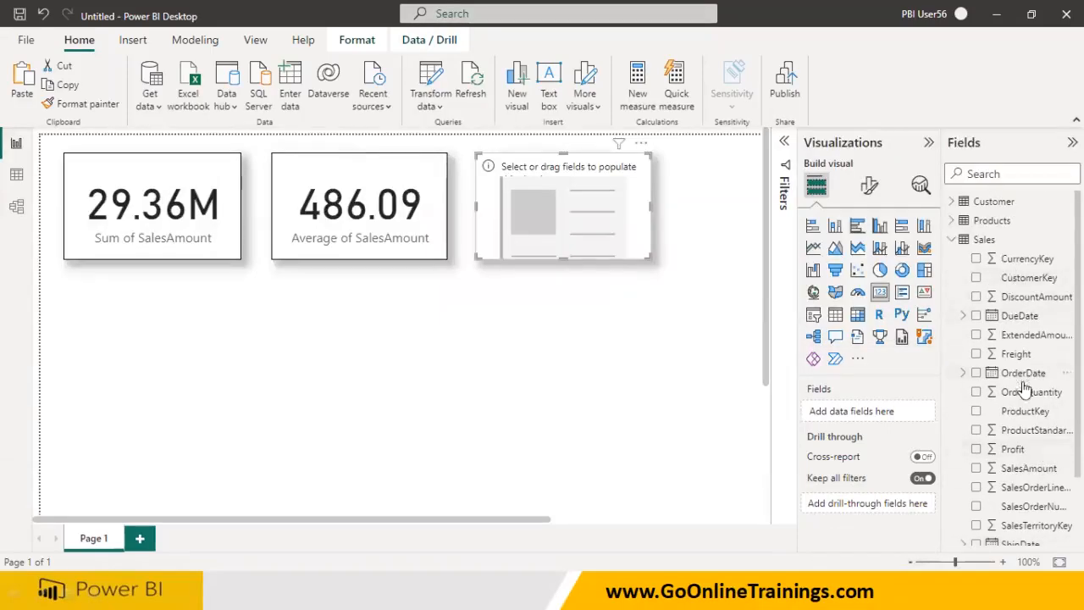
scroll(1028, 487, down, 2)
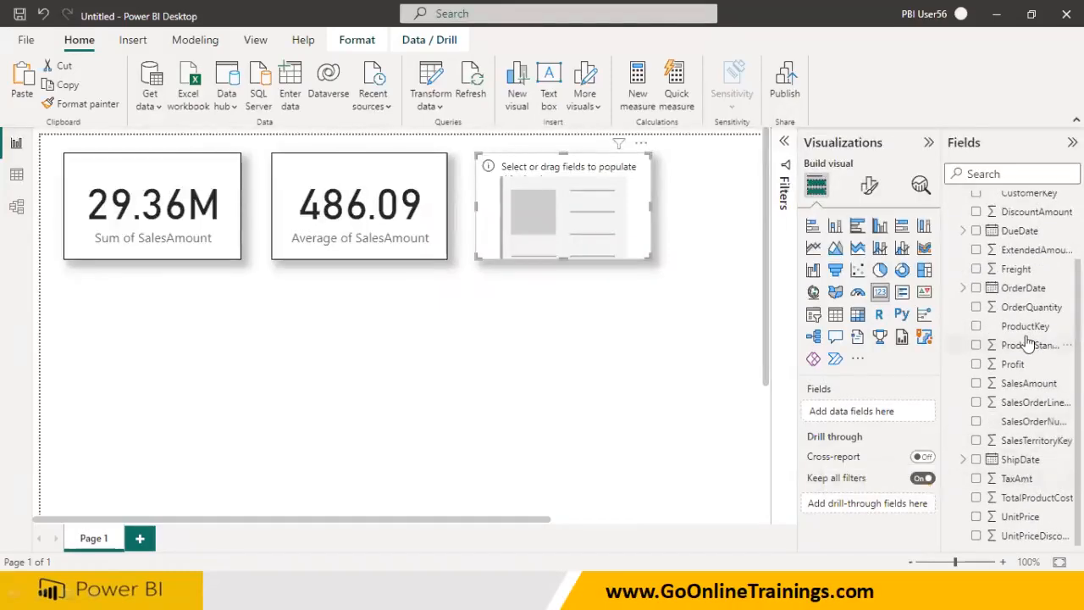
scroll(1028, 341, up, 2)
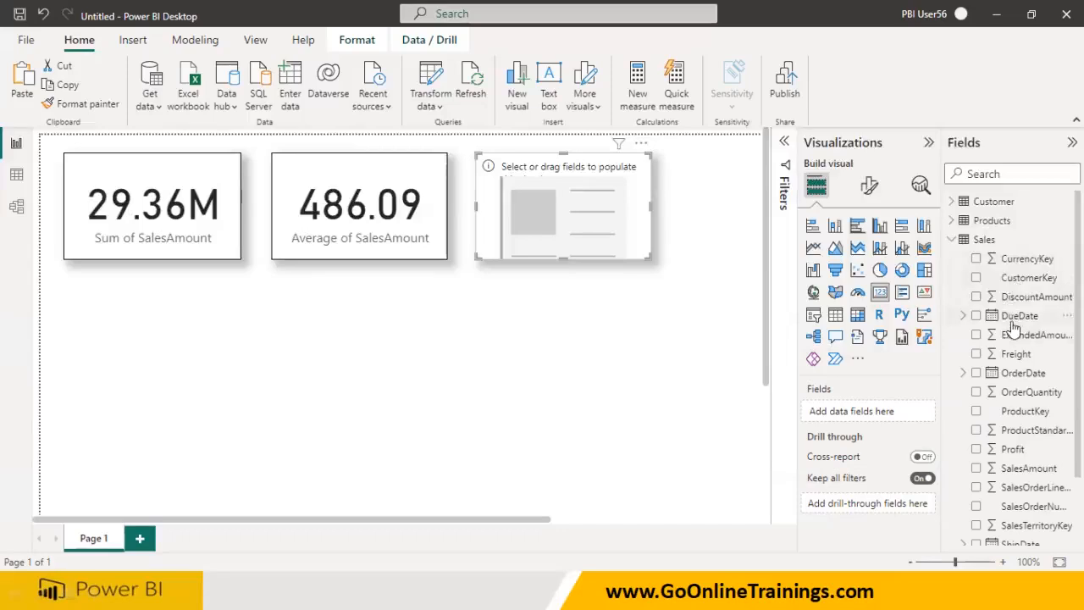
drag(1019, 286, 873, 421)
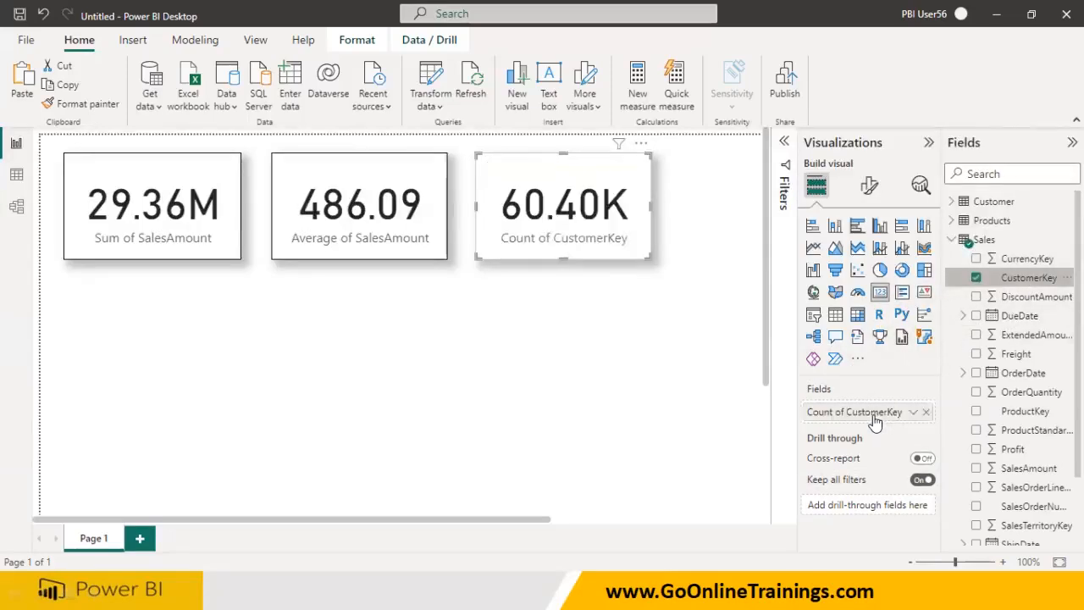
click(912, 411)
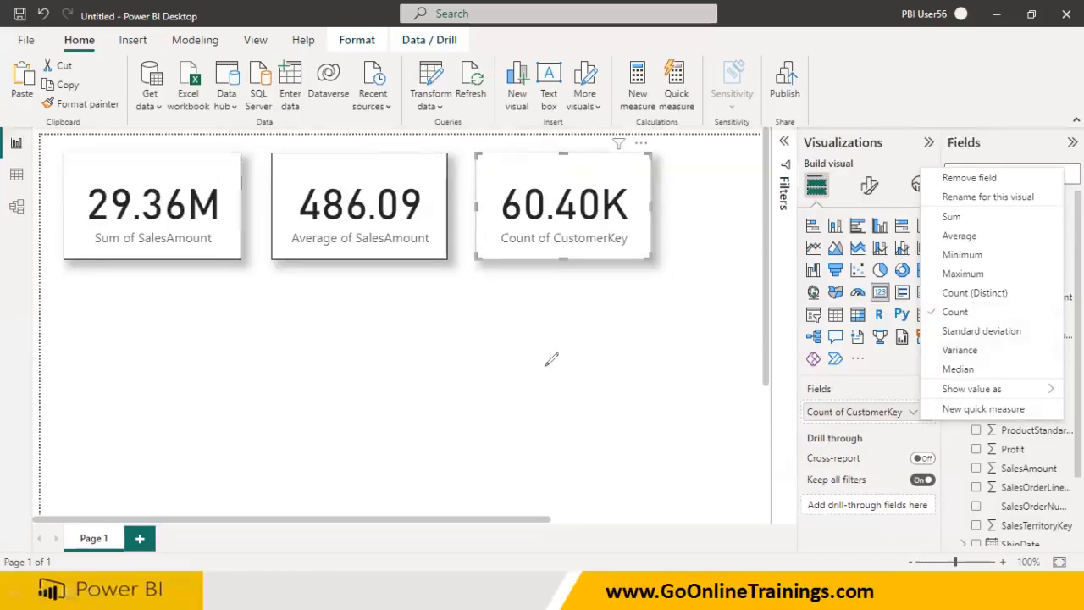
Switch to Notepad and write the heading Emp, a dashed underline and the column line "EID,name,sal"
key(super)
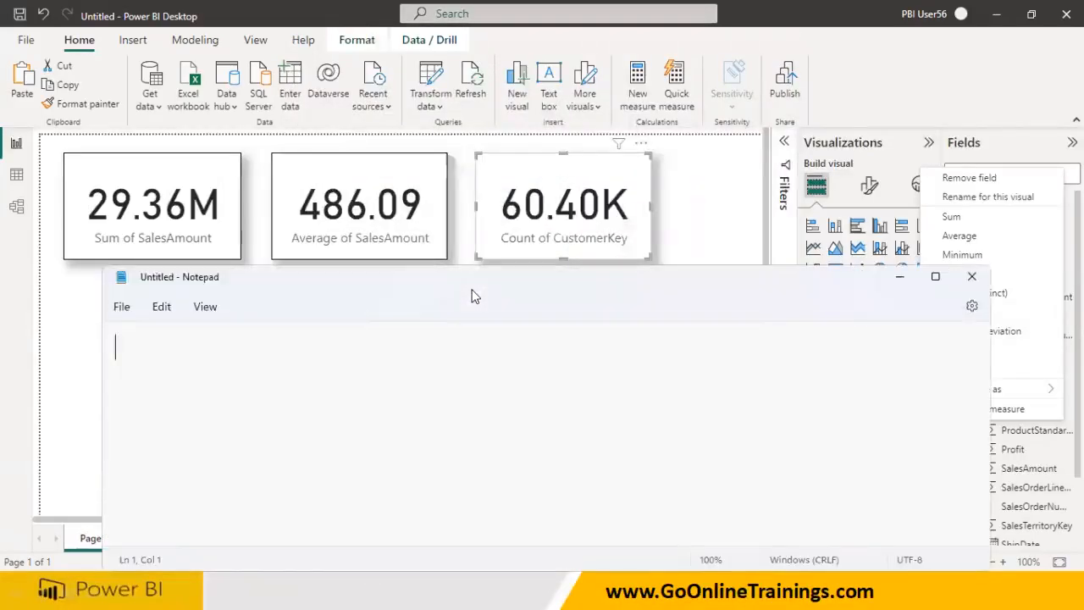
click(305, 350)
text(Emp)
key(Return)
text(-------)
key(Return)
text(EID,name,sa)
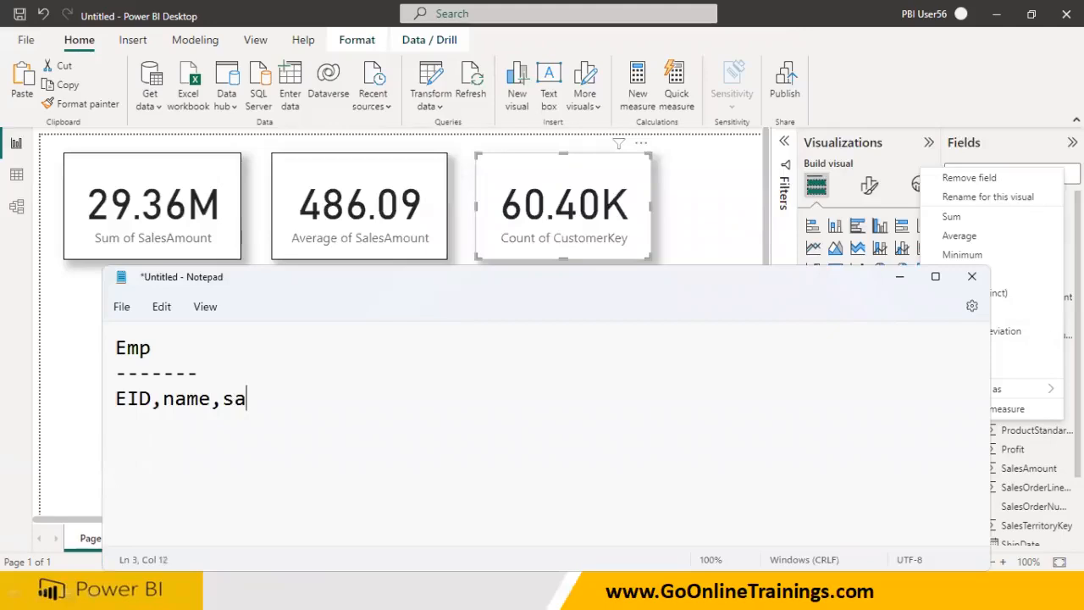
text(l)
Add three comma-separated employee rows with IDs 1 to 3, a sample name each, and the salaries null, 2000 and 1200
key(Return)
text(1,Ram,null )
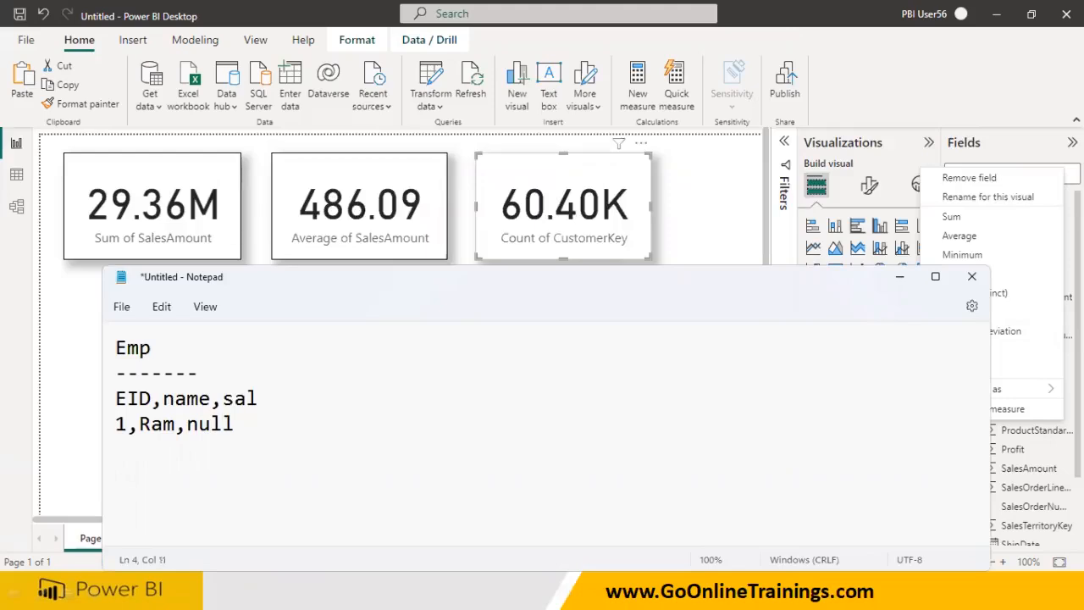
text(2,Sita)
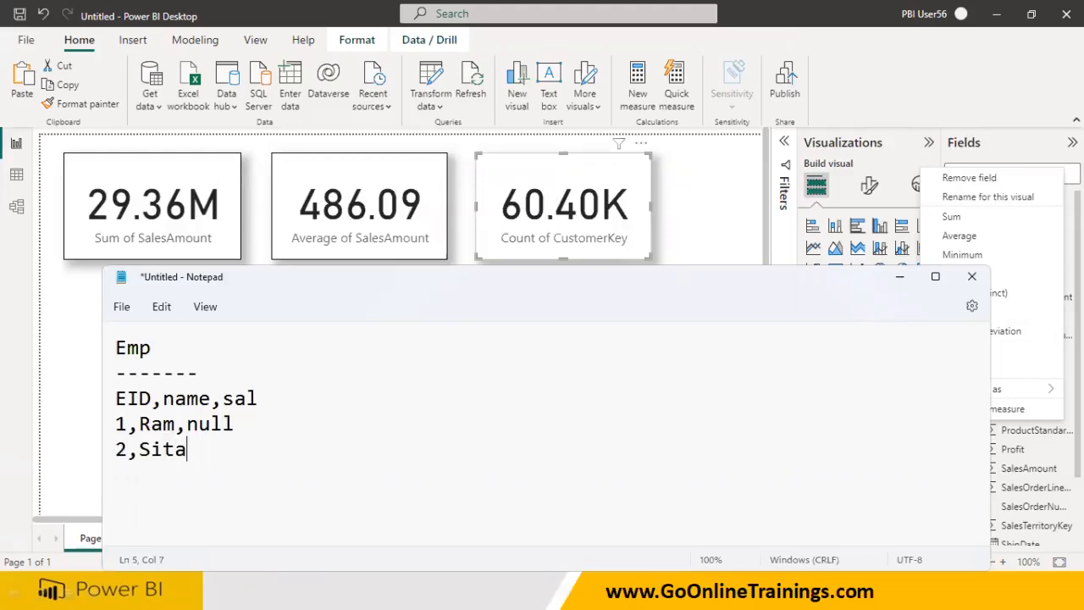
text(,2000)
key(Return)
text(3,Rajesh,1200)
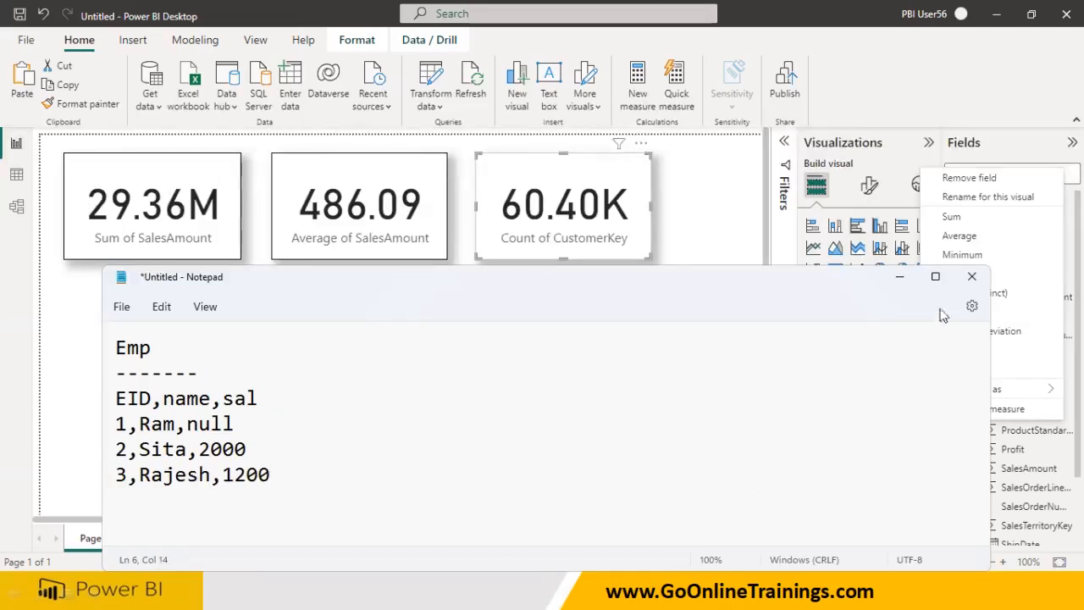
Maximize Notepad and write the line "Count(EID) -- 3" below the employee rows, leaving a blank line between
click(934, 276)
drag(232, 212, 8, 135)
click(235, 226)
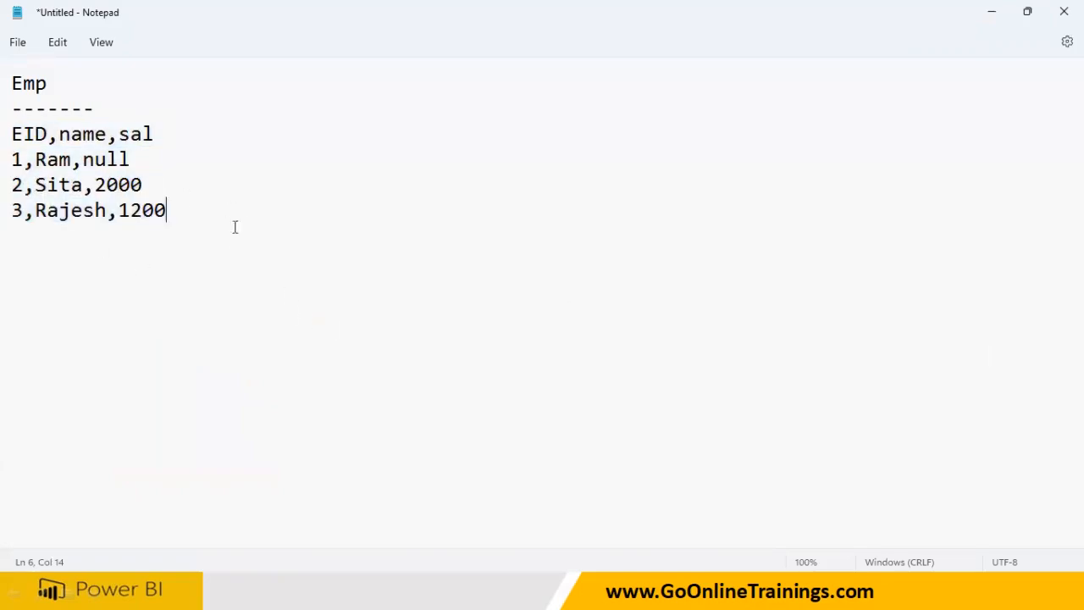
text(Count(E)
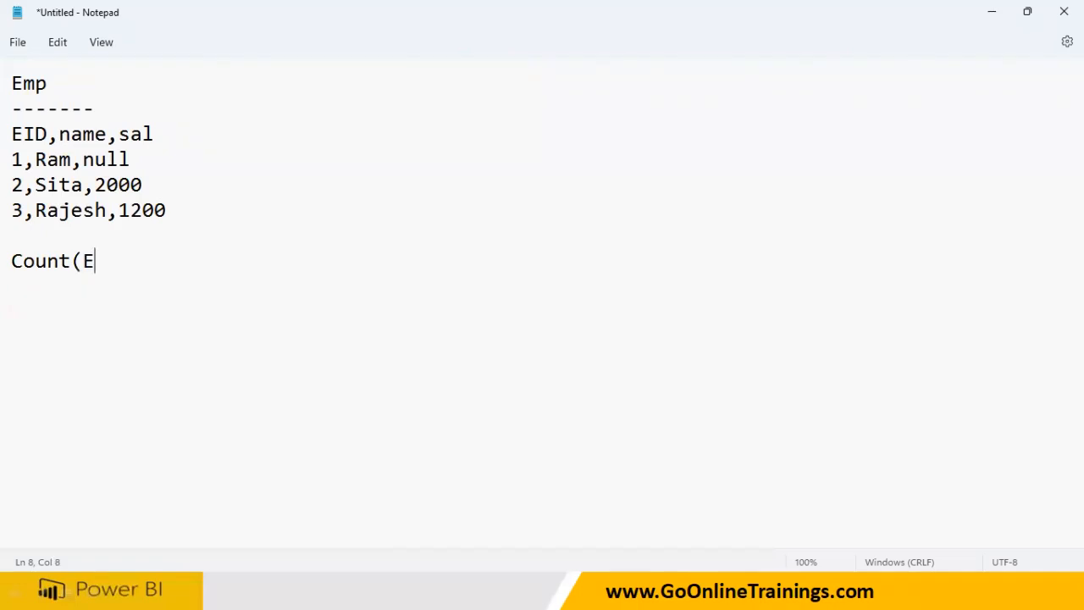
text(ID))
drag(34, 137, 16, 183)
click(15, 219)
click(169, 263)
text(-- 3)
Add a second example line giving the count of the Name column as 3
double_click(34, 134)
click(237, 263)
drag(105, 137, 51, 137)
click(219, 254)
text(Conut)
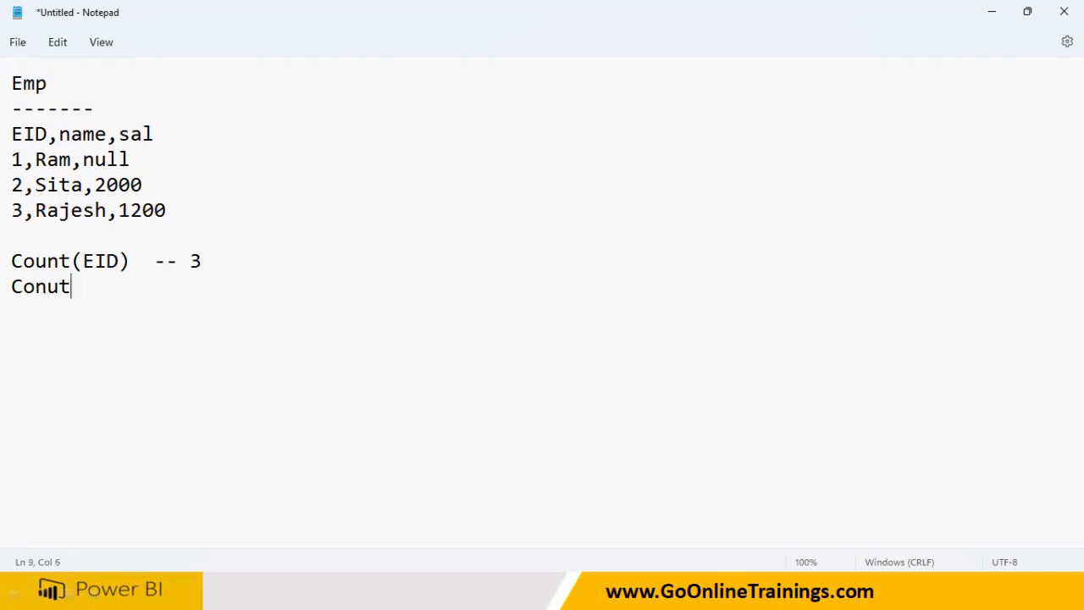
text((Name) -- 3)
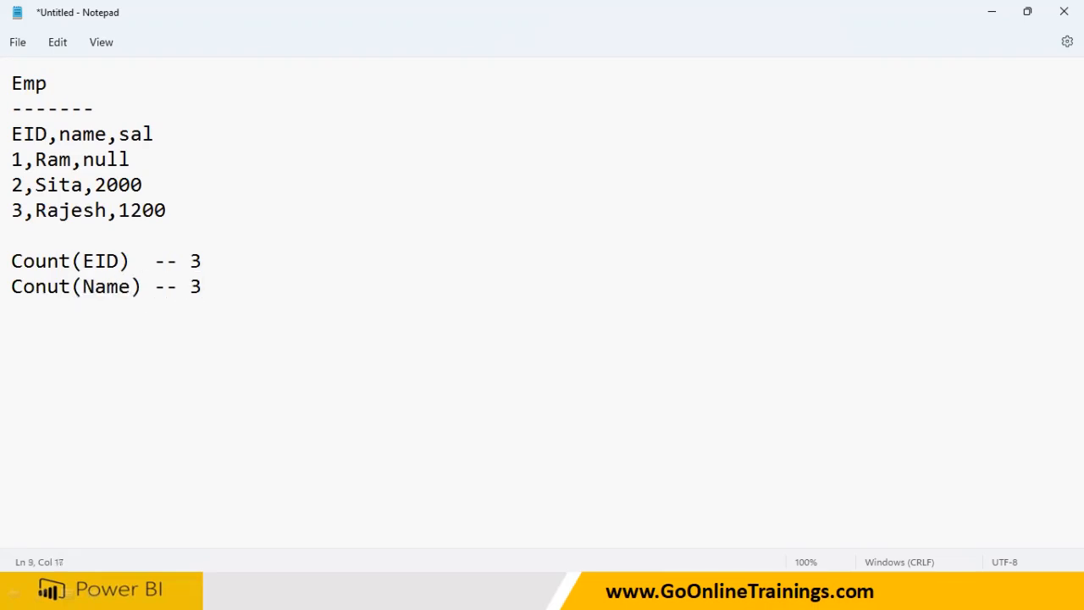
Add a third example line reading "Count(Sal) --2"
drag(61, 210, 75, 210)
click(218, 262)
key(Return)
text(Comt)
key(BackSpace)
key(BackSpace)
text(un)
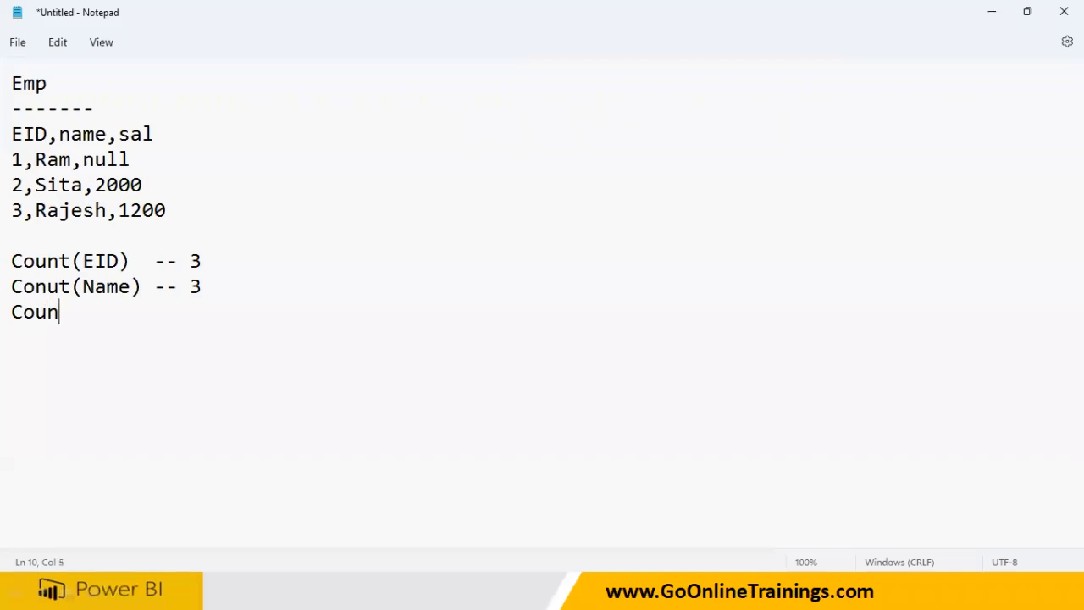
text(t(Sal) --2)
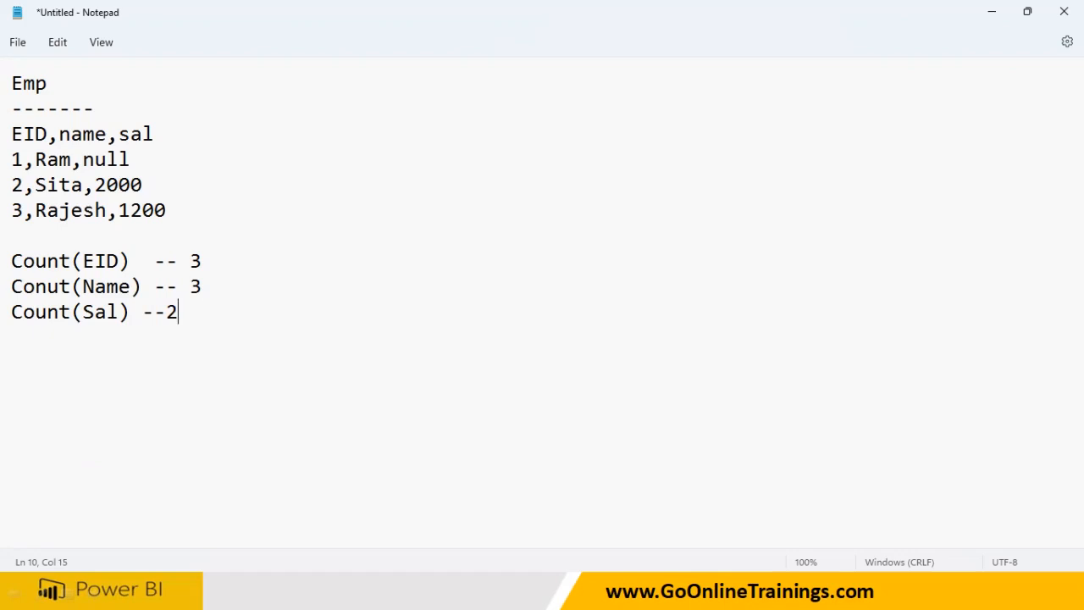
Compare the three count lines with the sample rows, examining how the null salary affects the count of Sal
drag(95, 182, 191, 208)
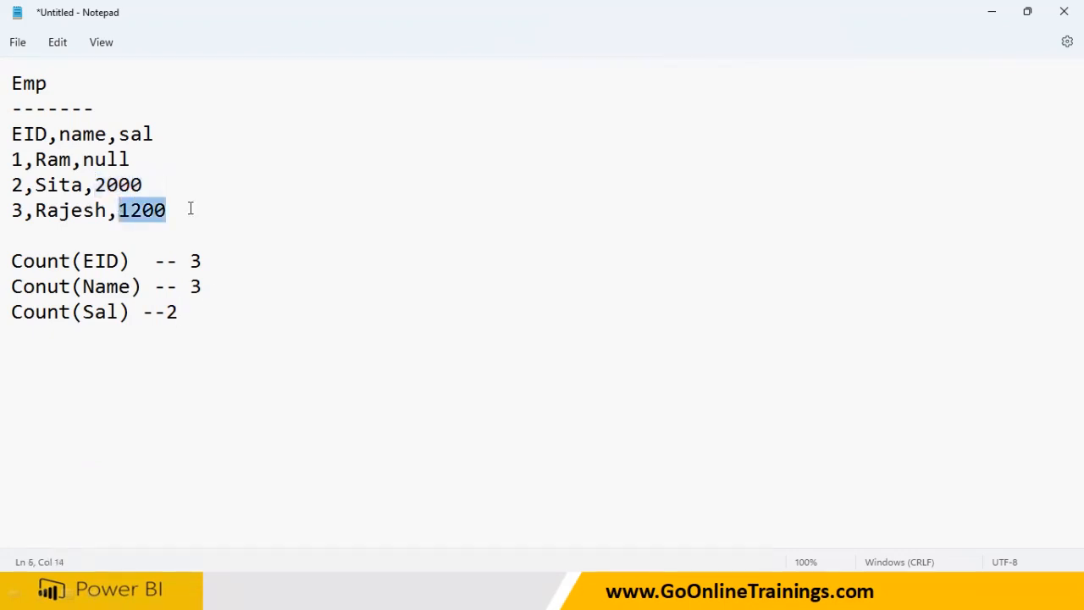
drag(74, 268, 7, 262)
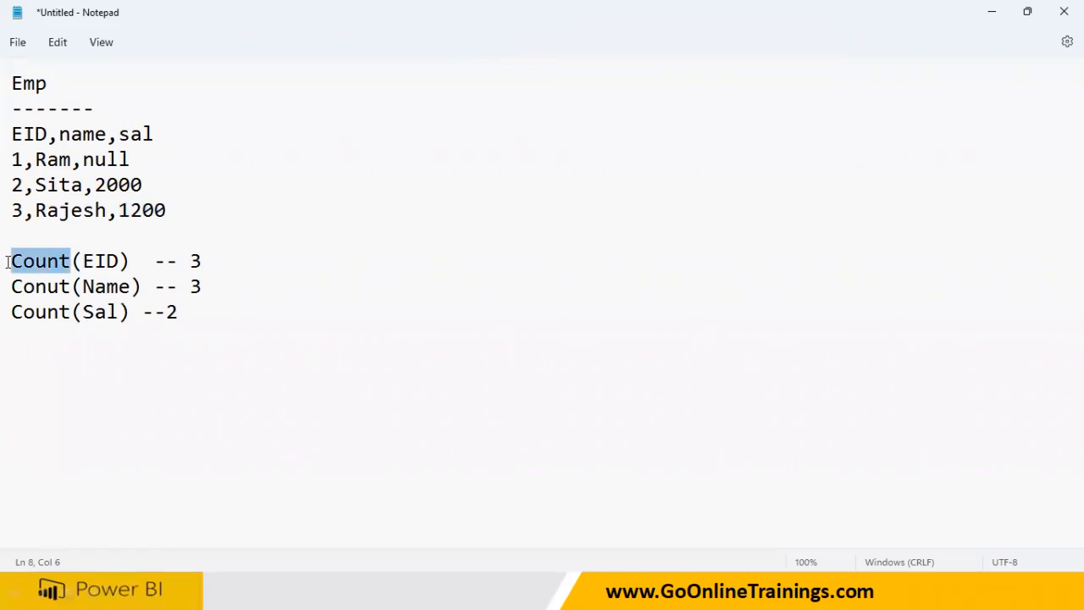
drag(82, 262, 108, 264)
drag(88, 315, 118, 311)
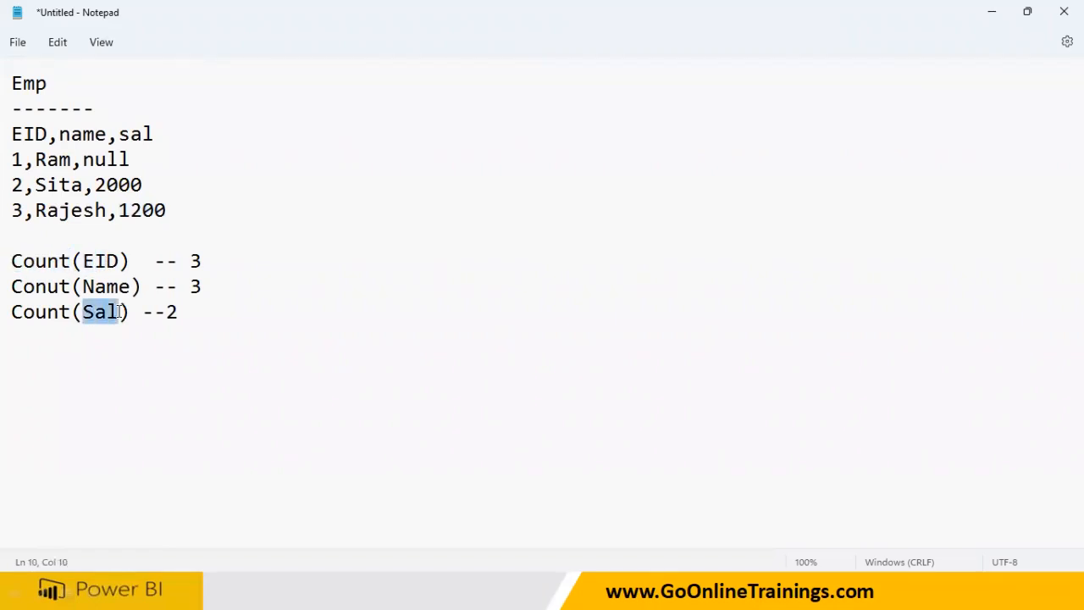
double_click(124, 133)
drag(177, 217, 7, 166)
click(65, 226)
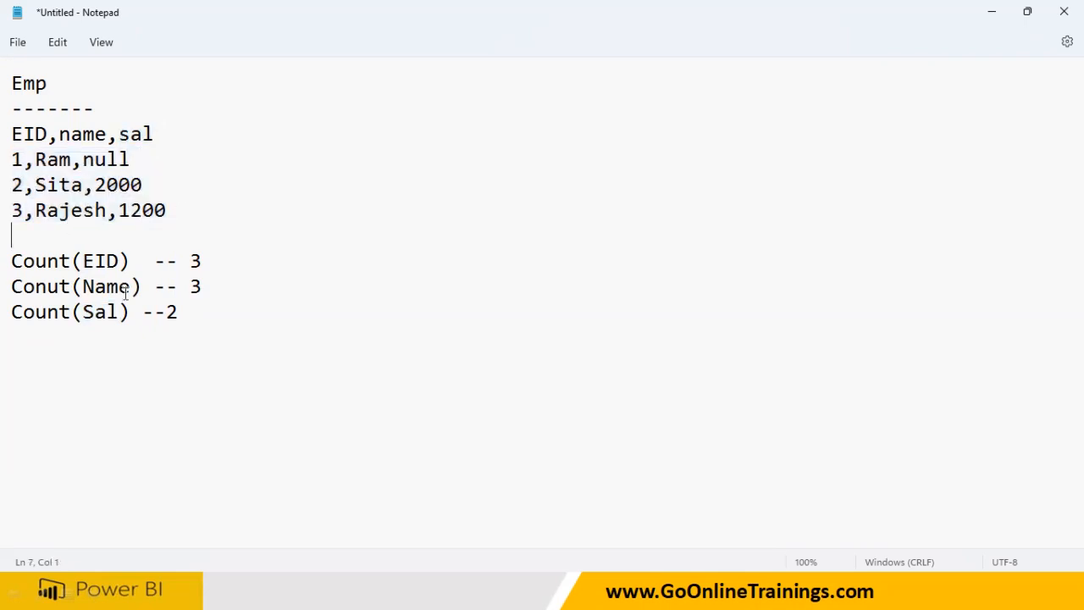
drag(190, 317, 10, 317)
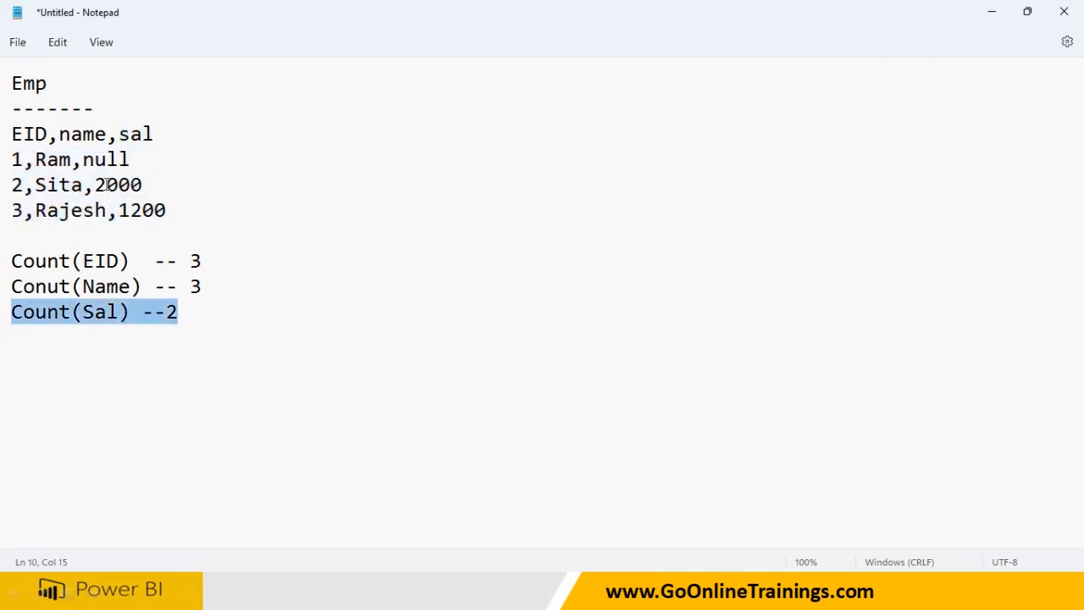
drag(87, 160, 189, 161)
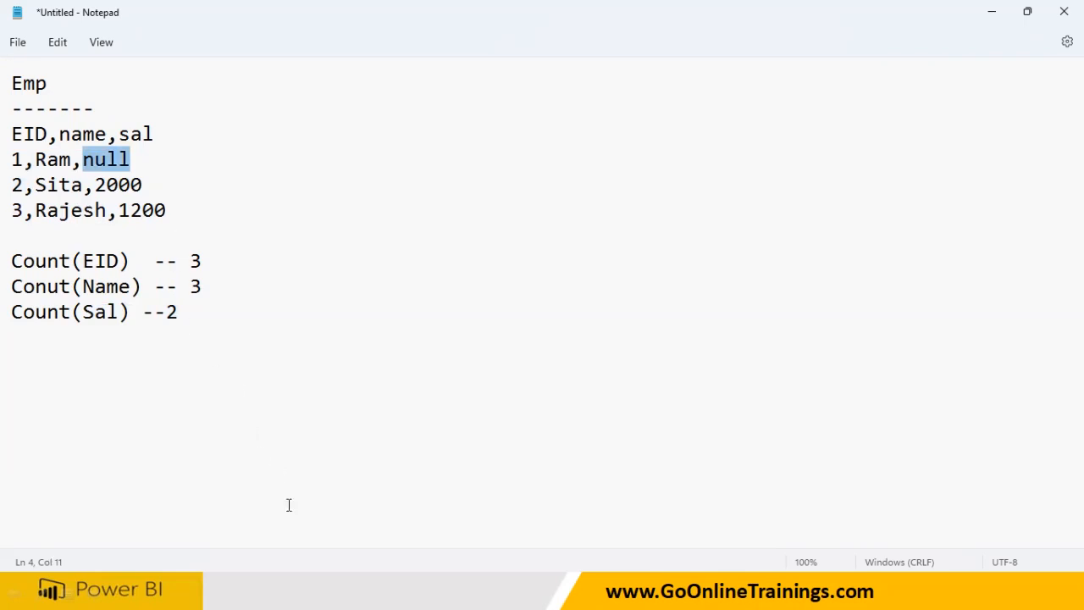
Switch from Notepad to Power BI Desktop and show the Customer table's rows in Data view
click(346, 592)
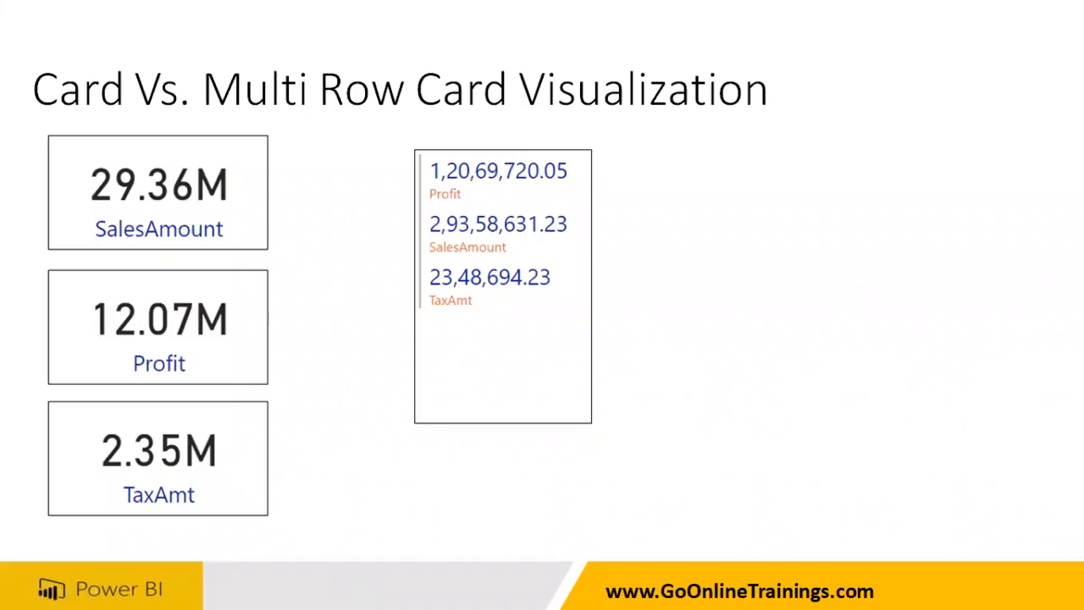
click(346, 592)
key(super)
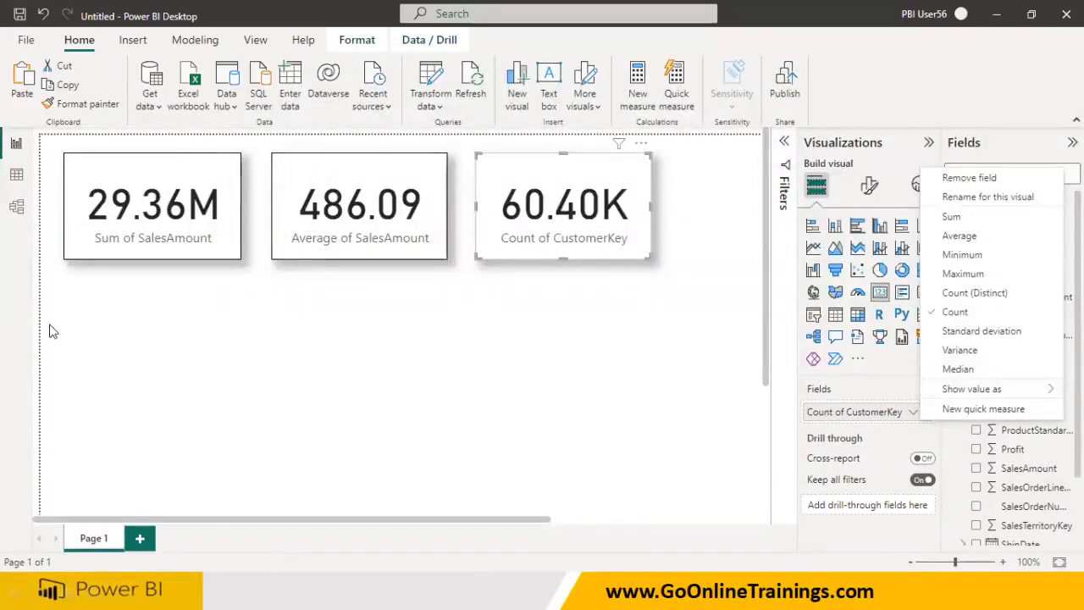
click(20, 179)
click(17, 176)
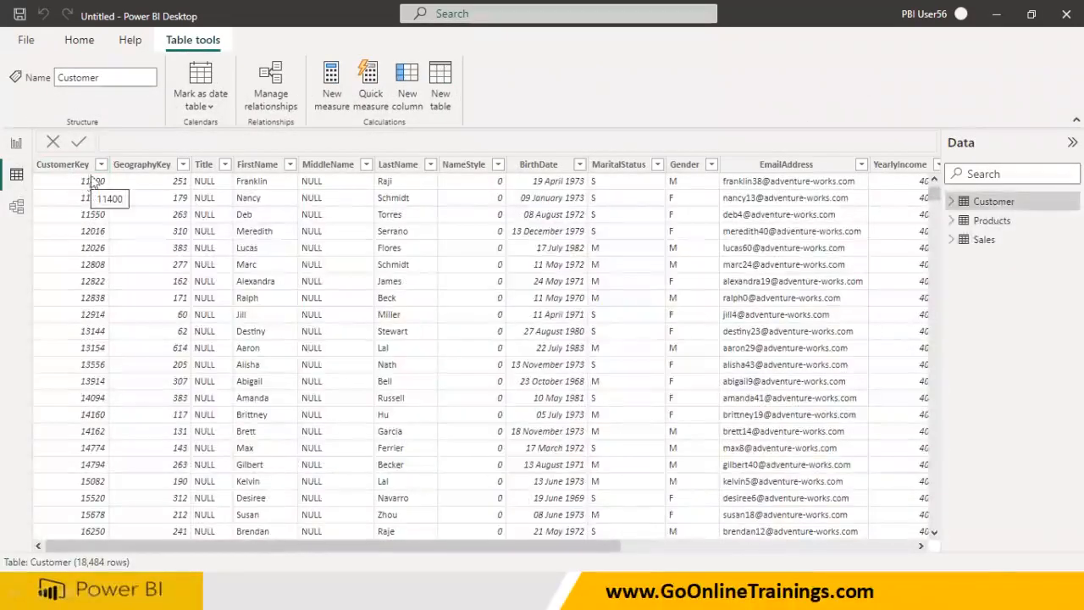
Examine the distinct CustomerKey values in the Customer table's filter list, leaving the column unfiltered
click(102, 166)
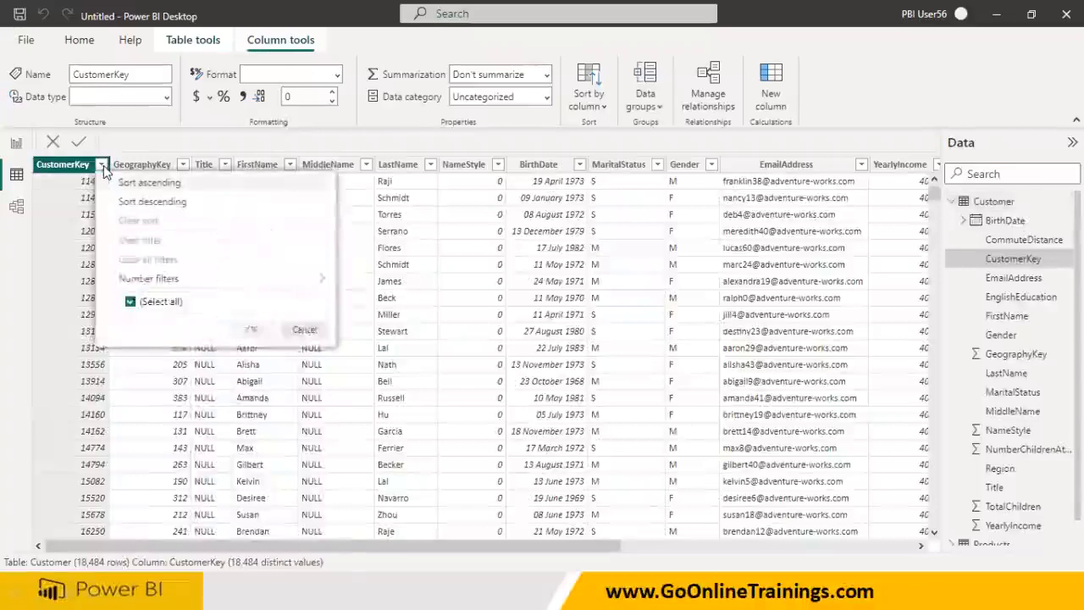
mouse_move(336, 244)
mouse_down()
mouse_move(337, 320)
mouse_move(346, 229)
mouse_move(354, 546)
mouse_move(343, 235)
mouse_up()
scroll(345, 498, up, 1)
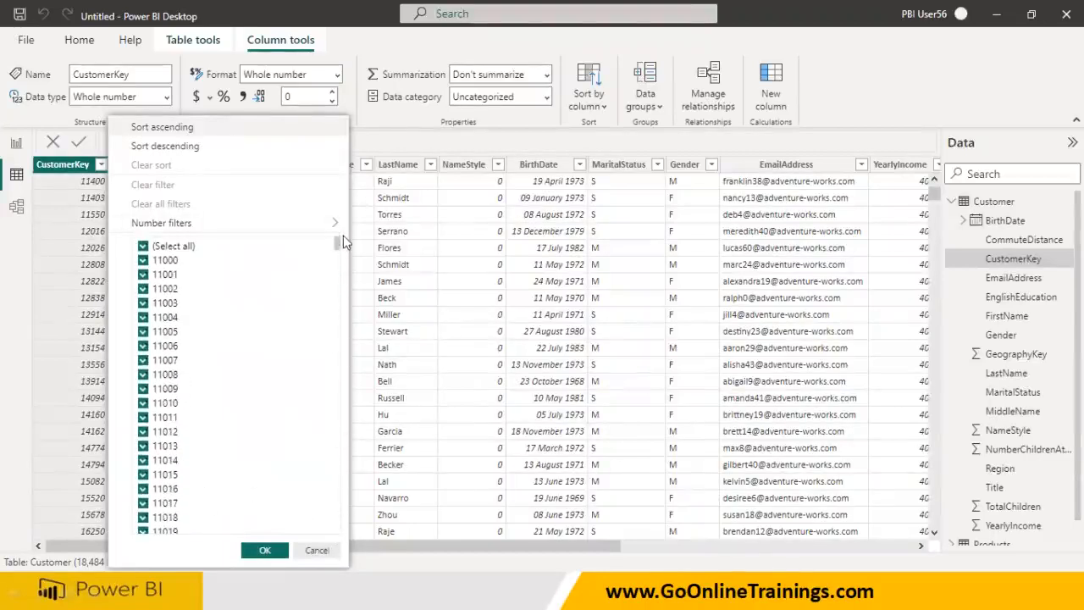
click(317, 551)
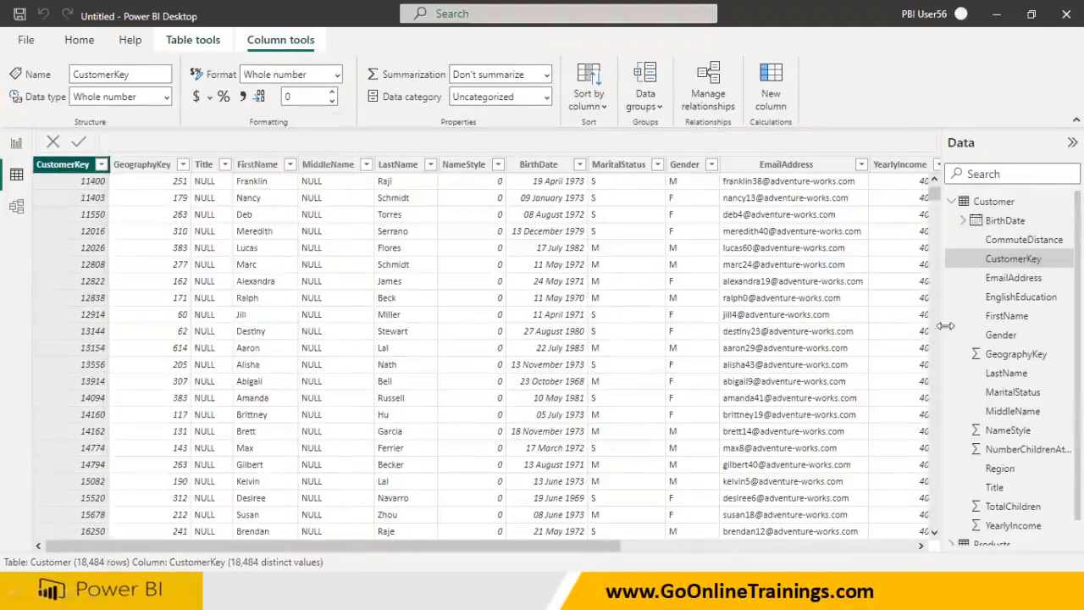
Show the Sales table's rows and examine the distinct values of its CustomerKey column without filtering
click(953, 203)
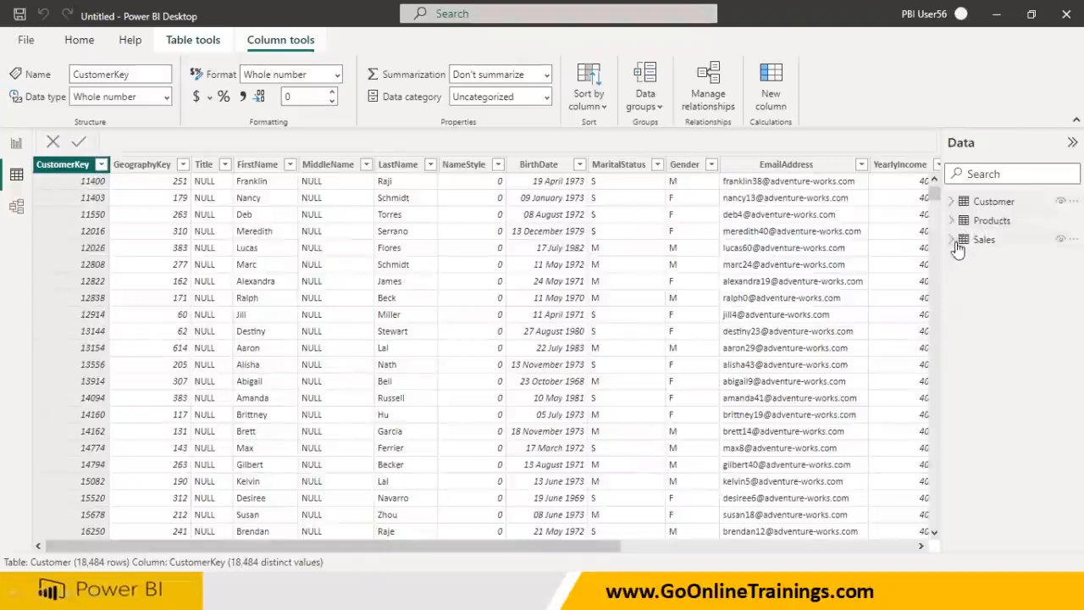
click(953, 240)
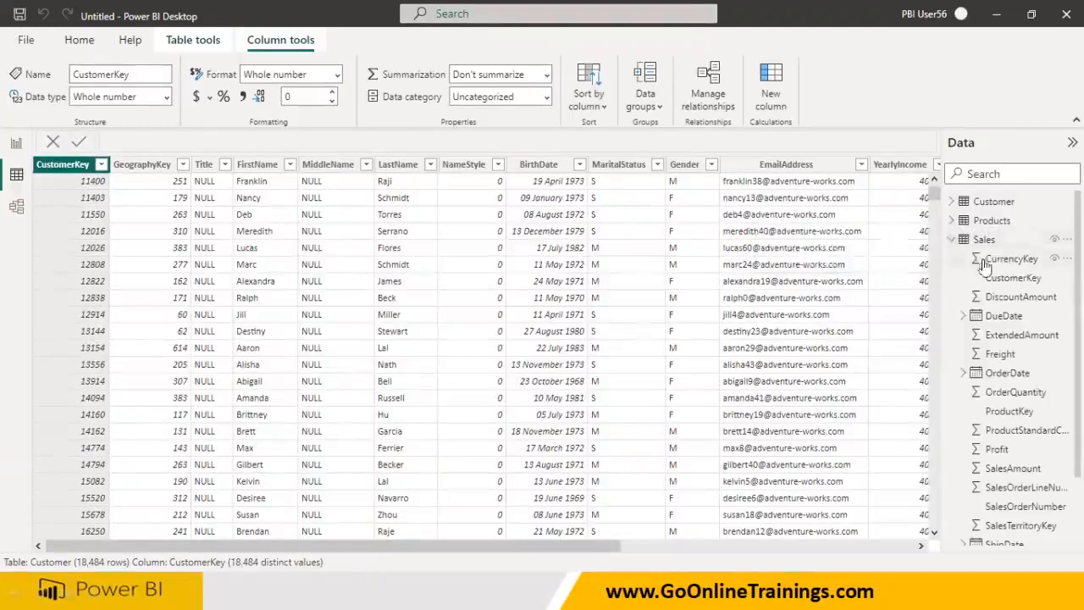
click(982, 244)
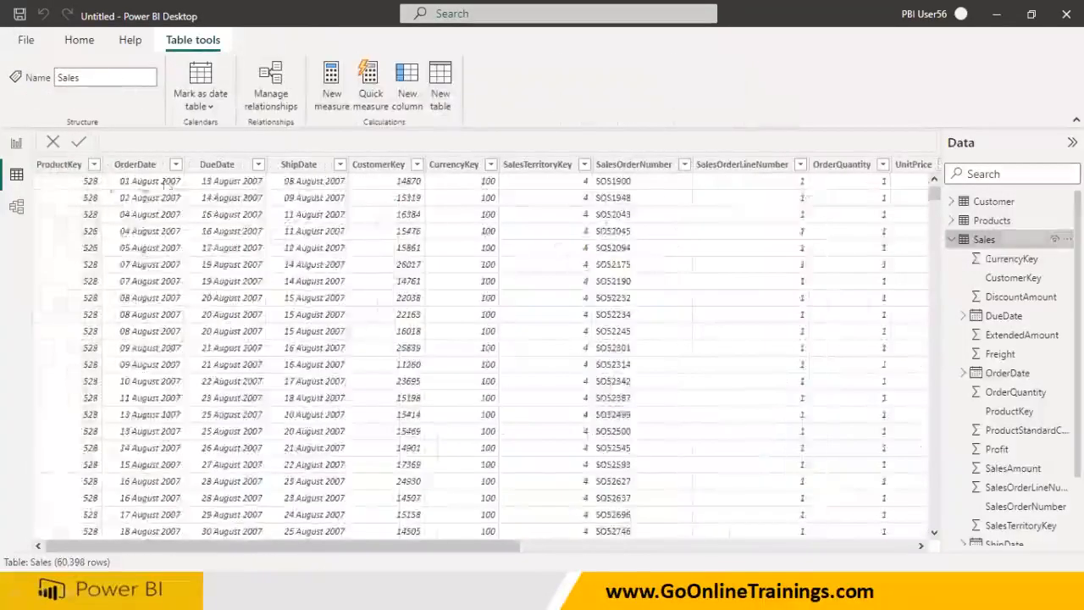
click(415, 167)
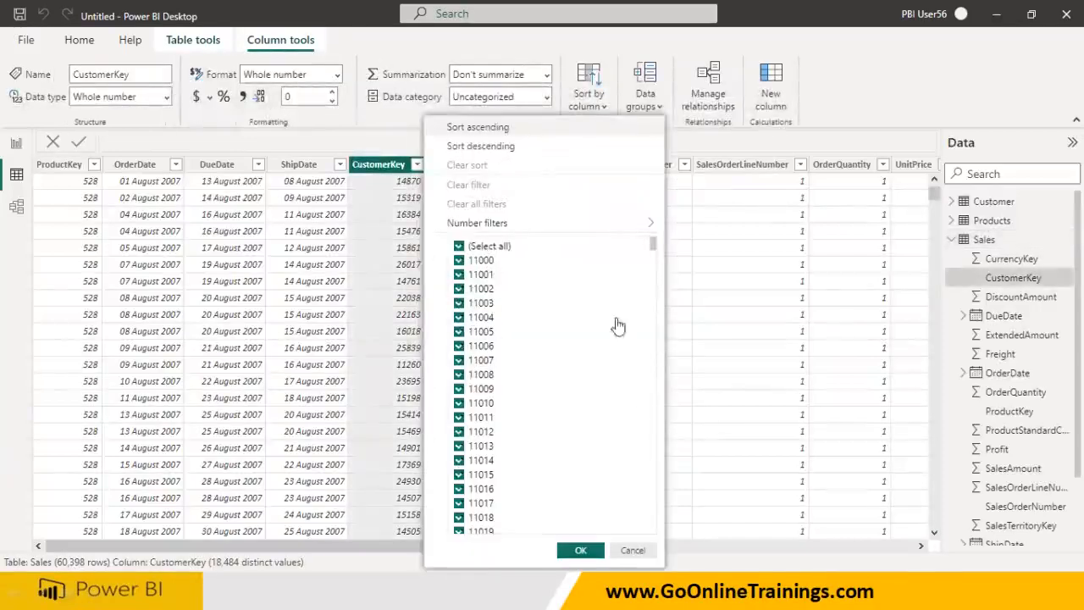
drag(652, 249, 658, 207)
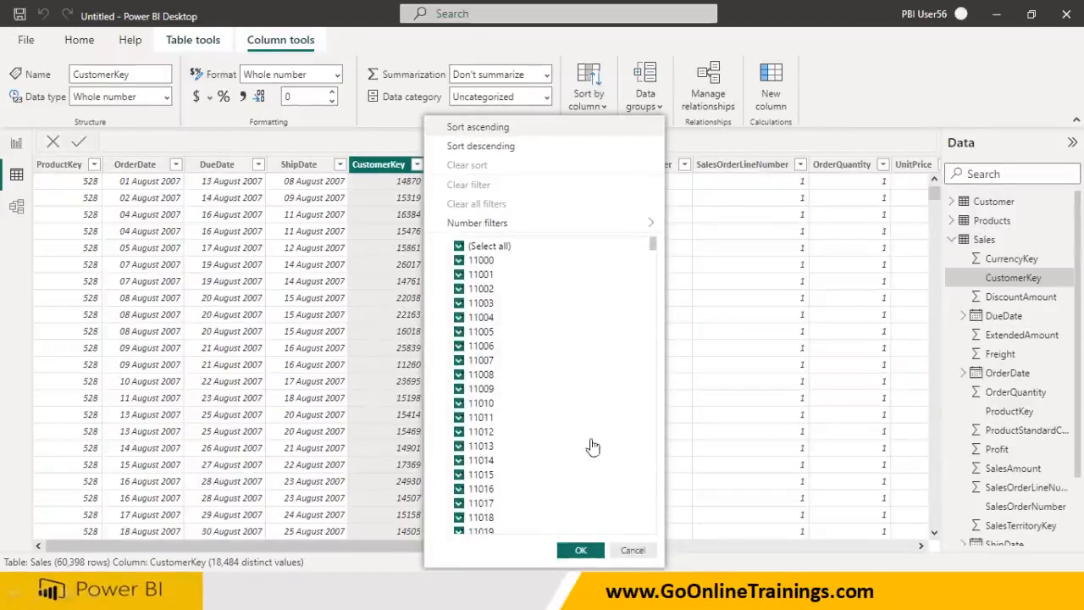
click(630, 551)
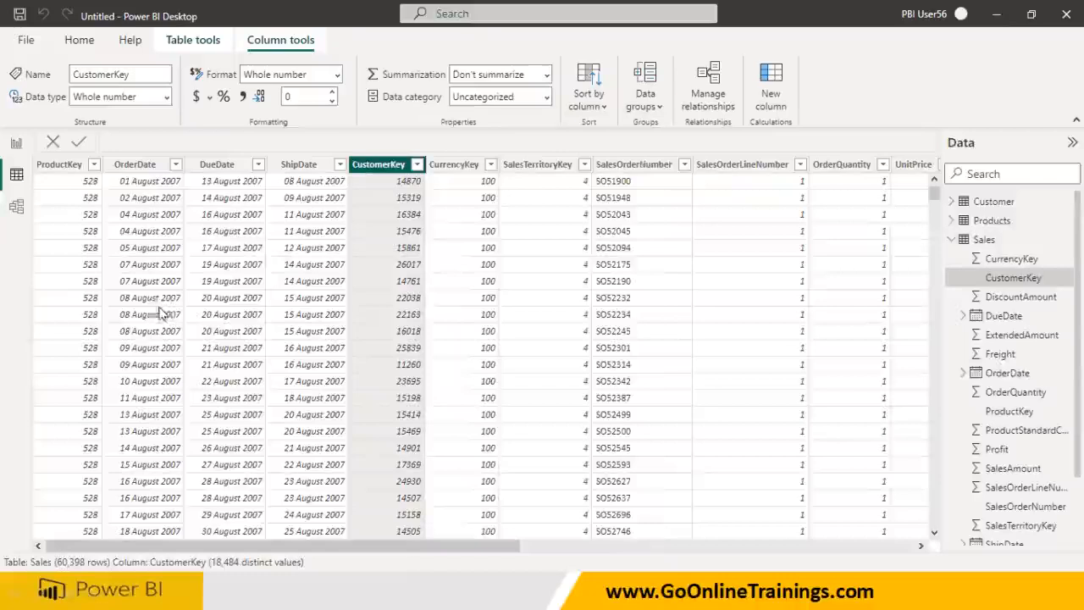
Return to the report and stack the Average of SalesAmount and Count of CustomerKey cards below the Sum of SalesAmount card
click(16, 143)
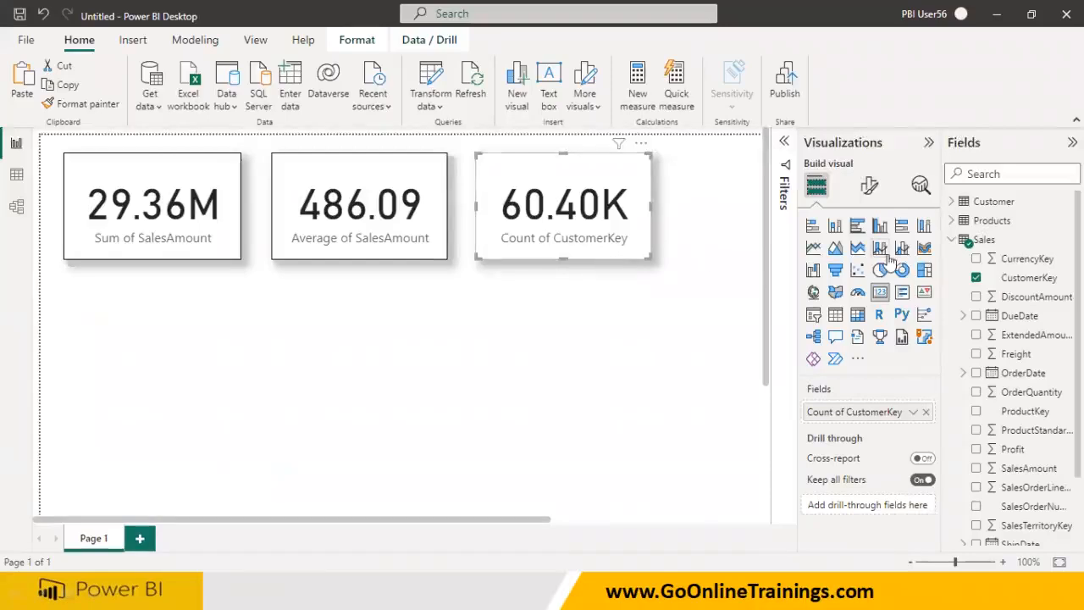
click(953, 242)
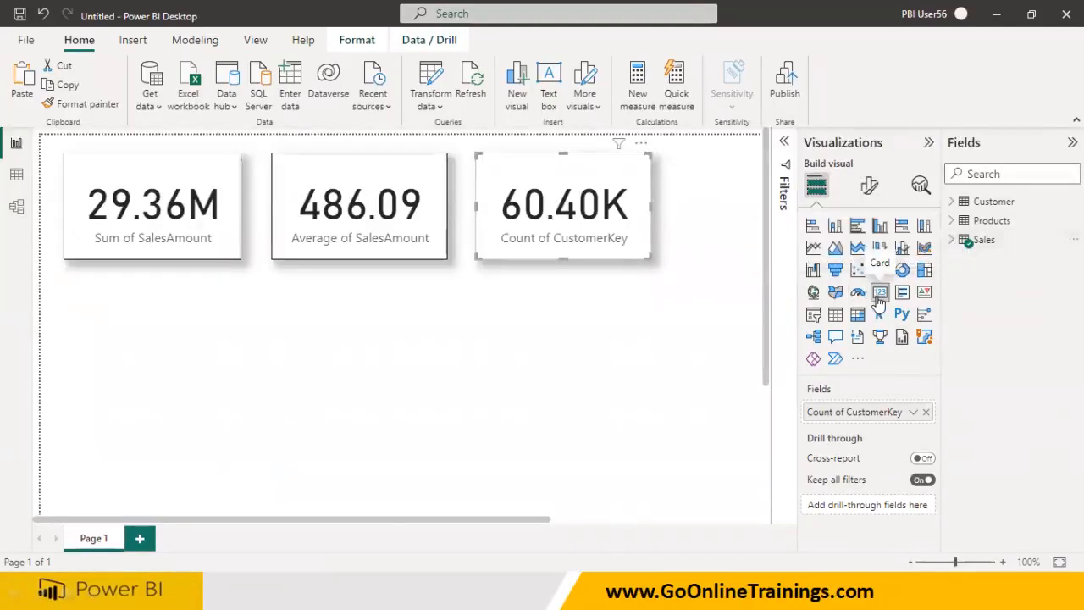
drag(367, 213, 161, 336)
drag(500, 233, 133, 487)
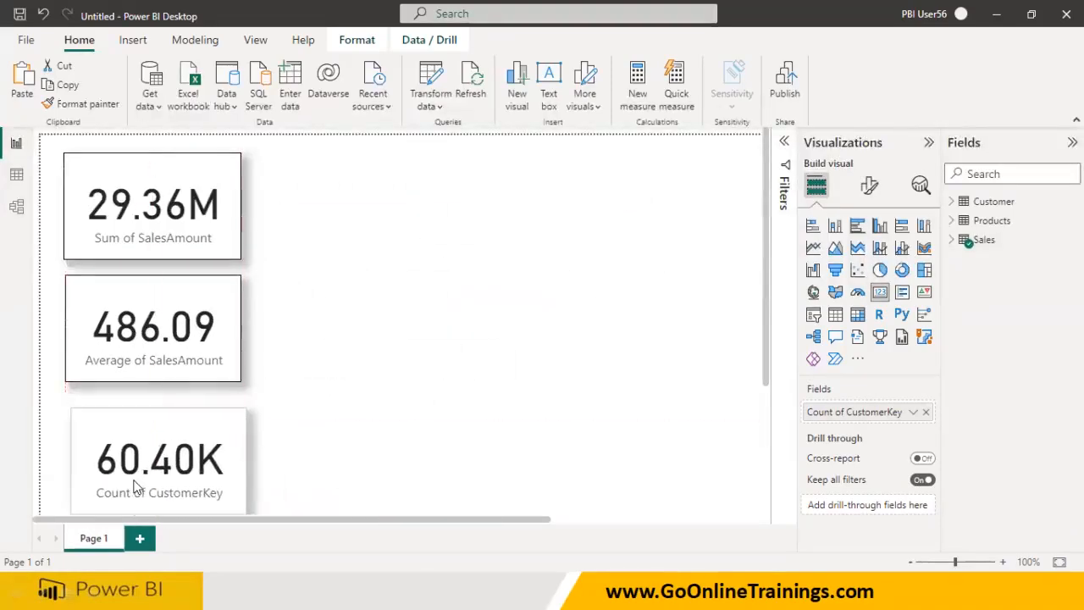
Try the multi-row card type on the Sum of SalesAmount card and restore it to a regular card
click(206, 238)
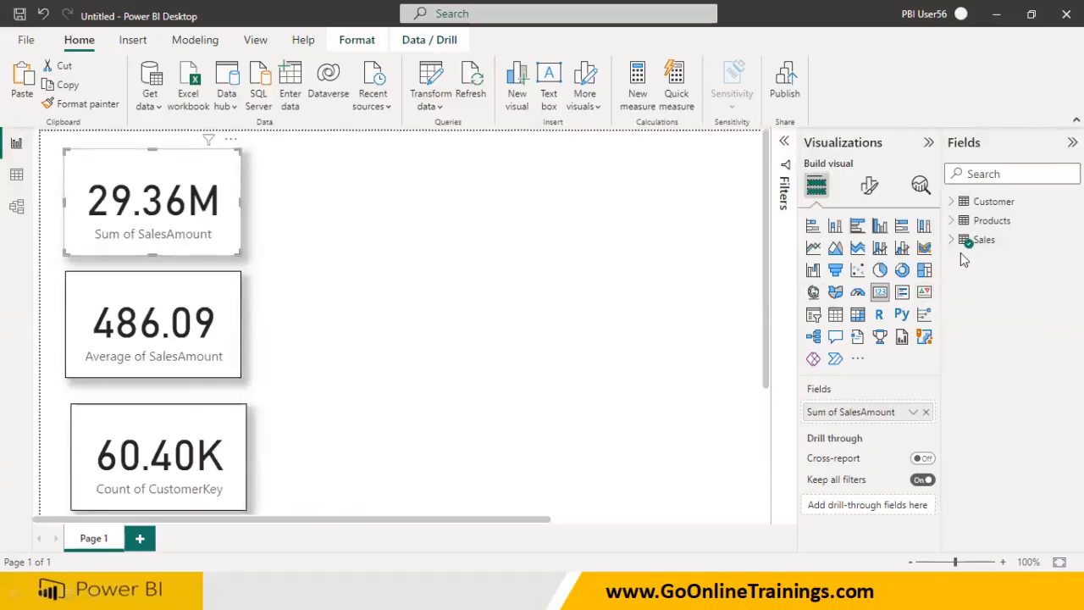
click(955, 243)
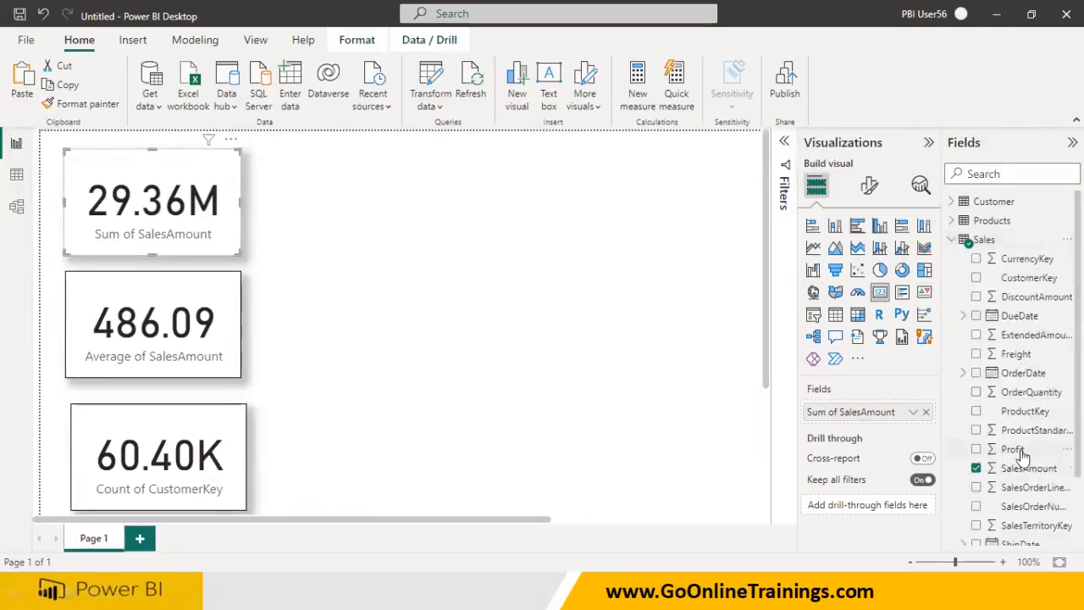
click(902, 295)
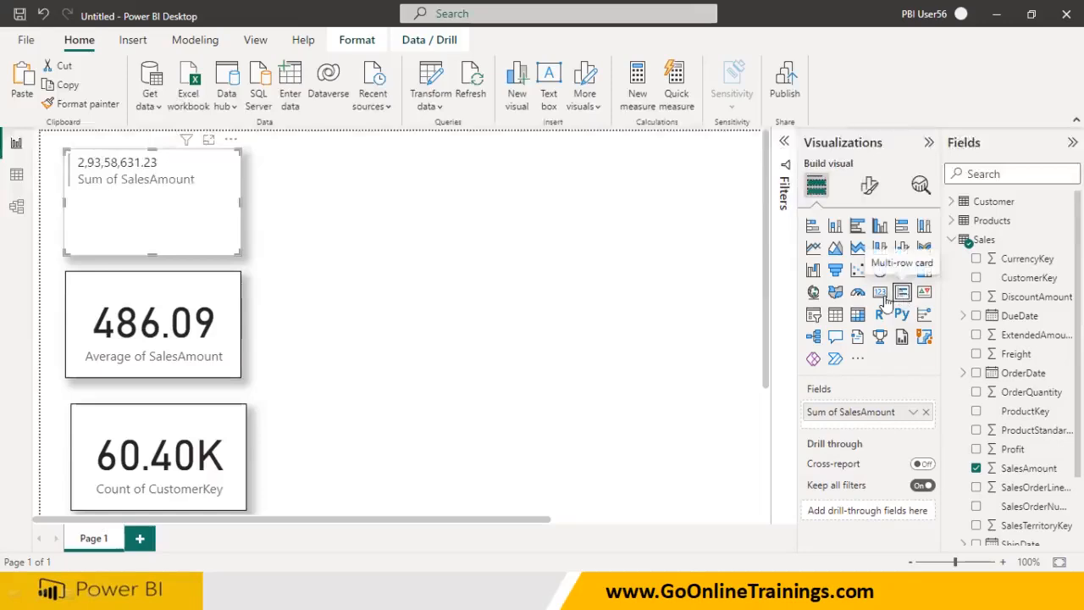
click(883, 296)
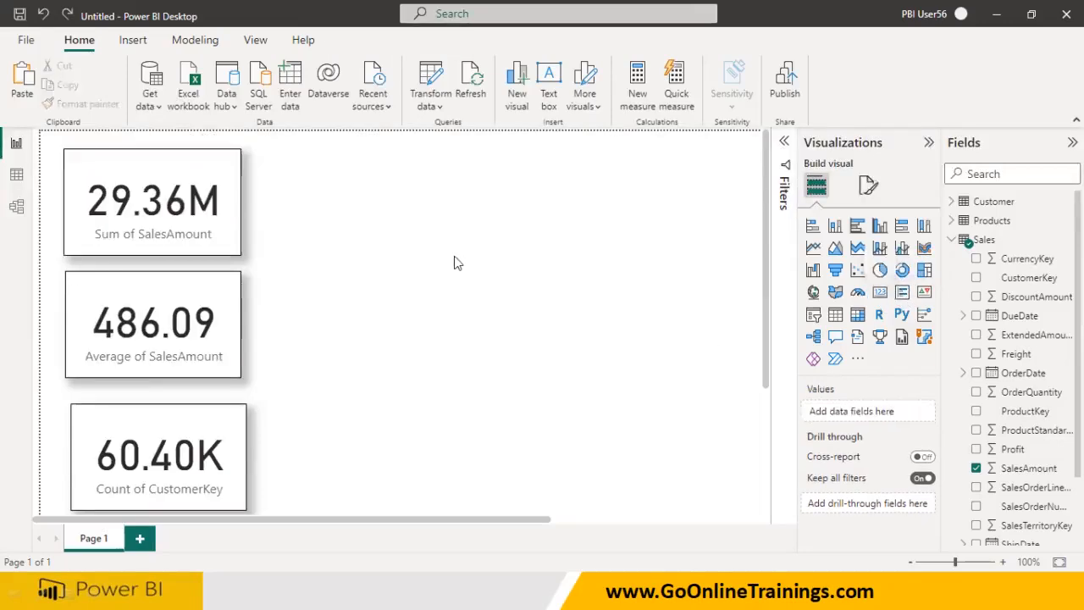
Add a multi-row card beside the Sum of SalesAmount card and fill it with the SalesAmount field from Sales
click(901, 293)
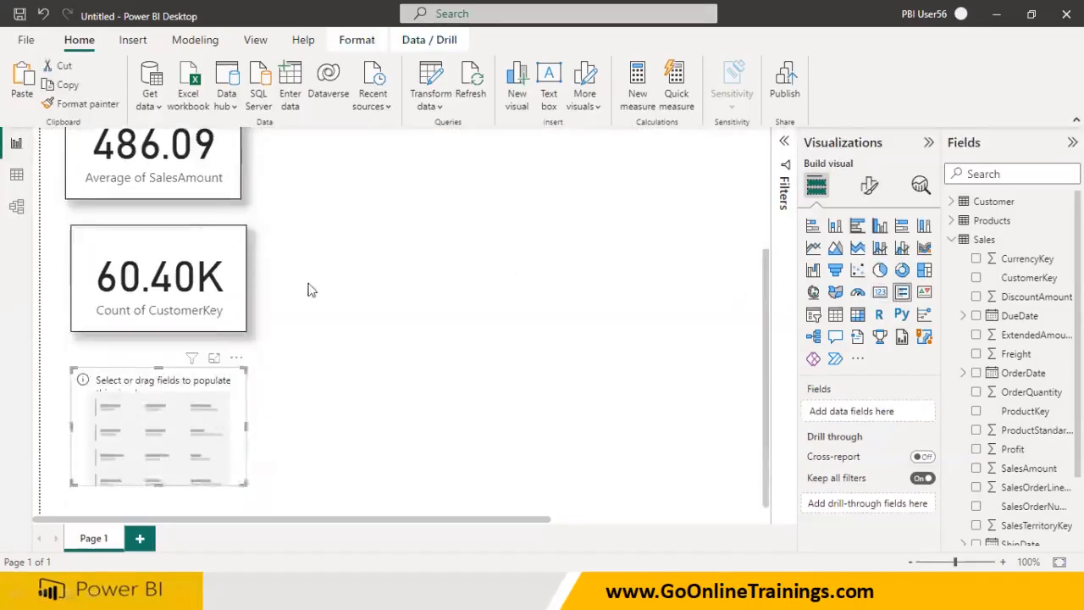
drag(204, 412, 401, 187)
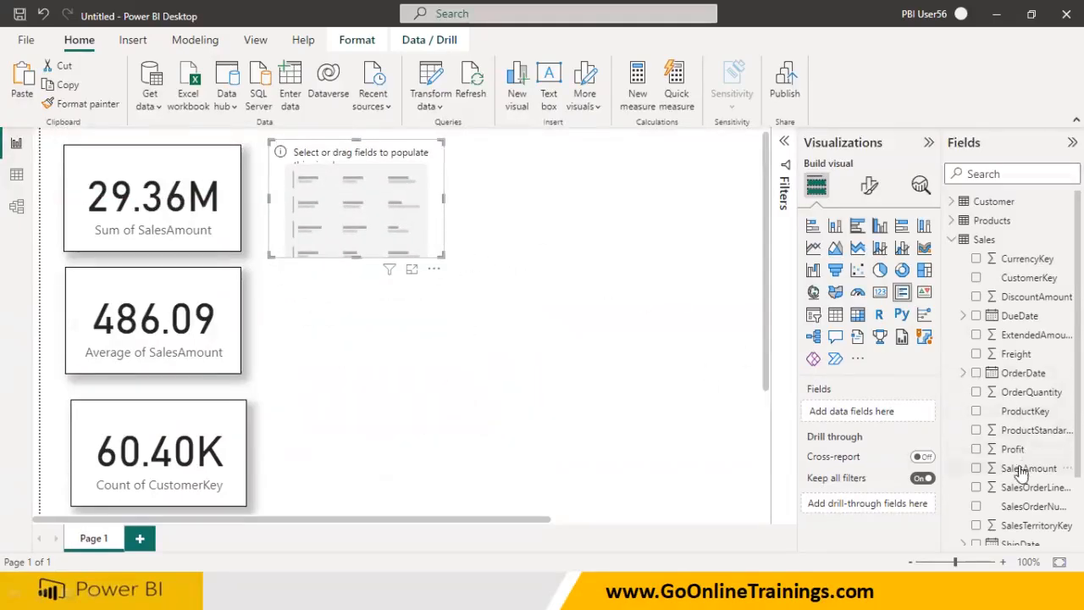
scroll(1020, 475, down, 1)
click(975, 415)
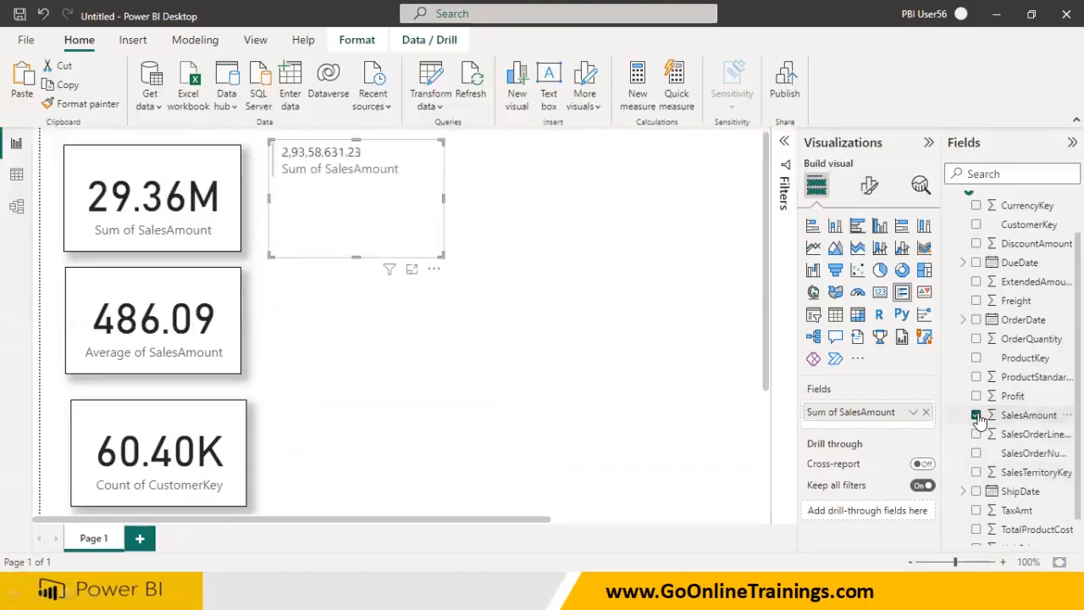
Add the Profit, Freight, TaxAmt and OrderQuantity fields from Sales to the multi-row card
click(976, 395)
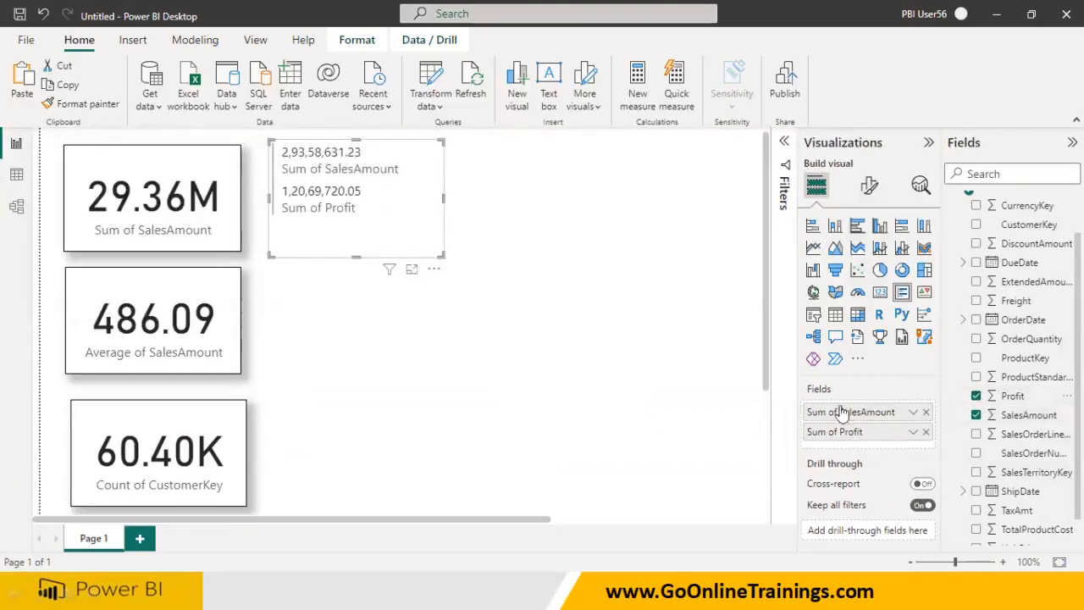
click(976, 301)
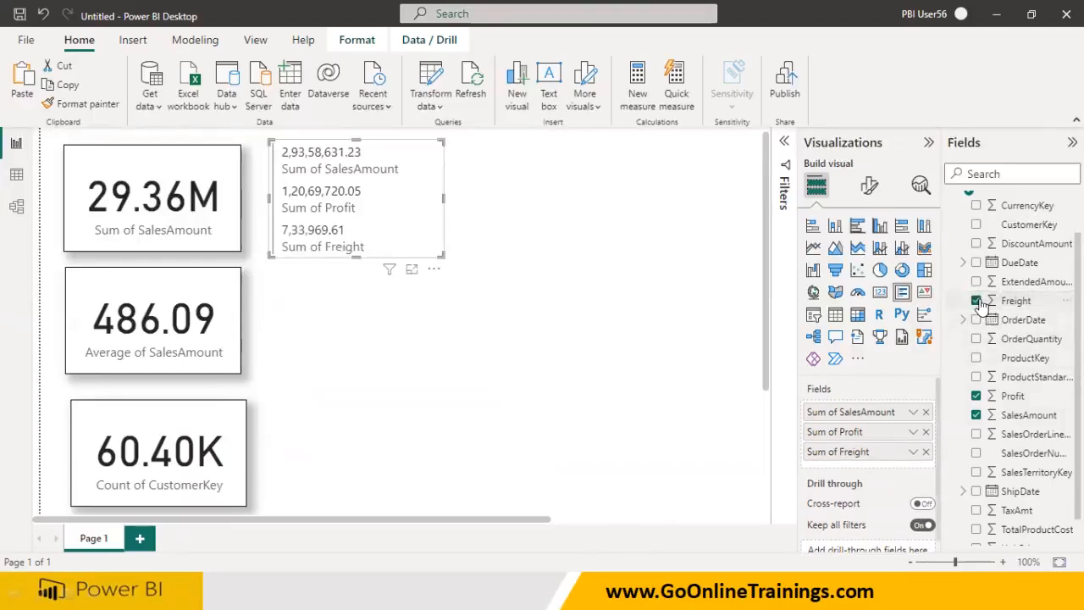
click(976, 510)
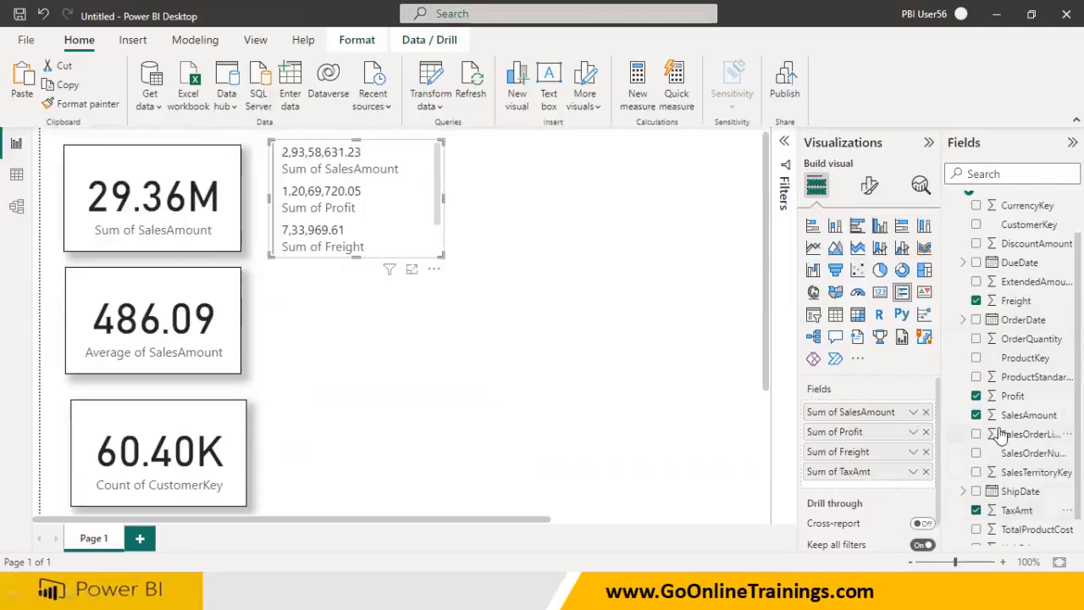
scroll(1000, 432, up, 1)
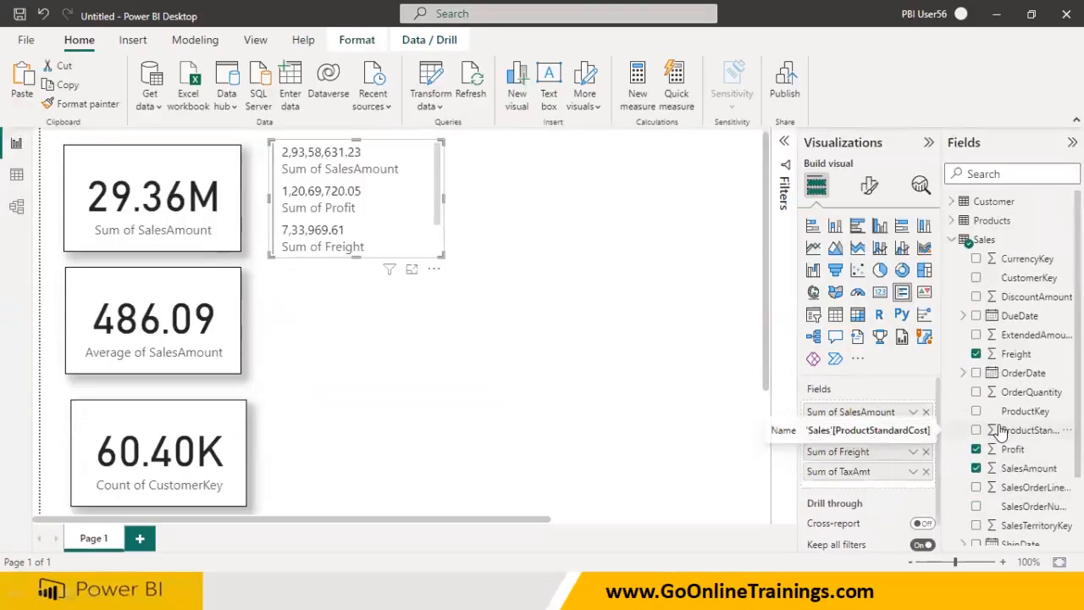
click(976, 392)
Widen the multi-row card so four values fit per row, keeping its height close to the Sum of SalesAmount card's
drag(441, 256, 498, 355)
drag(496, 249, 728, 246)
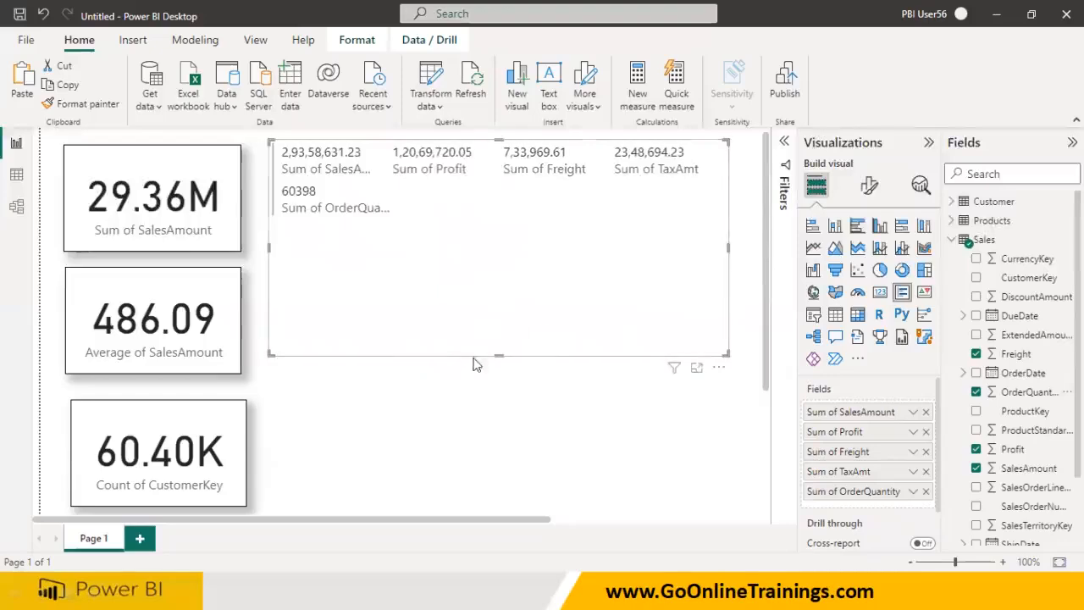
drag(501, 356, 518, 251)
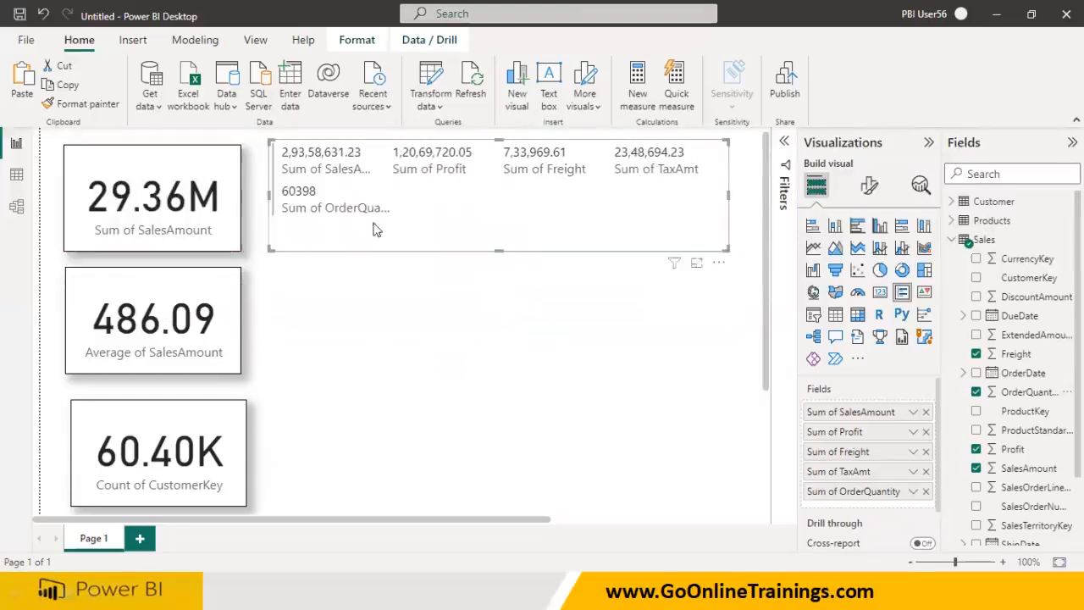
Copy the Sum of SalesAmount card's border and shadow formatting to the multi-row card with Format painter
click(214, 229)
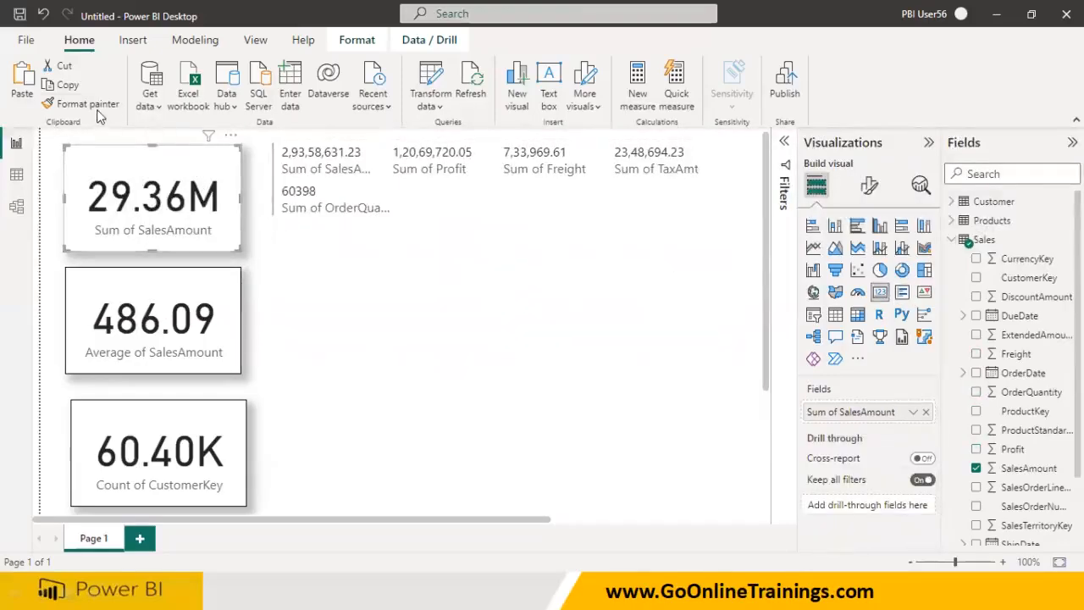
click(481, 226)
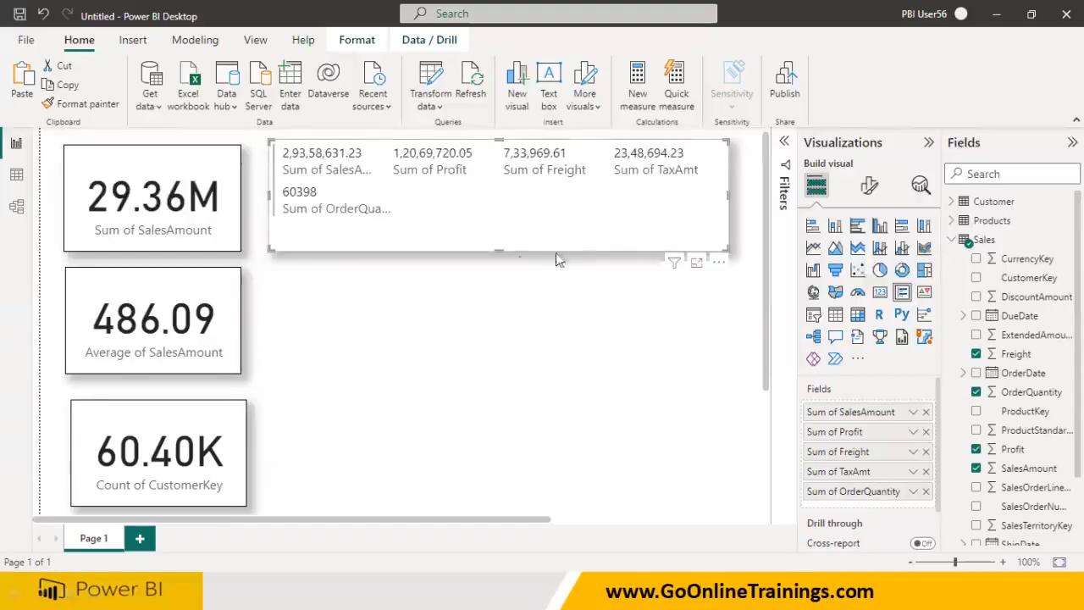
click(213, 225)
click(331, 233)
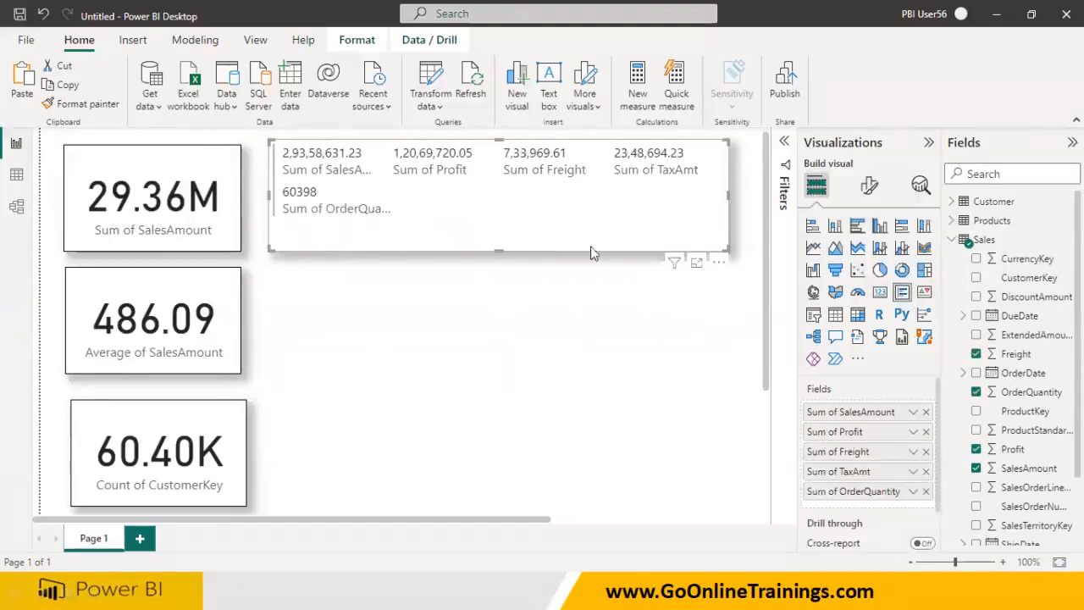
Try None, Millions and Billions as the display units of the Sum of SalesAmount card's callout value
click(875, 189)
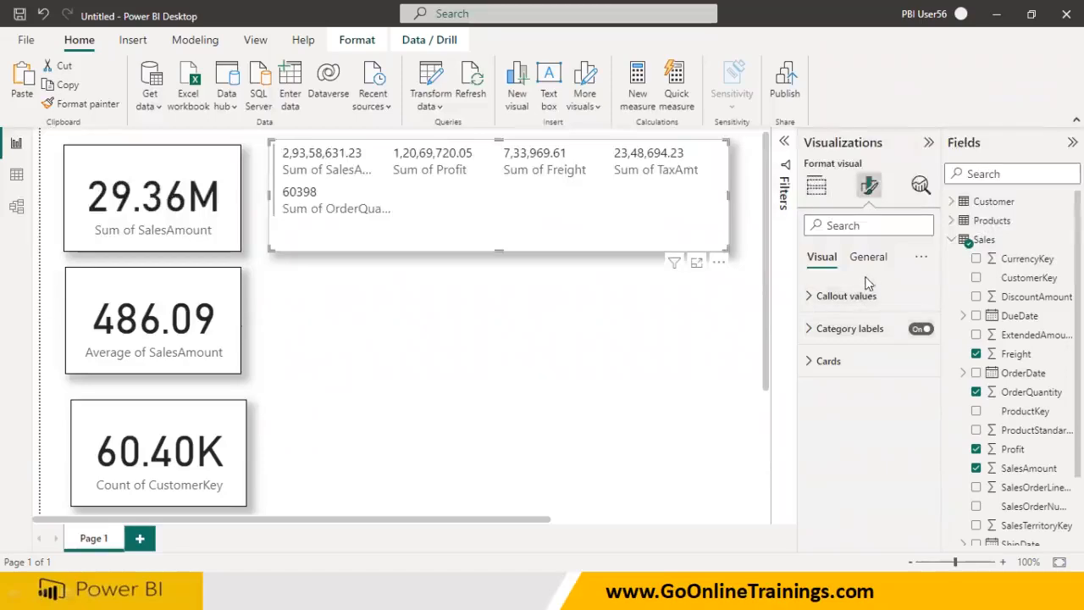
click(212, 238)
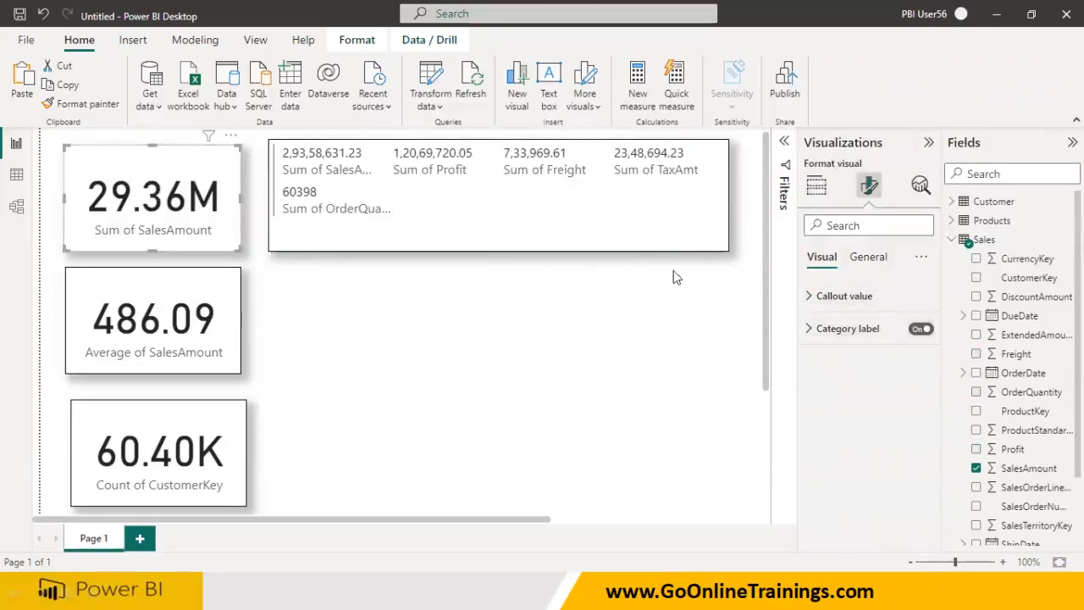
click(809, 296)
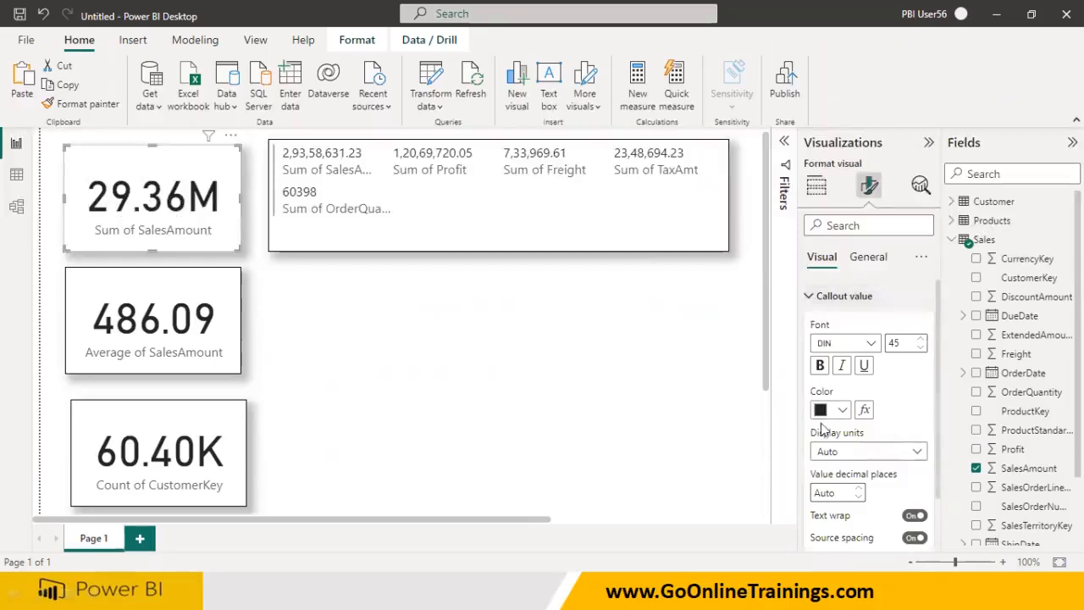
click(855, 452)
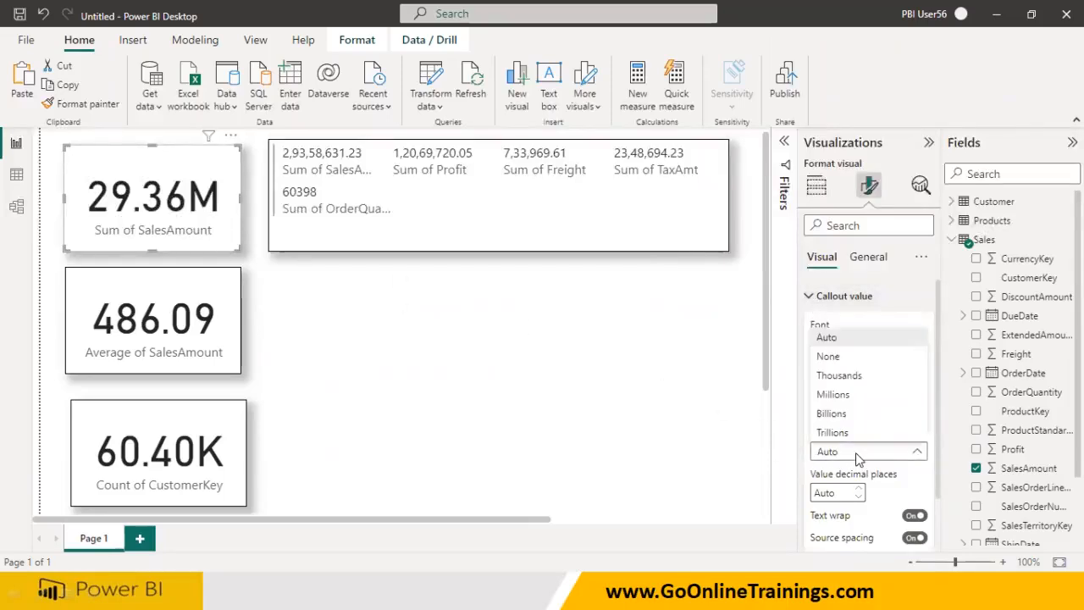
click(826, 356)
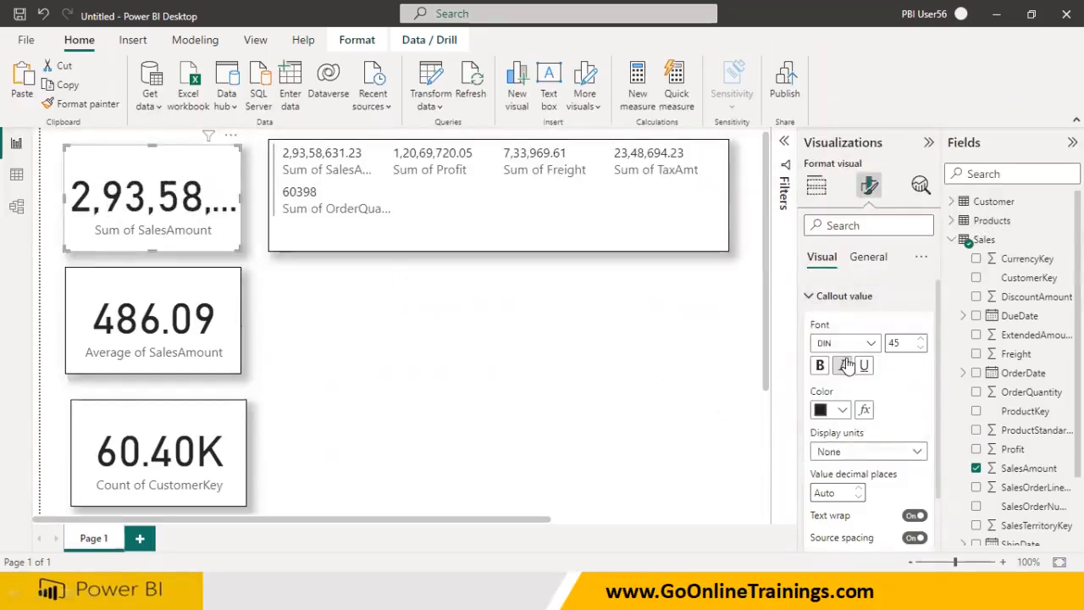
click(849, 455)
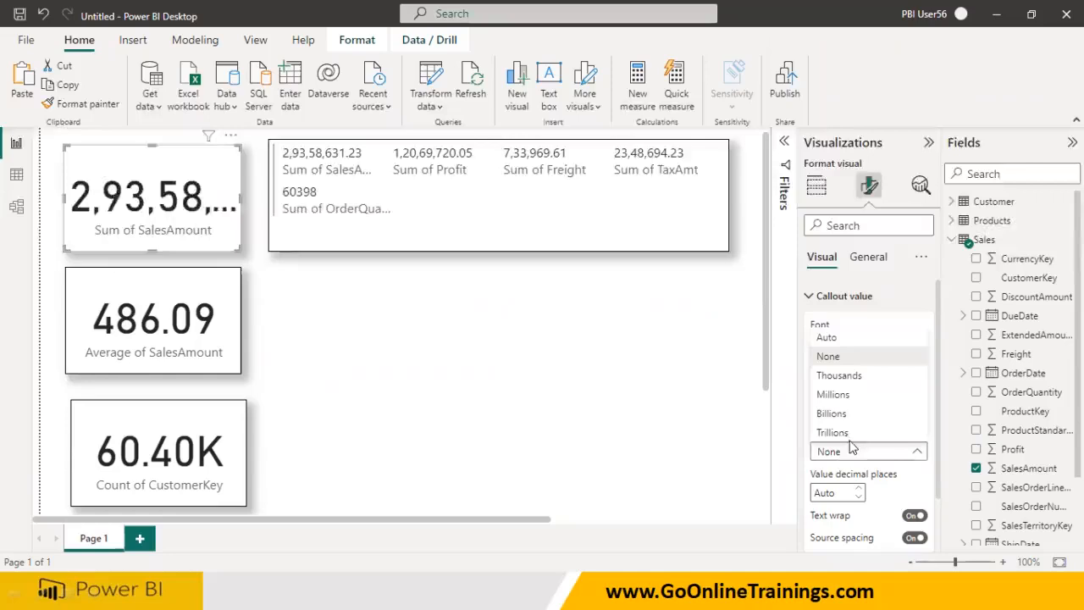
click(837, 394)
click(858, 450)
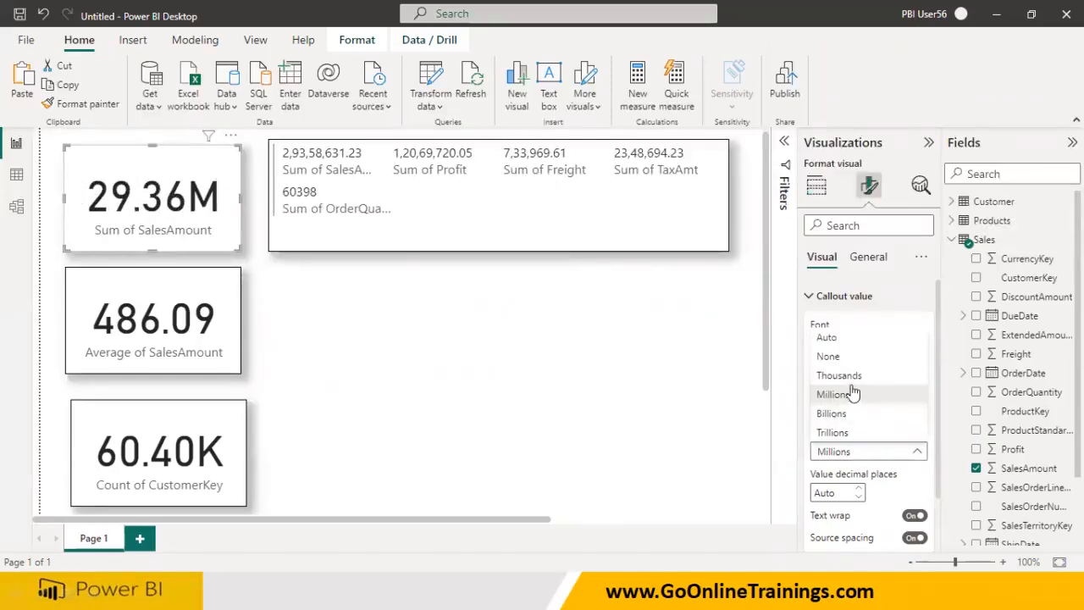
click(851, 416)
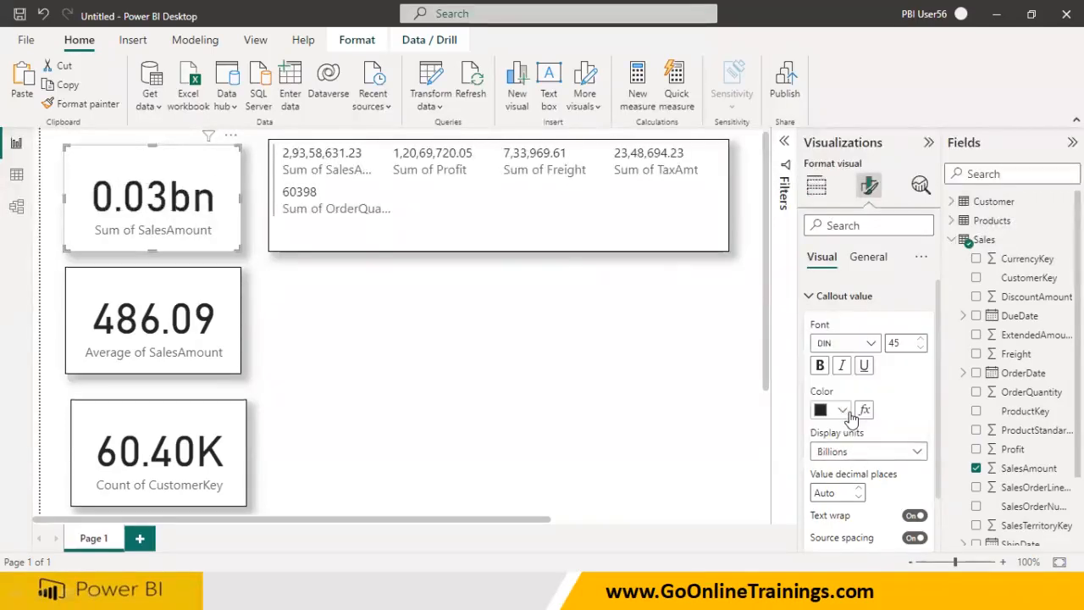
Try the None and Billions display units once more on the card's callout value, and return them to Auto
click(856, 452)
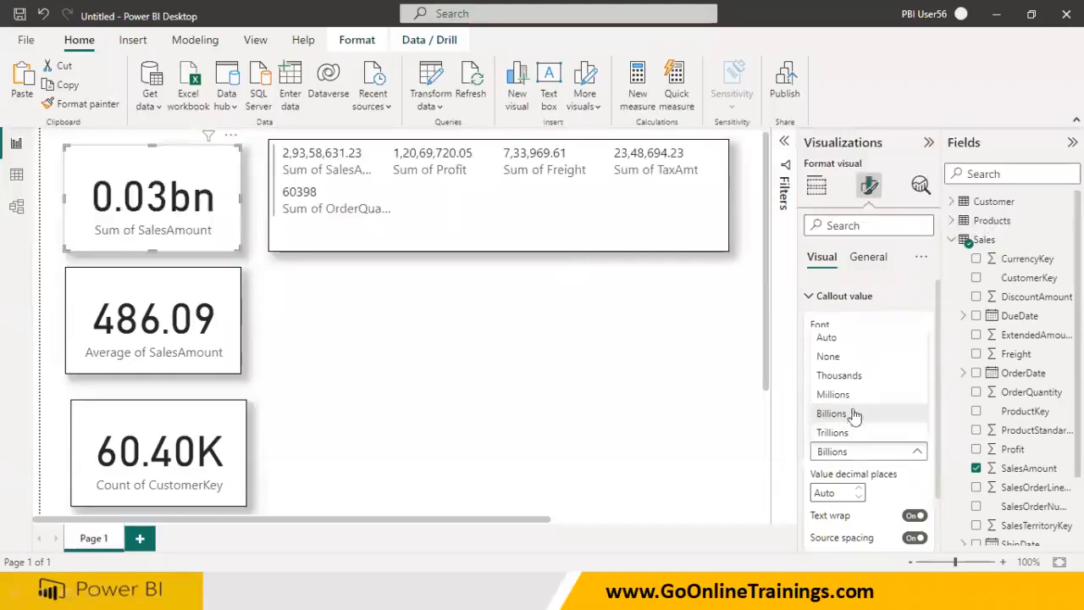
click(834, 357)
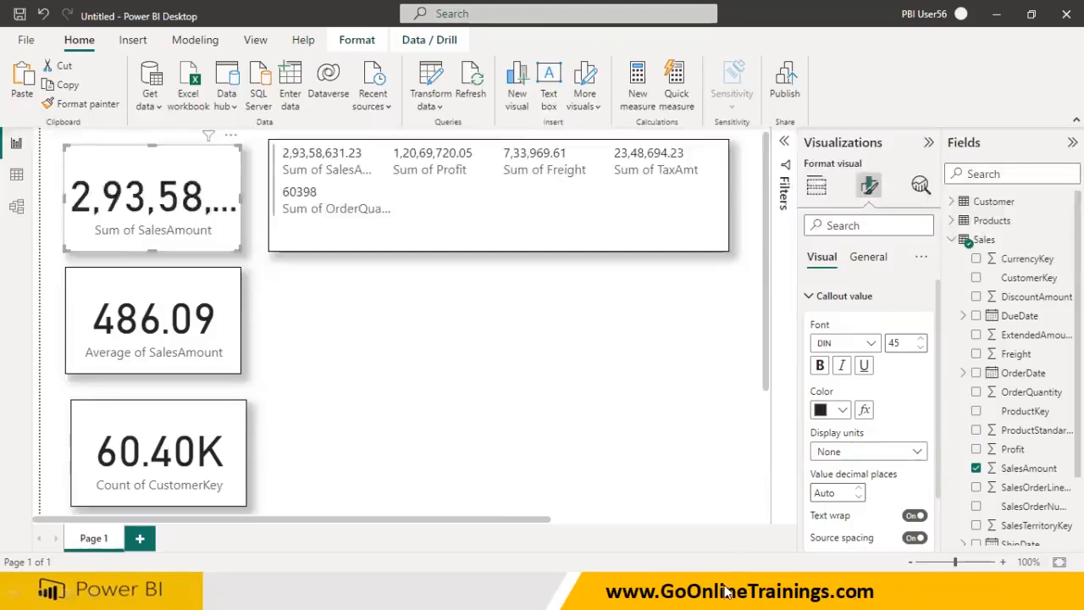
click(911, 455)
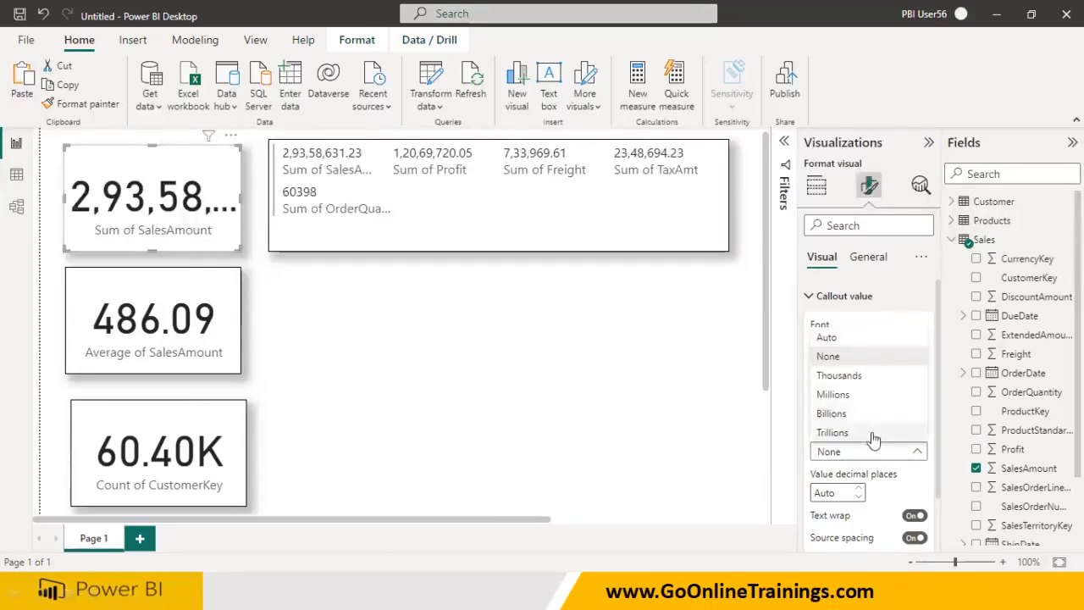
click(872, 415)
click(880, 452)
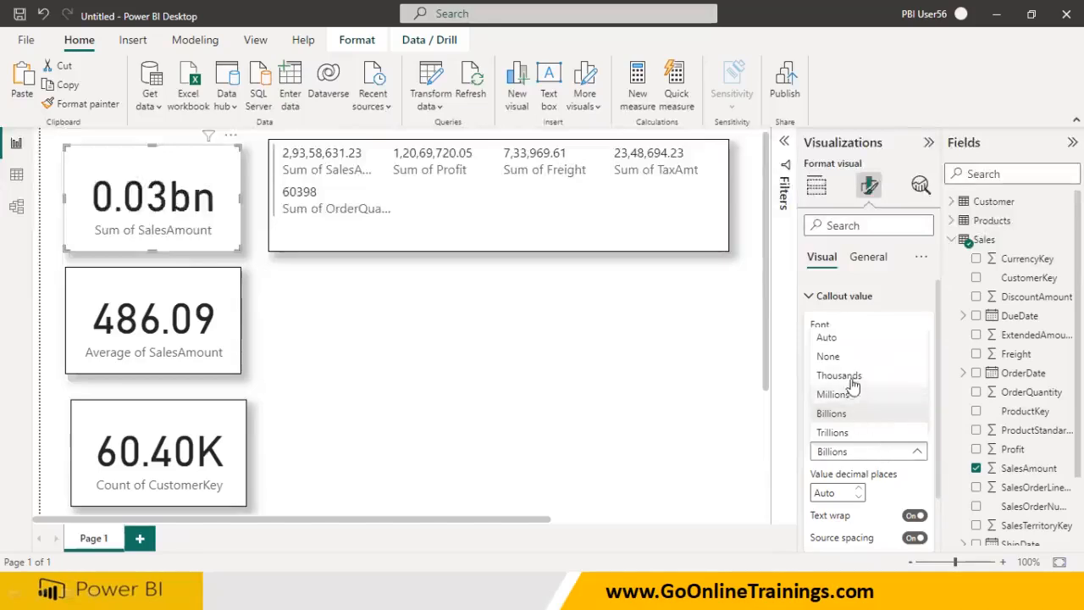
click(827, 338)
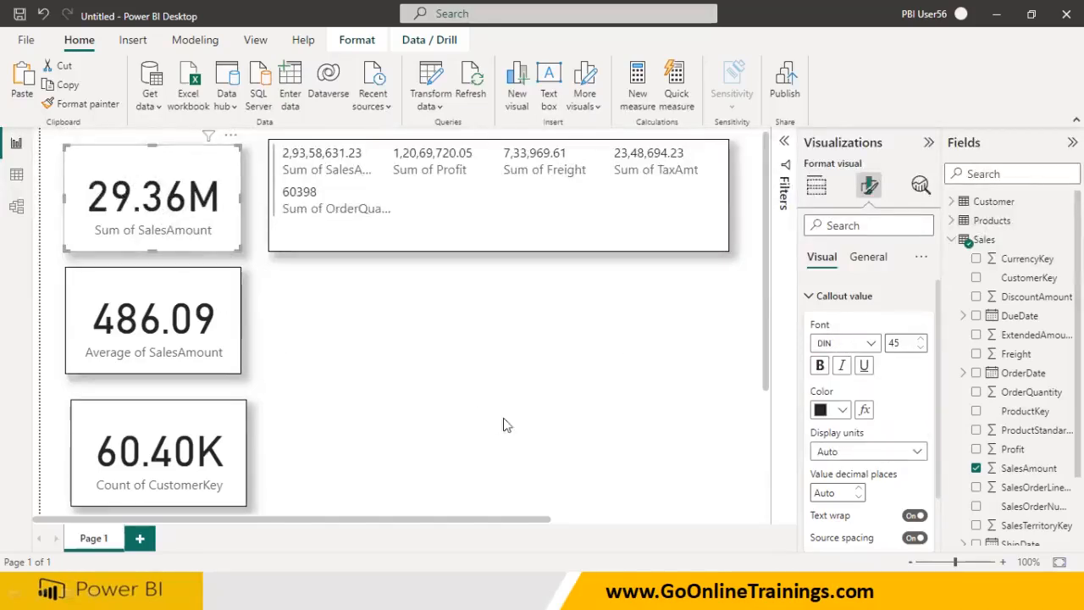
click(809, 295)
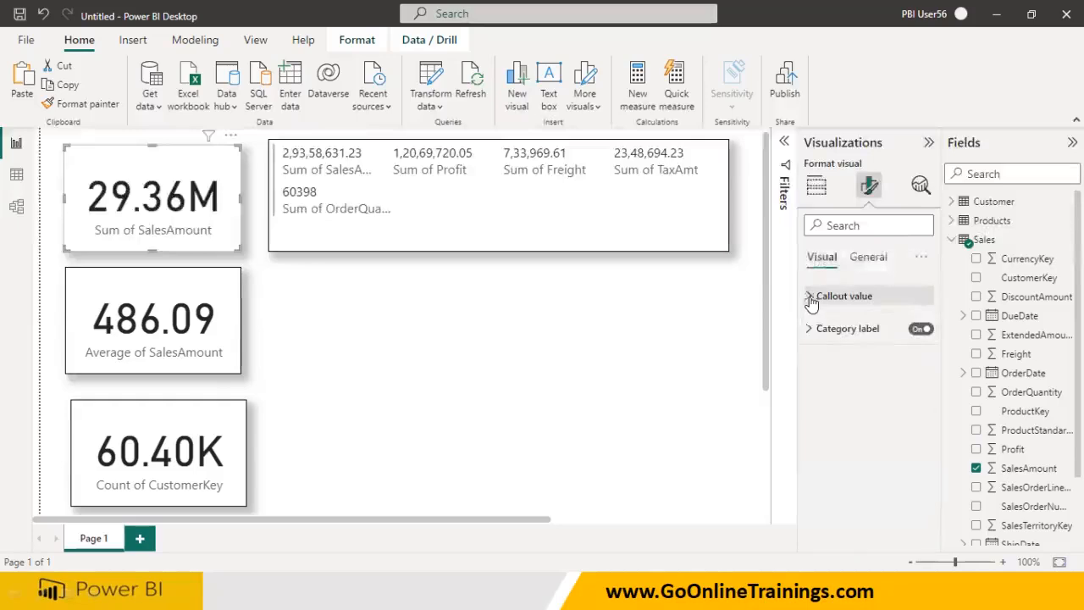
Set the Sum of SalesAmount card's category label color to blue
click(810, 330)
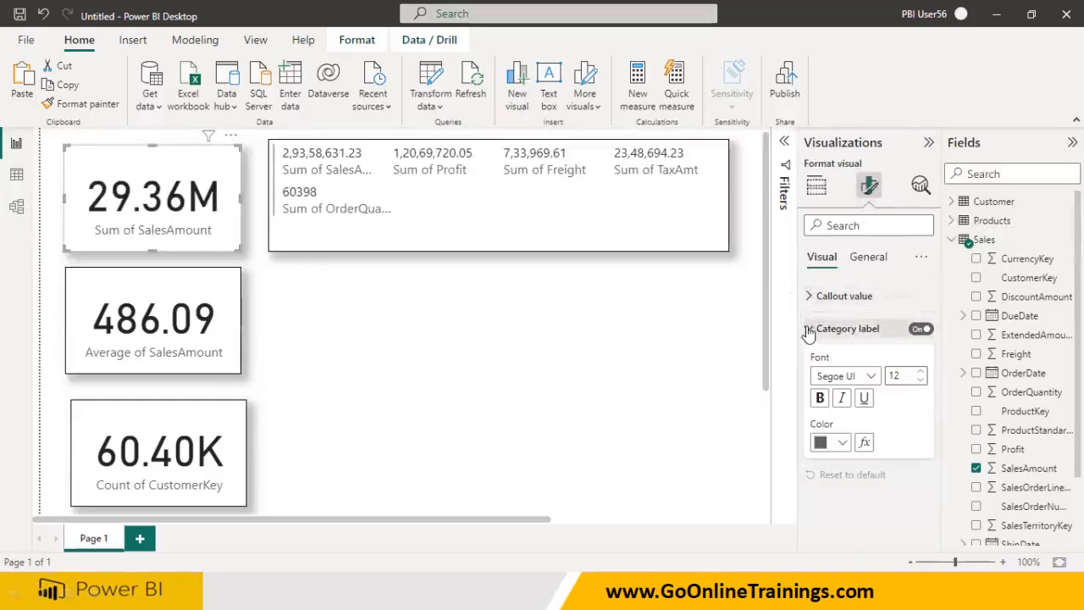
click(842, 442)
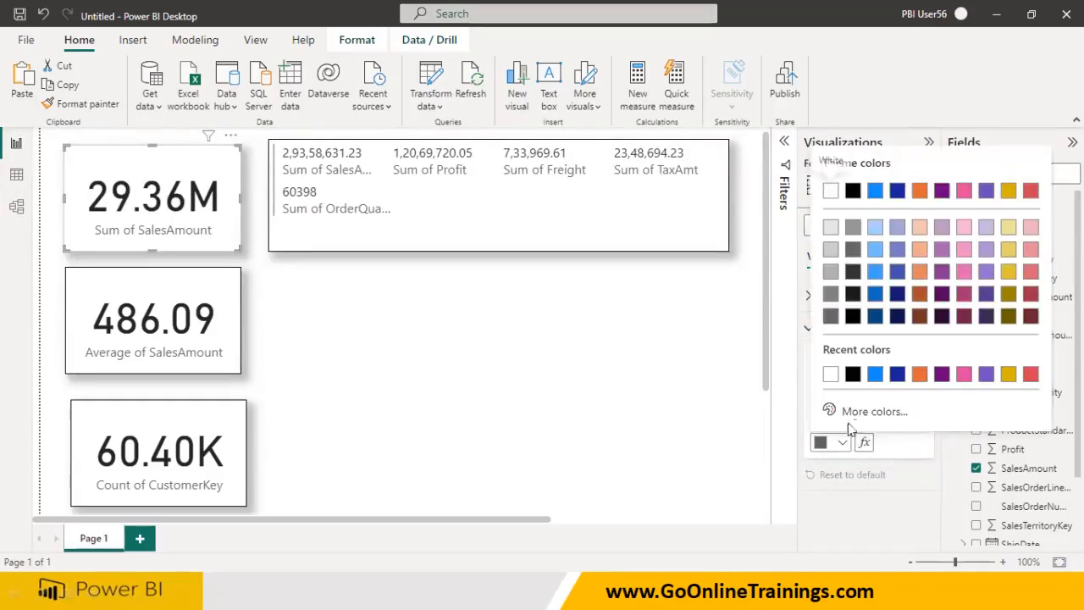
click(875, 375)
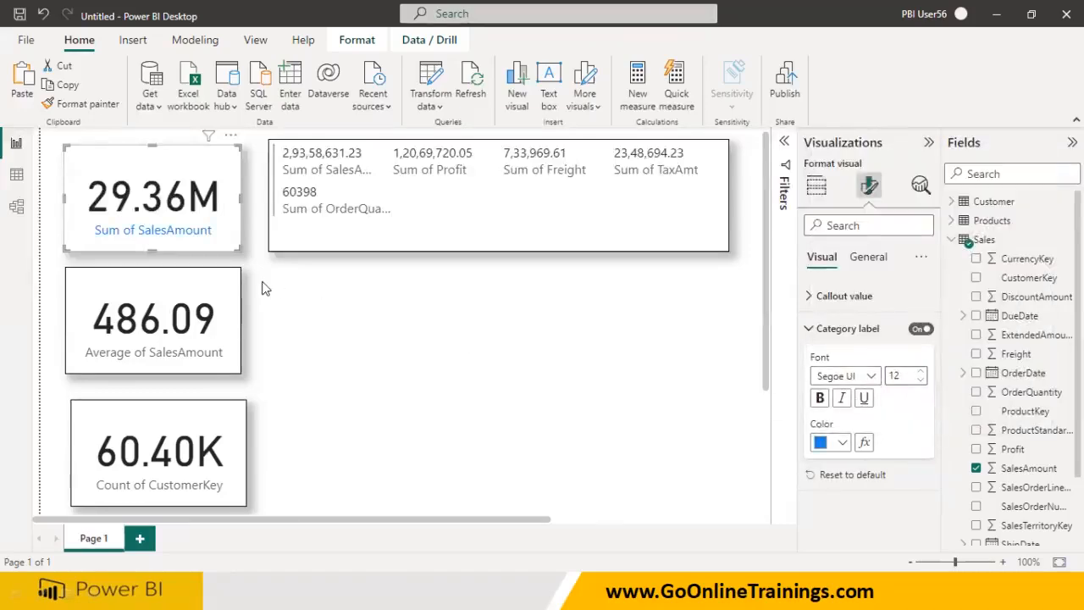
Toggle the Sum of SalesAmount card's category label off and on, and leave it turned off
click(919, 330)
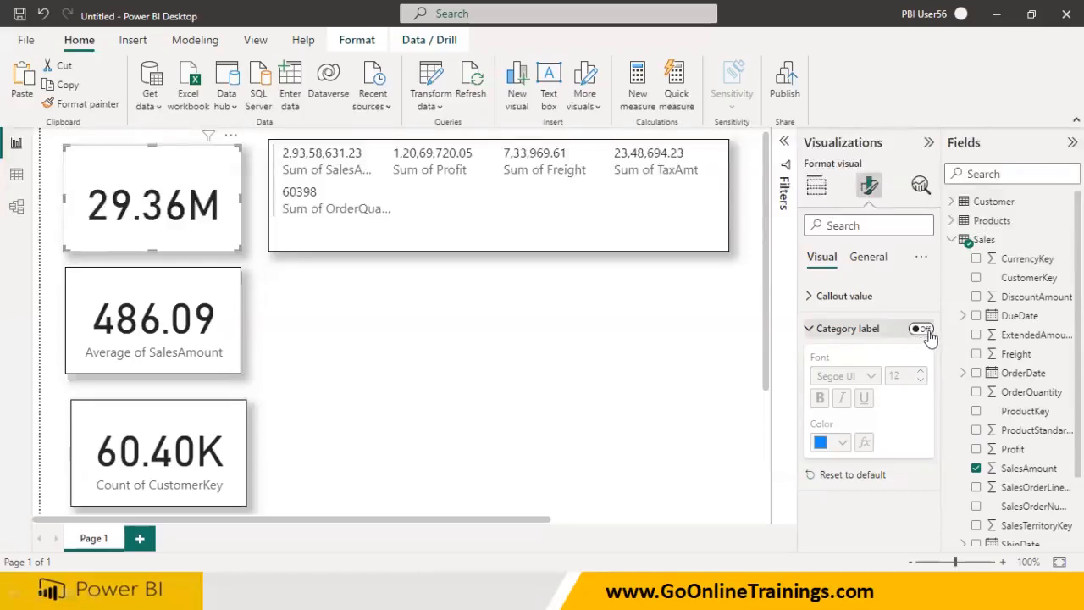
click(924, 333)
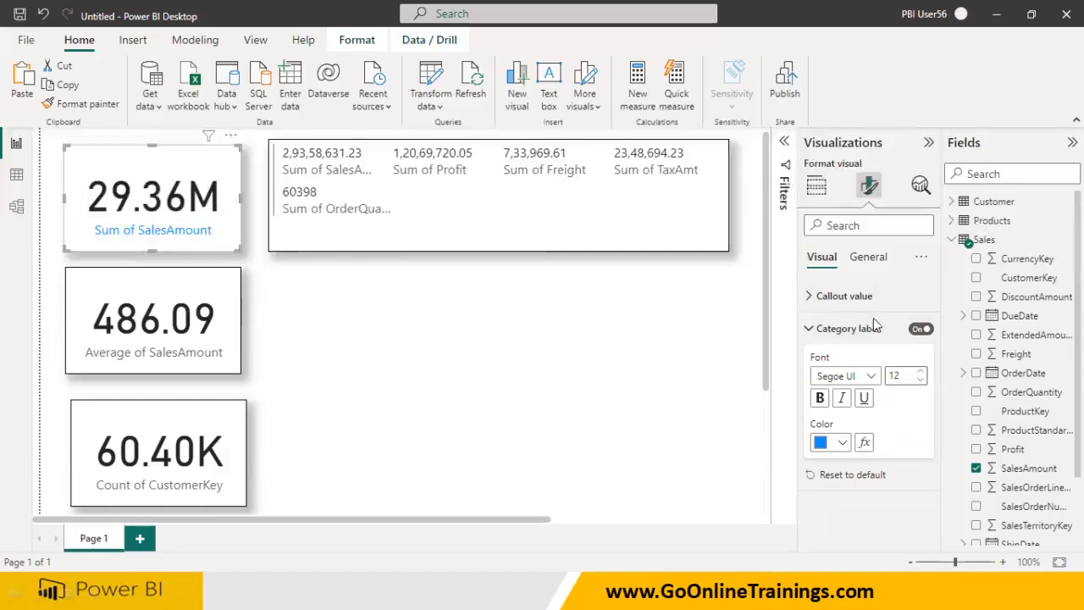
click(921, 329)
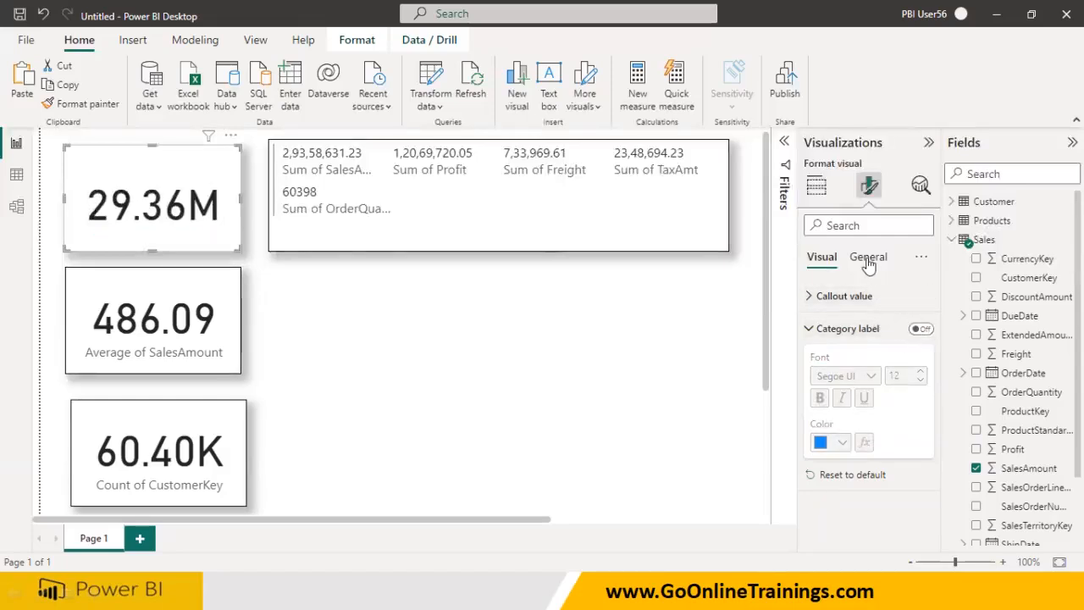
Turn on the Sum of SalesAmount card's title and set its text to "Total Sales"
click(868, 263)
click(920, 328)
click(809, 330)
click(824, 377)
text(T)
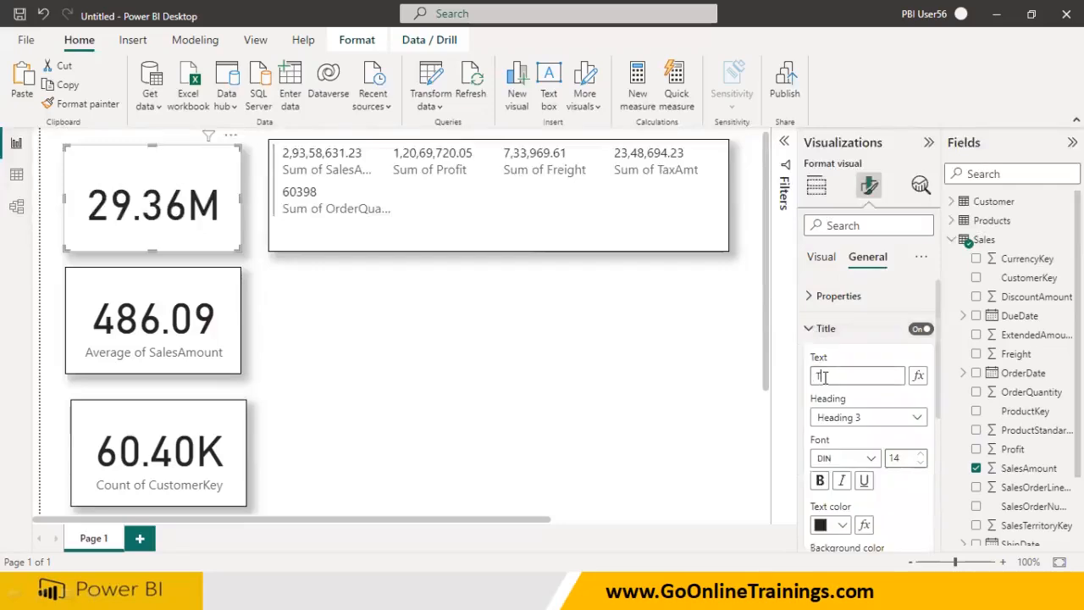
text(otal Sales)
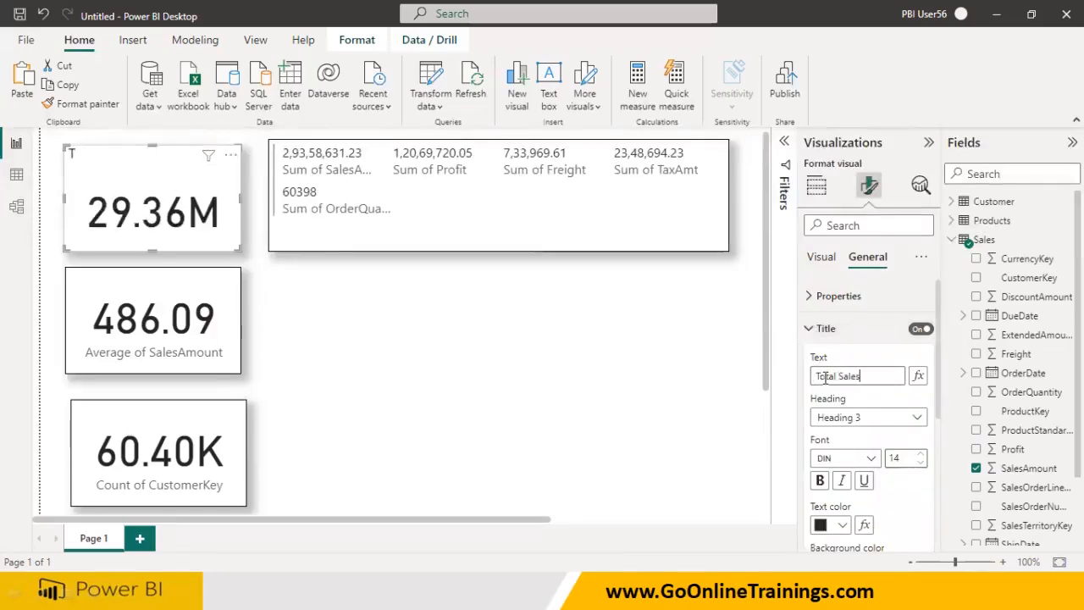
Try a blue background color on the Total Sales title, and reset it to No Fill
scroll(845, 527, down, 1)
click(842, 525)
click(831, 420)
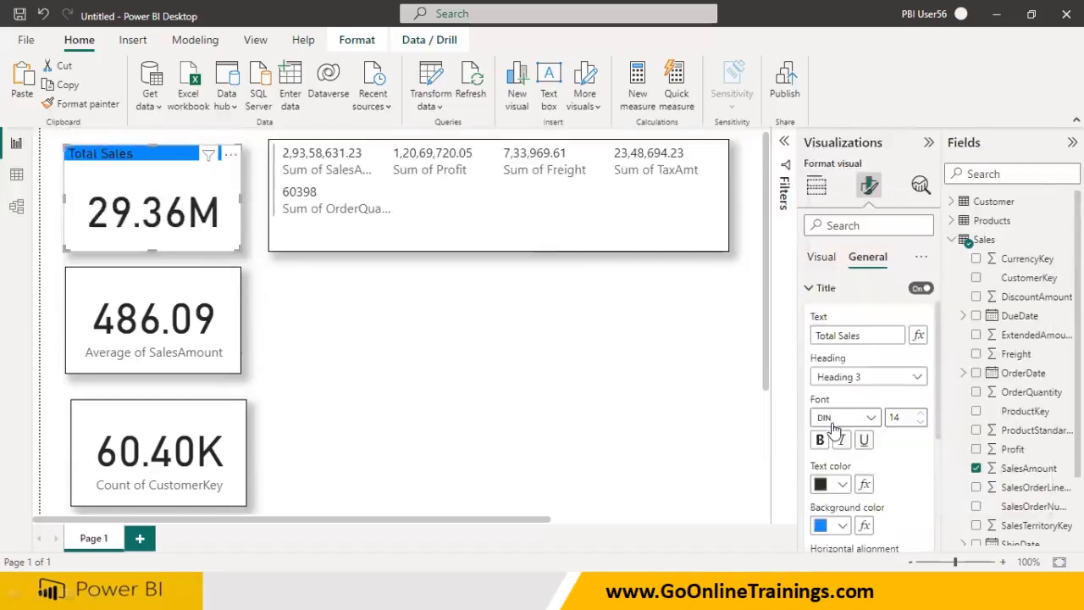
click(842, 525)
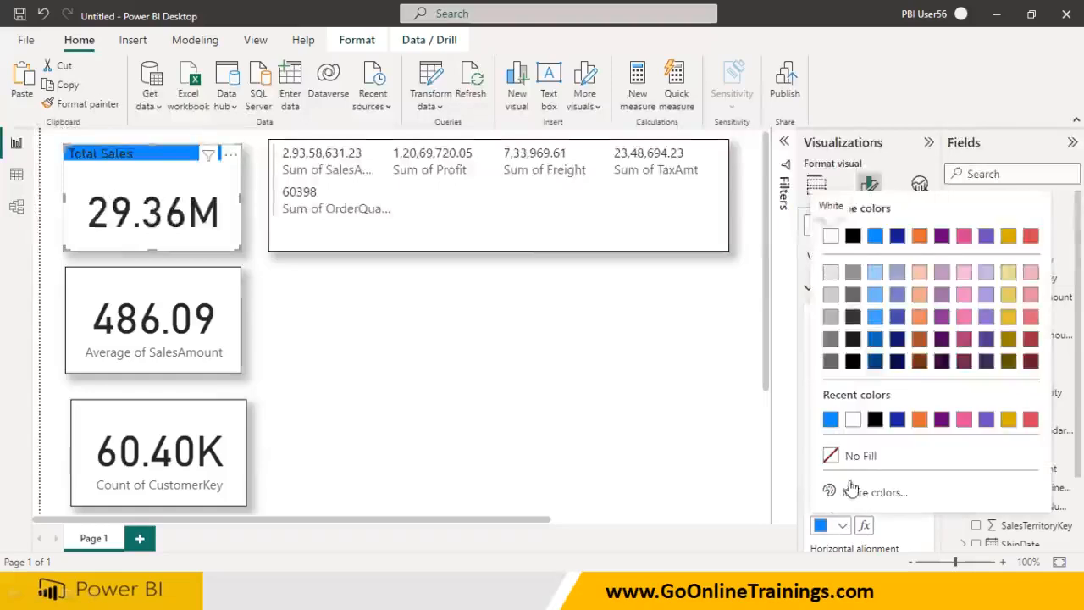
click(860, 458)
Format the Total Sales title with blue text, center alignment, bold and underline
click(842, 484)
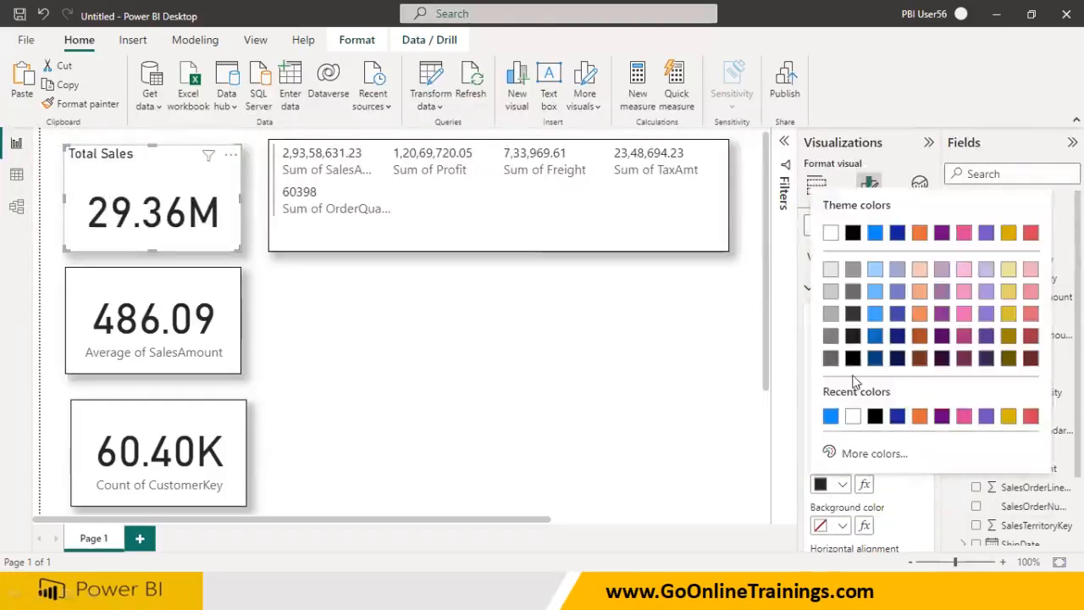
click(830, 415)
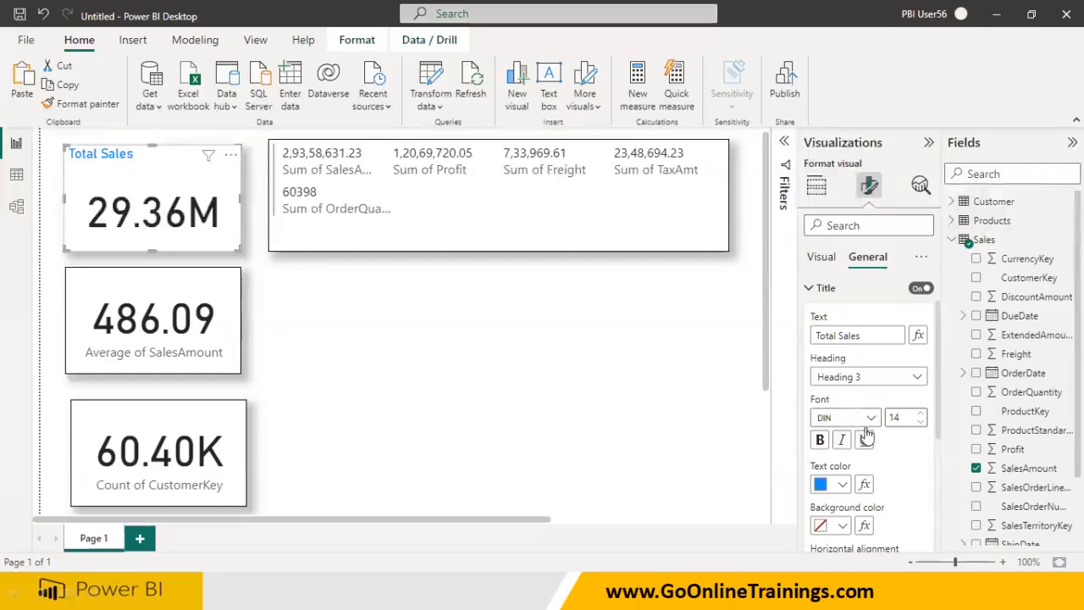
scroll(893, 480, down, 2)
click(843, 486)
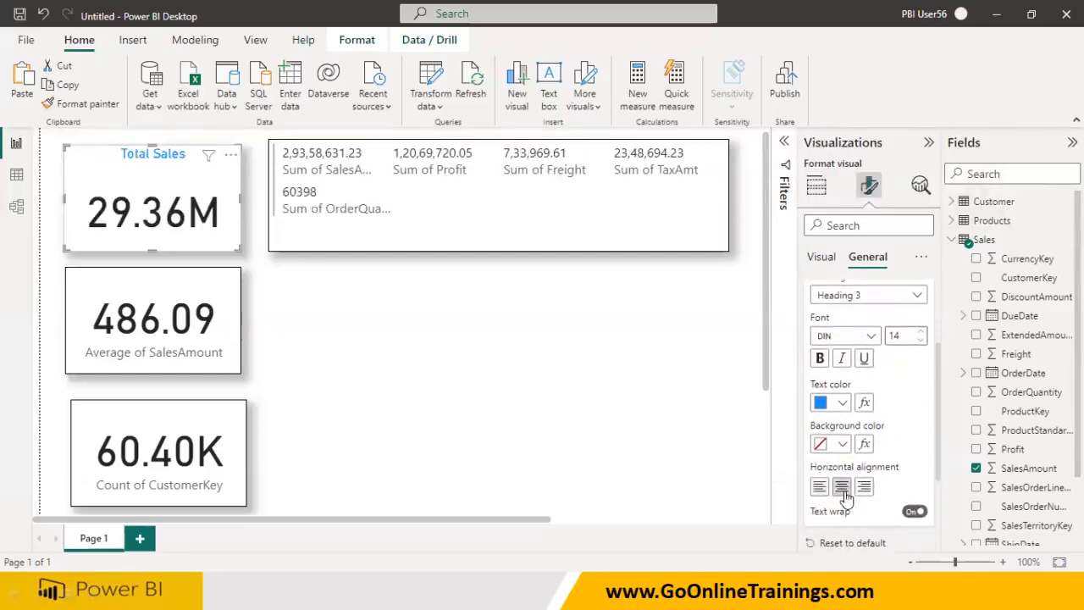
click(825, 364)
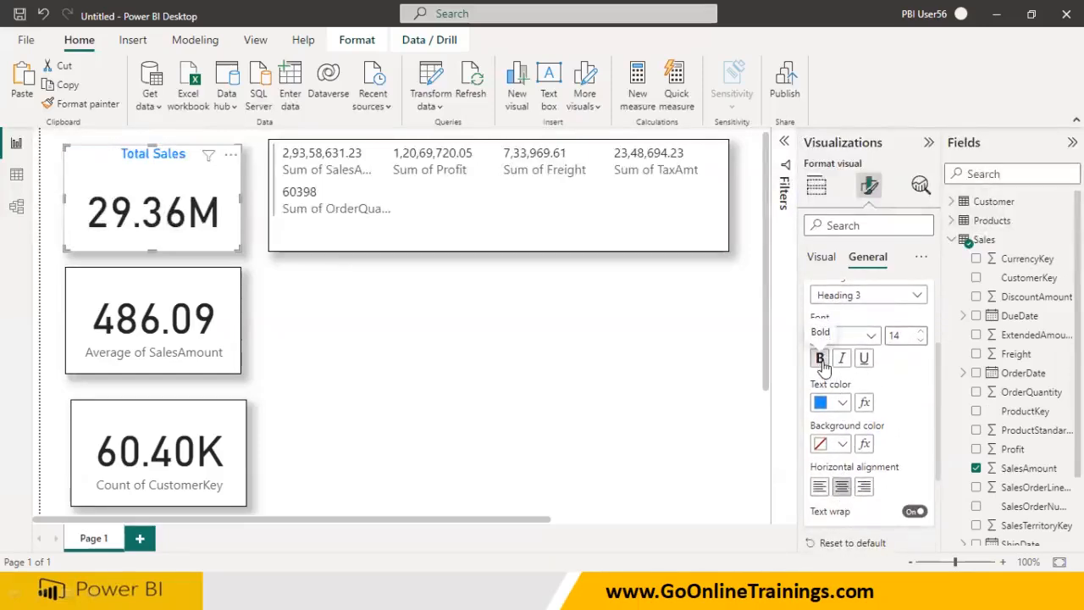
click(864, 362)
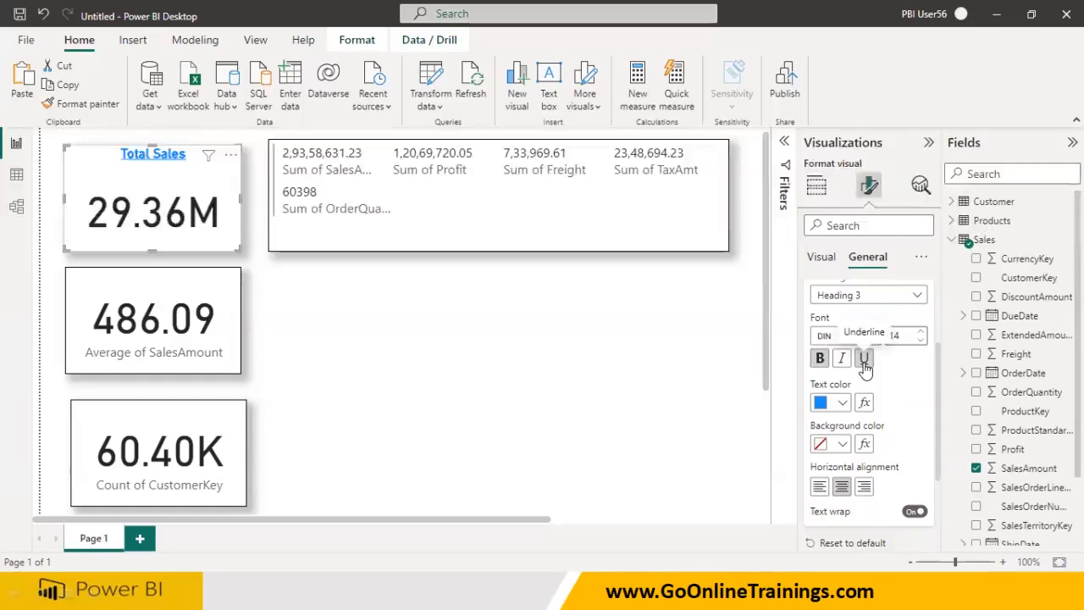
scroll(850, 339, up, 3)
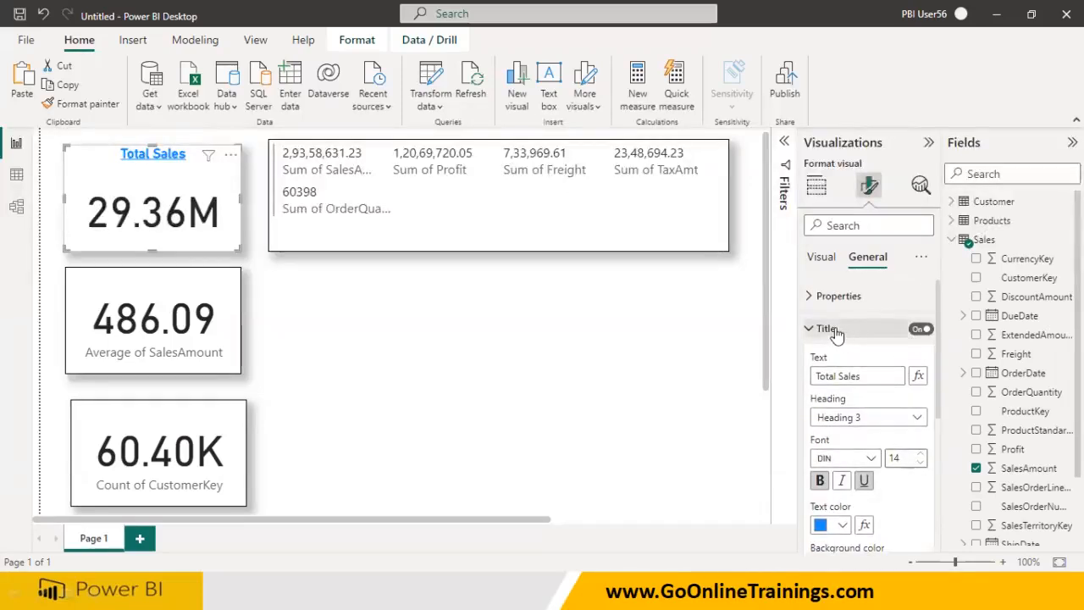
Turn the card's category label back on and turn off its Total Sales title
click(821, 257)
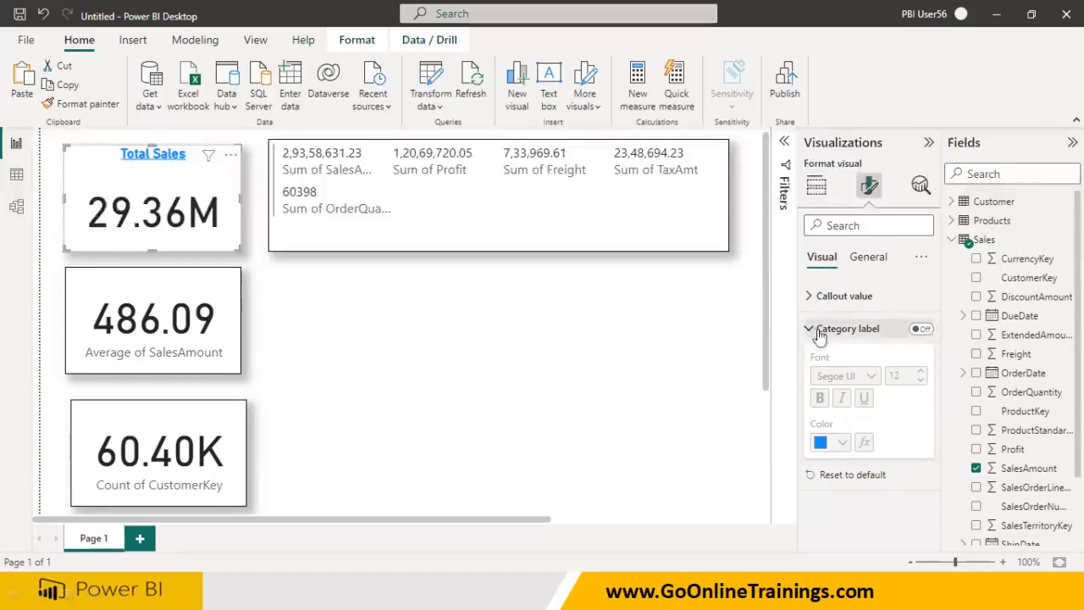
click(921, 328)
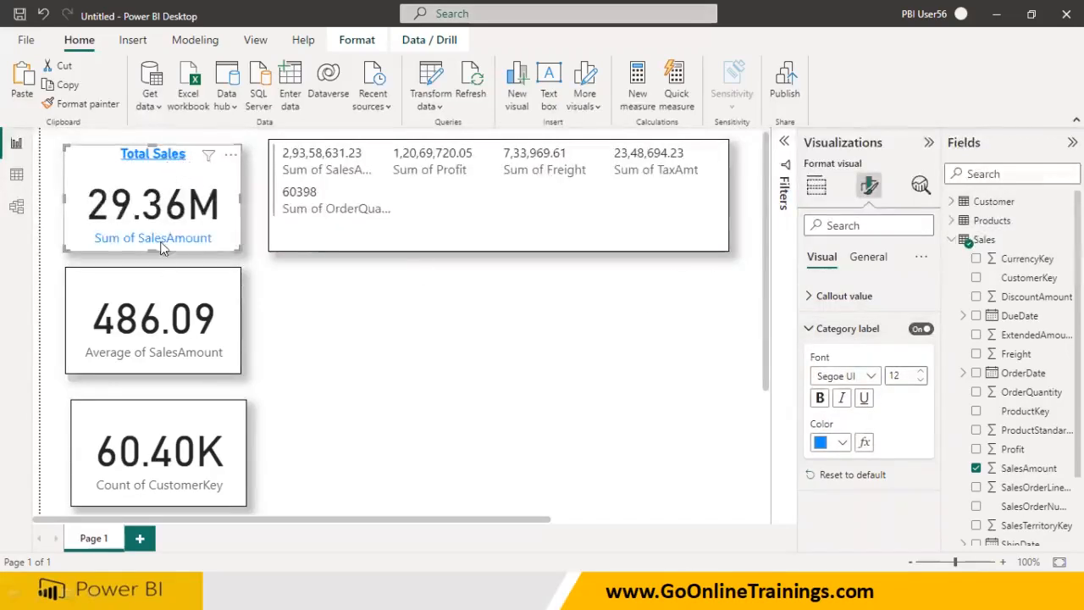
click(809, 330)
click(860, 262)
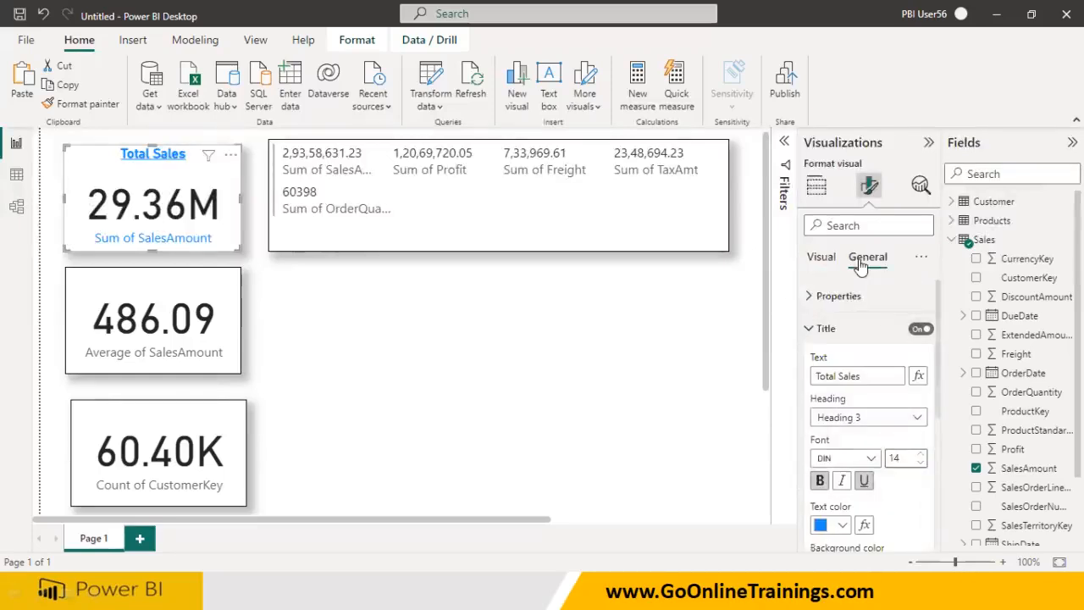
click(914, 332)
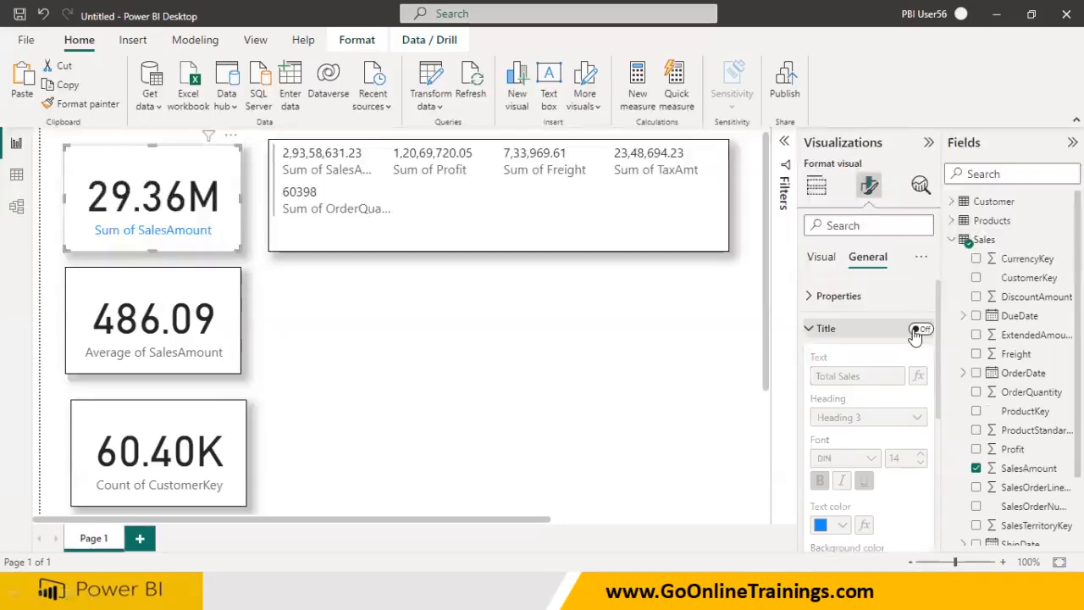
click(809, 330)
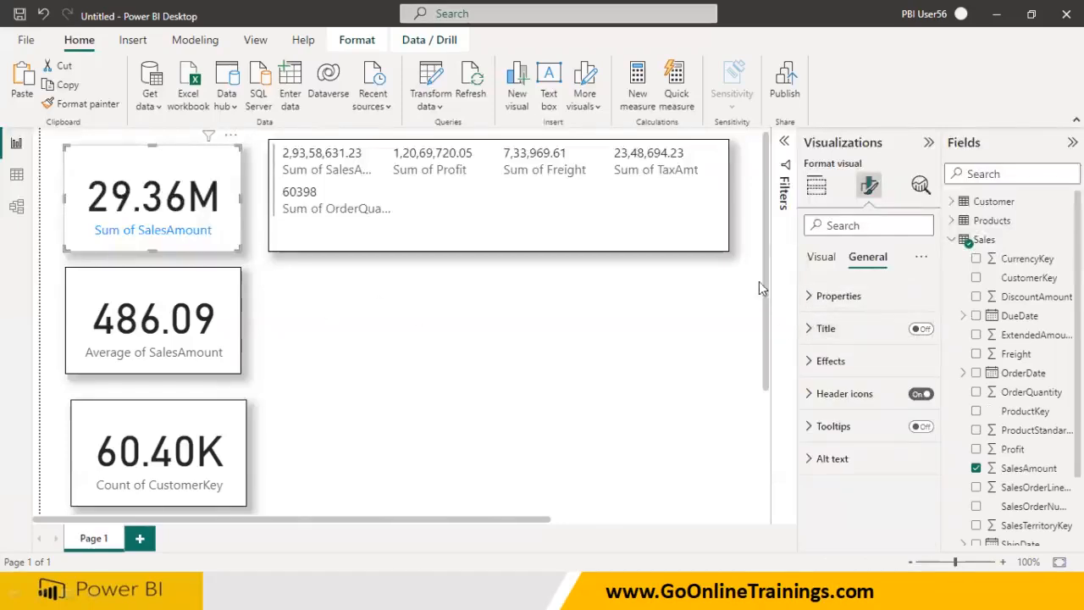
Examine the Sum of SalesAmount card's callout value options and the field used by the Count of CustomerKey card
click(820, 256)
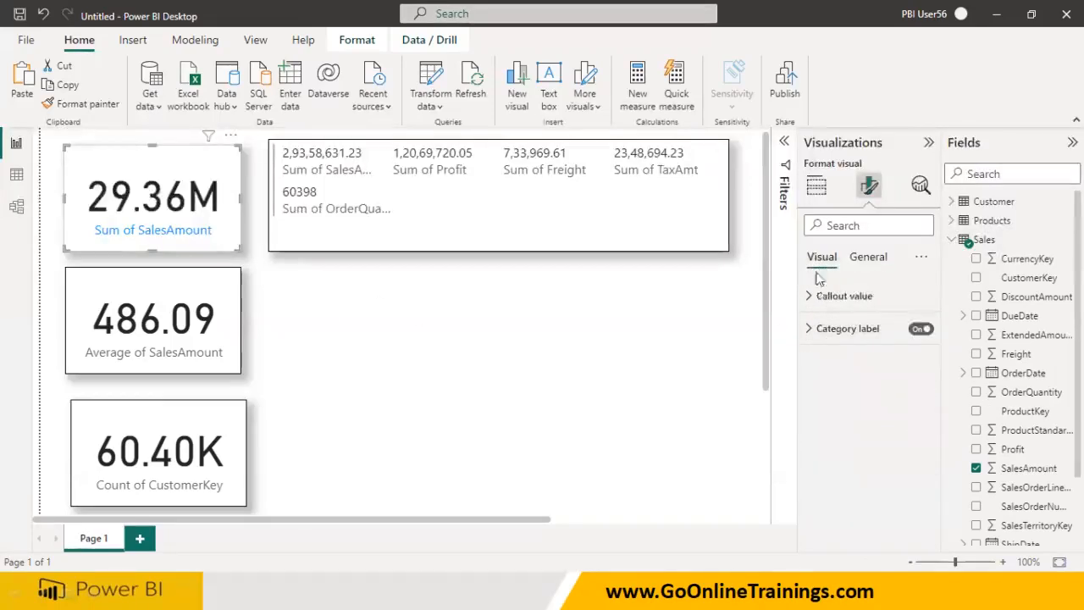
click(810, 330)
click(810, 330)
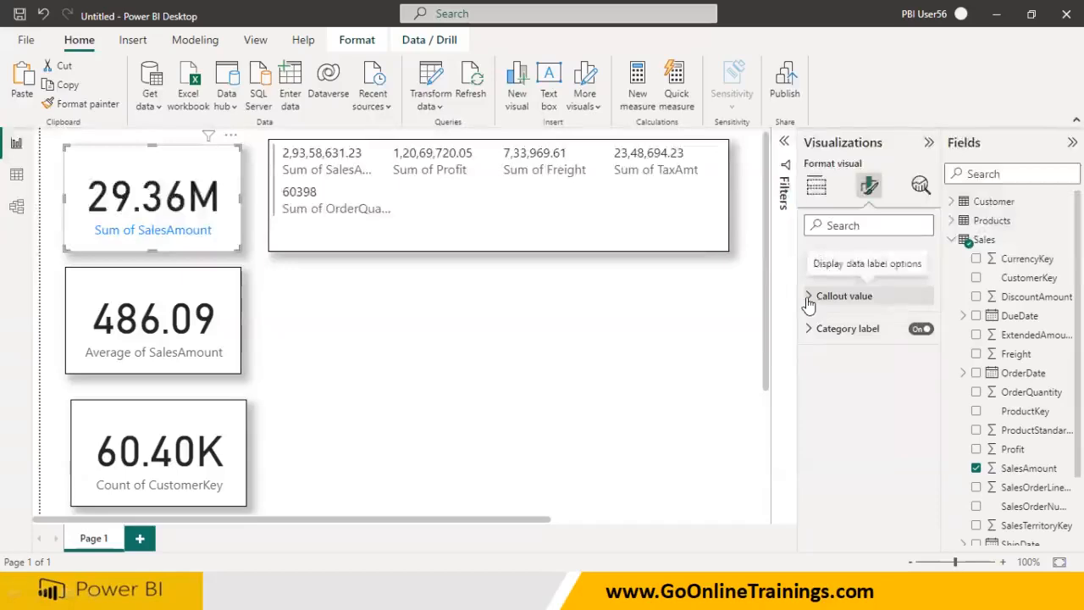
click(808, 296)
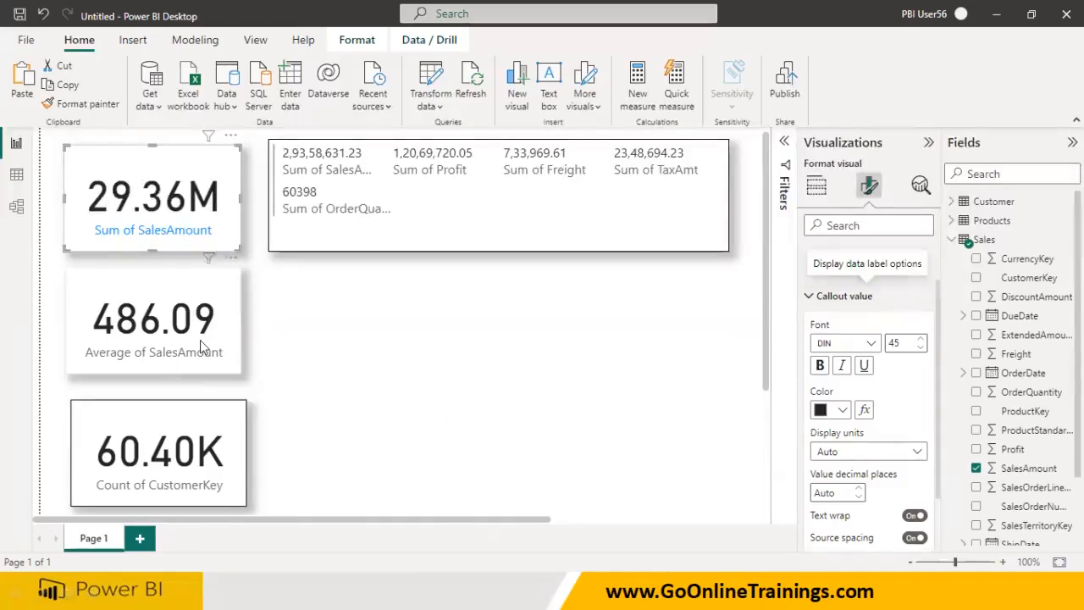
click(212, 448)
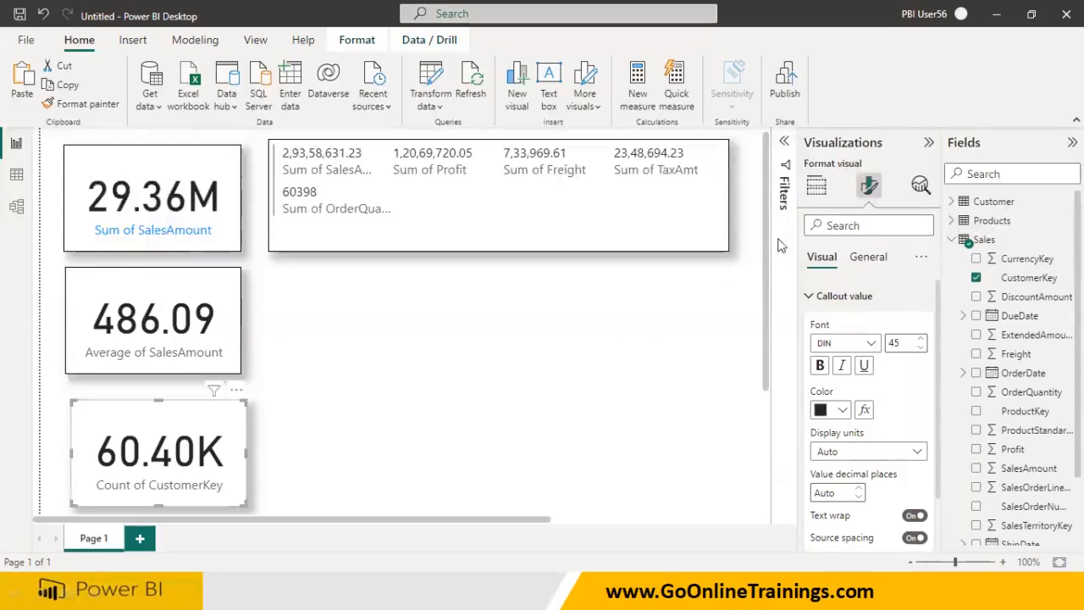
click(816, 188)
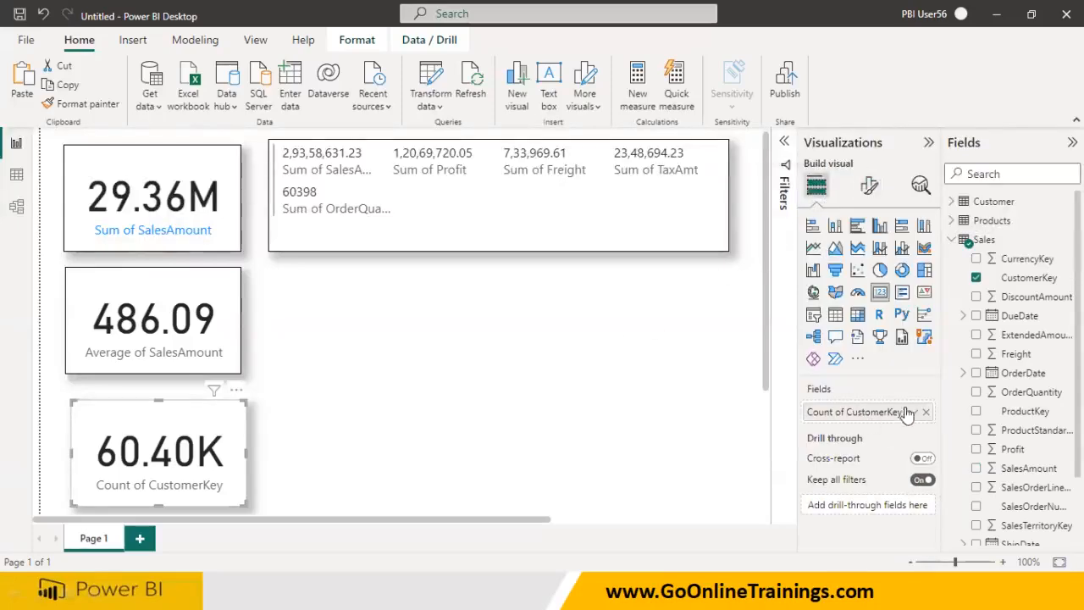
Try the top, bottom, left and right border positions in the multi-row card's card style, keeping only Right
click(414, 237)
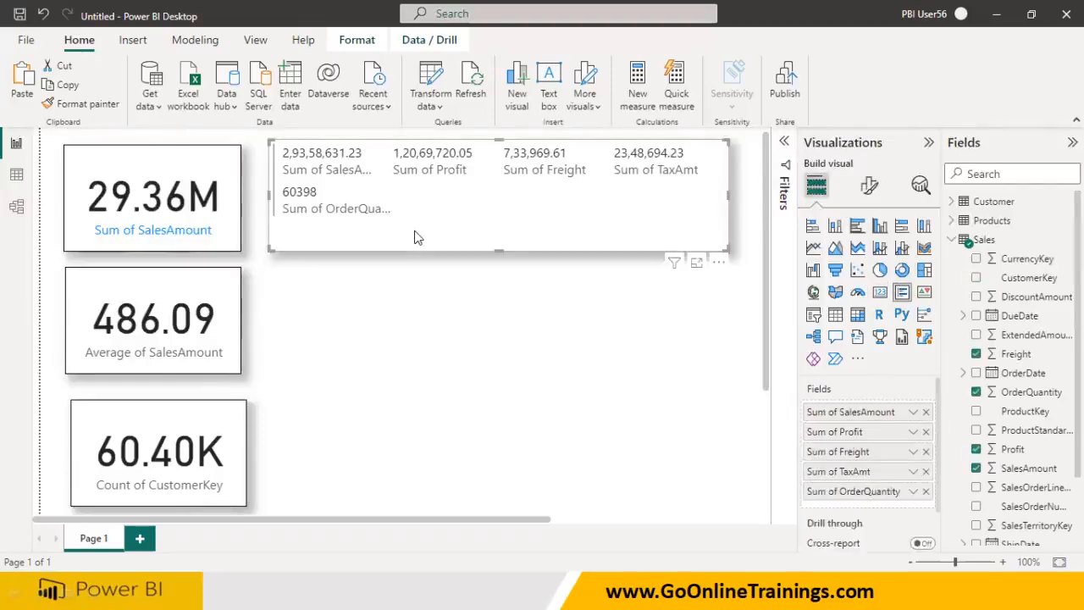
click(868, 186)
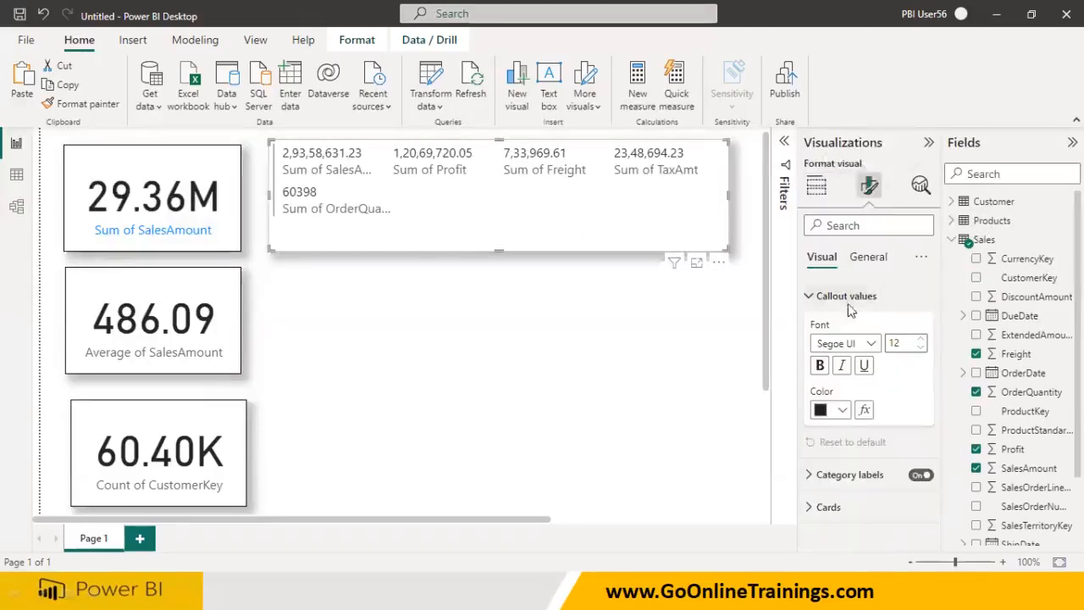
click(809, 297)
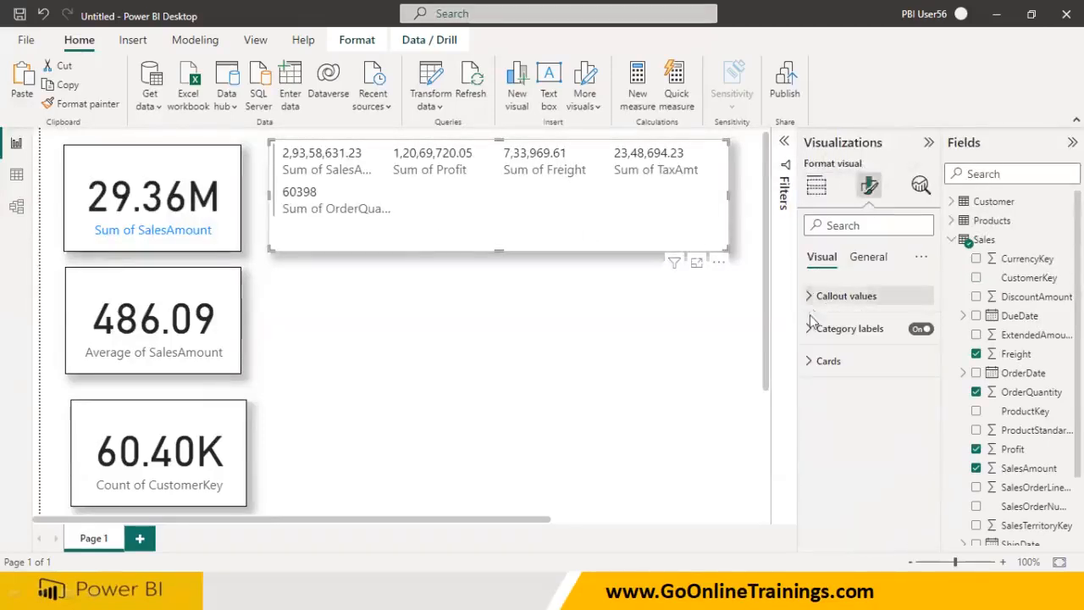
click(810, 362)
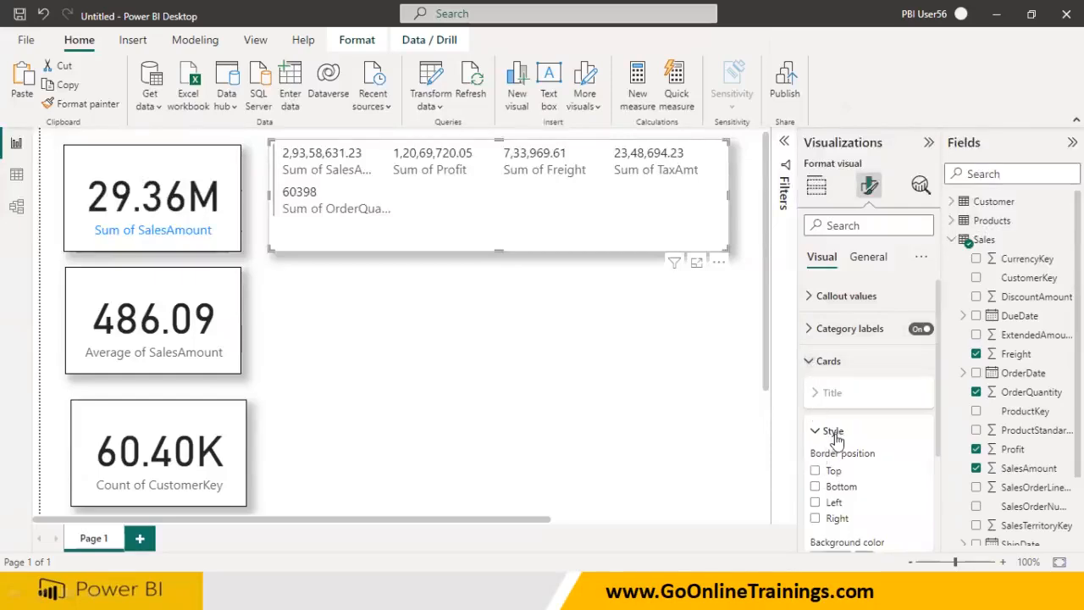
click(814, 471)
click(815, 486)
click(814, 502)
click(814, 518)
click(814, 502)
click(814, 486)
click(814, 470)
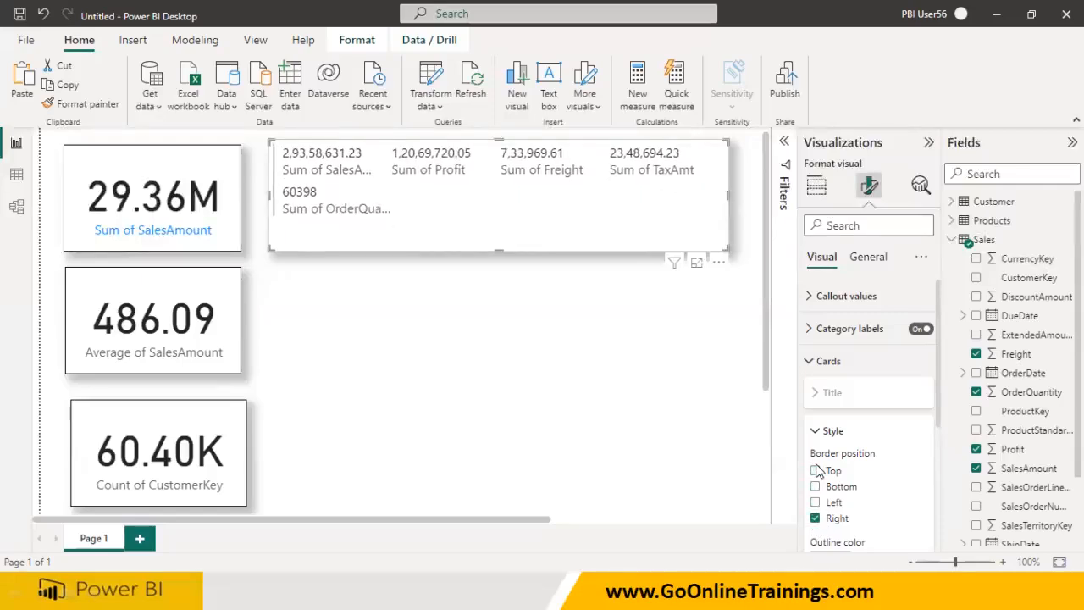
click(814, 518)
click(816, 430)
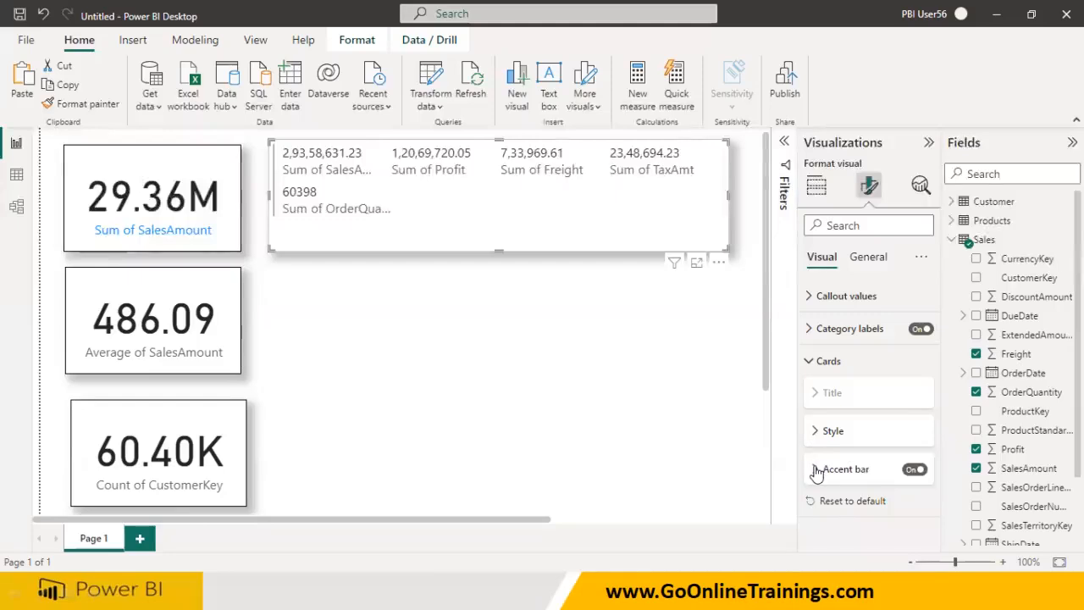
Toggle the multi-row card's accent bar to compare its effect, and leave it turned off
click(816, 470)
scroll(881, 449, down, 2)
click(915, 421)
click(916, 422)
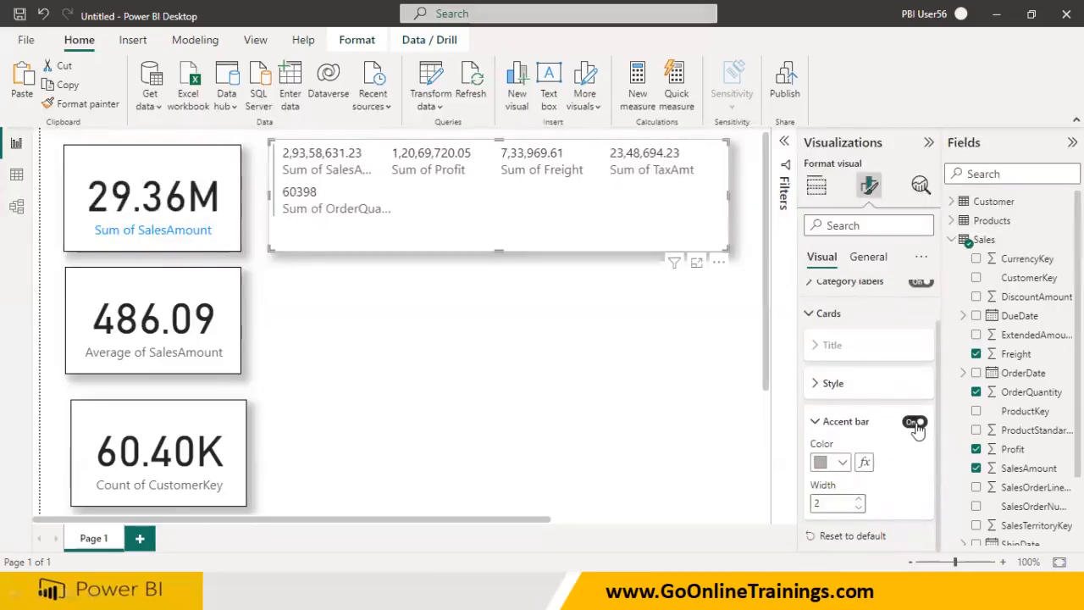
click(915, 422)
click(915, 422)
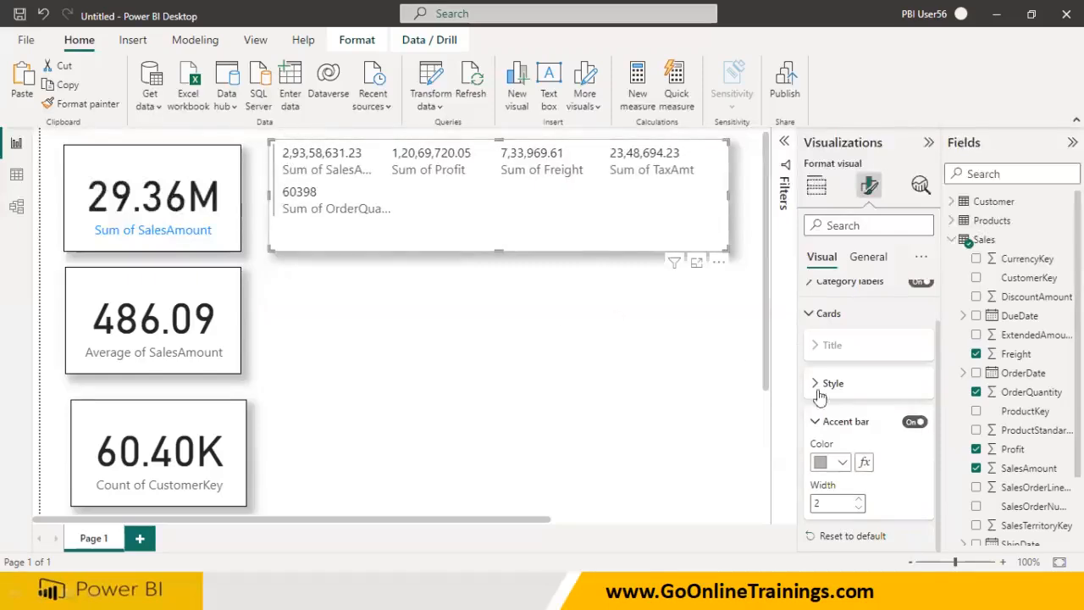
click(910, 427)
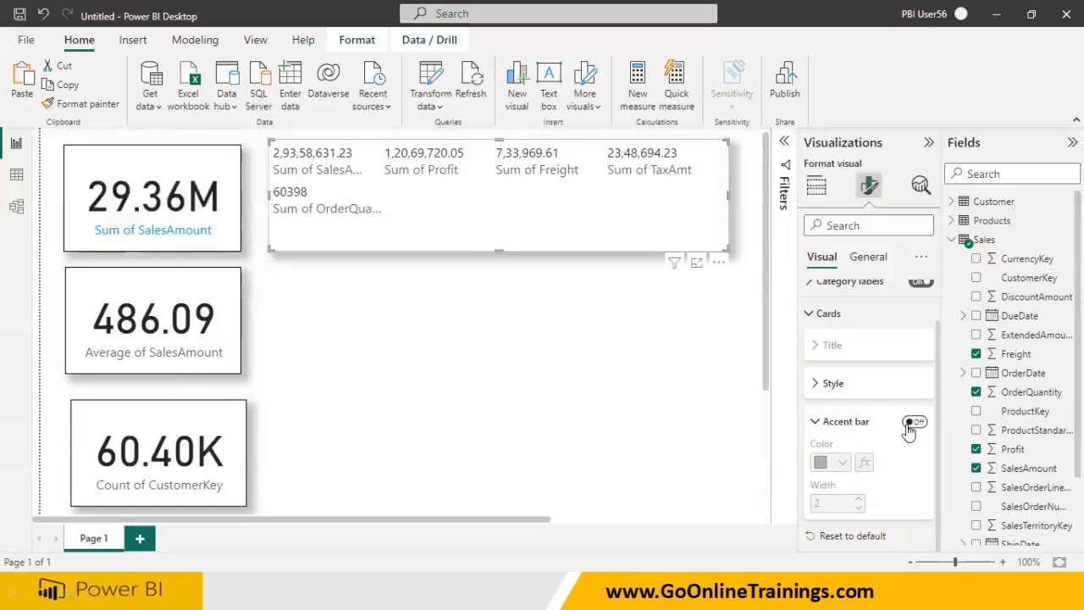
click(816, 423)
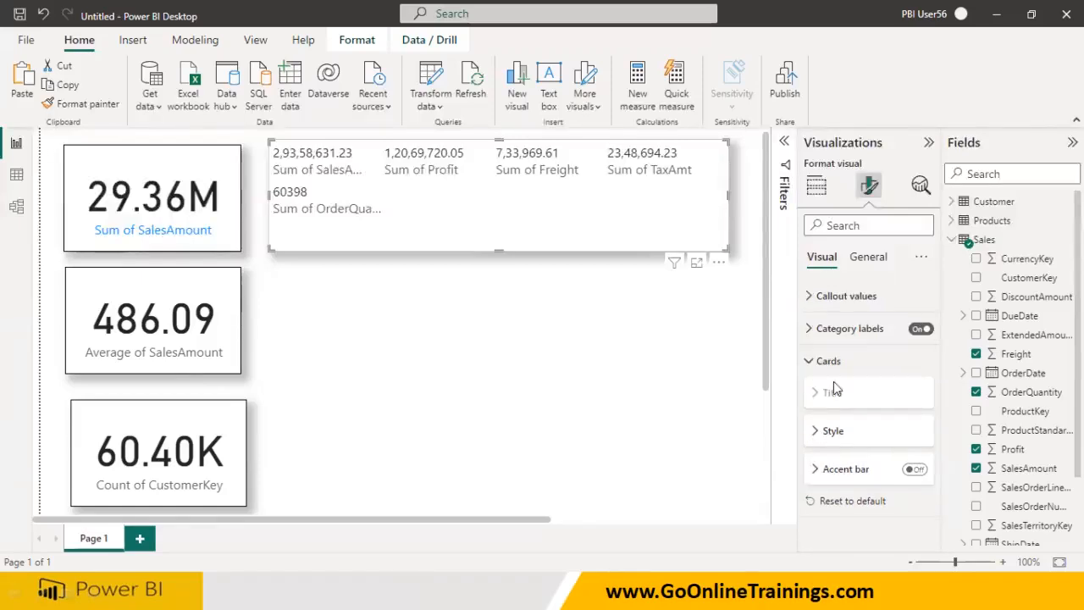
Review the multi-row card's general properties, callout values and cards formatting options, including its size and border style settings
click(867, 265)
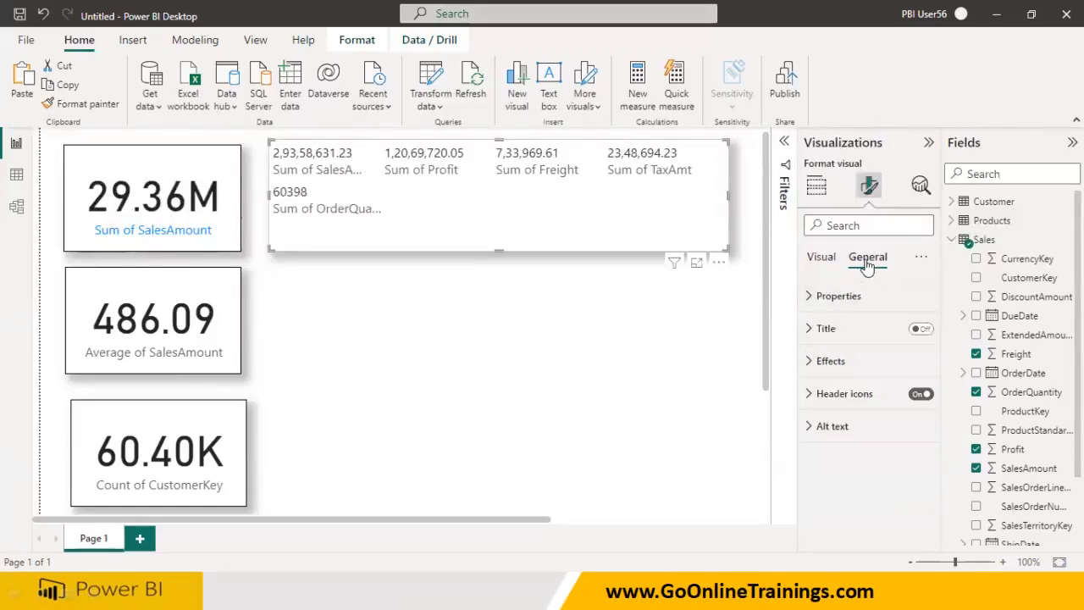
click(811, 296)
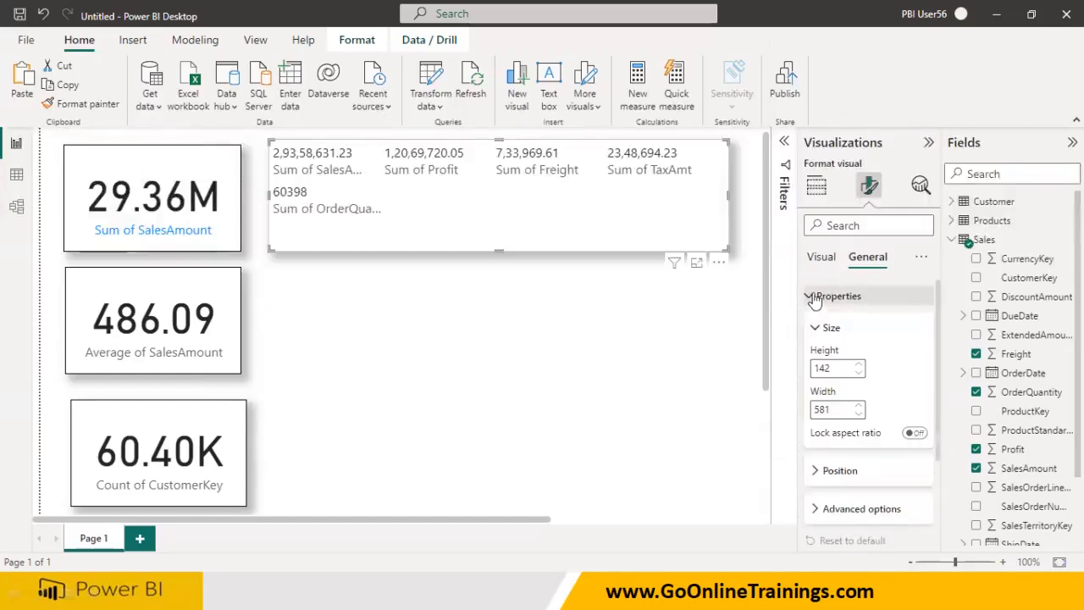
click(811, 297)
click(822, 257)
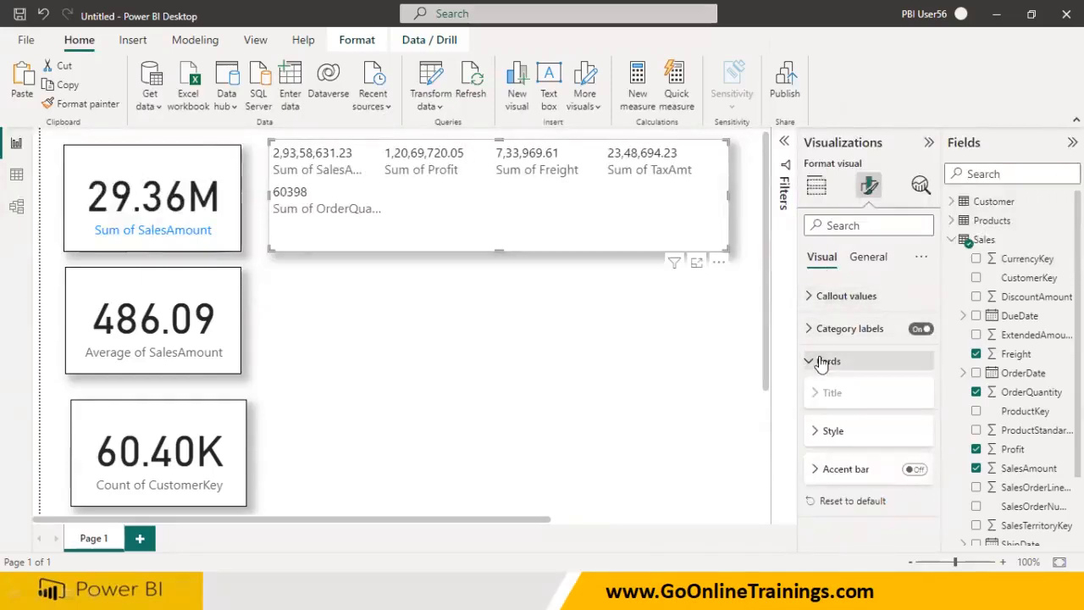
click(810, 297)
click(810, 298)
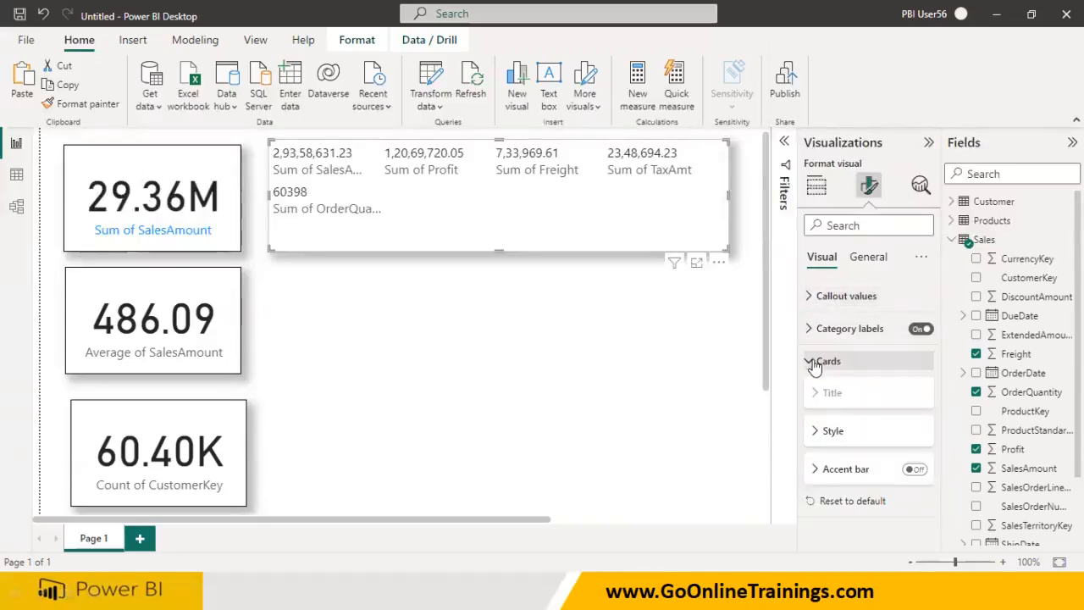
click(812, 362)
click(812, 364)
click(815, 433)
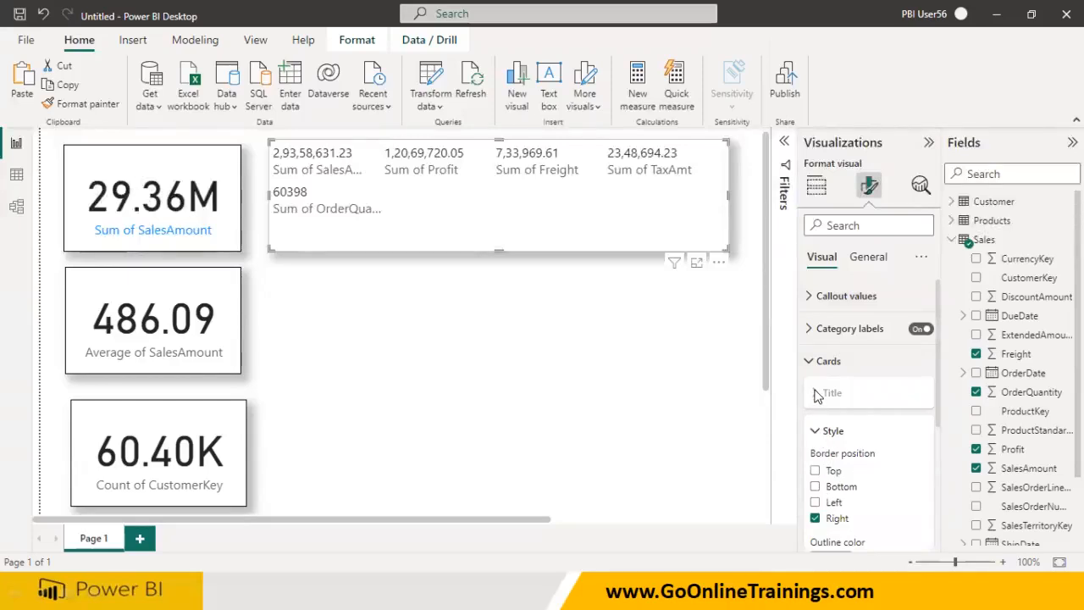
click(811, 362)
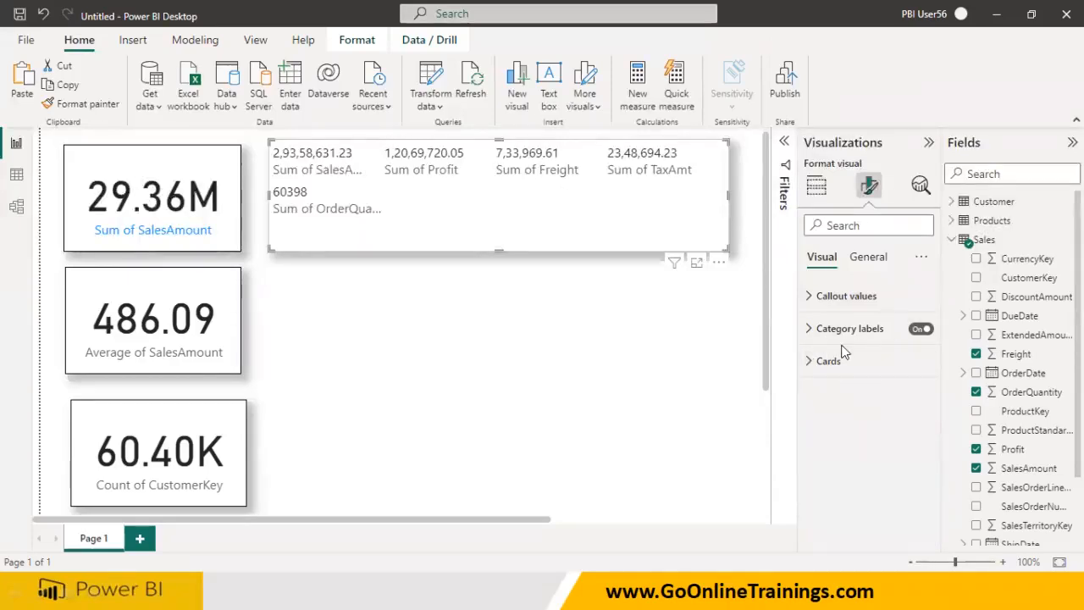
click(865, 257)
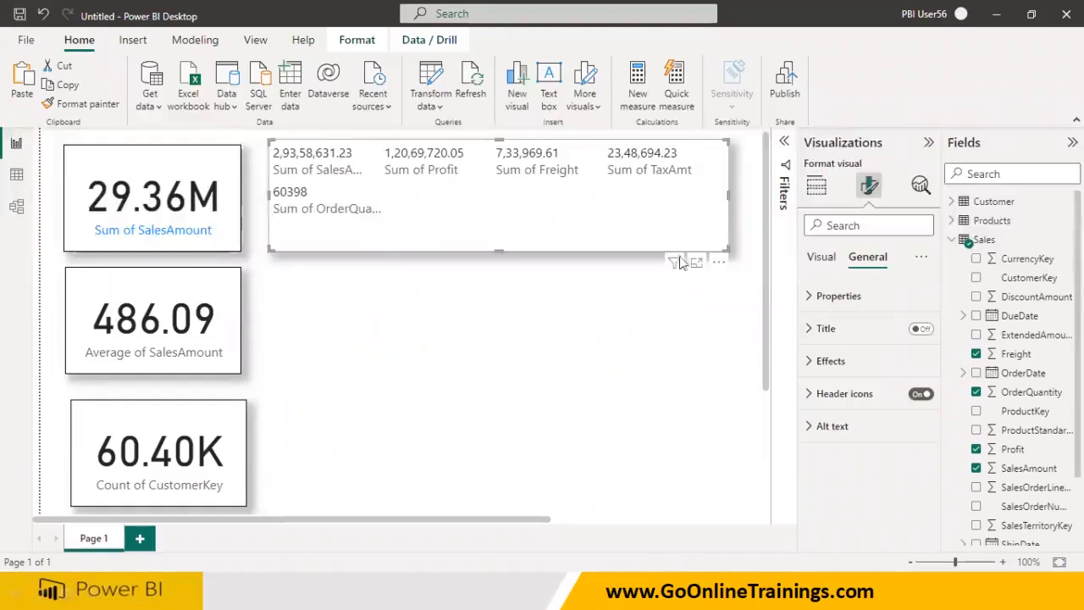
click(816, 186)
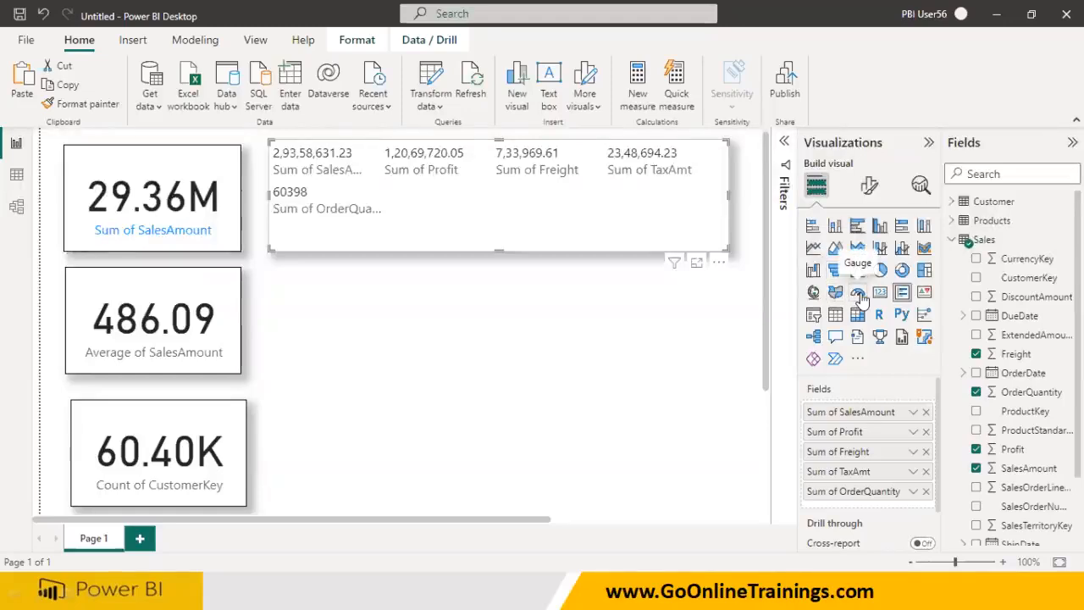
click(858, 293)
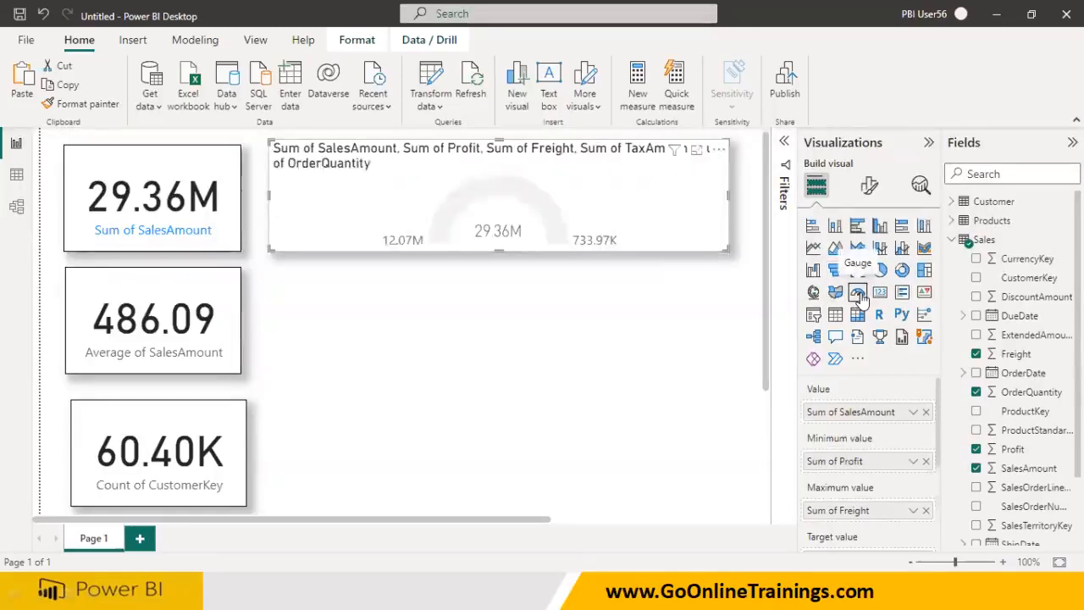
key(ctrl+z)
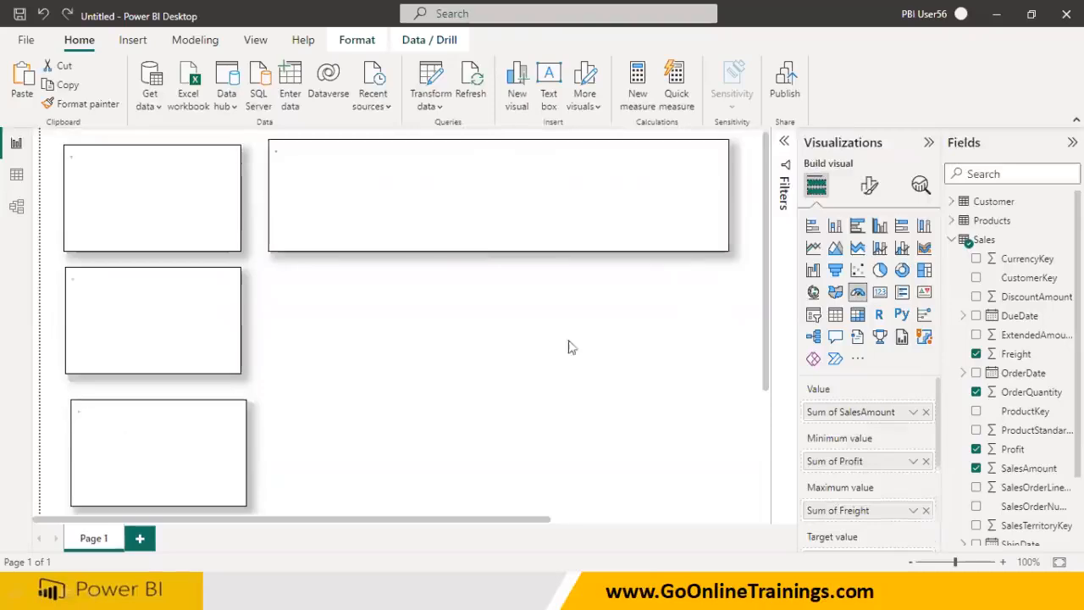
Add an empty gauge visual below the multi-row card and enlarge it
click(361, 378)
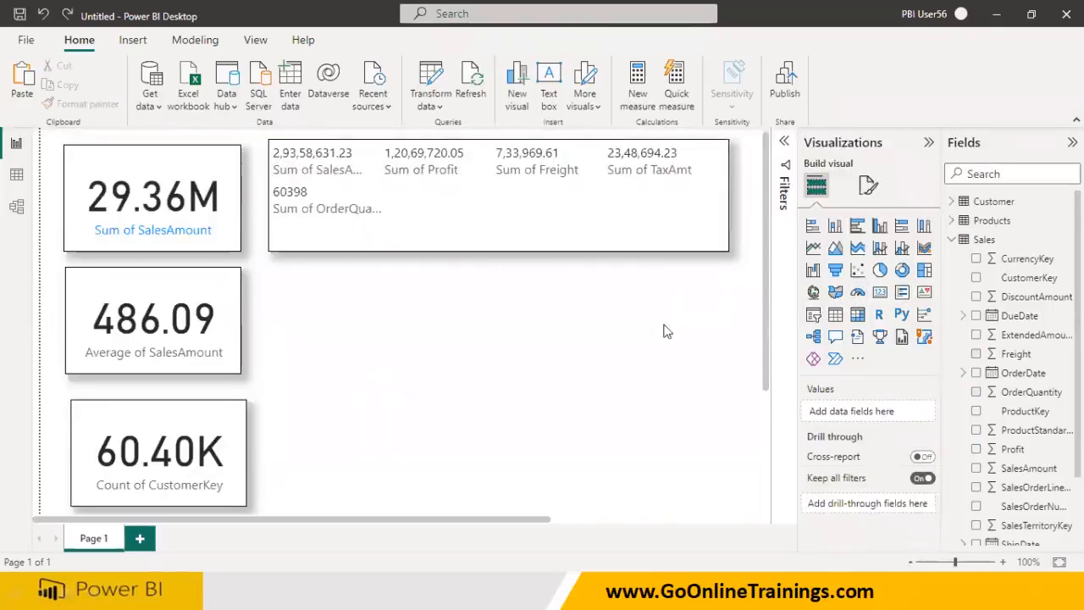
click(857, 293)
drag(751, 237, 310, 368)
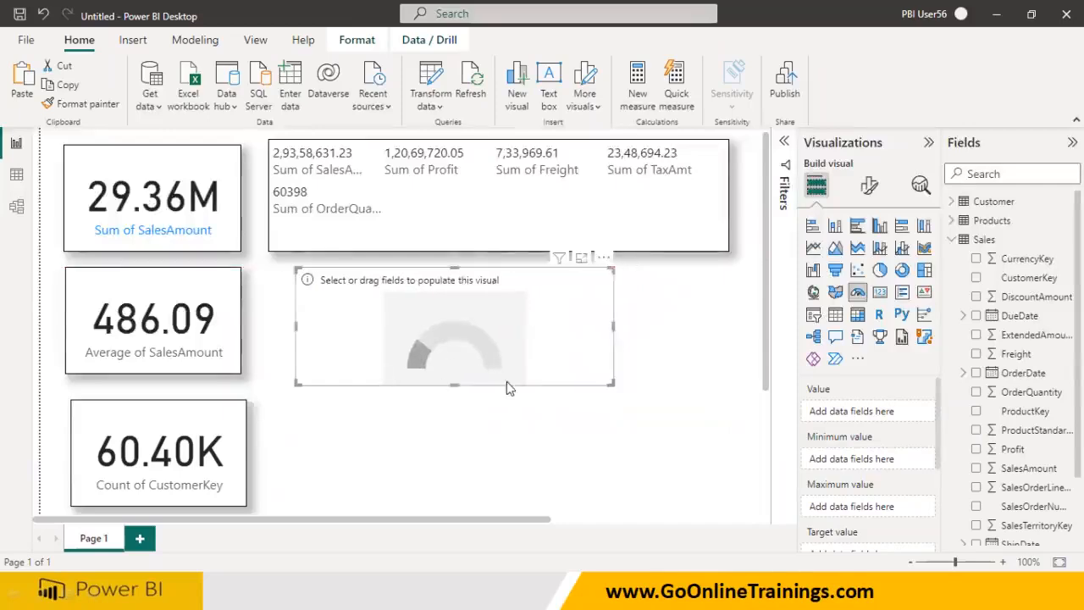
drag(606, 382, 662, 427)
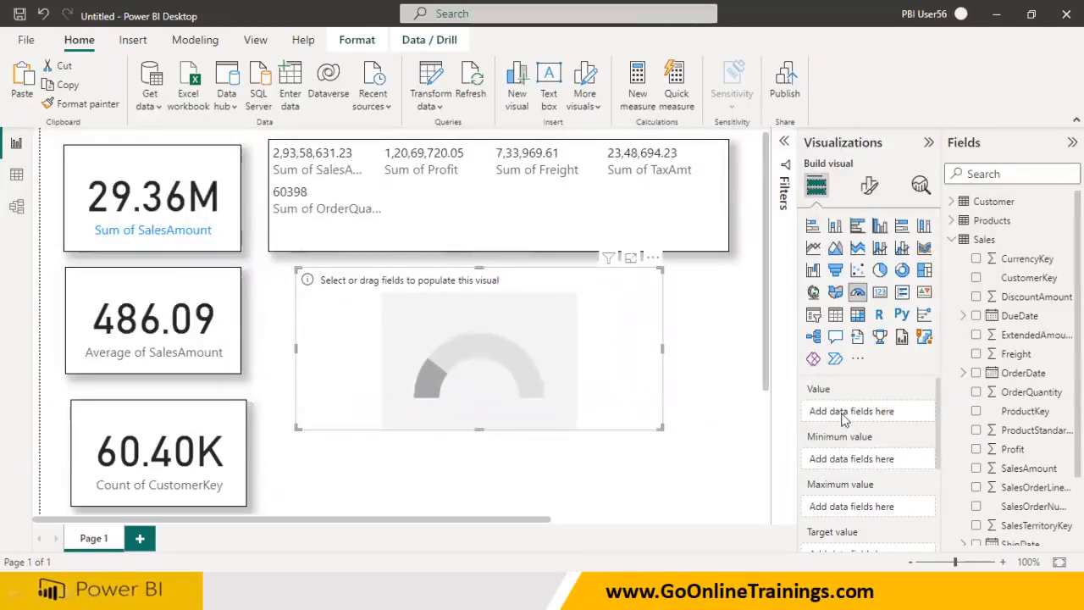
scroll(842, 504, down, 1)
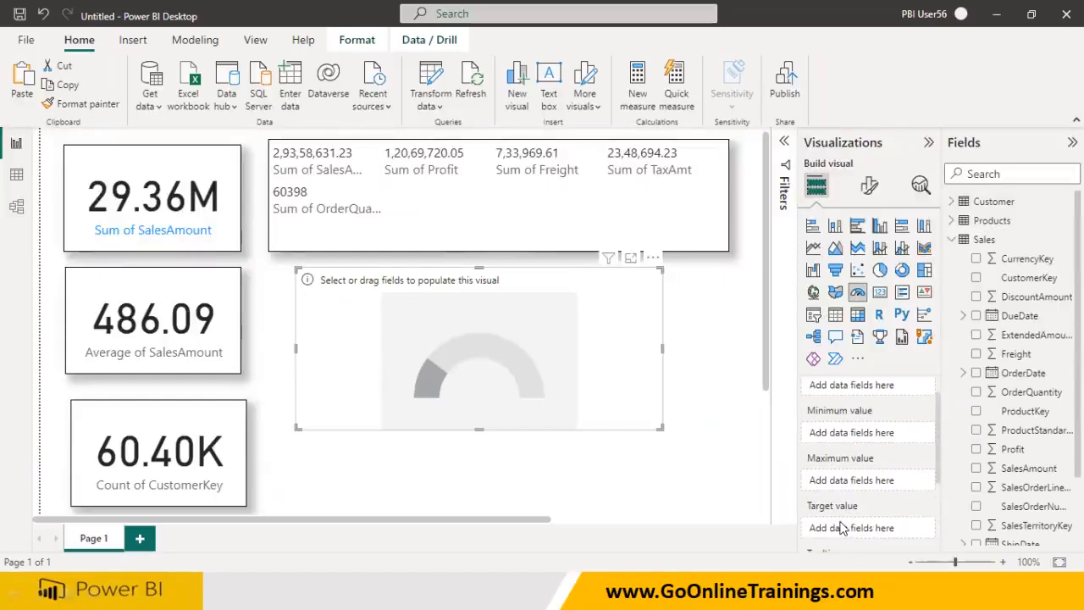
scroll(839, 529, down, 1)
scroll(838, 525, up, 2)
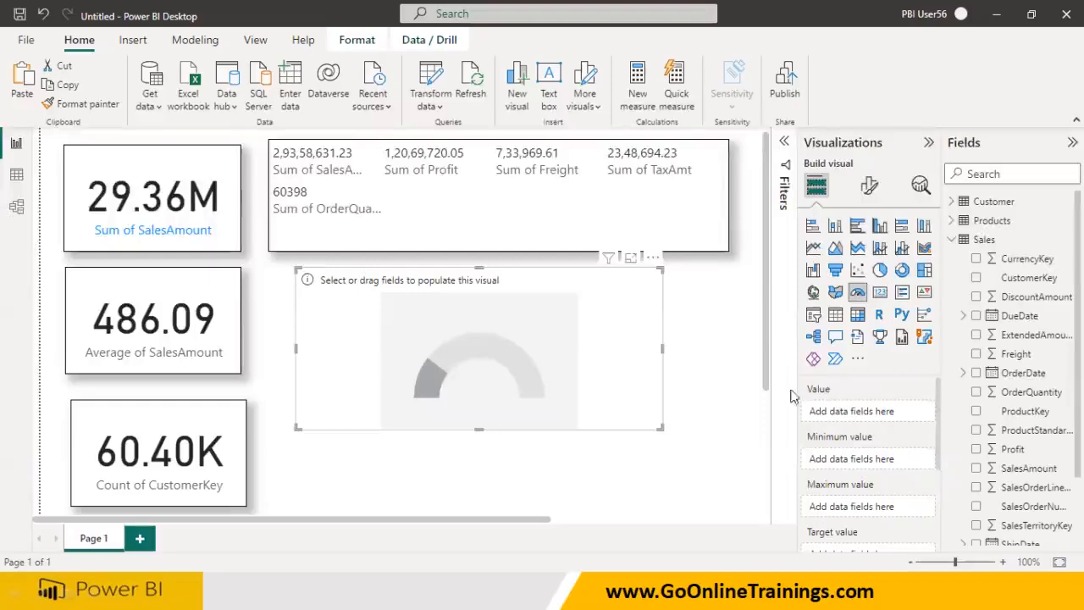
scroll(817, 478, down, 2)
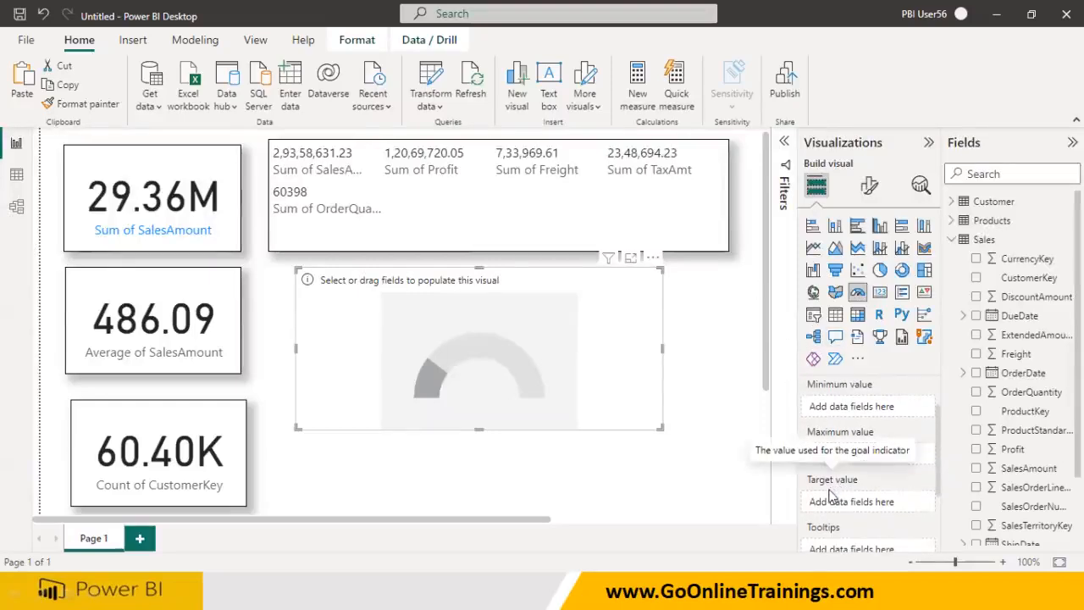
mouse_move(639, 458)
mouse_down()
mouse_move(649, 486)
mouse_move(665, 470)
mouse_move(660, 456)
mouse_up()
mouse_move(678, 472)
mouse_down()
mouse_move(685, 485)
mouse_move(691, 458)
mouse_move(736, 453)
mouse_move(618, 500)
mouse_move(733, 436)
mouse_up()
mouse_move(658, 356)
mouse_down()
mouse_move(645, 360)
mouse_move(643, 392)
mouse_move(686, 356)
mouse_move(706, 364)
mouse_move(621, 400)
mouse_move(717, 373)
mouse_up()
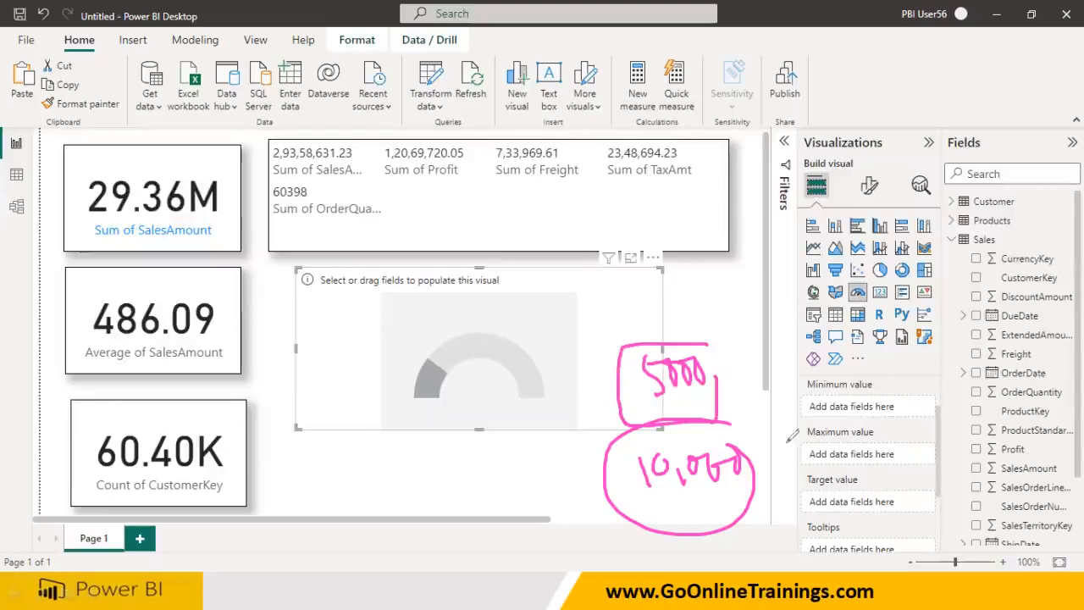
mouse_move(804, 395)
mouse_down()
mouse_move(890, 391)
mouse_move(872, 373)
mouse_up()
mouse_move(422, 396)
mouse_down()
mouse_move(464, 347)
mouse_move(558, 403)
mouse_up()
drag(431, 403, 426, 409)
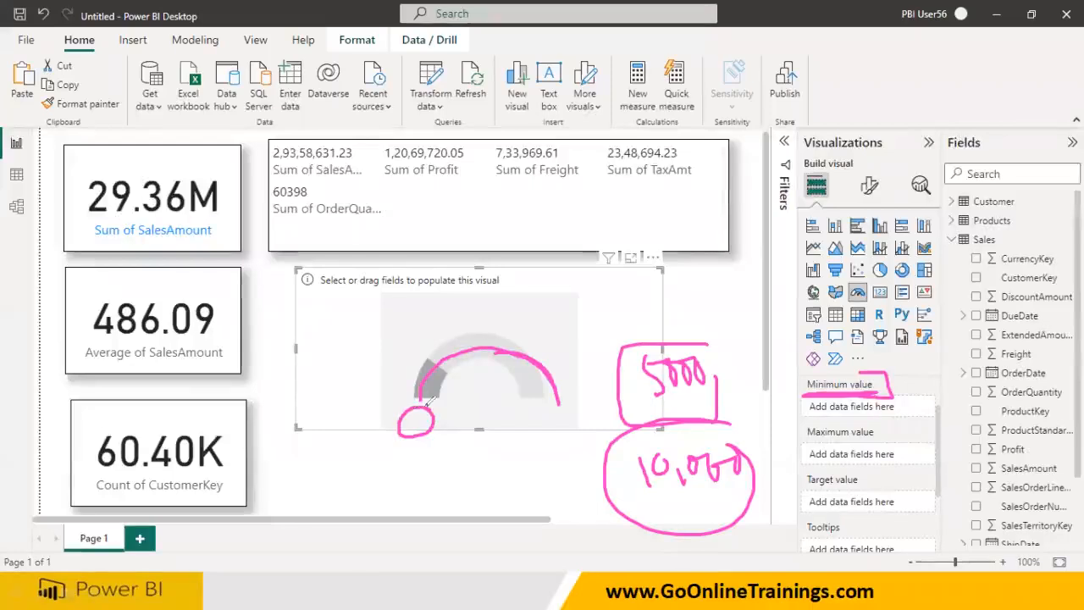
drag(545, 416, 598, 423)
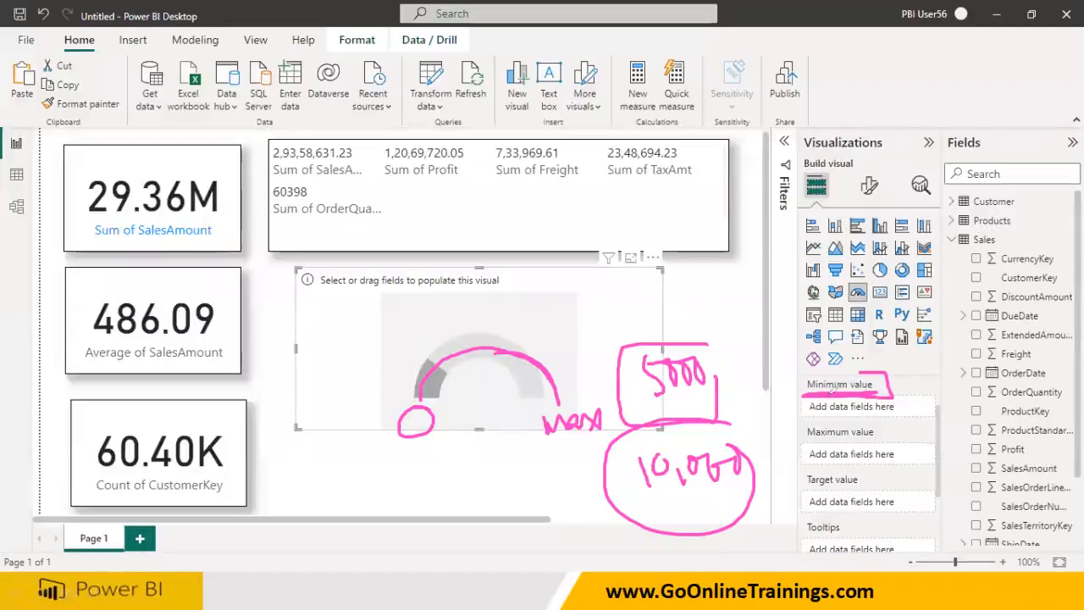
mouse_move(796, 439)
mouse_down()
mouse_move(891, 423)
mouse_move(814, 421)
mouse_move(803, 442)
mouse_up()
mouse_move(892, 387)
mouse_down()
mouse_move(927, 415)
mouse_move(928, 459)
mouse_up()
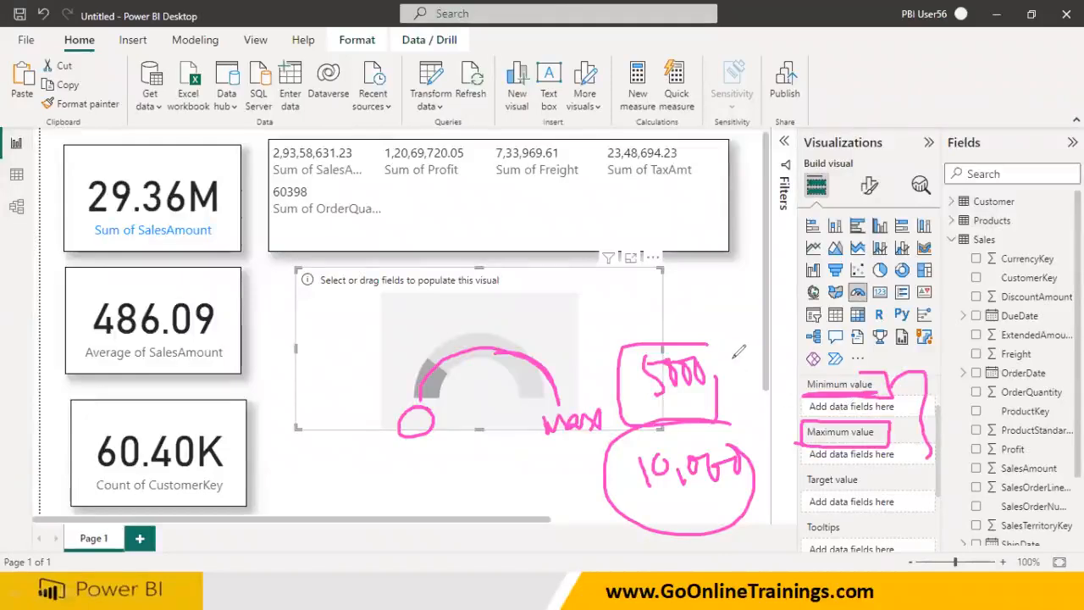
Load the KPI_Sales table from the KPI Sales Data Excel workbook in the PBI_SourceData folder
key(e)
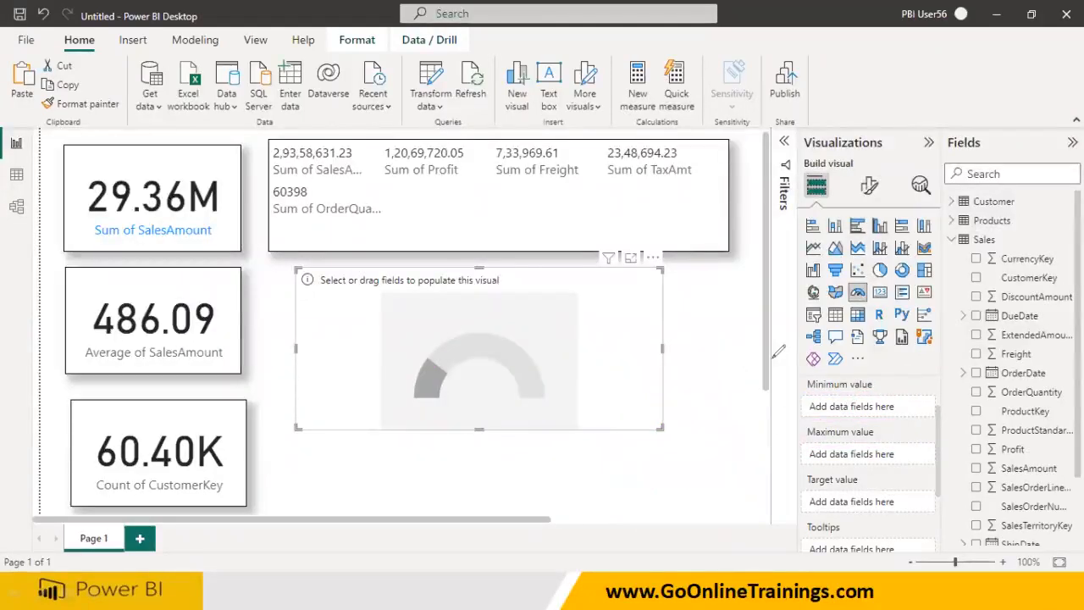
click(175, 101)
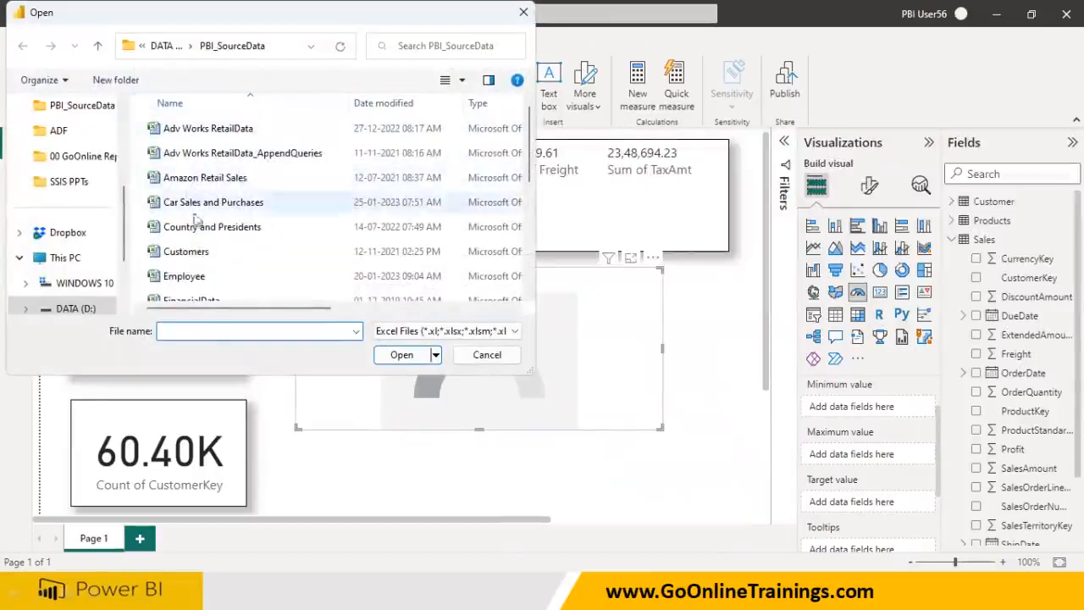
click(198, 251)
scroll(198, 254, down, 2)
scroll(200, 261, down, 1)
scroll(199, 259, down, 1)
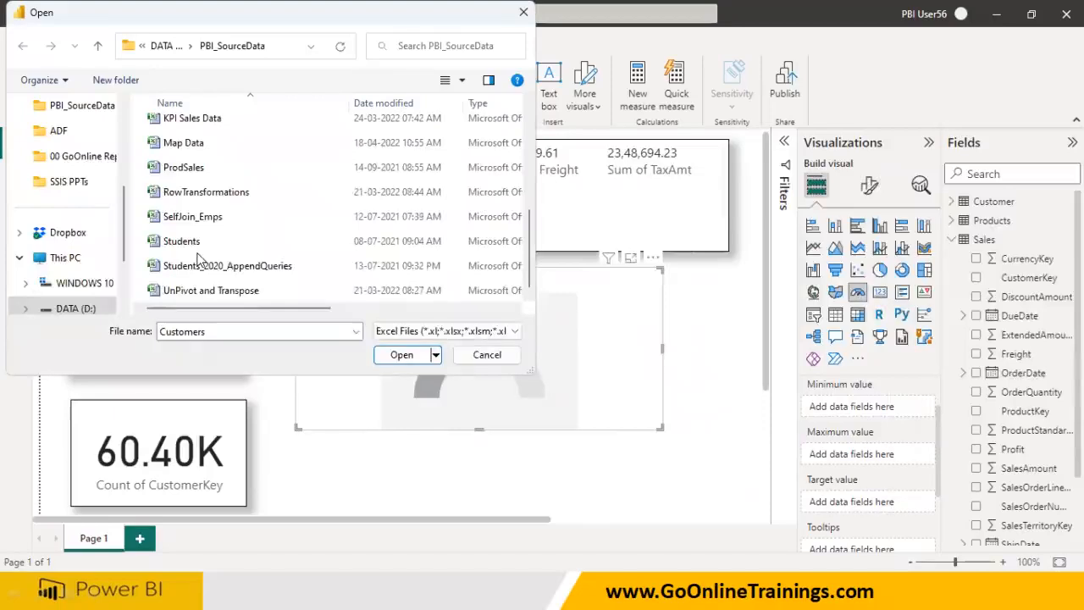
click(203, 219)
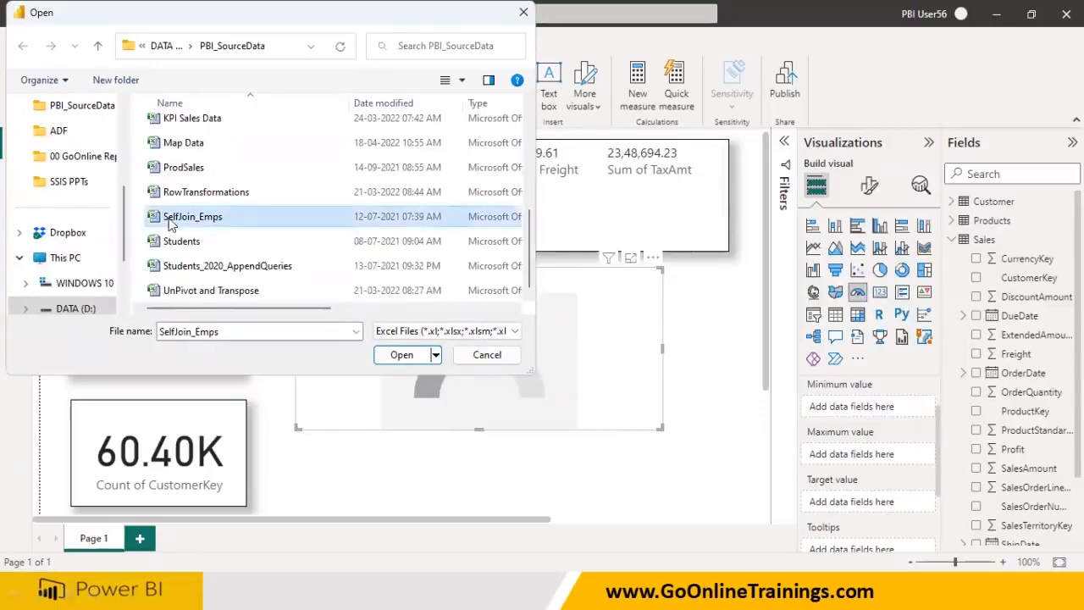
click(173, 119)
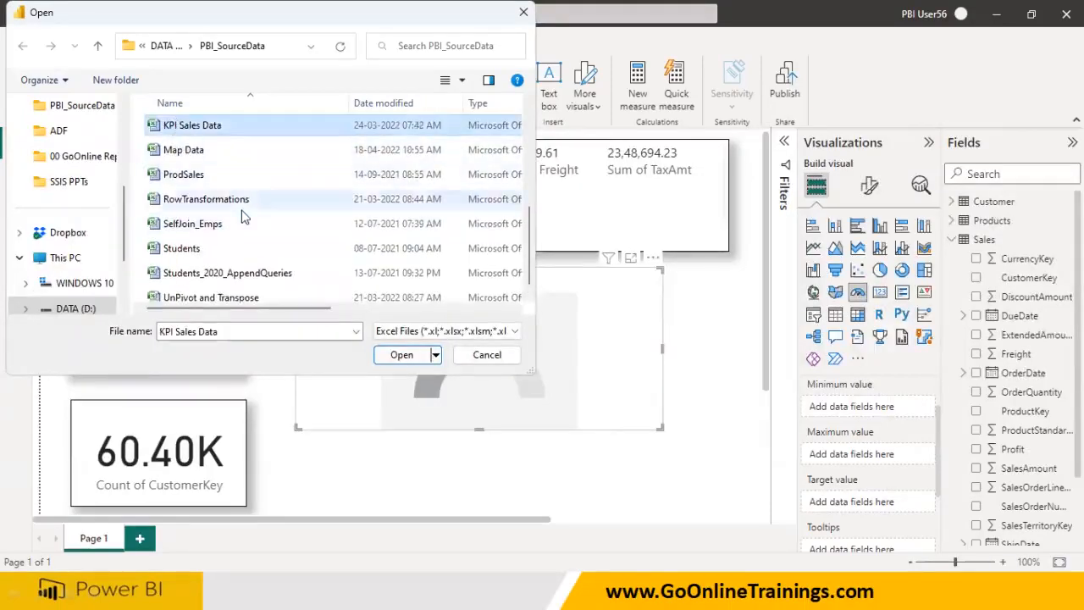
scroll(242, 213, up, 1)
click(393, 358)
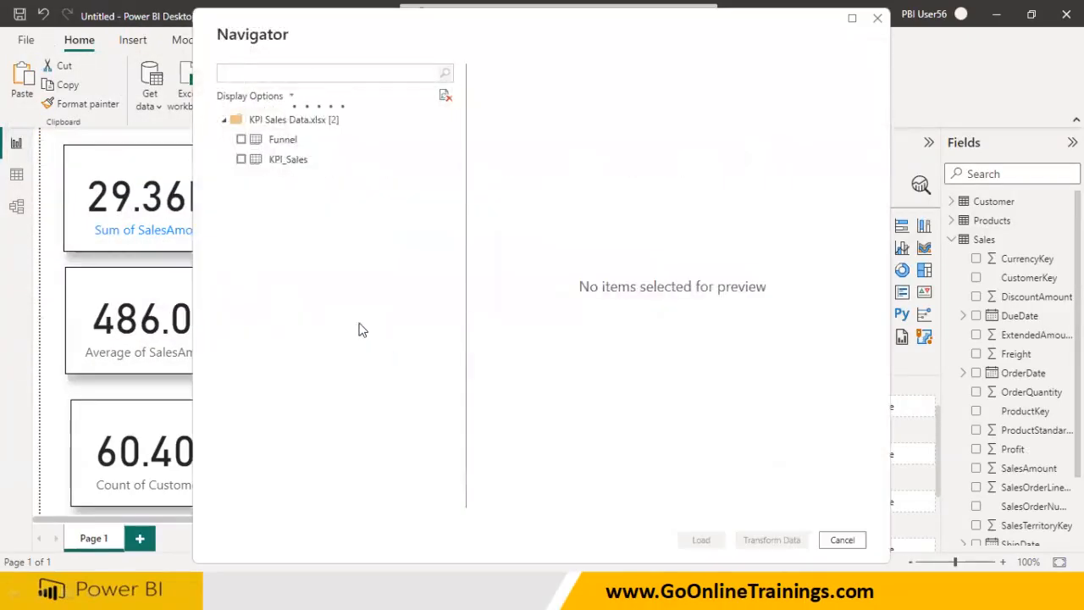
click(241, 160)
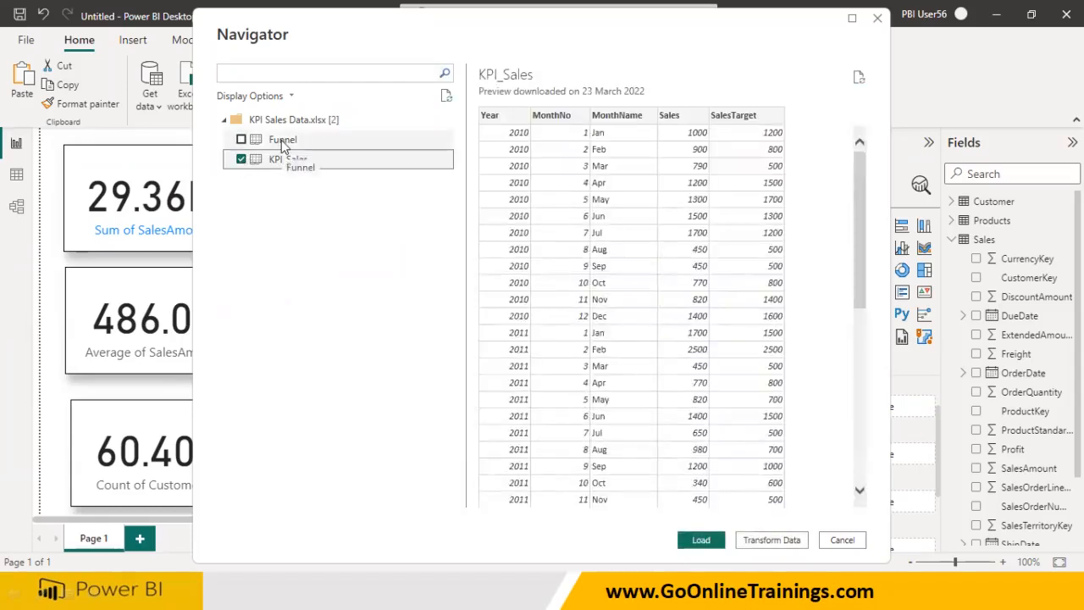
click(706, 540)
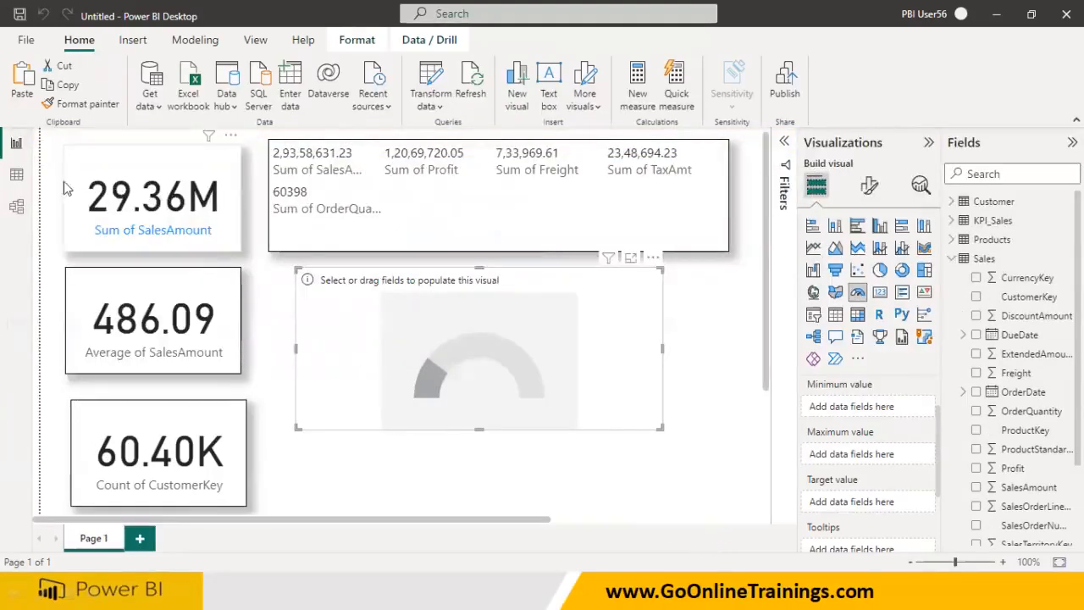
Collapse the Sales table and display the rows of KPI_Sales in the data view
click(16, 175)
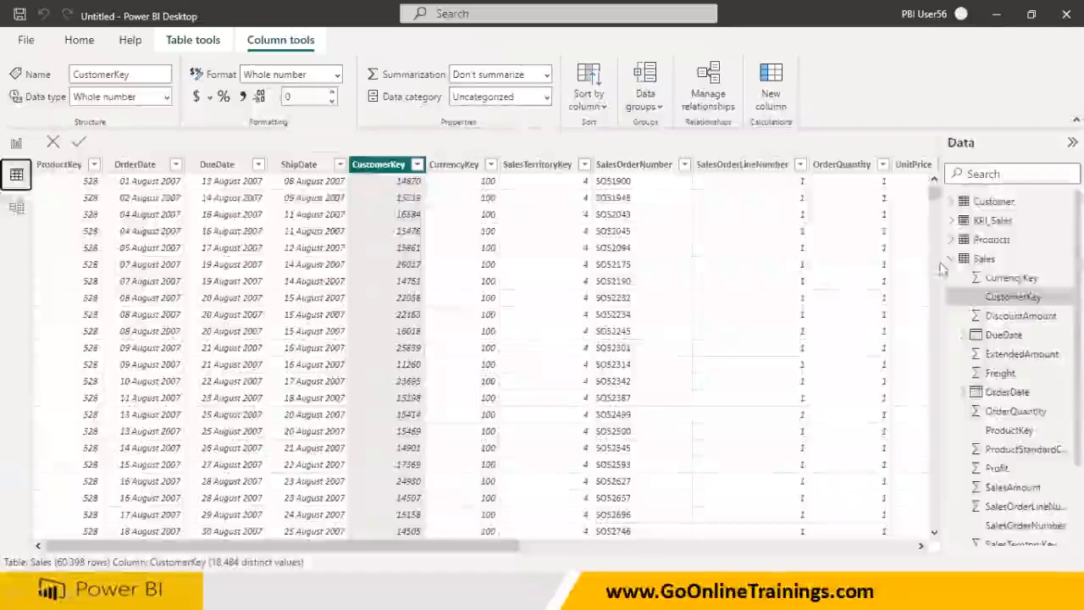
click(950, 259)
click(987, 223)
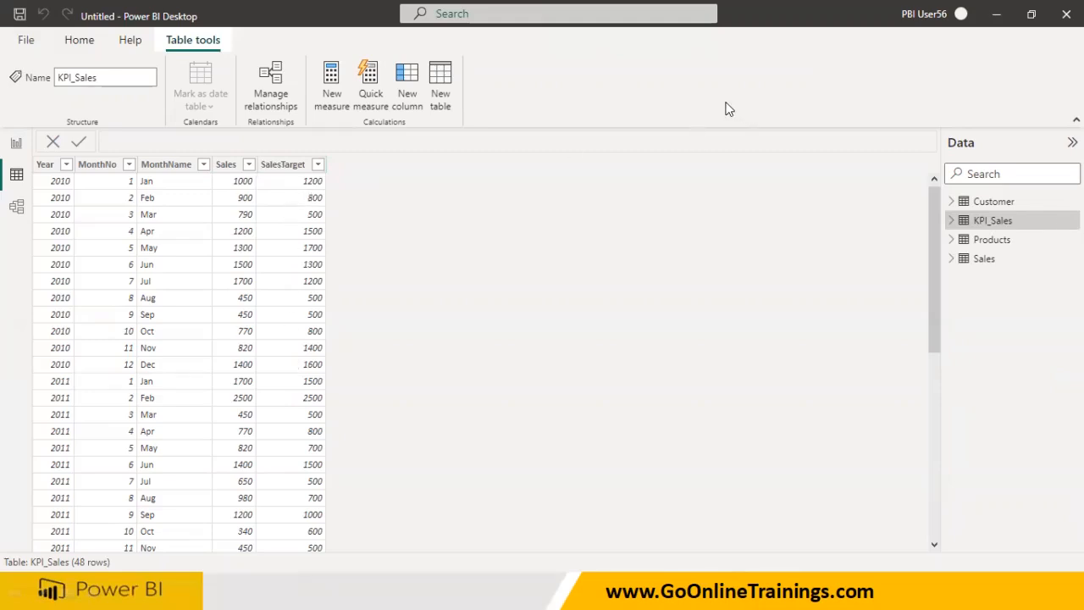
drag(45, 185, 82, 186)
mouse_move(285, 186)
mouse_down()
mouse_move(328, 180)
mouse_move(320, 164)
mouse_move(275, 170)
mouse_move(290, 185)
mouse_up()
drag(211, 191, 258, 189)
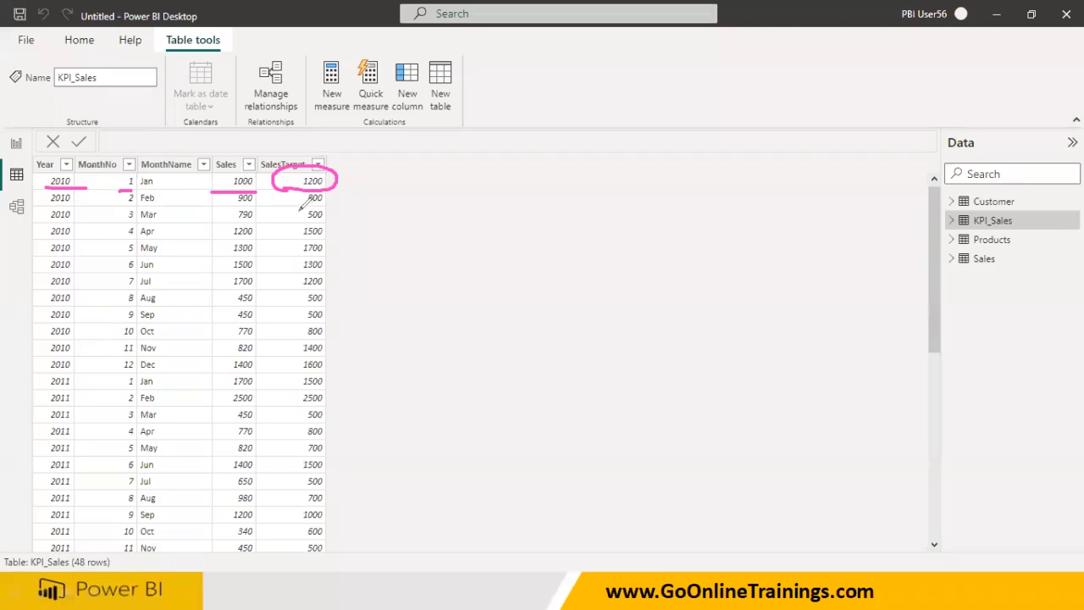
mouse_move(291, 209)
mouse_down()
mouse_move(342, 193)
mouse_move(301, 213)
mouse_up()
mouse_move(219, 204)
mouse_down()
mouse_move(266, 204)
mouse_move(218, 186)
mouse_move(221, 203)
mouse_up()
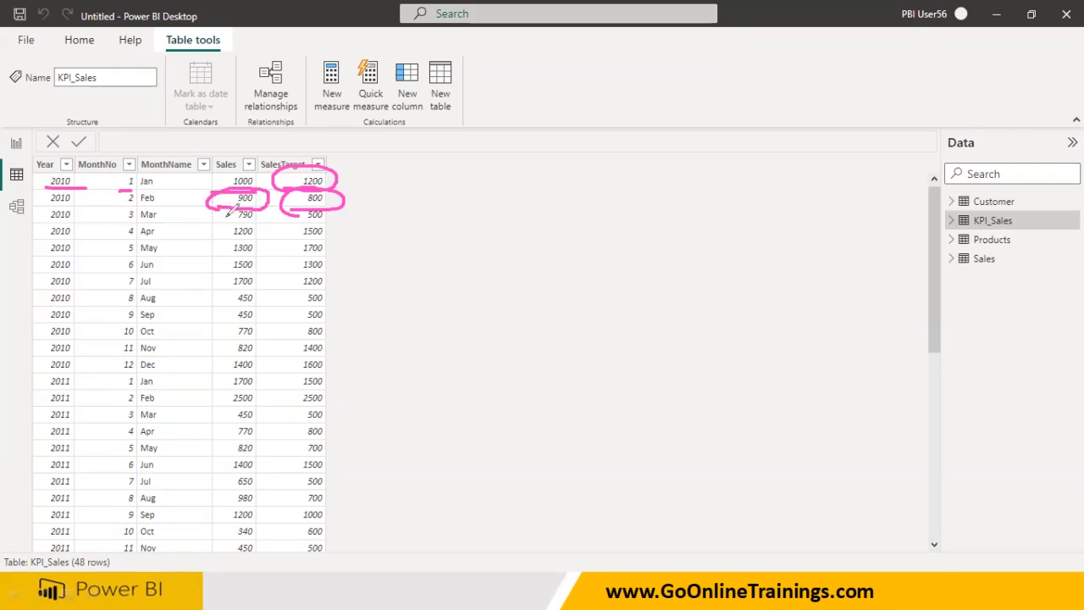
mouse_move(293, 215)
mouse_down()
mouse_move(335, 220)
mouse_move(344, 209)
mouse_up()
mouse_move(232, 217)
mouse_down()
mouse_move(266, 207)
mouse_move(217, 210)
mouse_move(328, 236)
mouse_move(337, 222)
mouse_move(298, 242)
mouse_up()
mouse_move(219, 239)
mouse_down()
mouse_move(273, 225)
mouse_move(221, 227)
mouse_move(226, 240)
mouse_move(347, 237)
mouse_move(274, 247)
mouse_move(222, 230)
mouse_move(227, 253)
mouse_up()
mouse_move(285, 269)
mouse_down()
mouse_move(331, 270)
mouse_move(313, 256)
mouse_move(284, 265)
mouse_move(297, 271)
mouse_up()
drag(123, 272, 145, 272)
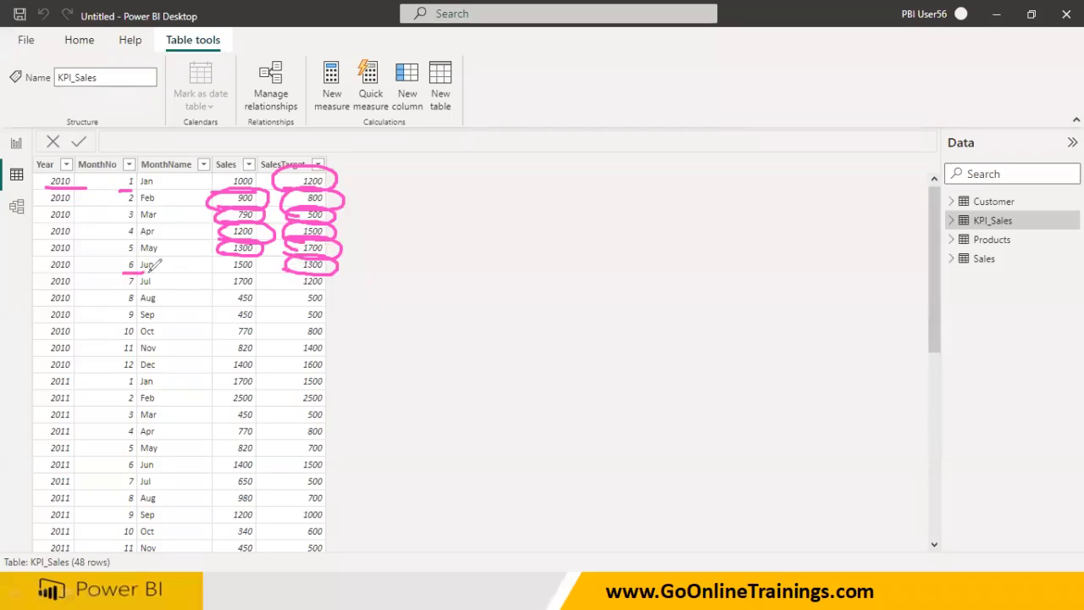
mouse_move(241, 265)
mouse_down()
mouse_move(222, 271)
mouse_move(270, 254)
mouse_move(233, 271)
mouse_move(261, 269)
mouse_up()
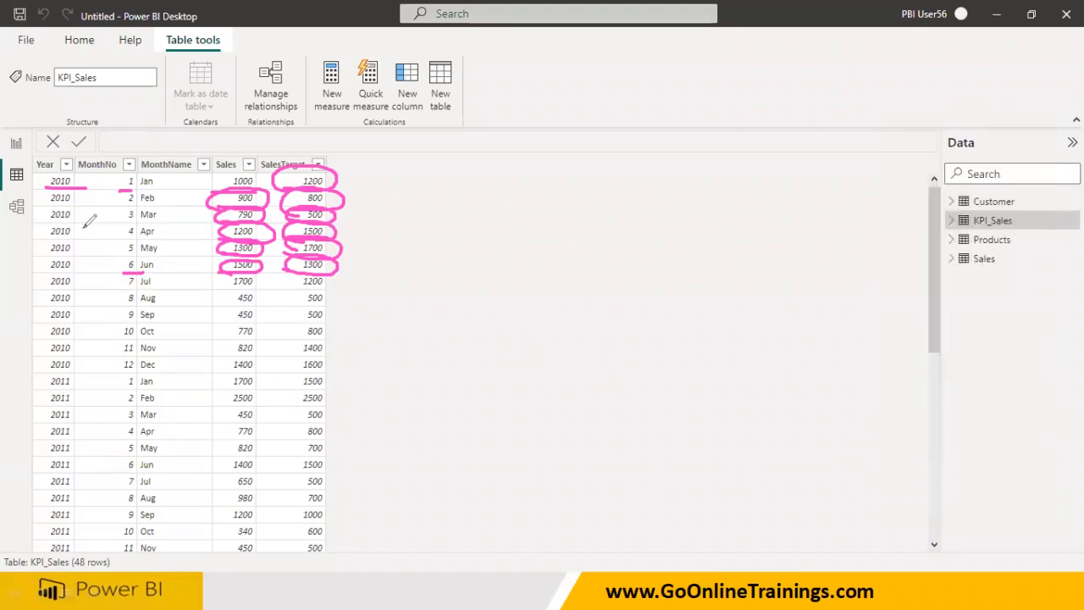
mouse_move(56, 157)
mouse_down()
mouse_move(85, 140)
mouse_move(137, 138)
mouse_up()
drag(236, 158, 253, 125)
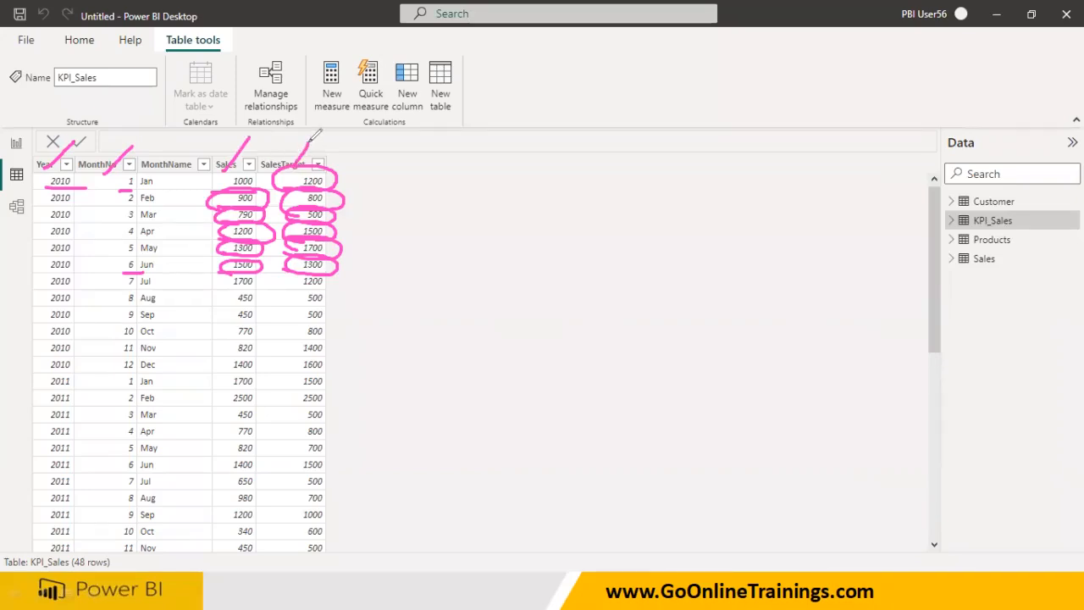
mouse_move(568, 163)
mouse_down()
mouse_move(570, 182)
mouse_move(597, 168)
mouse_move(683, 174)
mouse_move(769, 141)
mouse_move(779, 161)
mouse_move(909, 125)
mouse_move(921, 157)
mouse_up()
mouse_move(694, 219)
mouse_down()
mouse_move(834, 244)
mouse_move(846, 277)
mouse_up()
mouse_move(860, 234)
mouse_down()
mouse_move(848, 249)
mouse_move(896, 253)
mouse_move(897, 291)
mouse_up()
drag(811, 190, 882, 191)
drag(868, 300, 896, 292)
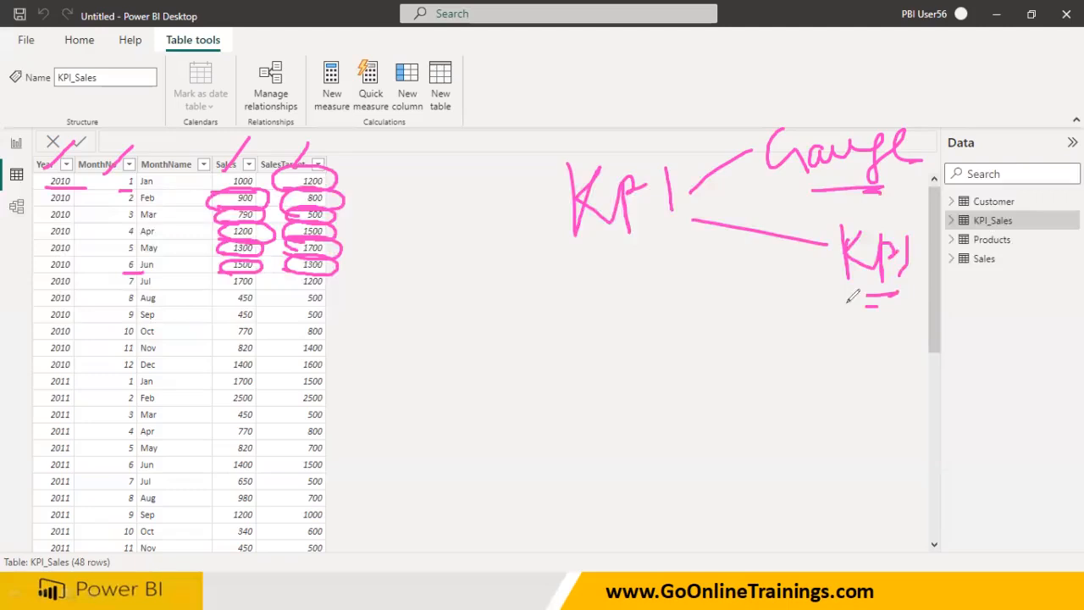
key(Escape)
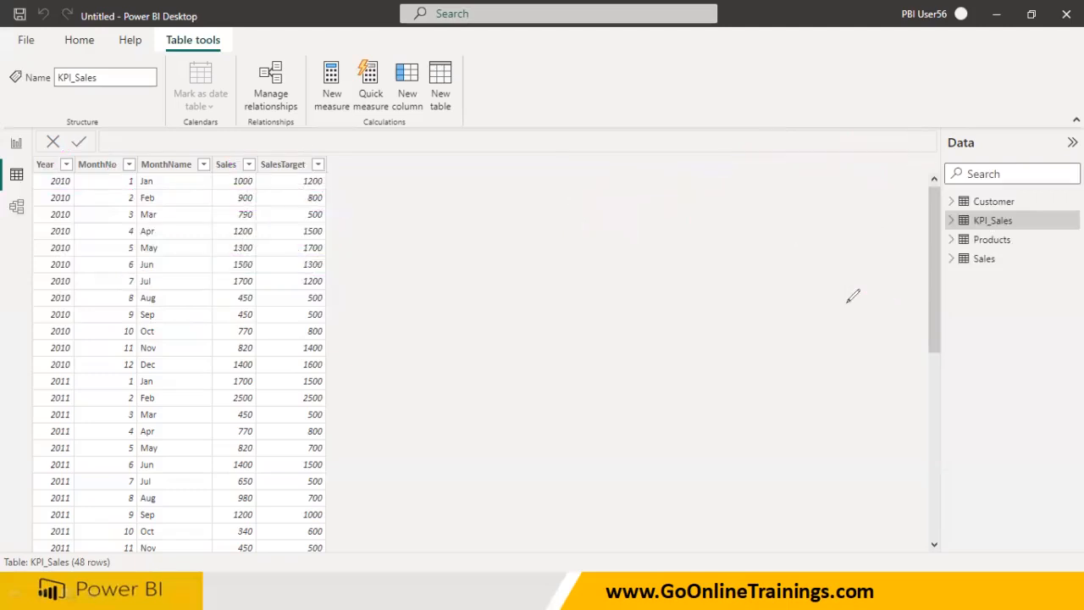
Return to the report page, shift the gauge slightly, and assign Sales from KPI_Sales as its value
click(16, 144)
drag(603, 375, 624, 380)
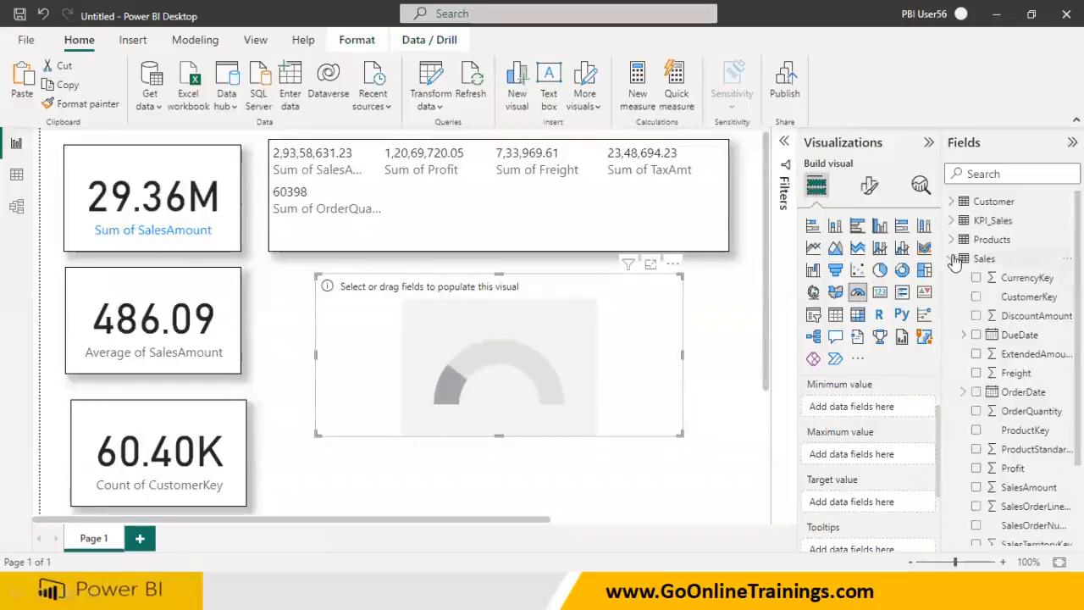
click(950, 258)
click(951, 220)
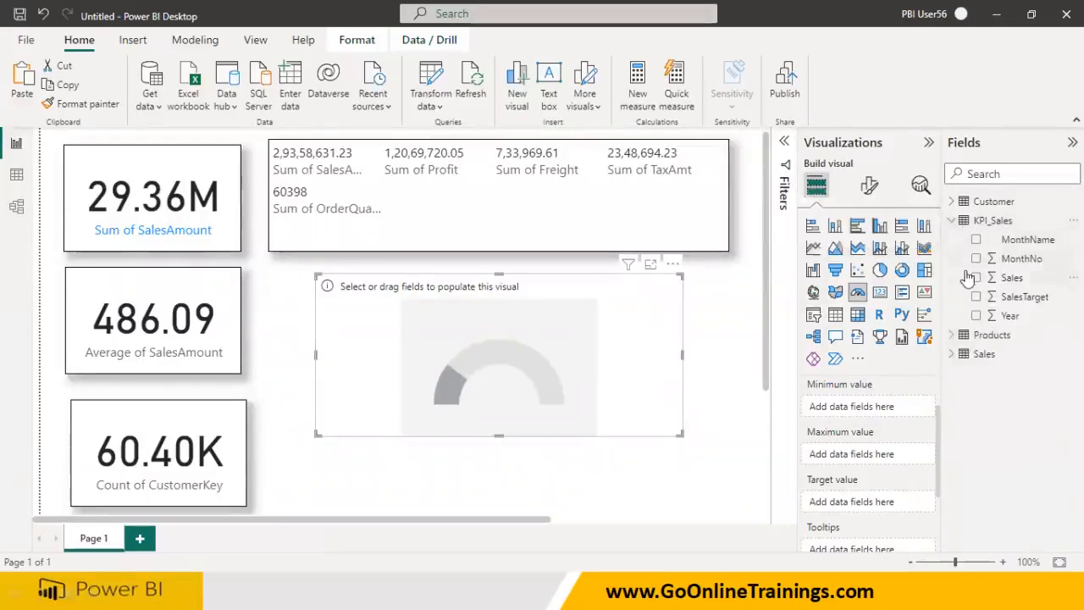
scroll(853, 439, up, 1)
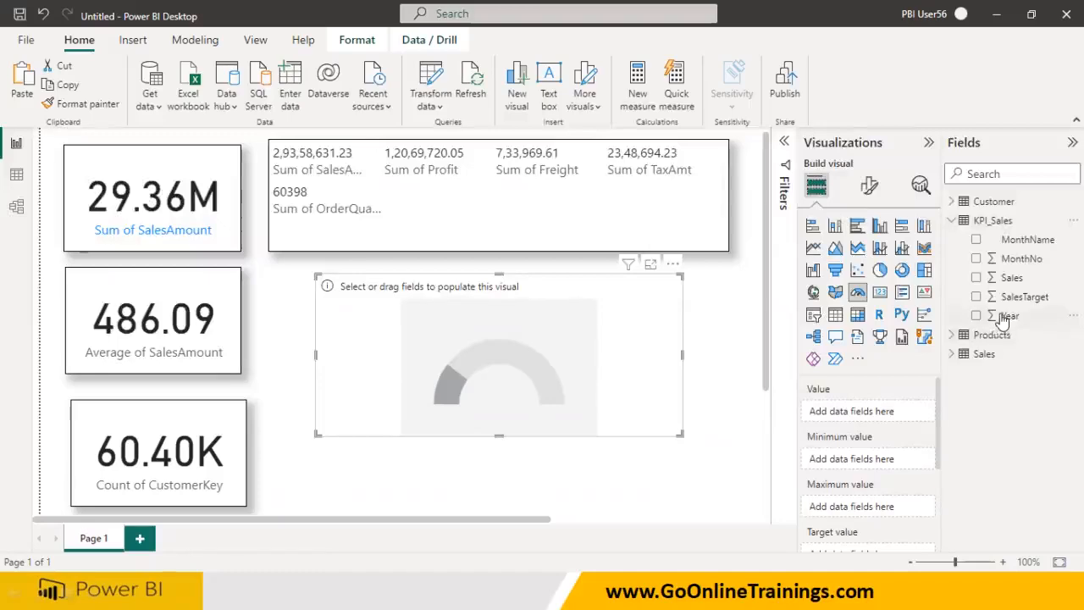
drag(1009, 282, 863, 414)
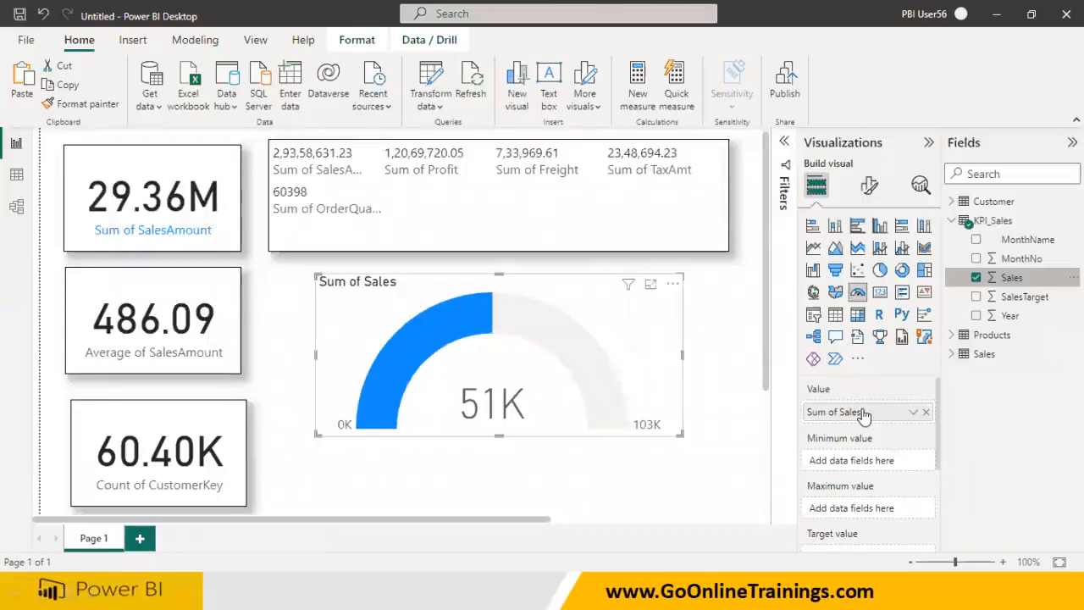
Assign SalesTarget from KPI_Sales as the gauge's target value
drag(937, 465, 943, 518)
mouse_move(1020, 298)
mouse_down()
mouse_move(891, 394)
mouse_move(880, 463)
mouse_up()
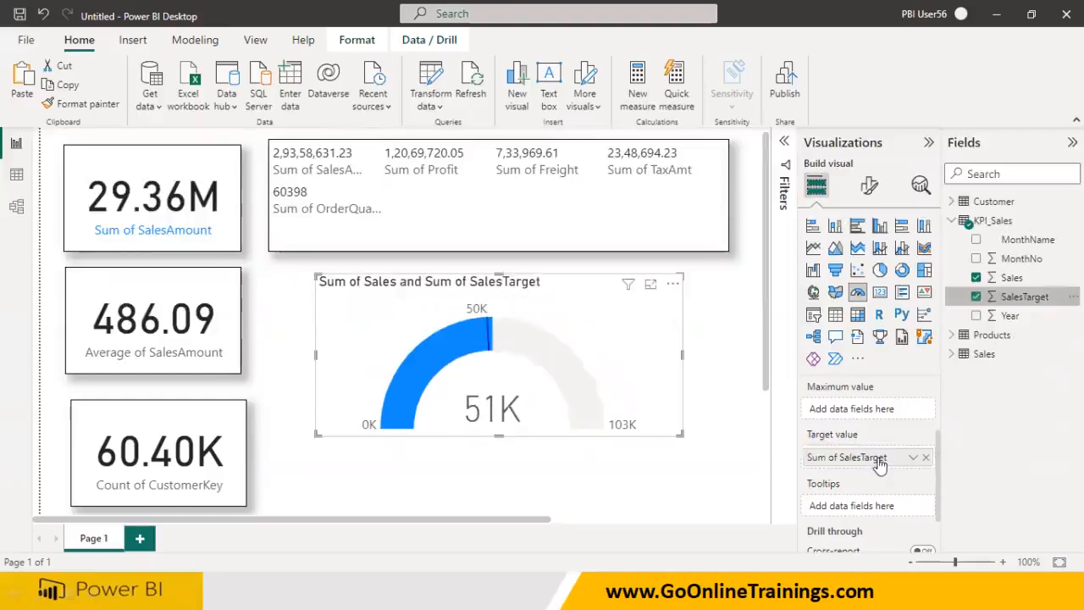
scroll(880, 461, up, 1)
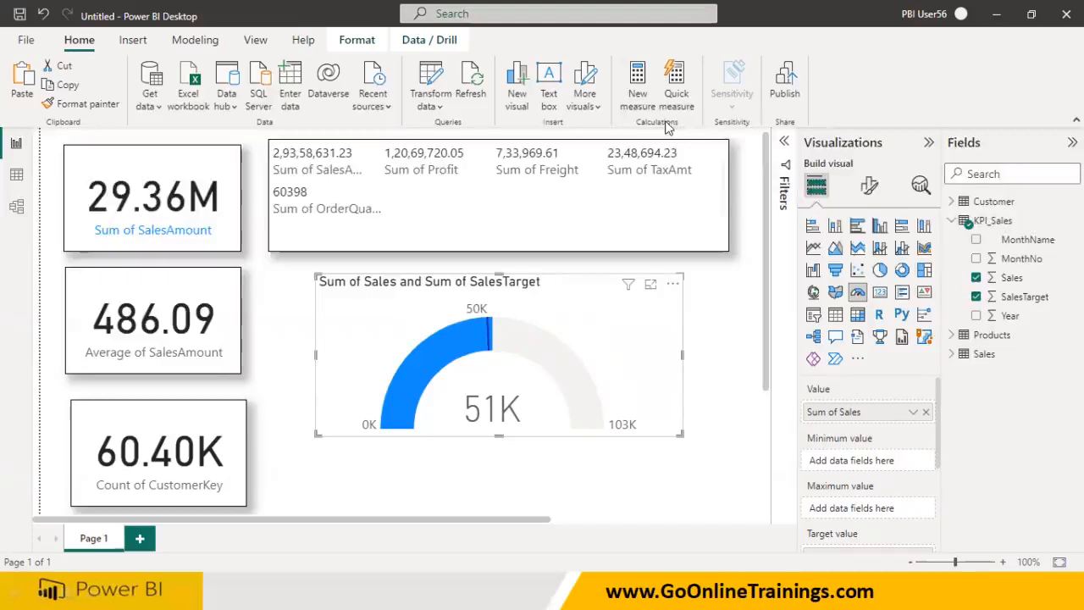
mouse_move(800, 452)
mouse_down()
mouse_move(886, 427)
mouse_move(786, 436)
mouse_move(796, 451)
mouse_up()
drag(732, 436, 735, 439)
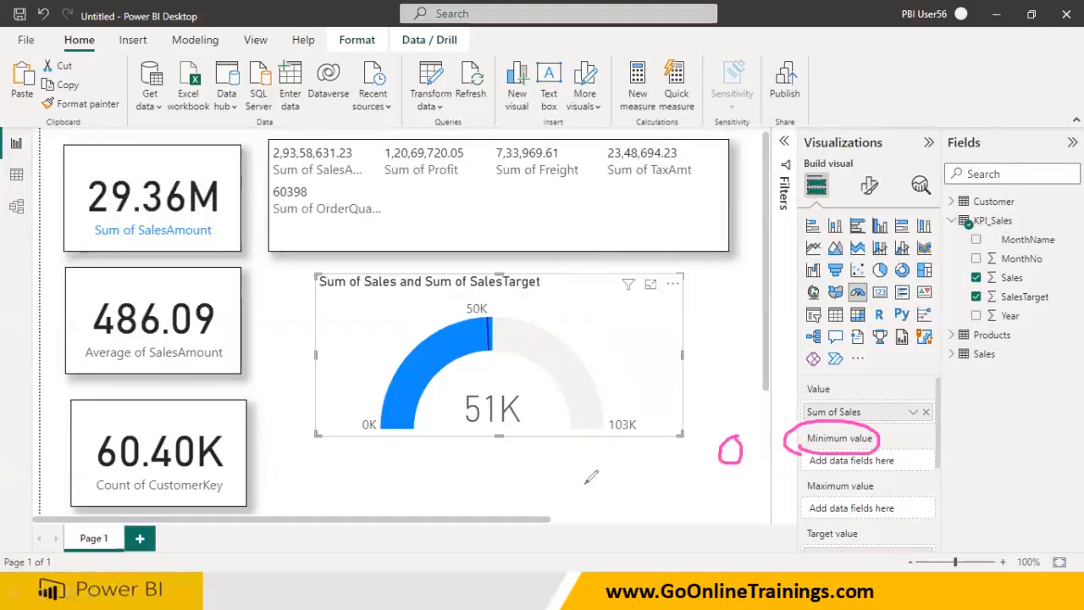
mouse_move(460, 431)
mouse_down()
mouse_move(530, 418)
mouse_move(437, 383)
mouse_move(440, 429)
mouse_move(470, 435)
mouse_up()
mouse_move(548, 392)
mouse_down()
mouse_move(552, 410)
mouse_move(621, 371)
mouse_up()
drag(603, 442, 641, 434)
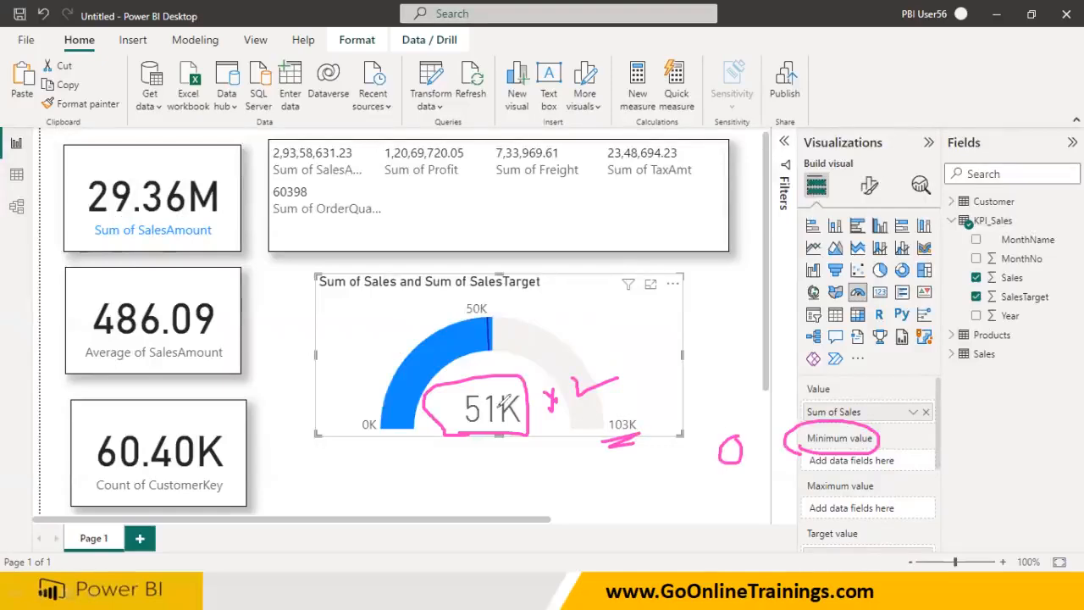
mouse_move(374, 472)
mouse_down()
mouse_move(520, 373)
mouse_move(585, 444)
mouse_up()
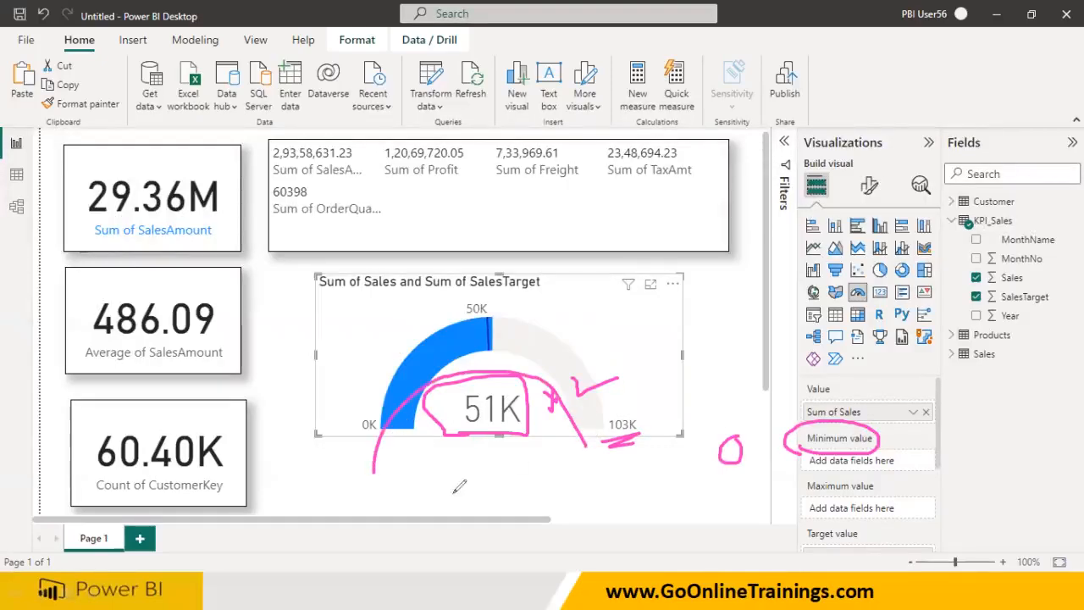
drag(379, 491, 378, 494)
mouse_move(540, 497)
mouse_down()
mouse_move(538, 518)
mouse_move(584, 491)
mouse_move(624, 493)
mouse_move(495, 541)
mouse_move(621, 535)
mouse_move(626, 476)
mouse_move(658, 502)
mouse_up()
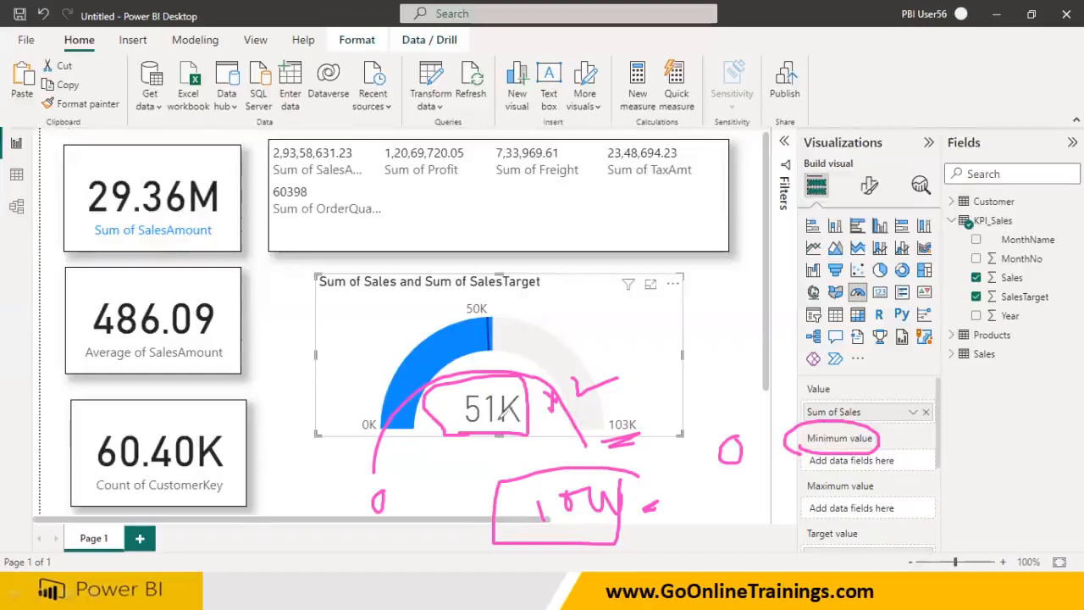
drag(626, 409, 592, 417)
mouse_move(646, 403)
mouse_down()
mouse_move(601, 428)
mouse_move(635, 448)
mouse_move(651, 409)
mouse_up()
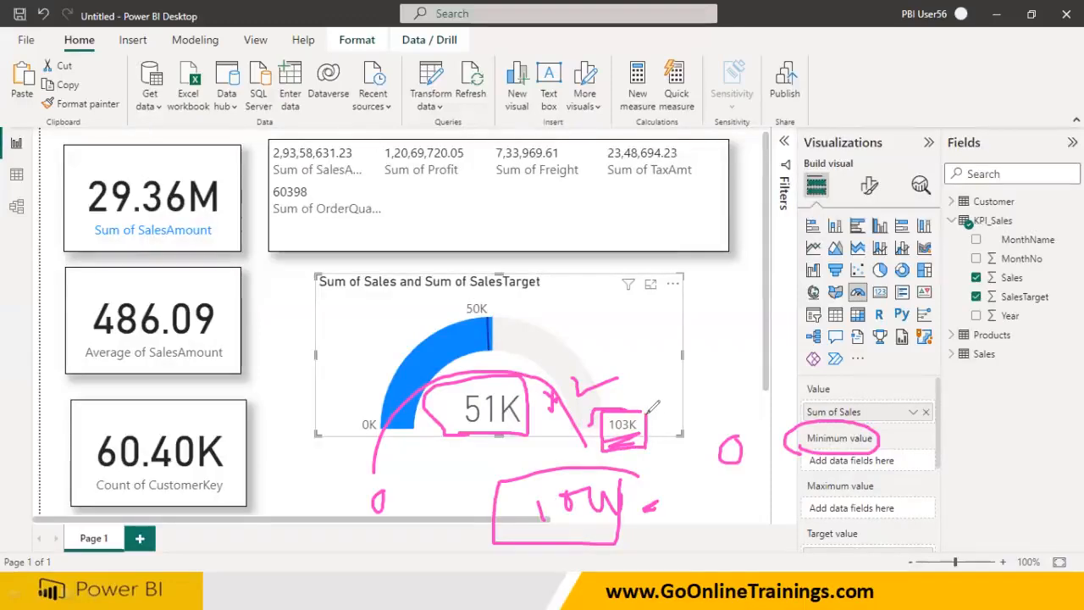
mouse_move(872, 481)
mouse_down()
mouse_move(806, 487)
mouse_move(868, 506)
mouse_up()
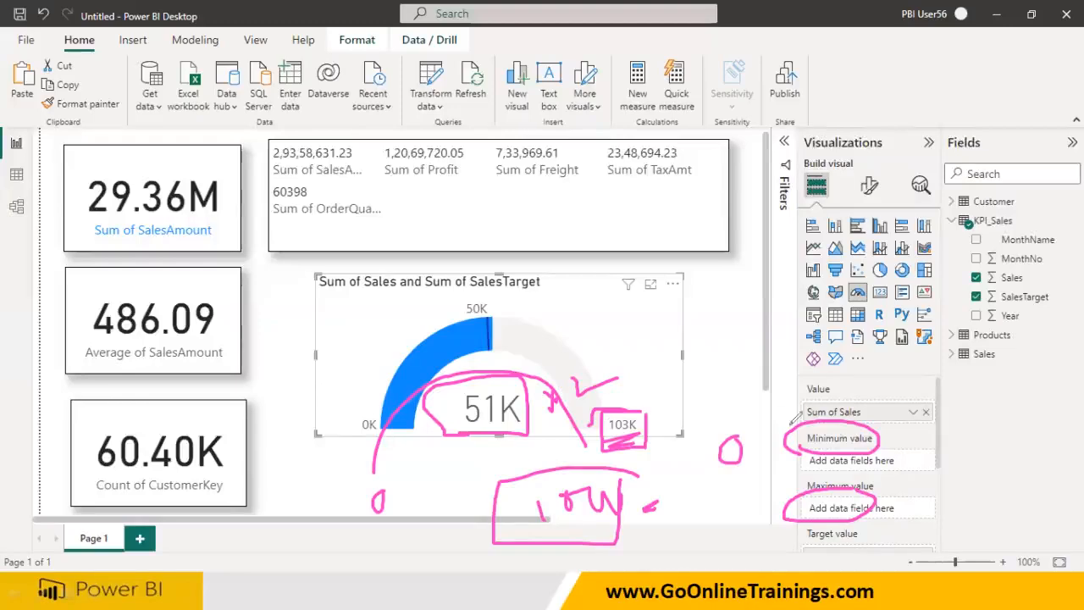
mouse_move(877, 440)
mouse_down()
mouse_move(919, 457)
mouse_move(886, 466)
mouse_move(919, 506)
mouse_move(881, 520)
mouse_up()
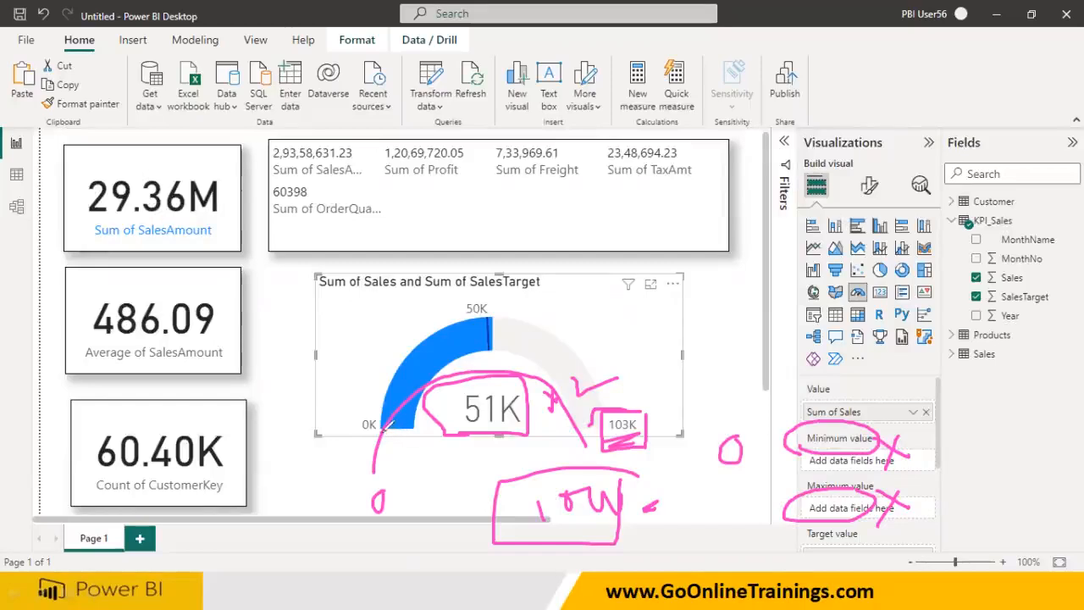
drag(392, 413, 368, 423)
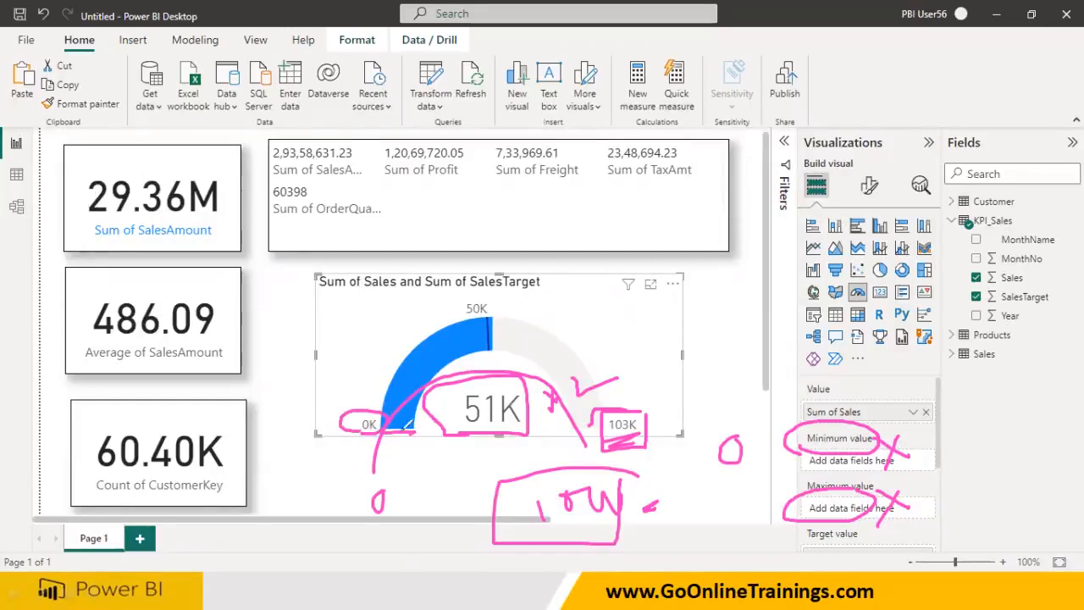
drag(457, 436, 525, 436)
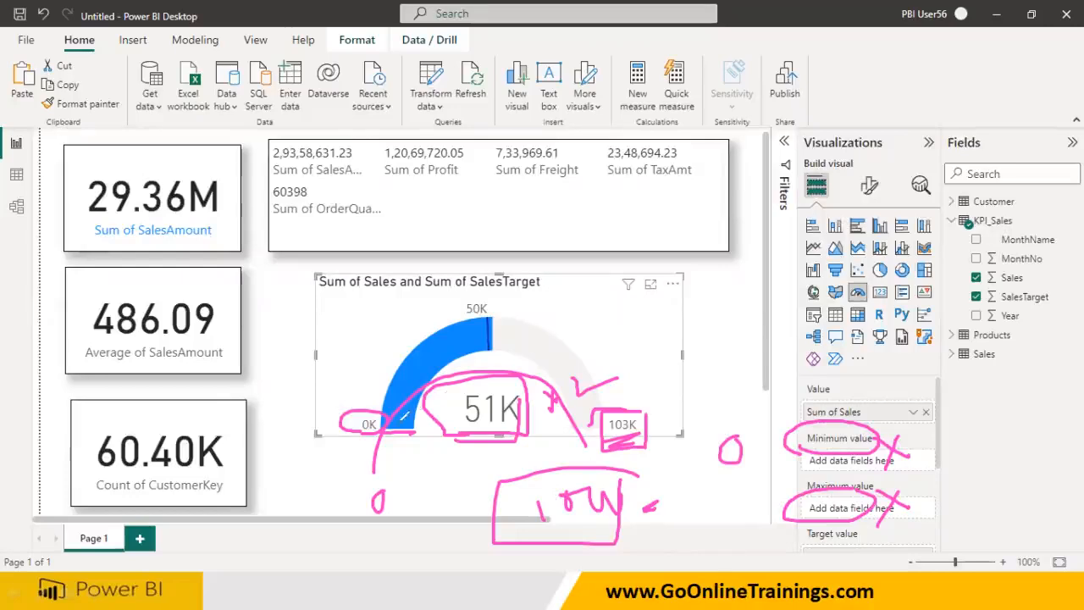
key(e)
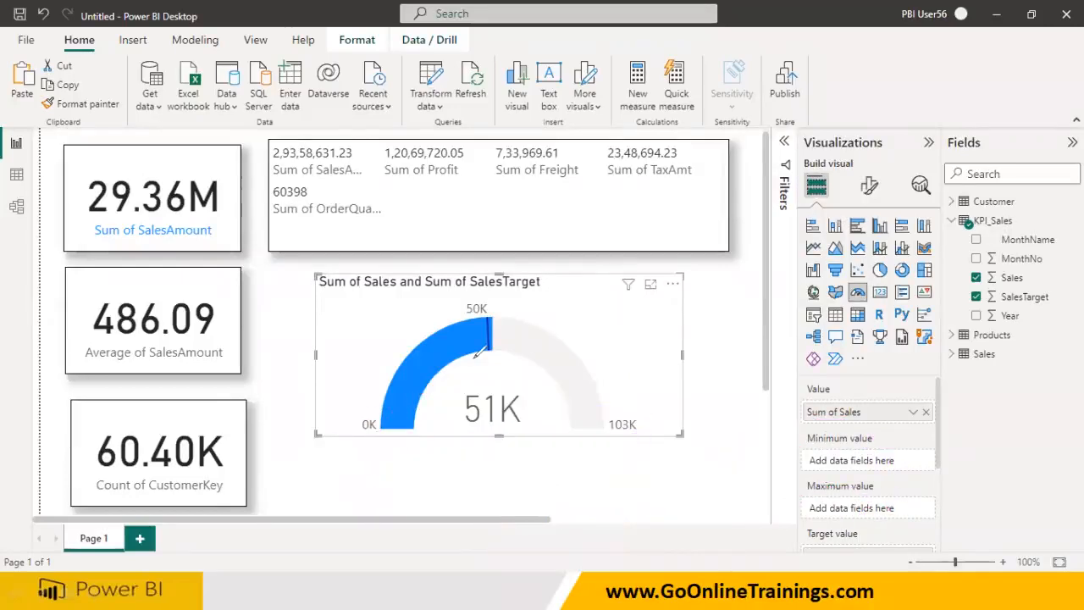
click(870, 186)
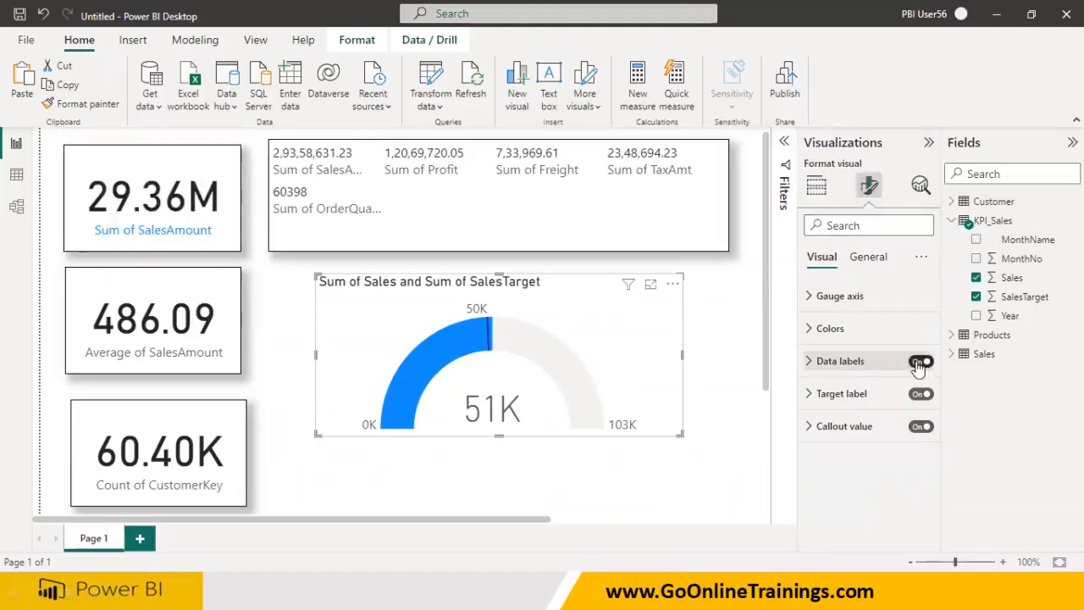
click(810, 364)
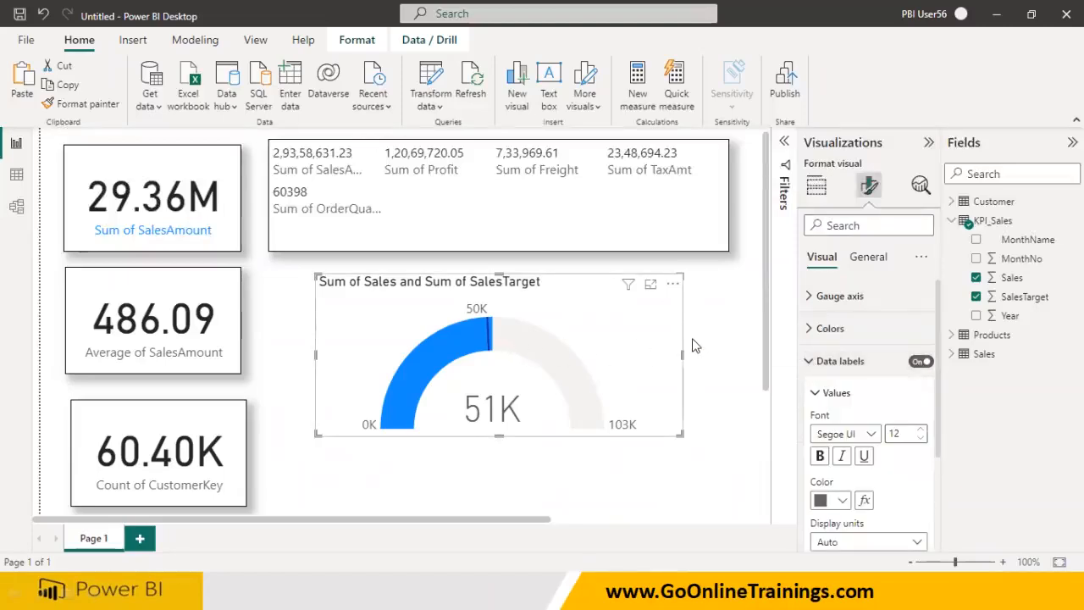
click(743, 323)
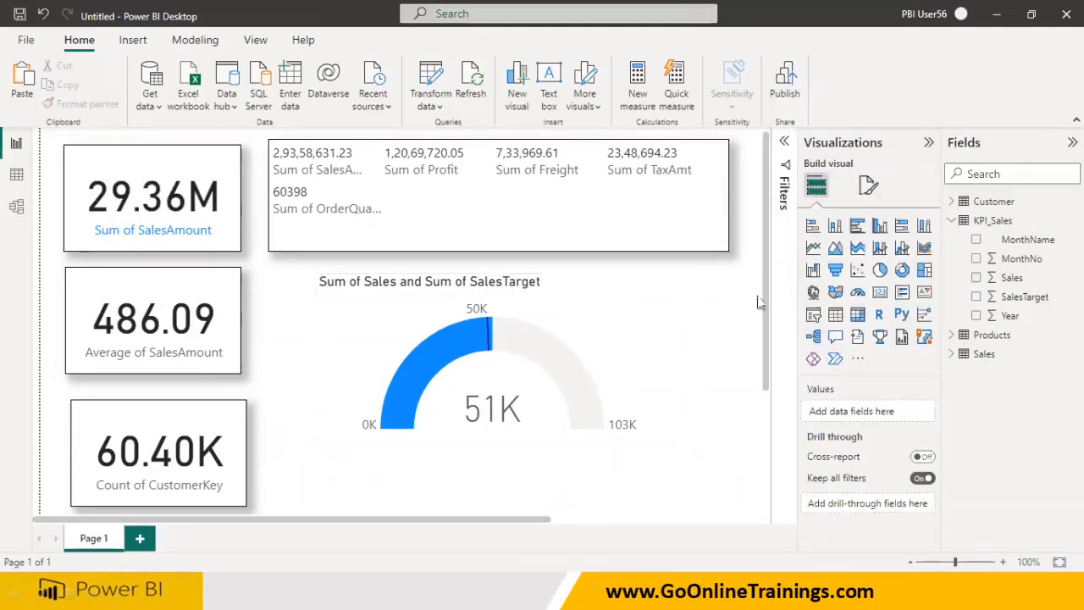
Copy the multi-row card's formatting onto the gauge and resize the gauge to be narrower and slightly taller
click(585, 342)
click(575, 231)
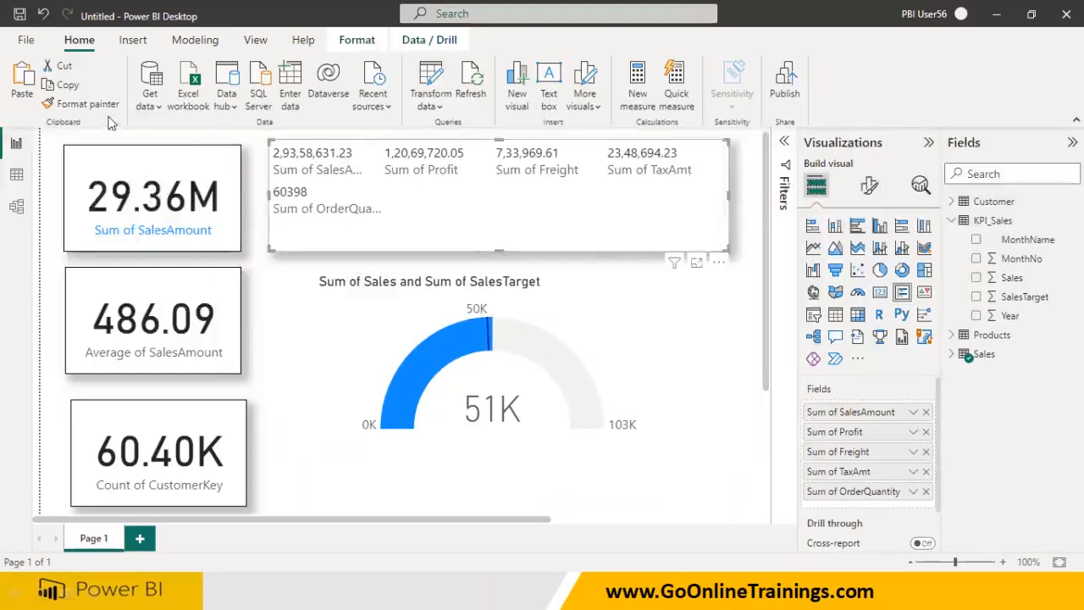
click(574, 343)
drag(678, 434, 595, 465)
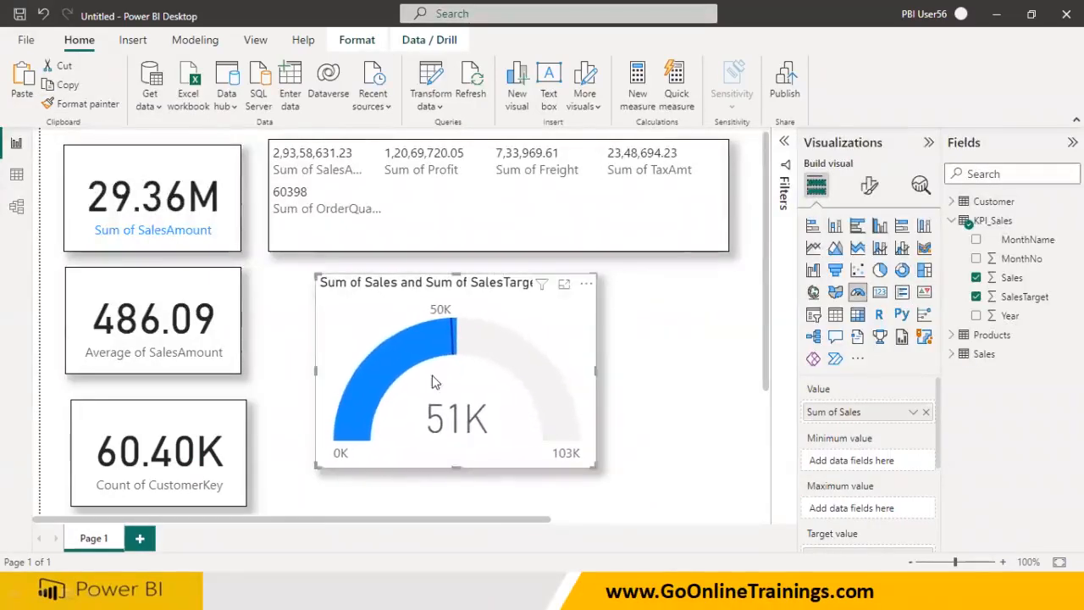
Delete the Average of SalesAmount, Count of CustomerKey and multi-row cards, and move the gauge beneath the remaining Sum of SalesAmount card
click(214, 339)
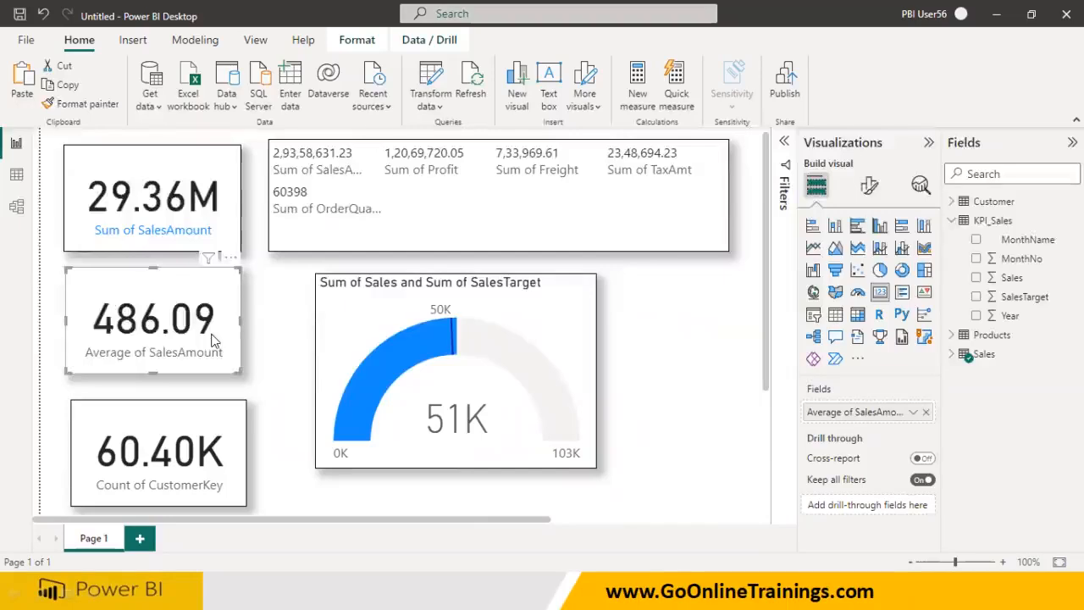
key(Delete)
click(222, 443)
key(Delete)
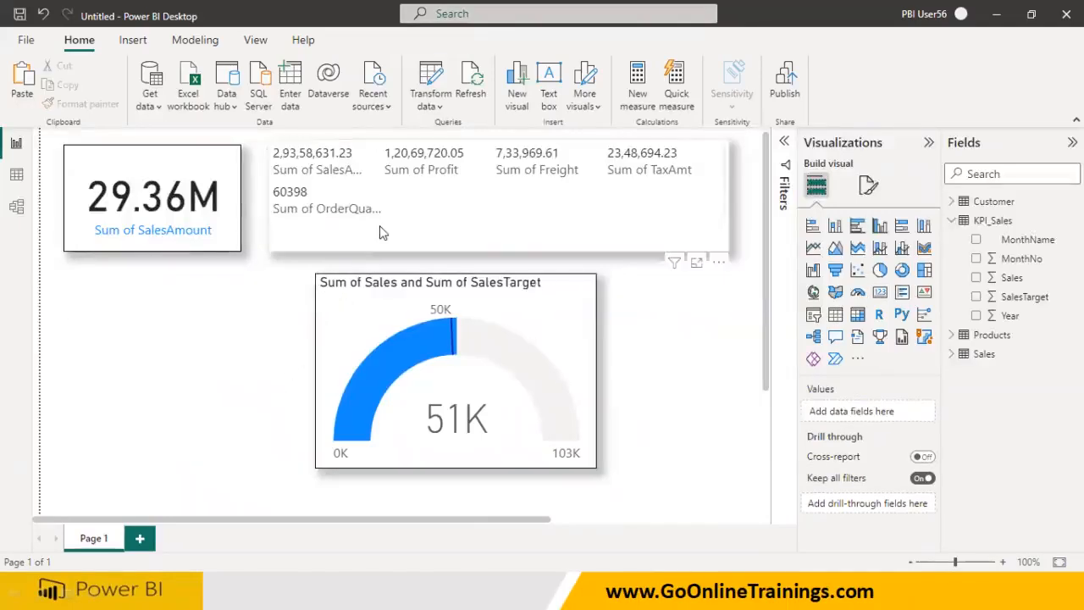
click(381, 232)
key(Delete)
drag(356, 314, 132, 314)
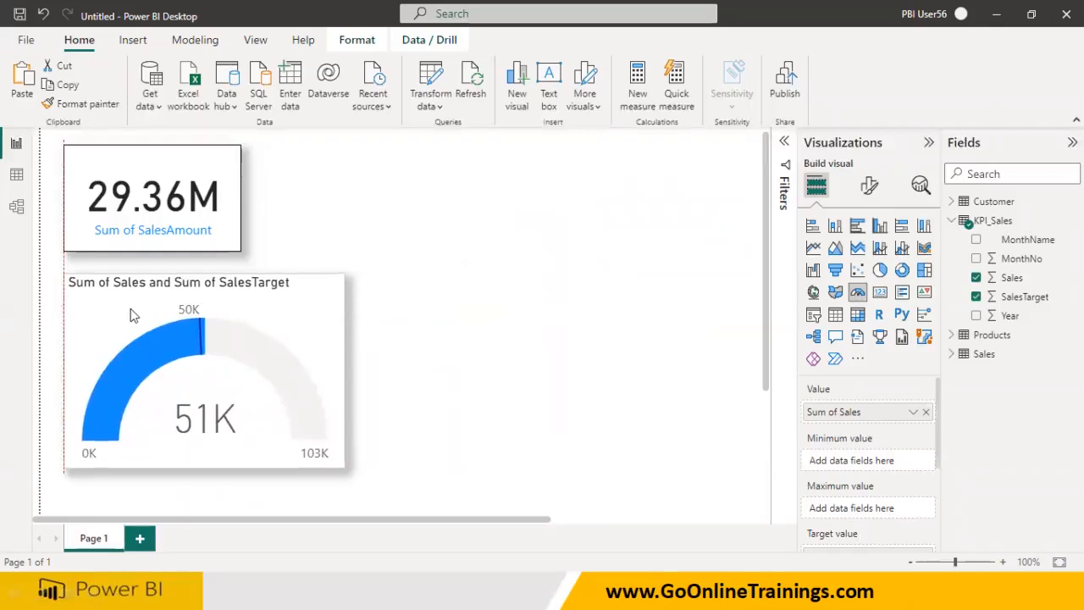
click(464, 285)
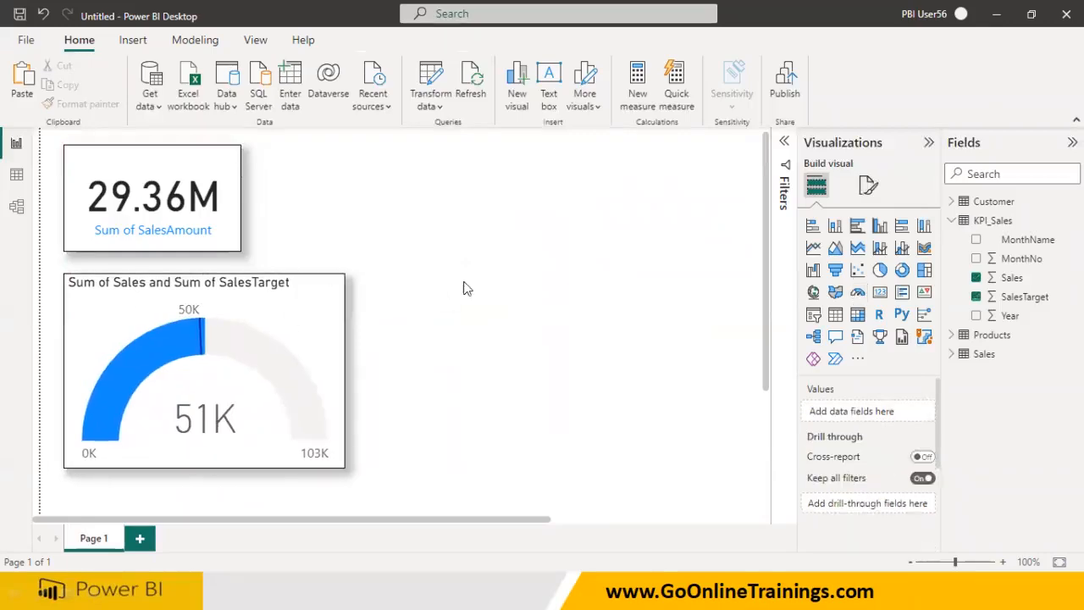
Add a slicer on MonthName from KPI_Sales in the empty area beside the gauge and make it taller
click(813, 315)
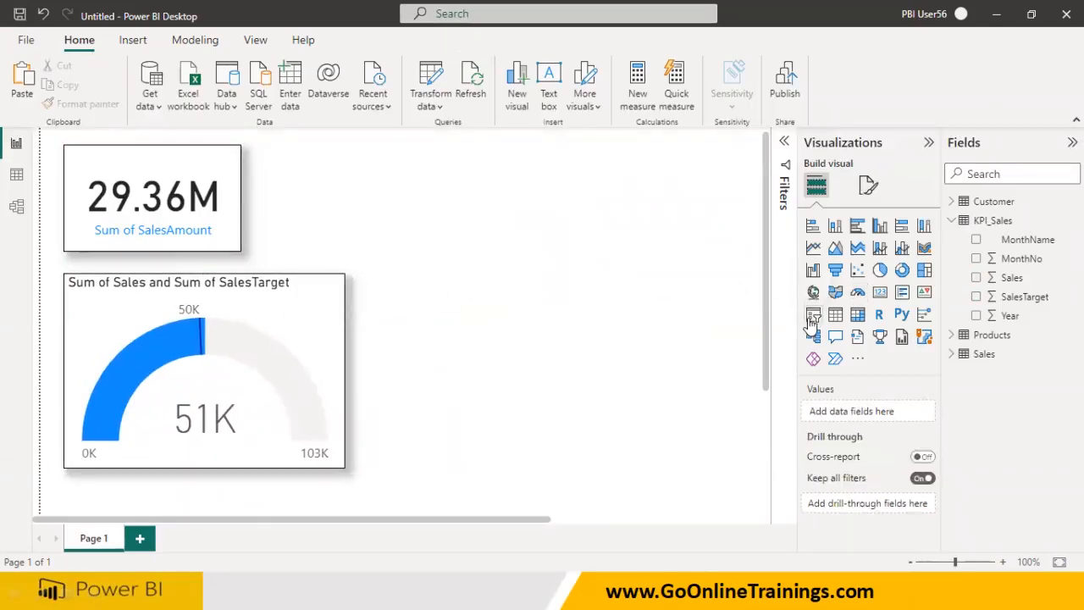
drag(428, 388, 644, 223)
drag(1027, 240, 619, 273)
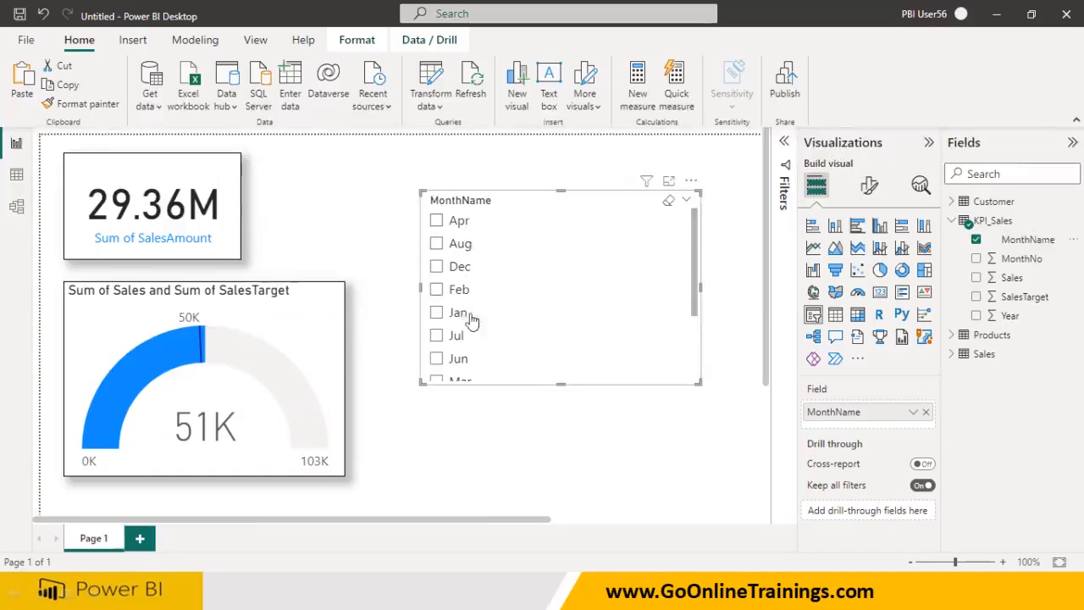
drag(561, 383, 567, 449)
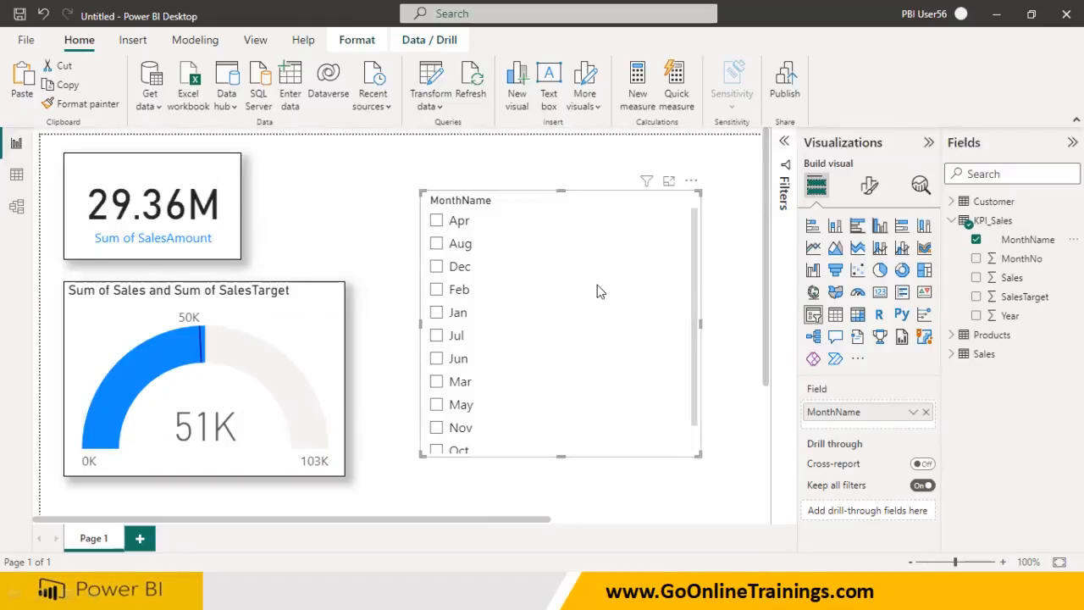
Sort the MonthName column of KPI_Sales by MonthNo
click(1028, 241)
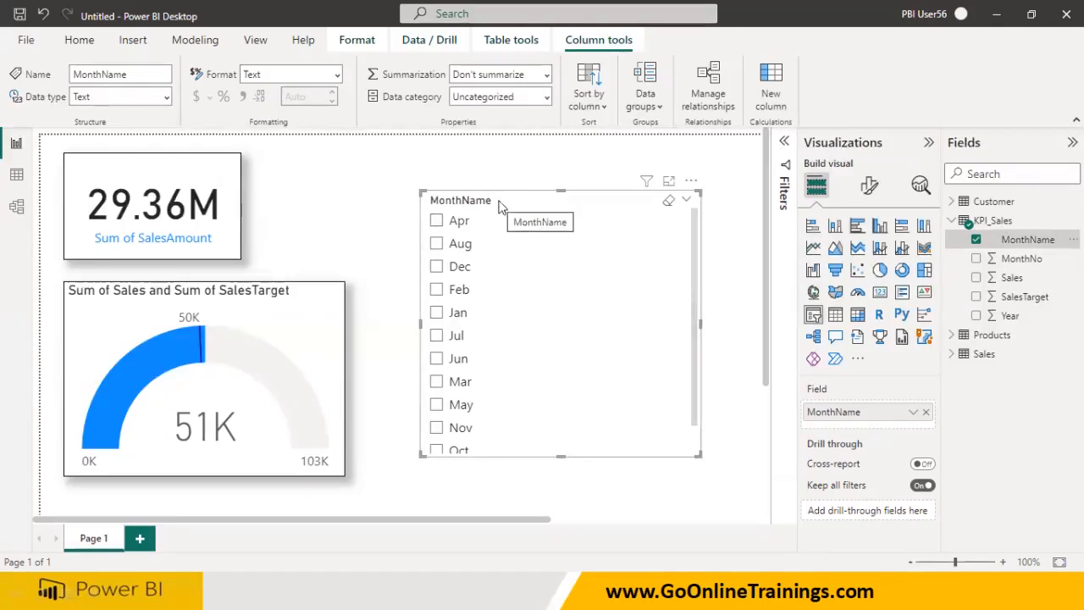
click(648, 494)
click(1028, 241)
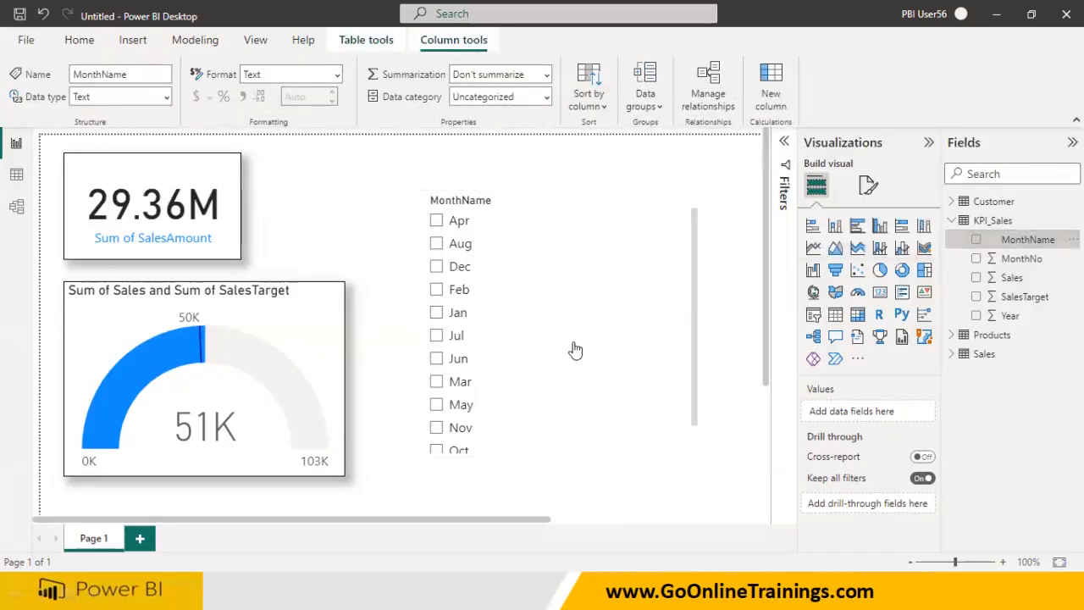
mouse_move(947, 251)
mouse_down()
mouse_move(1041, 255)
mouse_move(982, 219)
mouse_move(921, 247)
mouse_up()
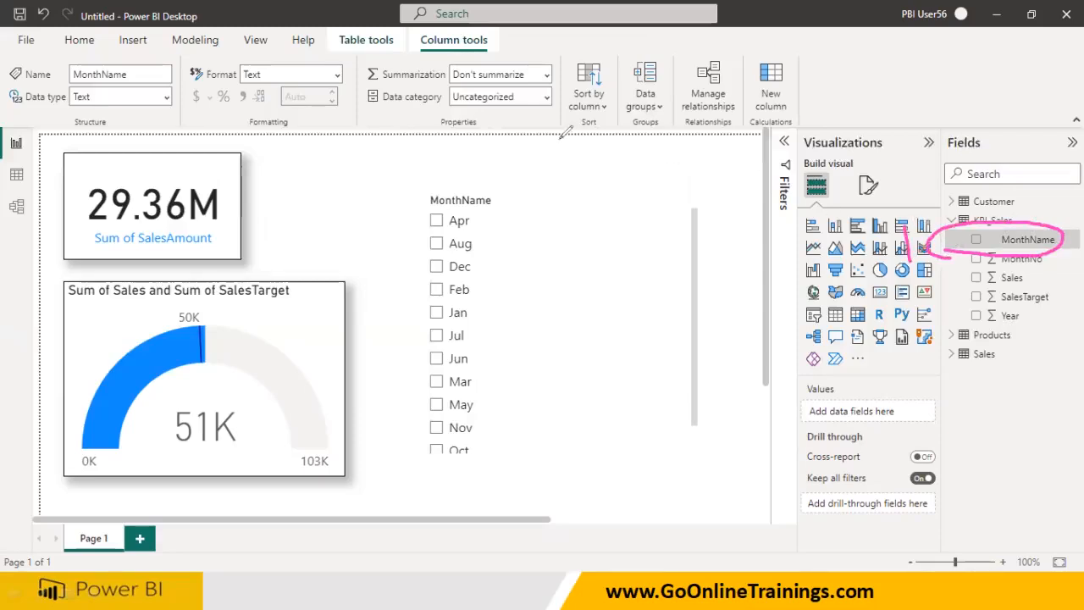
mouse_move(547, 128)
mouse_down()
mouse_move(608, 127)
mouse_move(620, 39)
mouse_move(559, 37)
mouse_move(550, 132)
mouse_up()
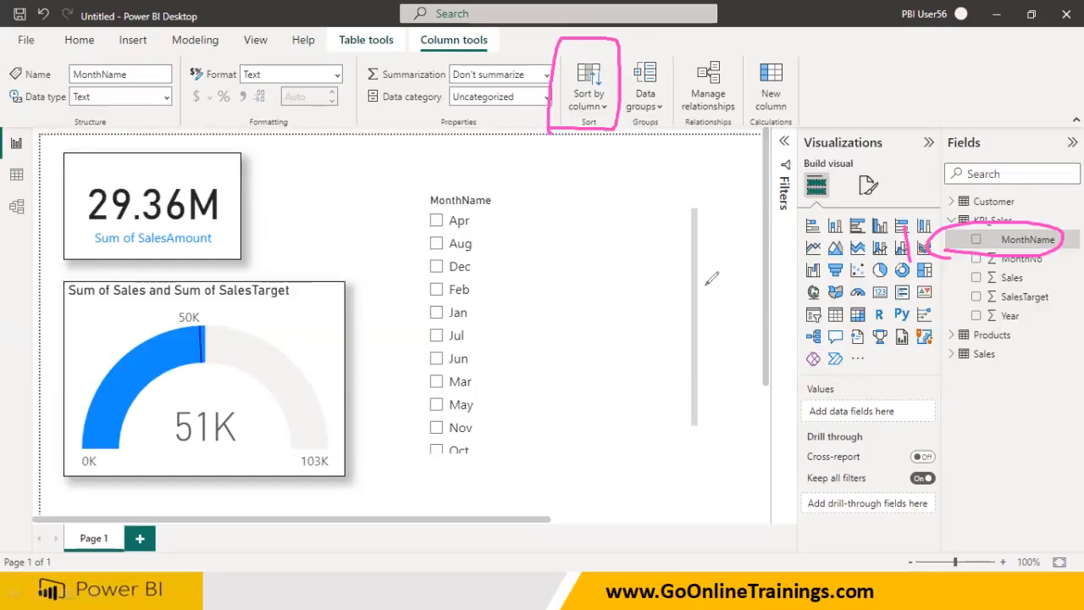
click(606, 107)
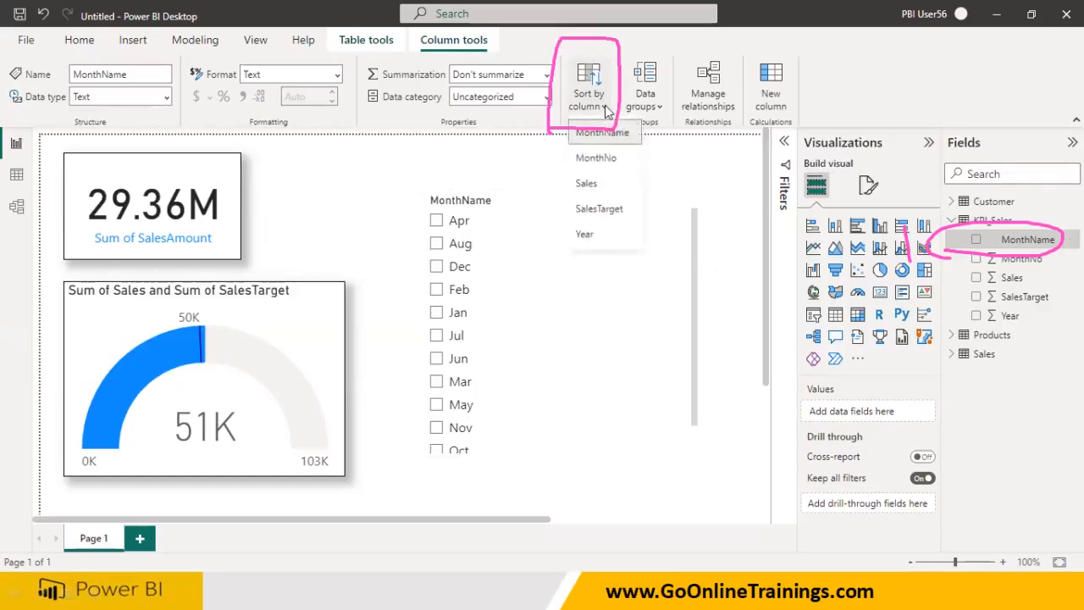
click(604, 160)
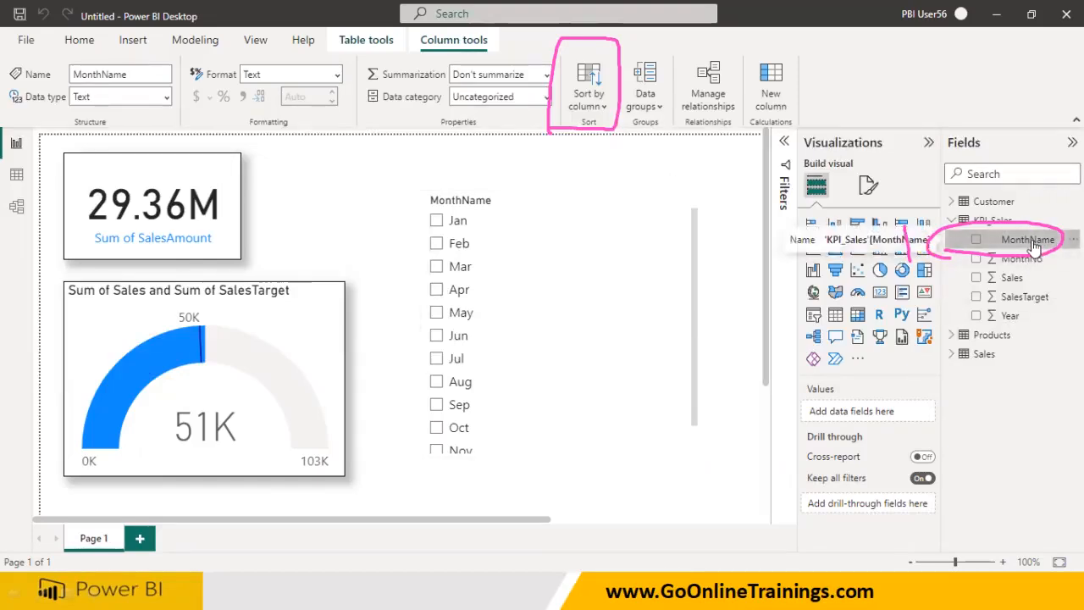
Switch the MonthName column's sorting back to MonthName and reapply sorting by MonthNo
click(605, 108)
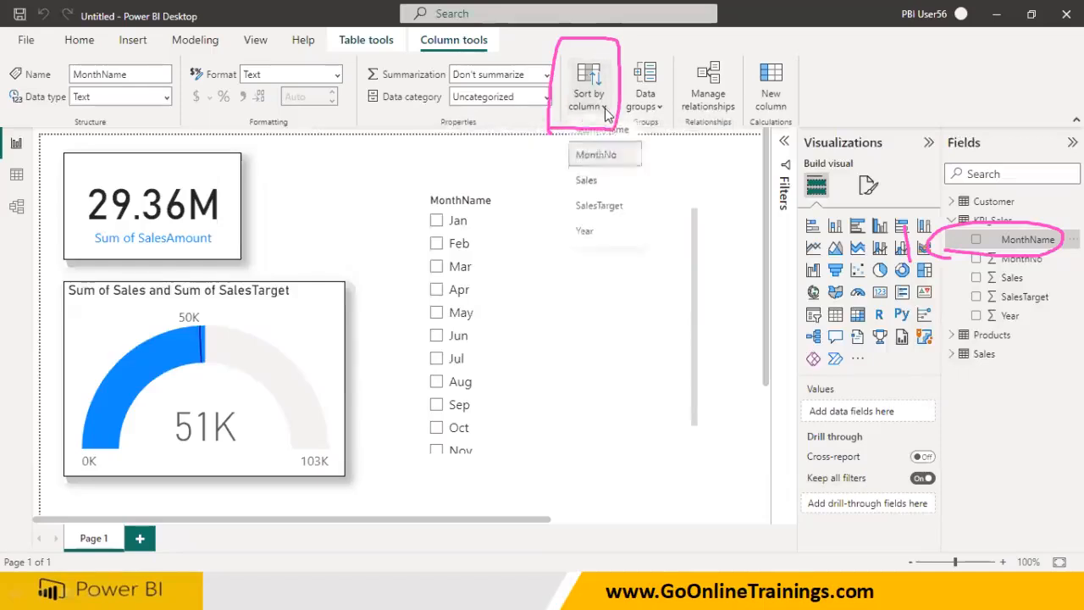
click(604, 130)
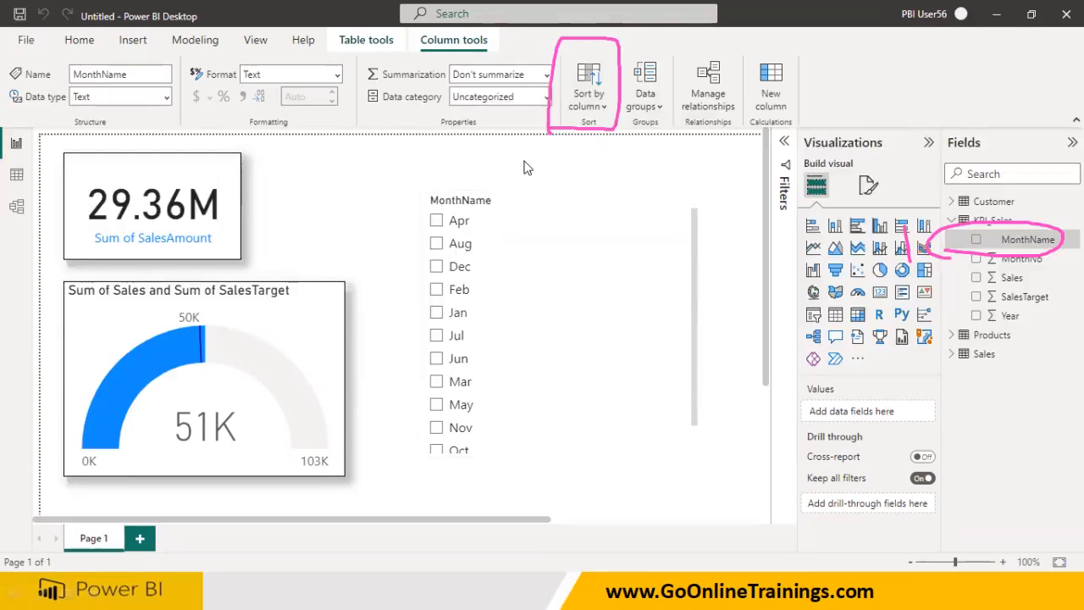
click(605, 111)
click(597, 158)
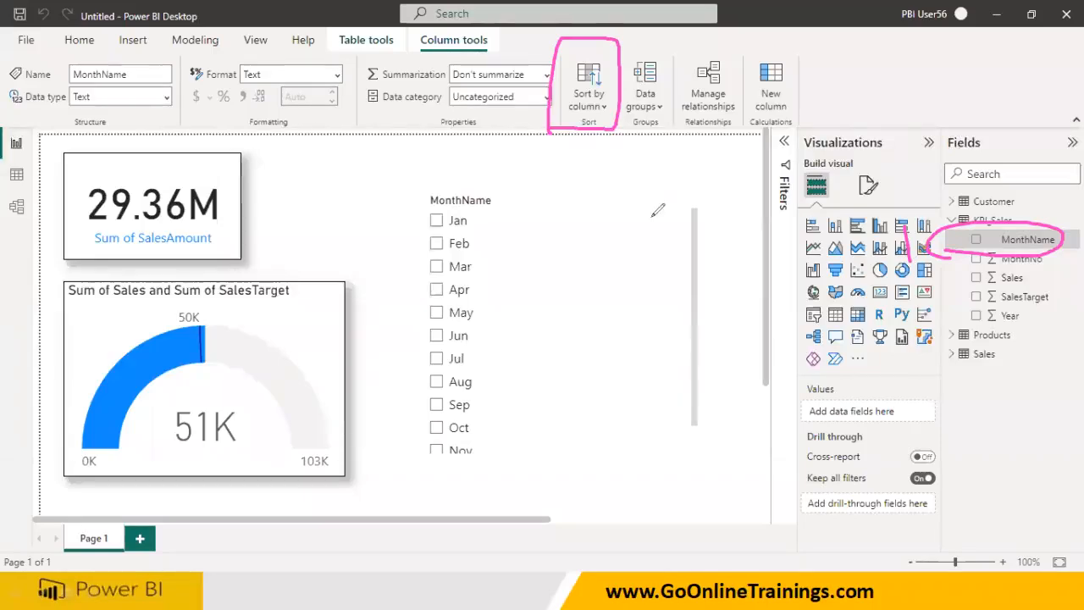
key(Escape)
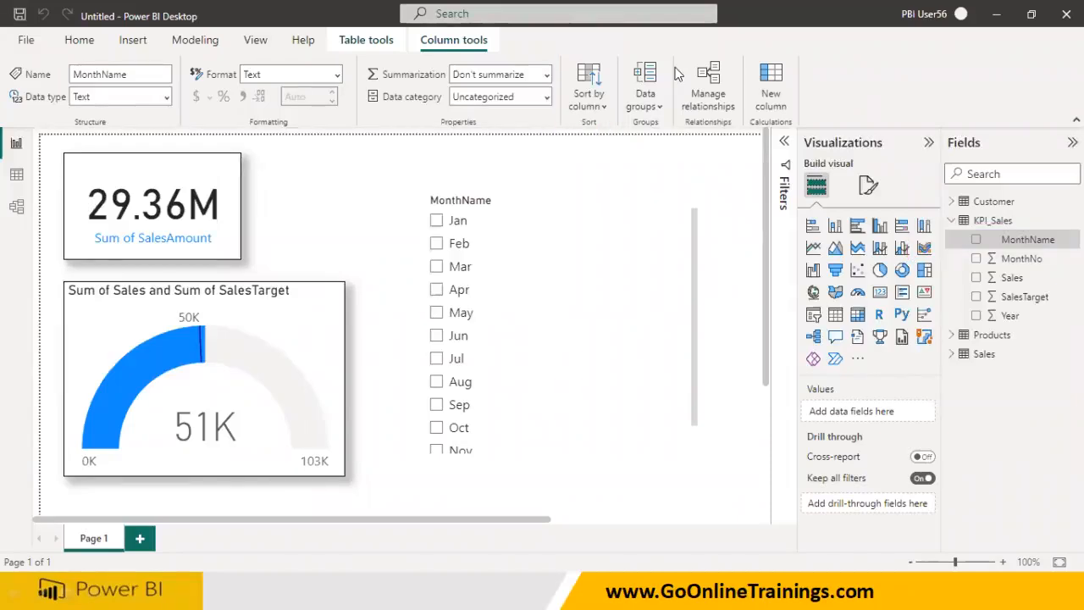
Copy the Sum of SalesAmount card's formatting onto the MonthName slicer
click(217, 242)
click(82, 103)
click(542, 245)
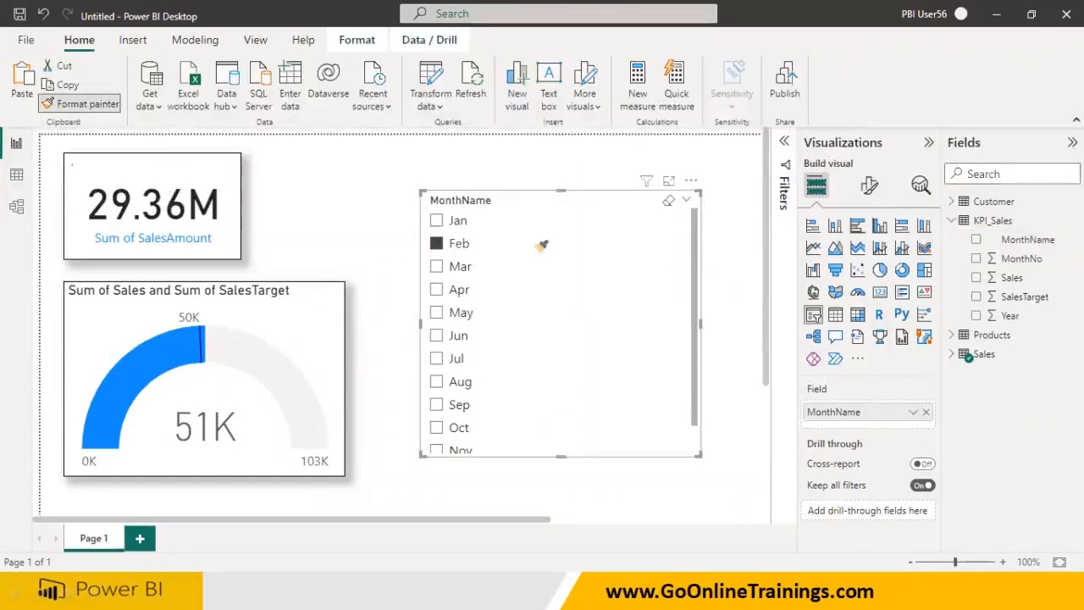
Filter the gauge by Jan, Feb and Mar in turn with the MonthName slicer
click(436, 222)
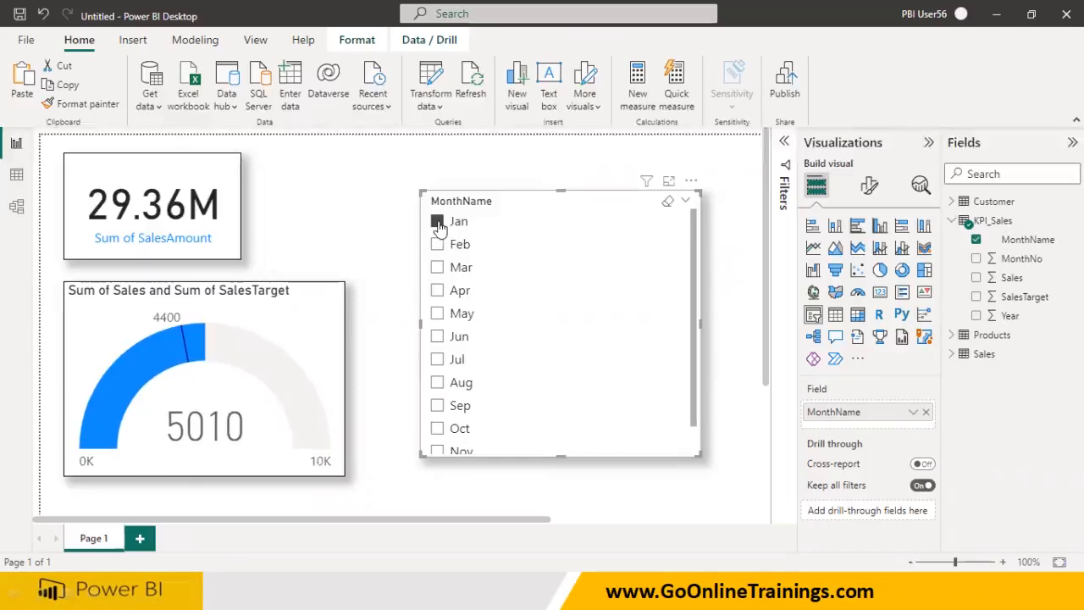
click(437, 244)
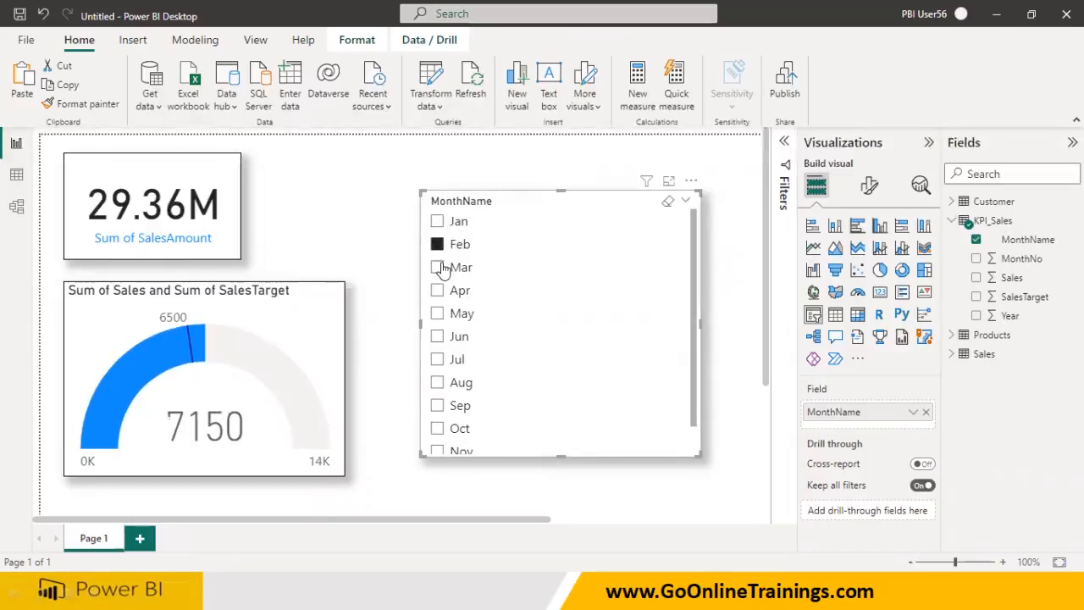
click(437, 267)
Resize the MonthName slicer and position it lower on the page, leaving free space above it
drag(697, 455, 684, 481)
drag(634, 368, 602, 326)
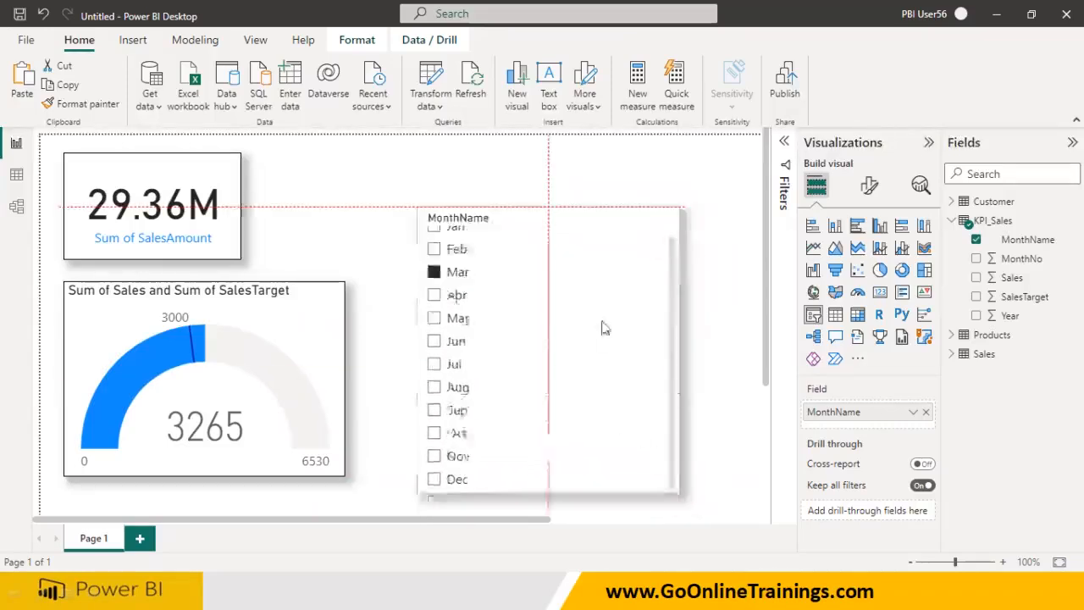
drag(677, 437, 645, 442)
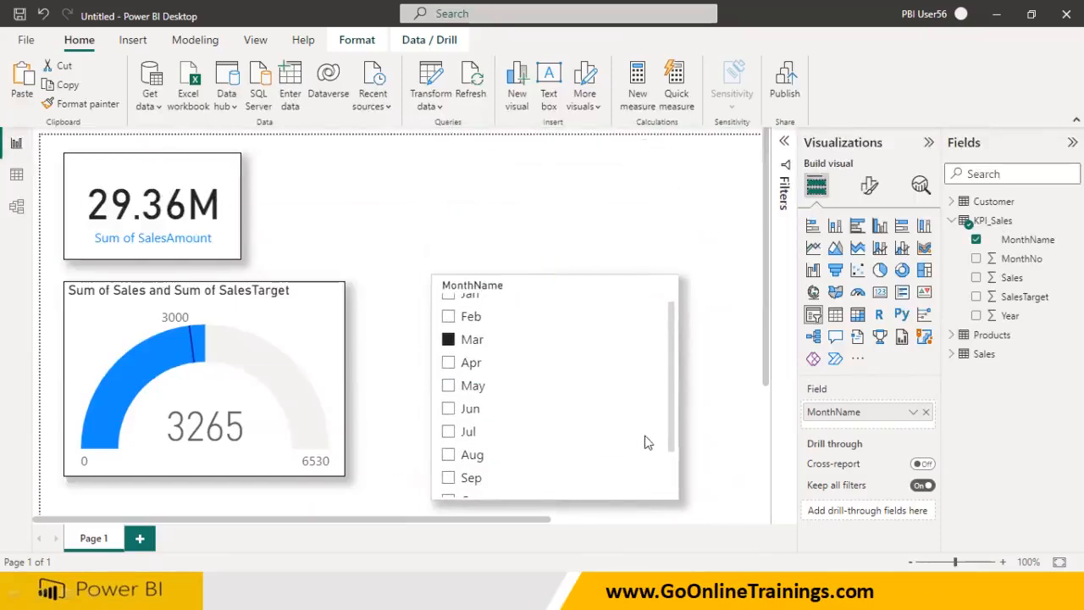
Add a second, smaller slicer and place it above the MonthName slicer
click(621, 185)
click(812, 316)
drag(726, 218, 450, 205)
Copy the MonthName slicer's formatting onto the empty slicer and assign Year from KPI_Sales as its field
click(518, 337)
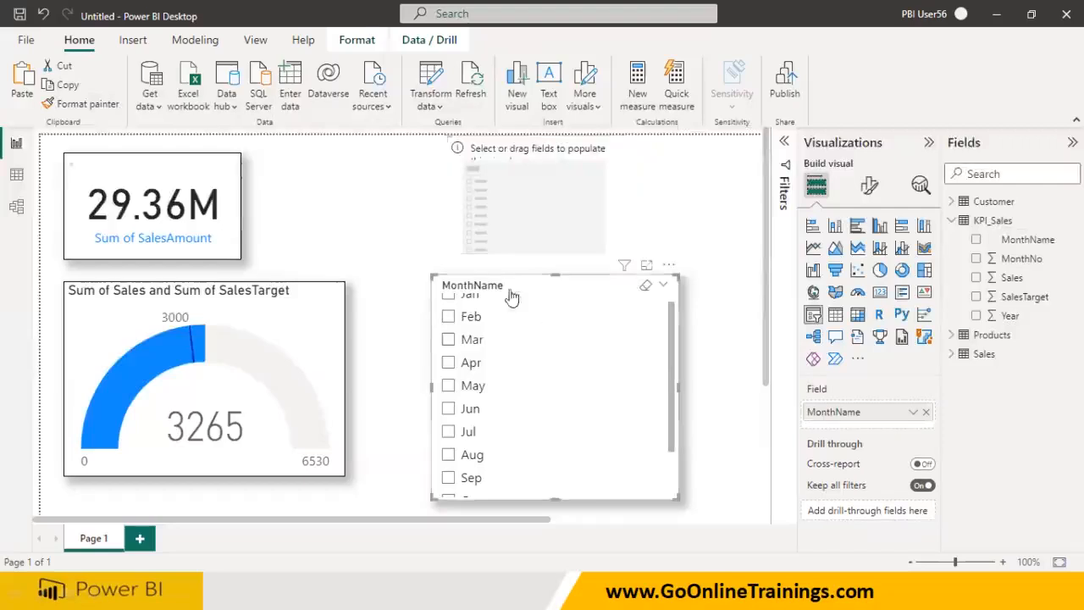
click(110, 105)
click(529, 222)
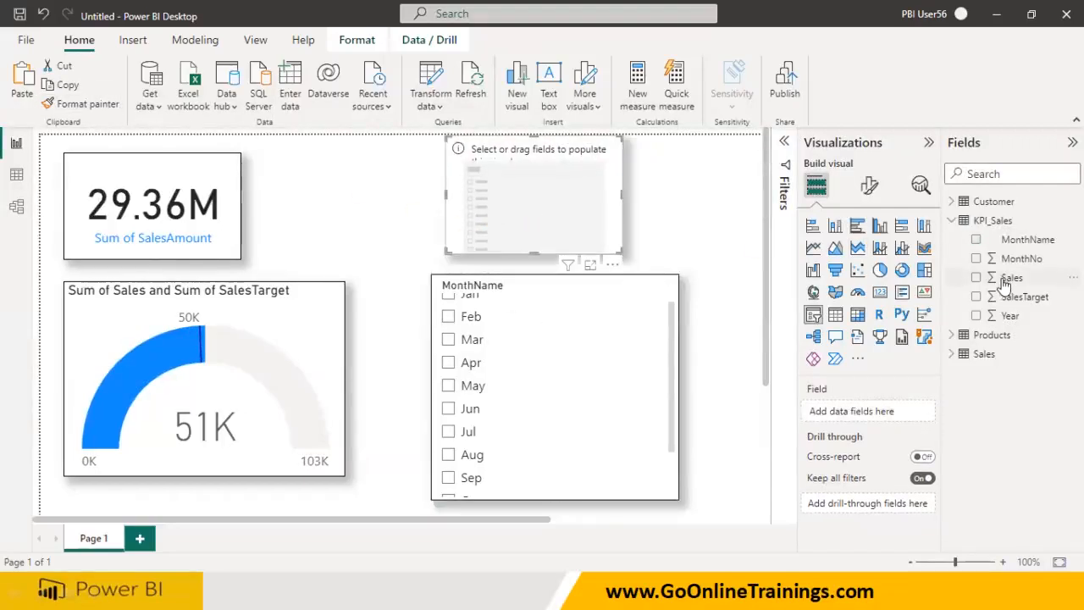
drag(986, 315, 561, 206)
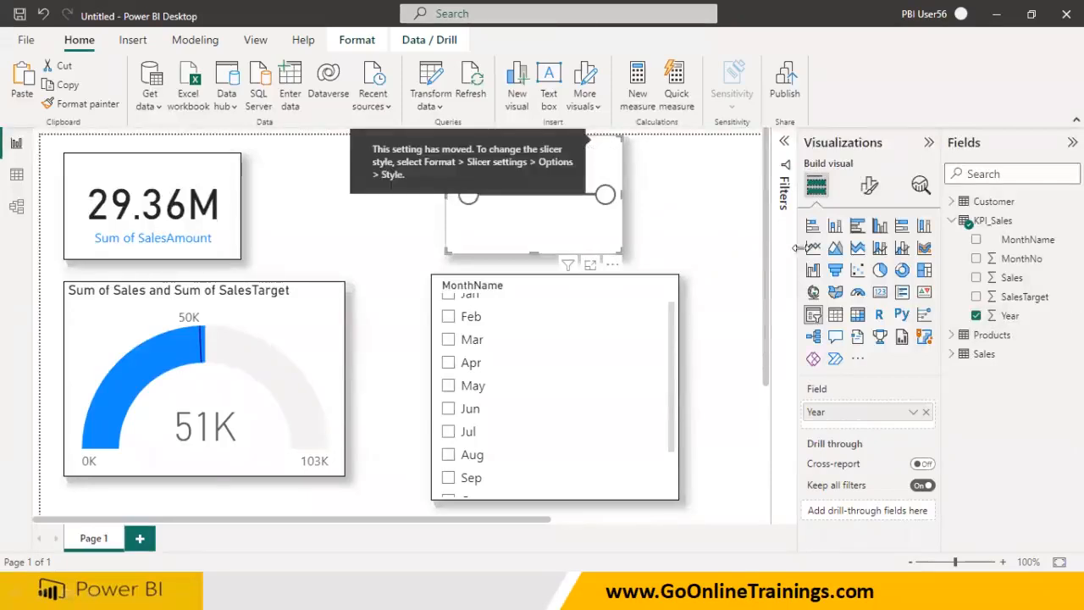
Set the Year slicer's style to Vertical list and move the slicer beside the Sum of SalesAmount card
click(869, 186)
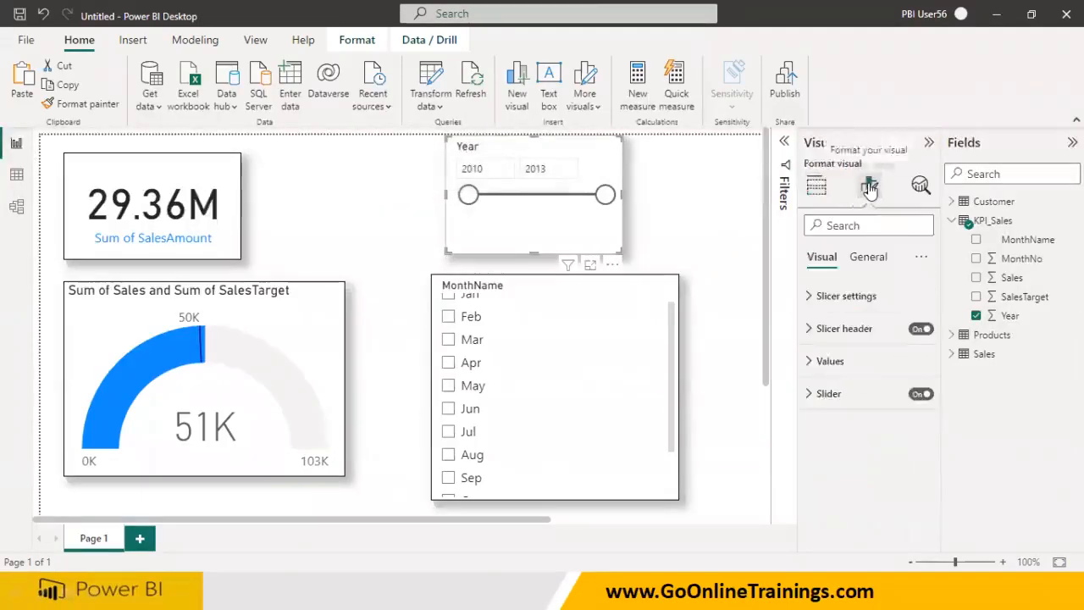
click(846, 295)
click(857, 369)
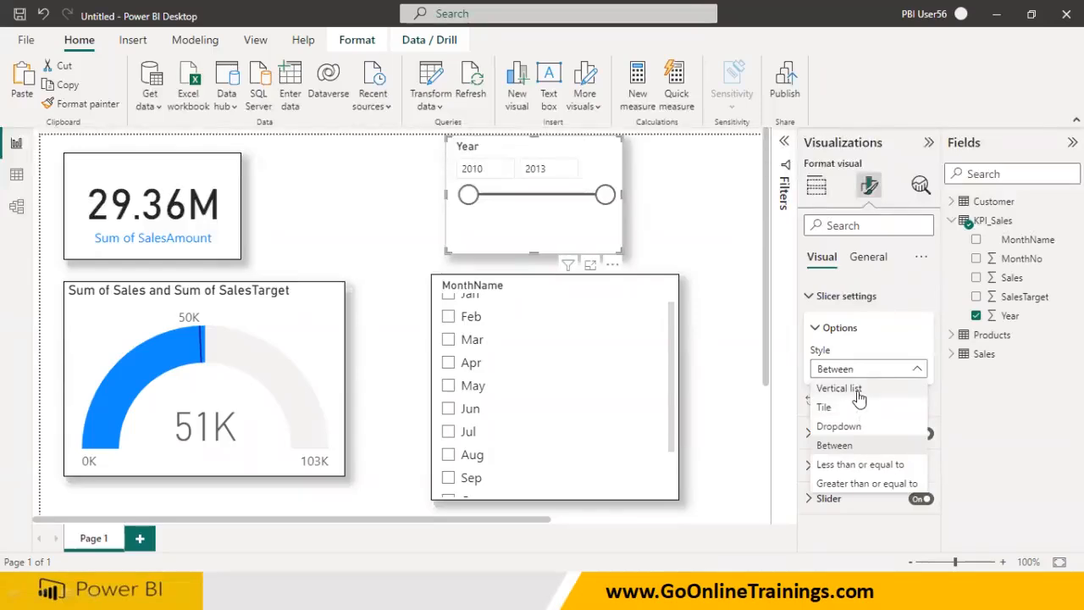
click(858, 392)
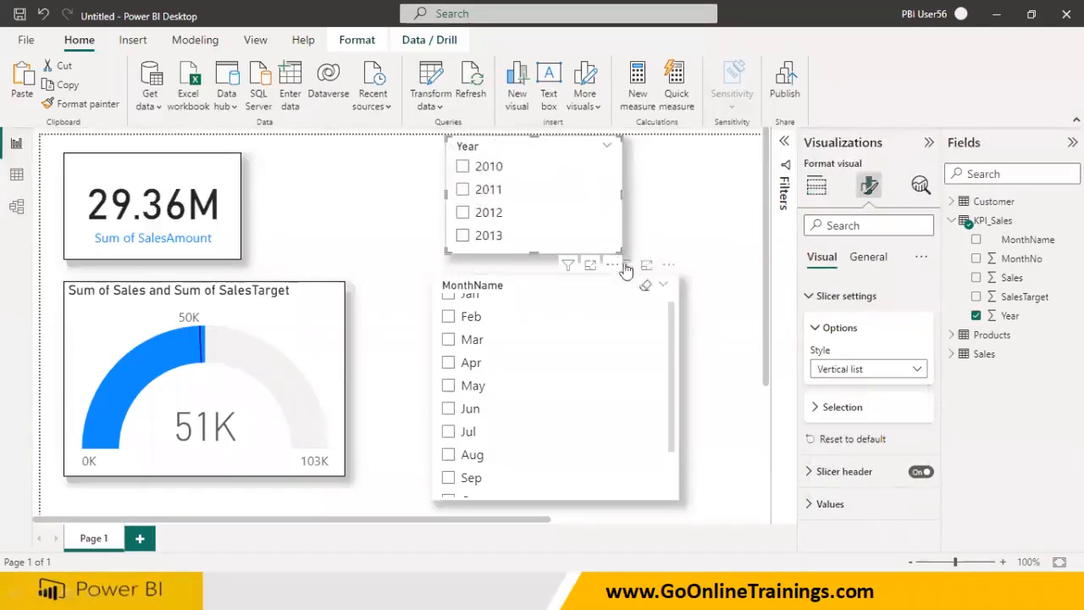
drag(586, 230, 430, 227)
Filter the gauge to year 2010 and month Jan using the two slicers
click(307, 166)
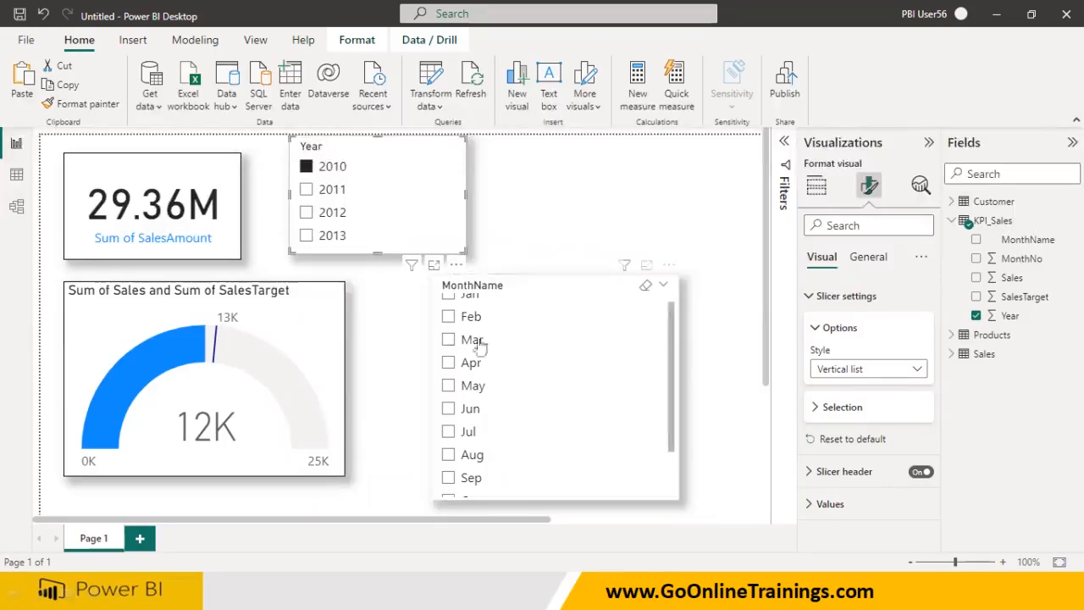
scroll(555, 356, up, 1)
click(447, 306)
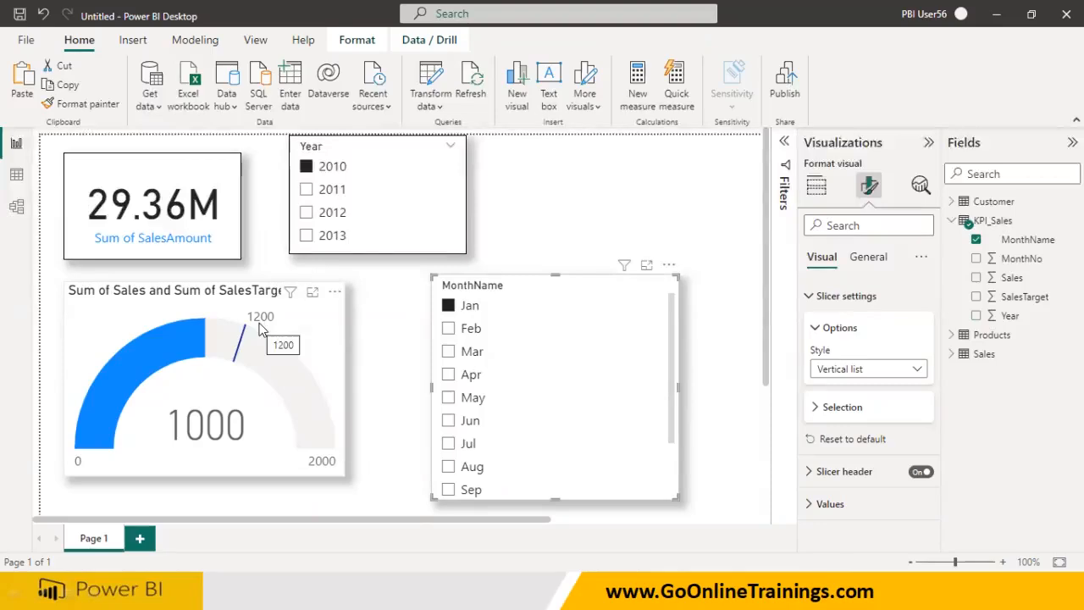
Compare sales with target on the gauge for Feb, Mar and Apr 2010, one month at a time
click(448, 329)
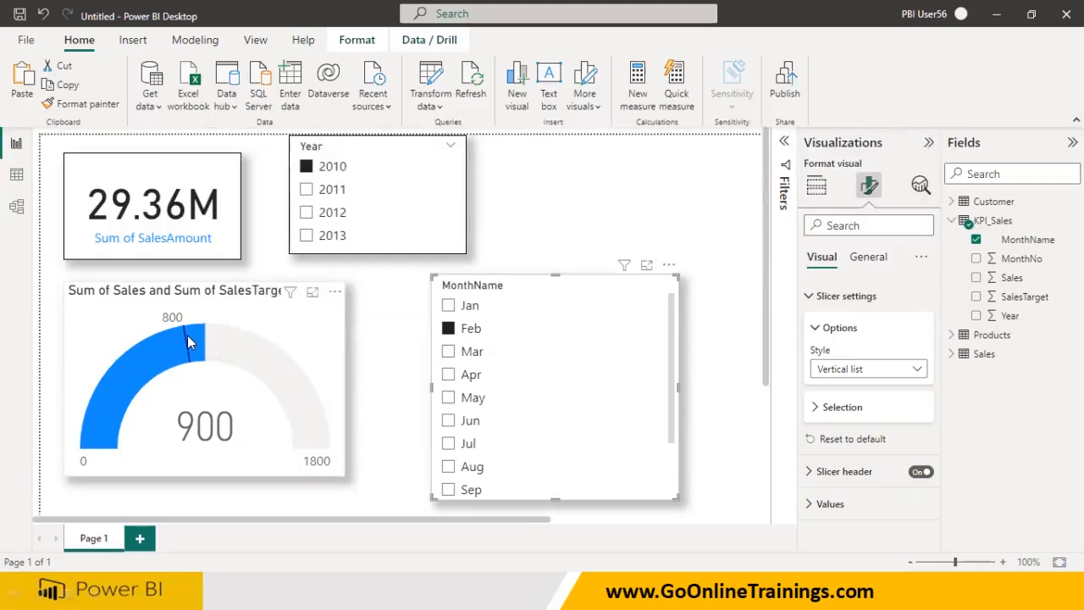
mouse_move(188, 337)
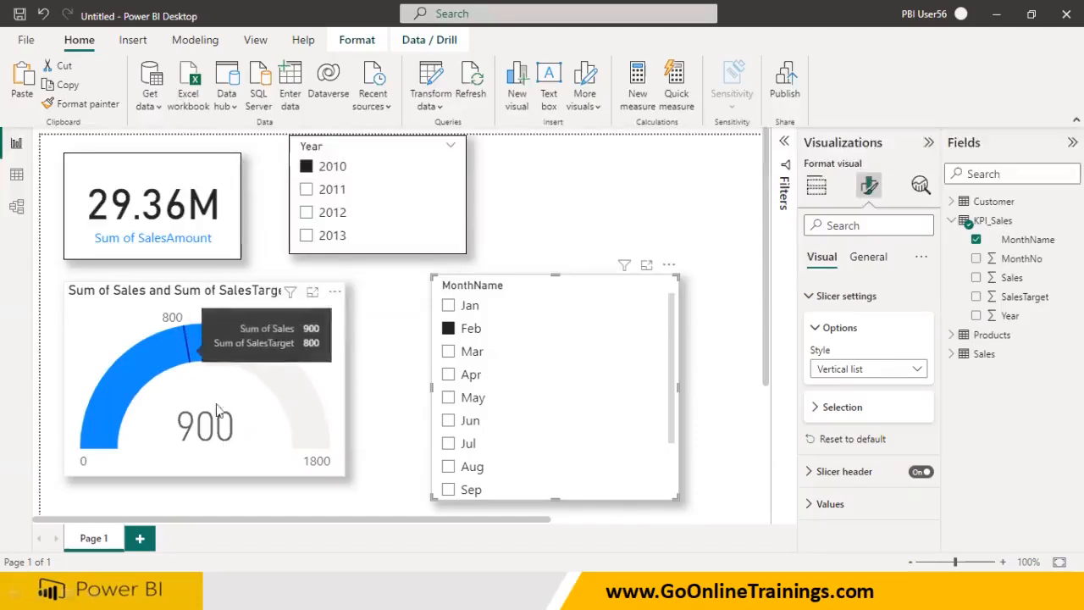
click(448, 352)
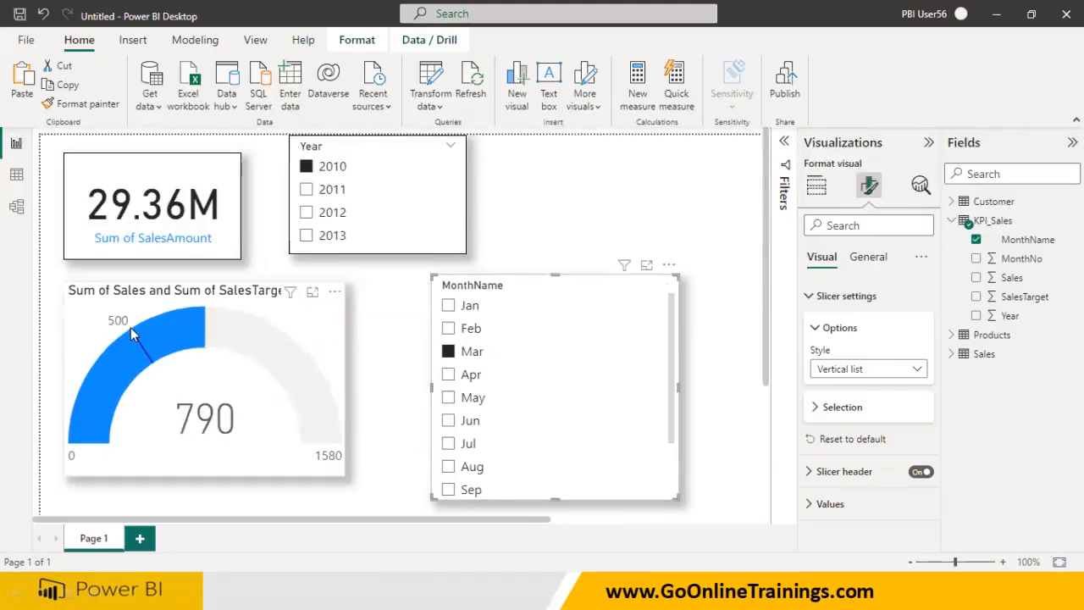
mouse_move(131, 332)
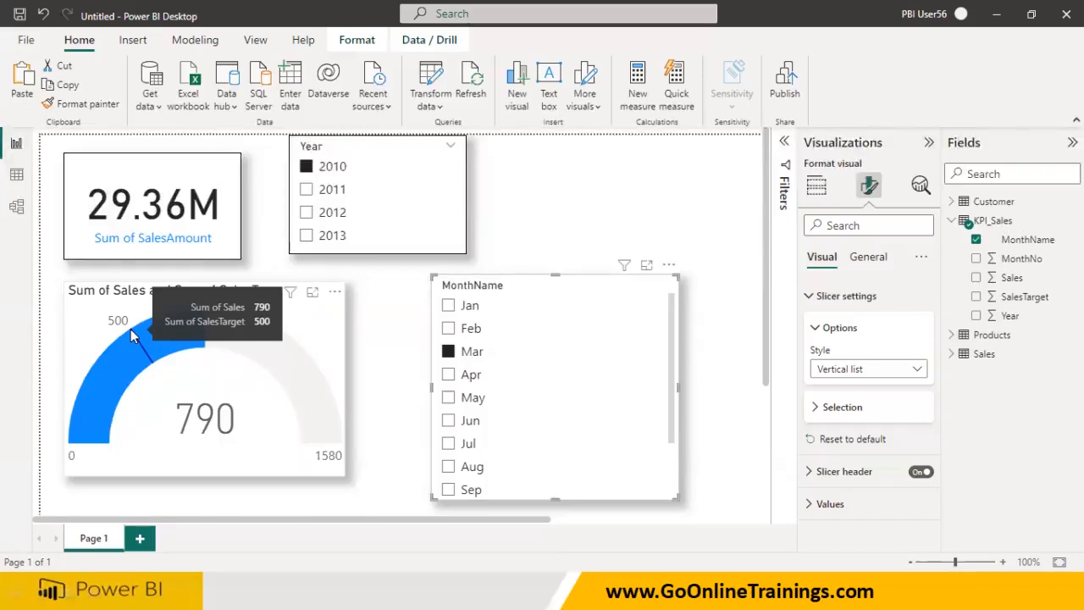
click(449, 378)
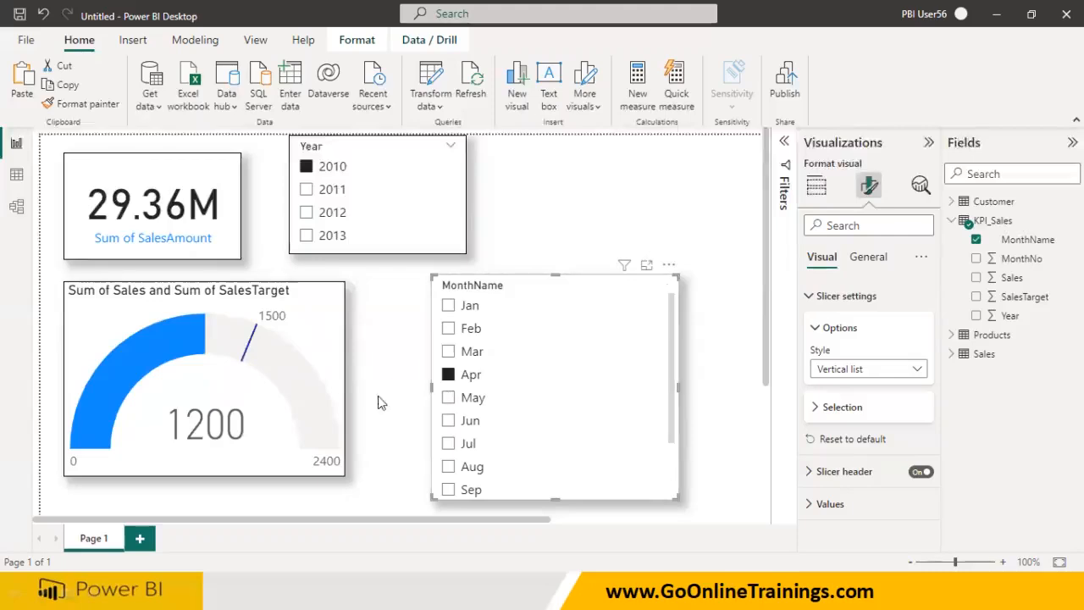
mouse_move(251, 346)
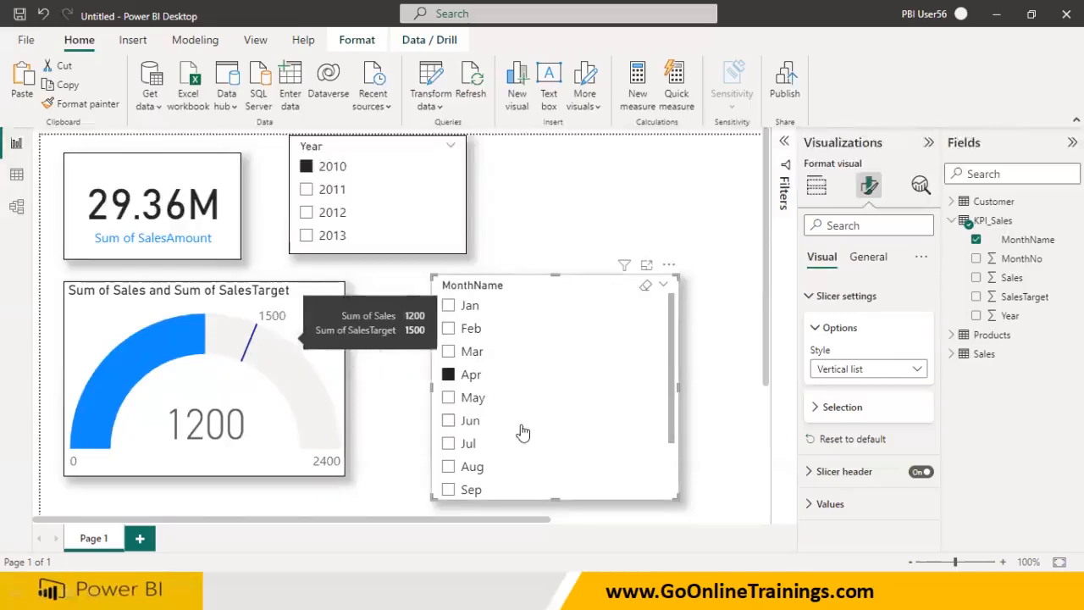
Check the gauge for each month from May through Sep 2010 using the MonthName slicer
click(447, 397)
click(448, 420)
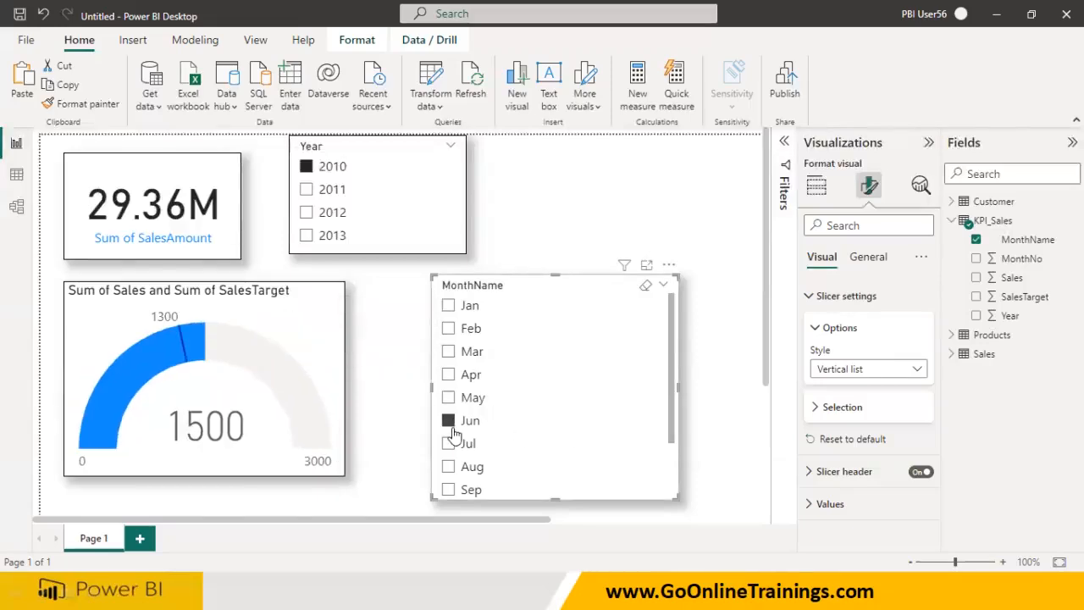
click(448, 442)
click(448, 466)
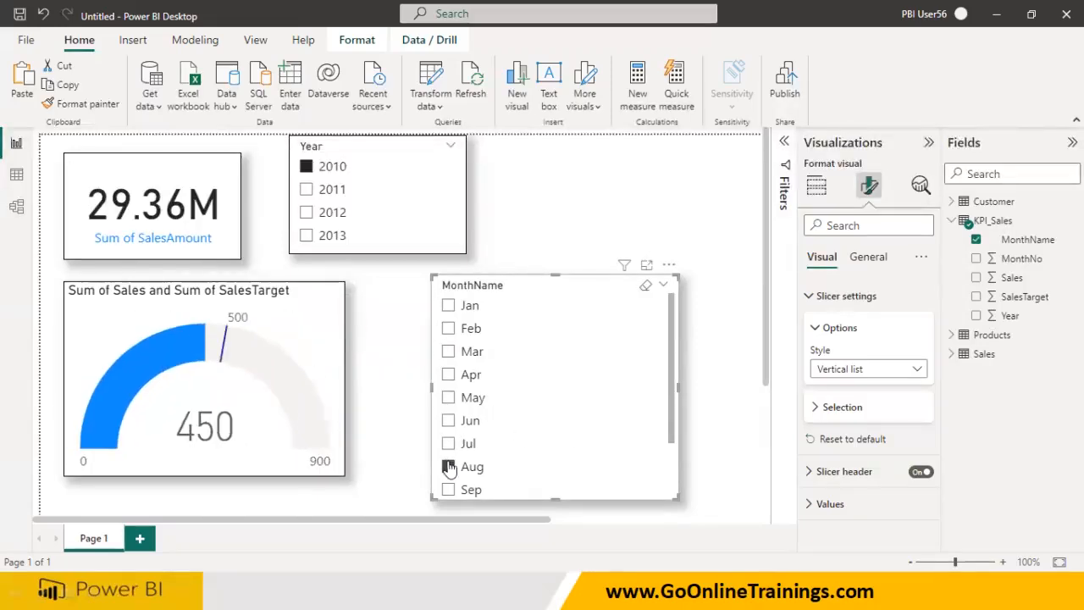
click(448, 489)
scroll(453, 492, down, 2)
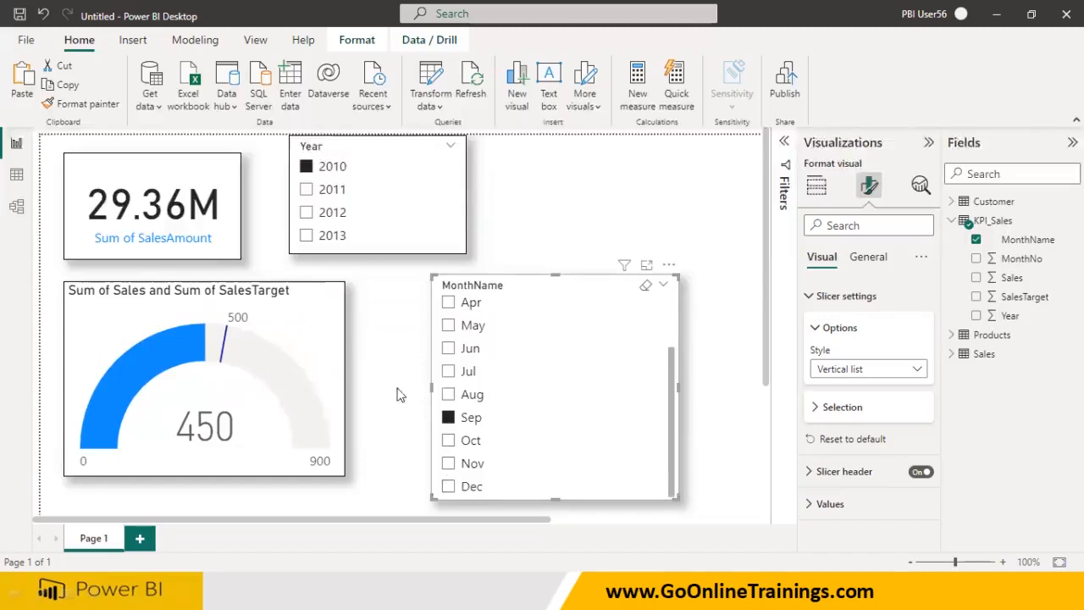
Switch the Year slicer to 2011 and view the gauge for Oct and Nov, ending on Sep
click(307, 190)
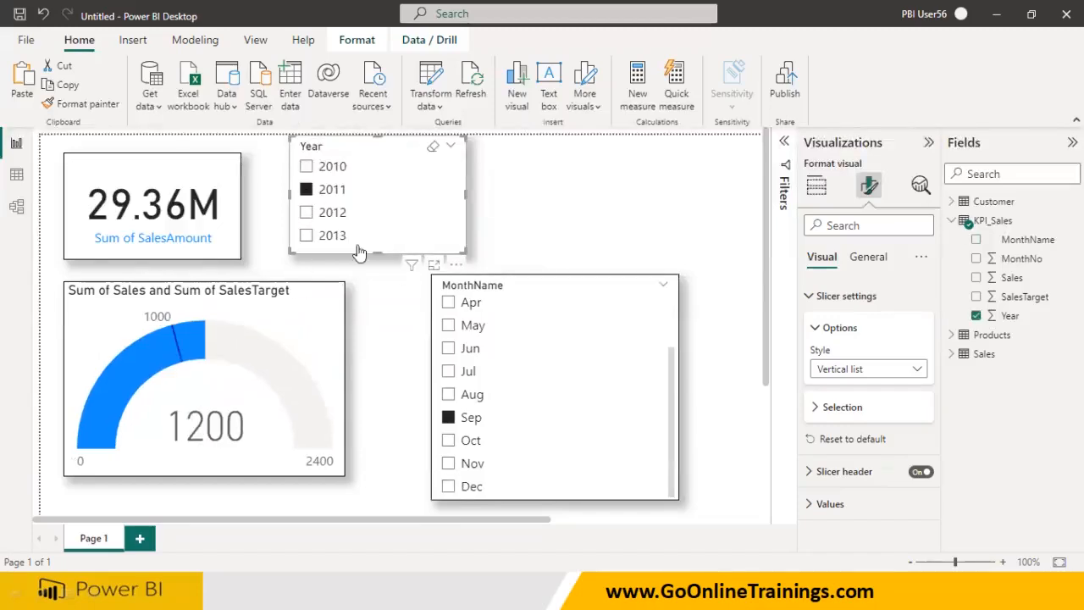
click(451, 440)
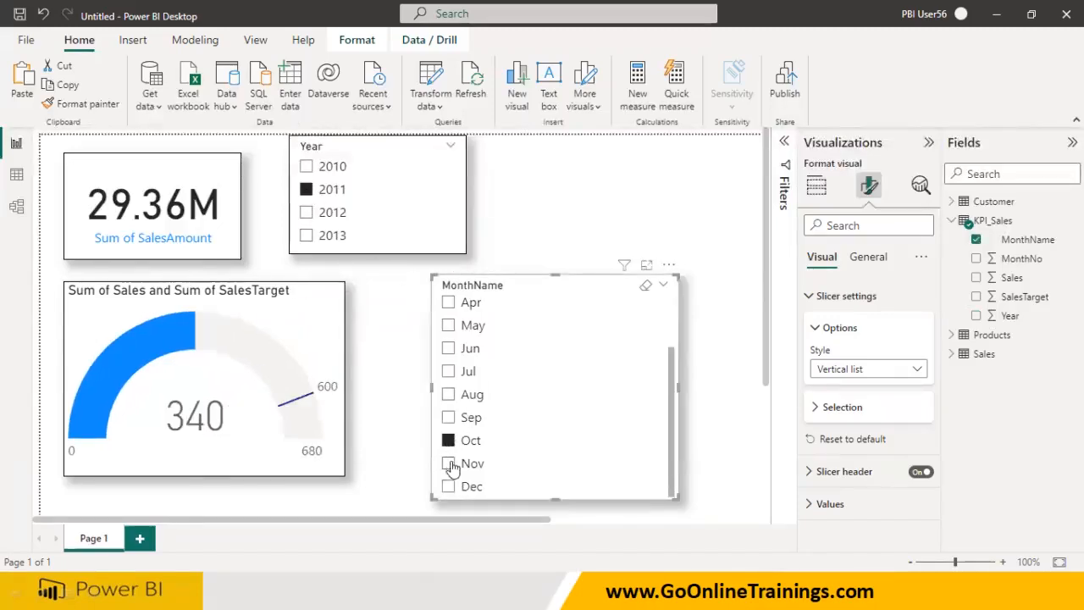
click(449, 462)
click(448, 441)
click(448, 417)
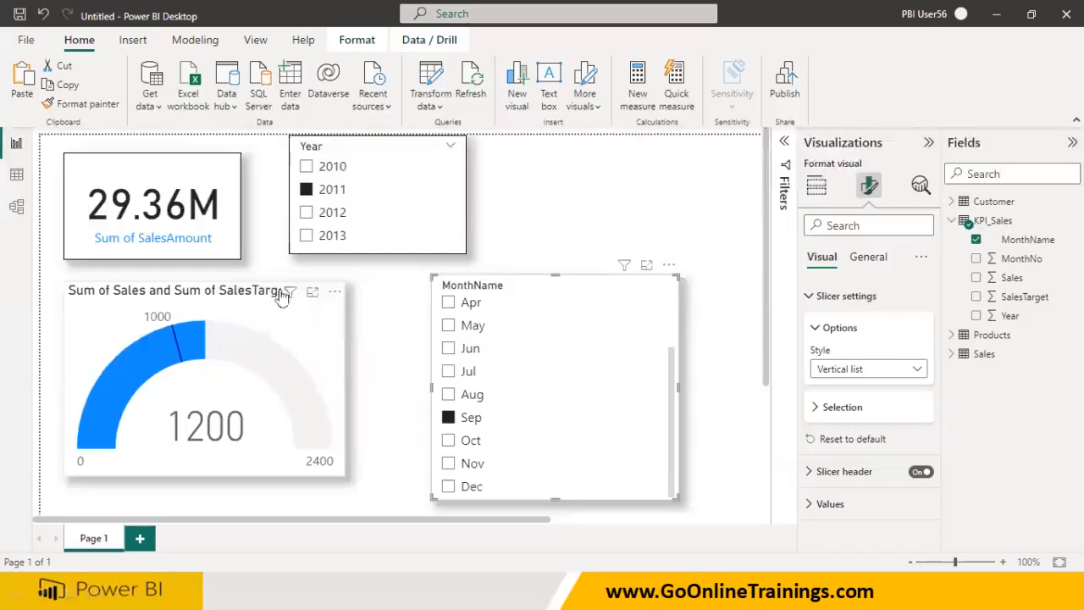
mouse_move(109, 441)
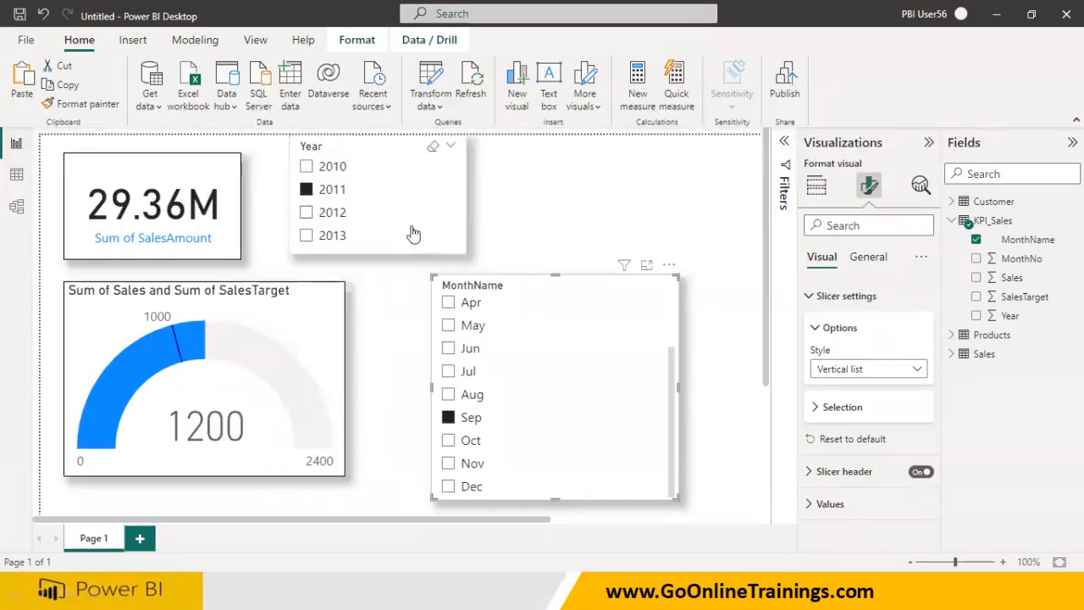
mouse_move(254, 396)
mouse_down()
mouse_move(163, 455)
mouse_move(250, 387)
mouse_move(287, 406)
mouse_move(296, 385)
mouse_move(344, 436)
mouse_up()
mouse_move(289, 474)
mouse_down()
mouse_move(357, 447)
mouse_move(353, 437)
mouse_up()
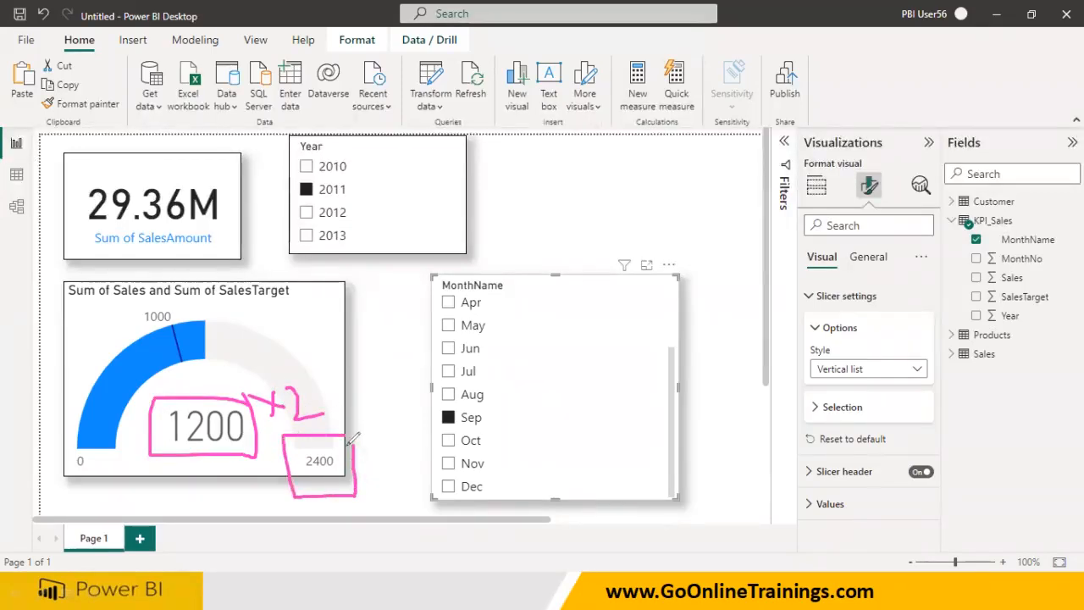
mouse_move(101, 444)
mouse_down()
mouse_move(113, 411)
mouse_move(310, 421)
mouse_move(193, 352)
mouse_move(90, 444)
mouse_move(279, 397)
mouse_move(259, 356)
mouse_move(292, 424)
mouse_move(316, 426)
mouse_up()
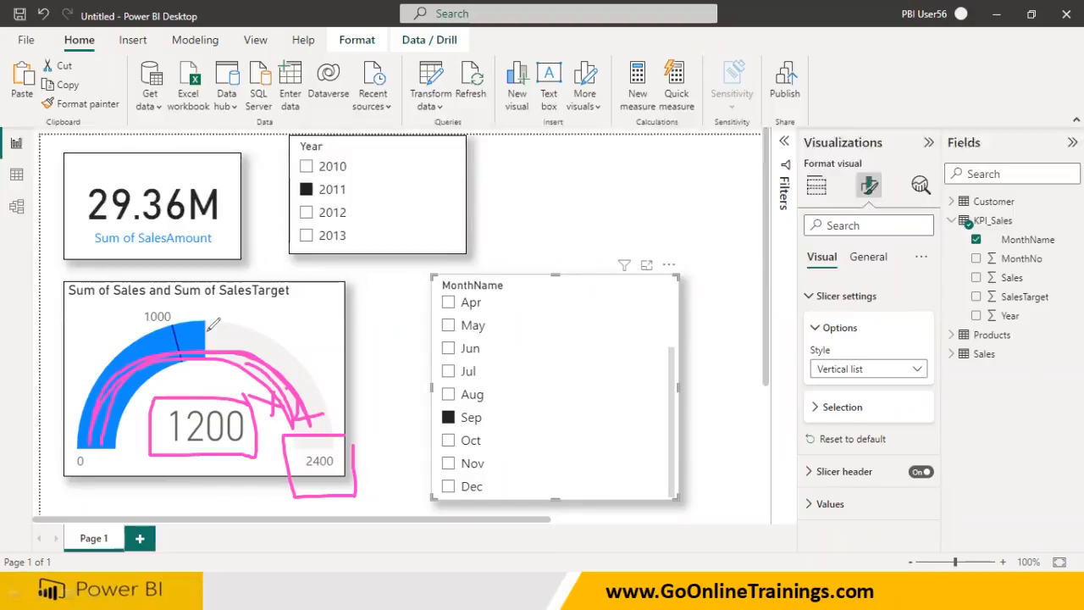
key(e)
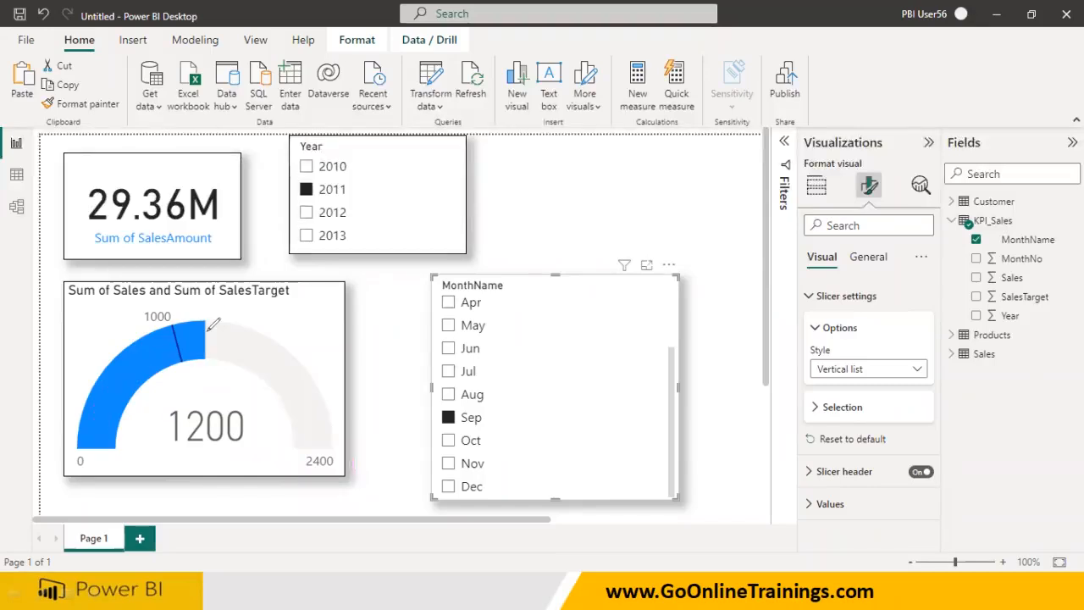
Compare the 2011 gauge readings for Jun through Sep, leaving the MonthName slicer on Oct
click(451, 371)
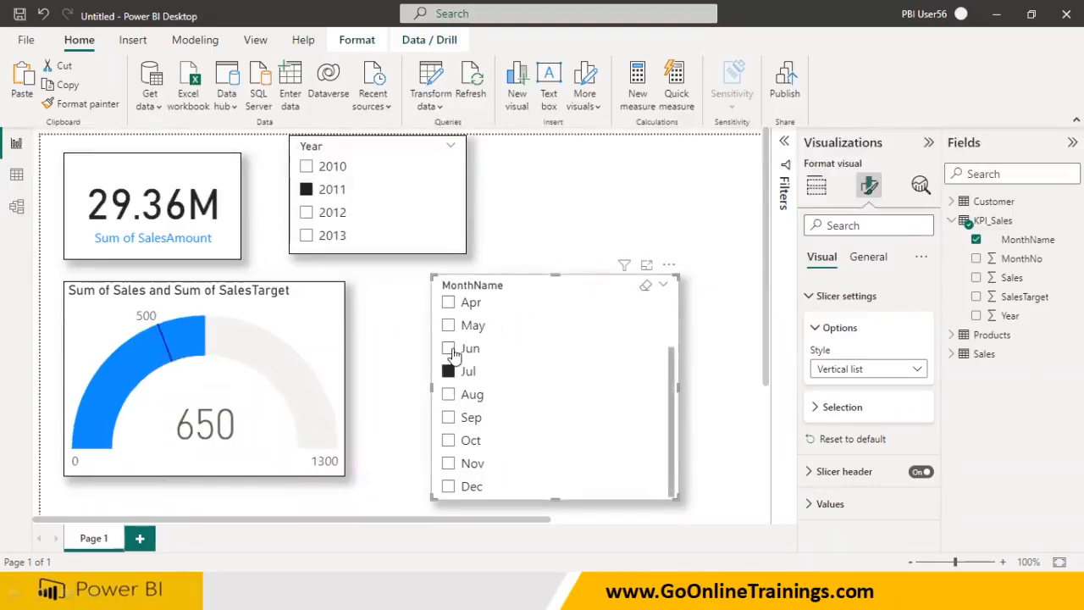
click(452, 351)
mouse_move(207, 343)
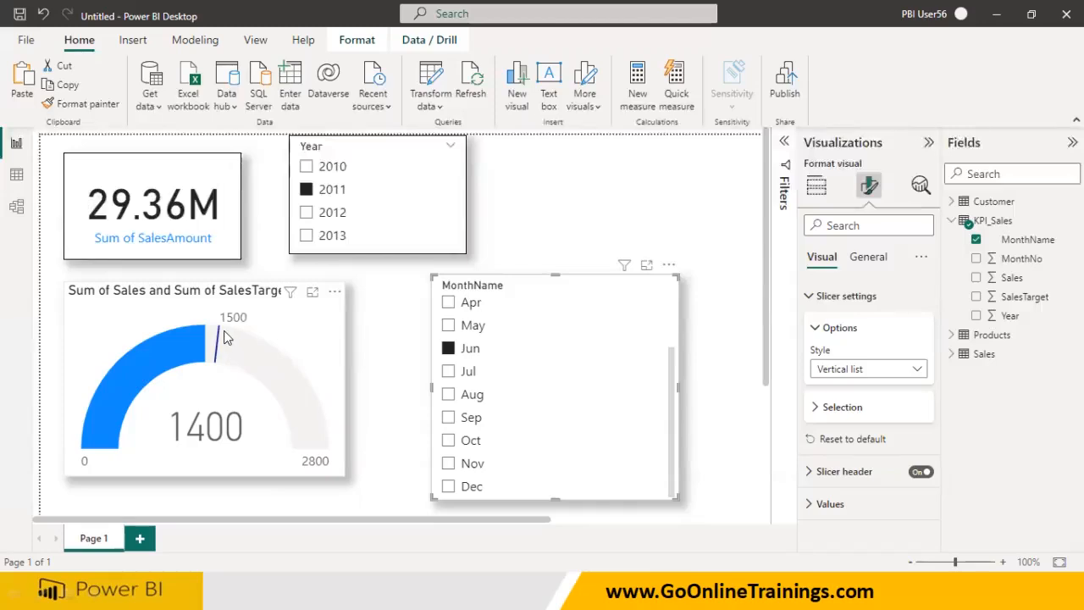
click(449, 372)
click(448, 393)
click(449, 417)
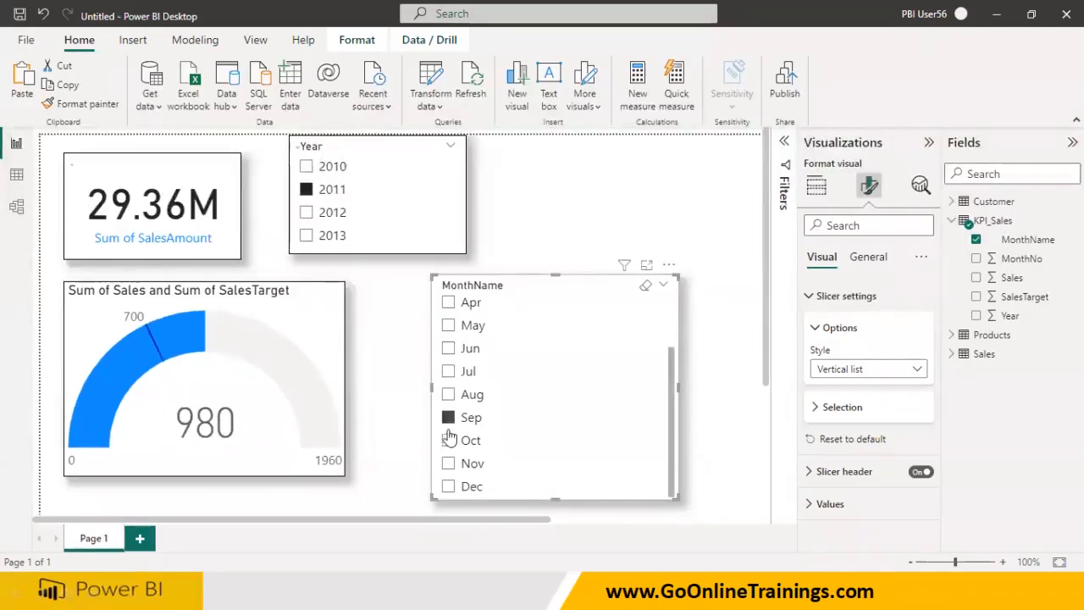
click(448, 439)
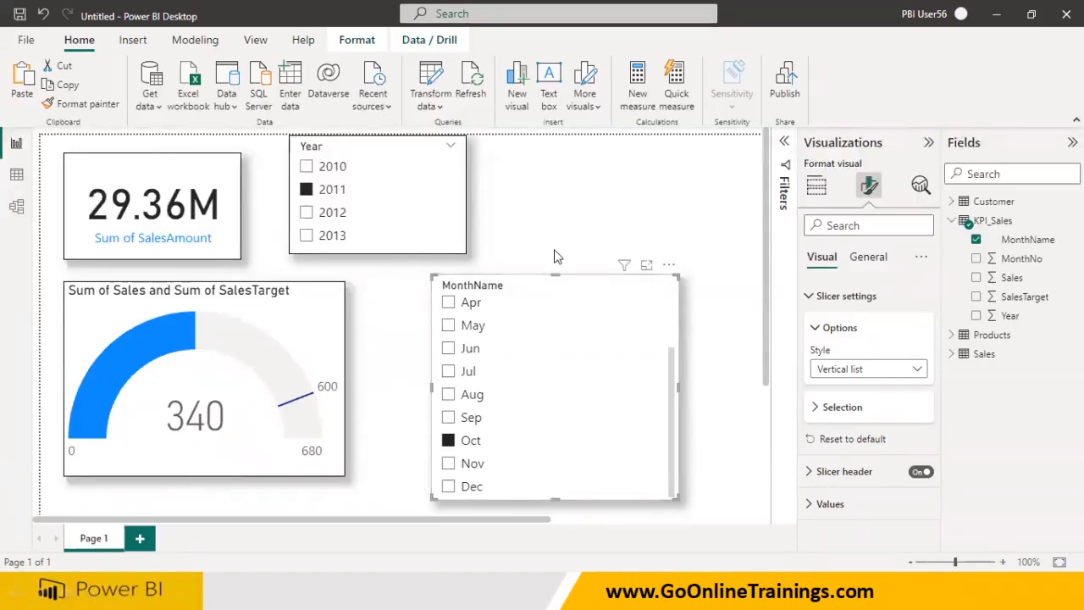
Add a second page to the report and set its page view to actual size at 100%
click(141, 539)
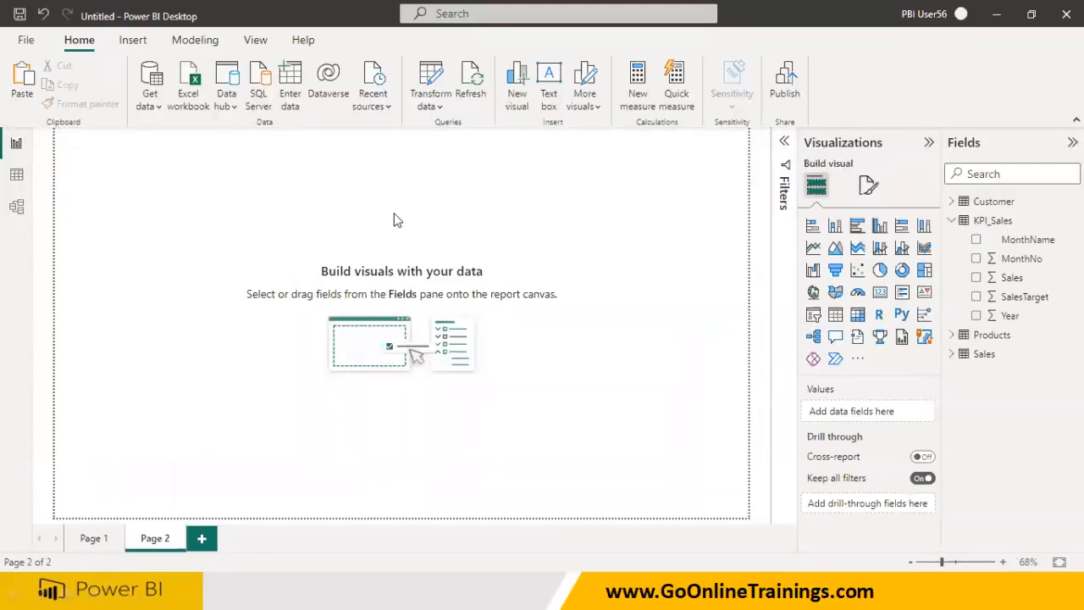
click(255, 40)
click(414, 95)
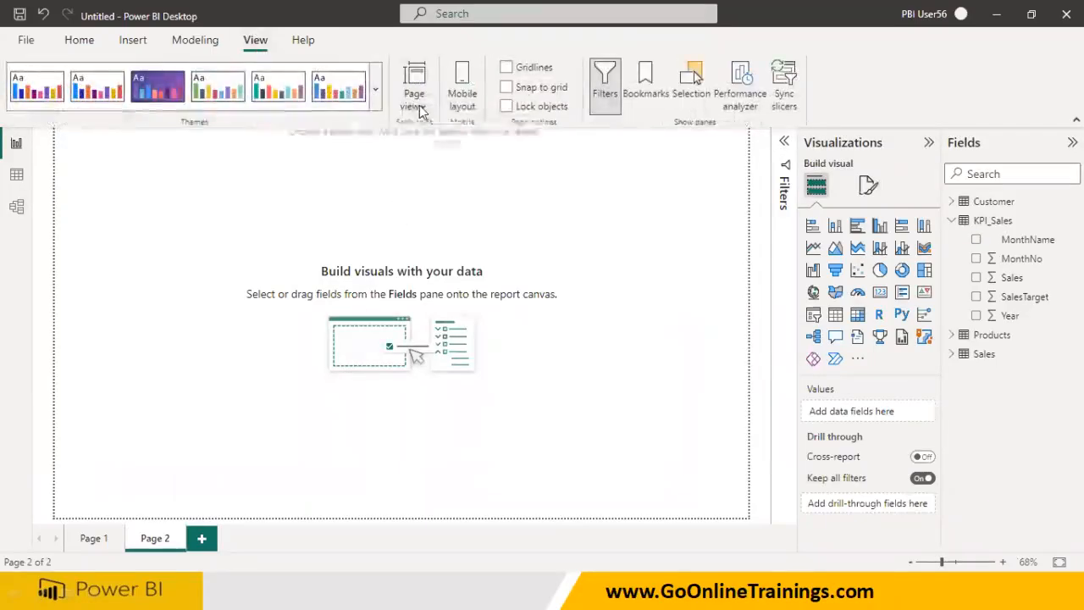
click(448, 183)
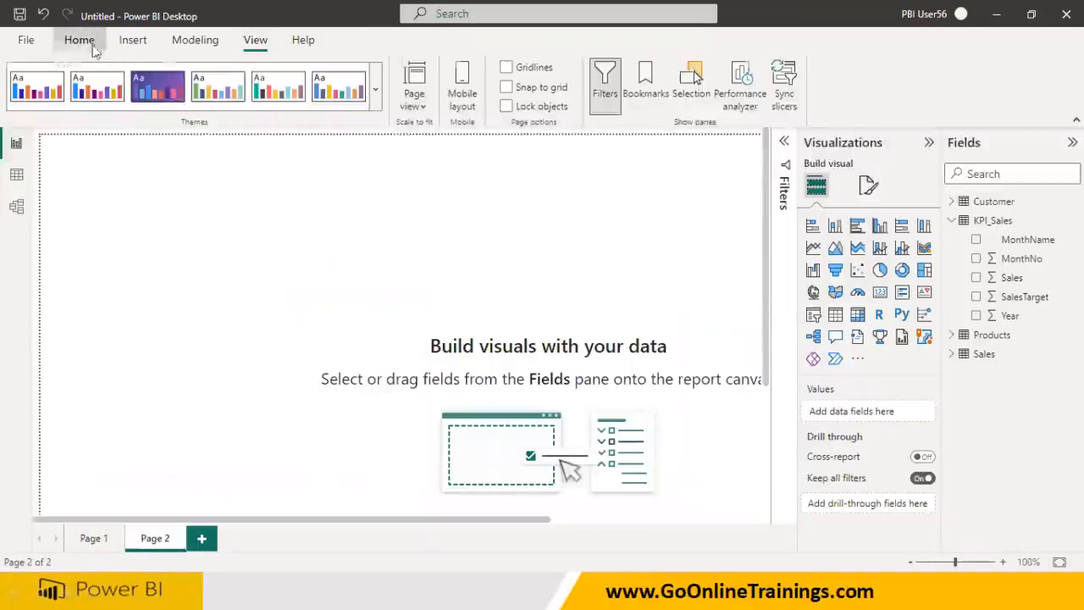
click(79, 40)
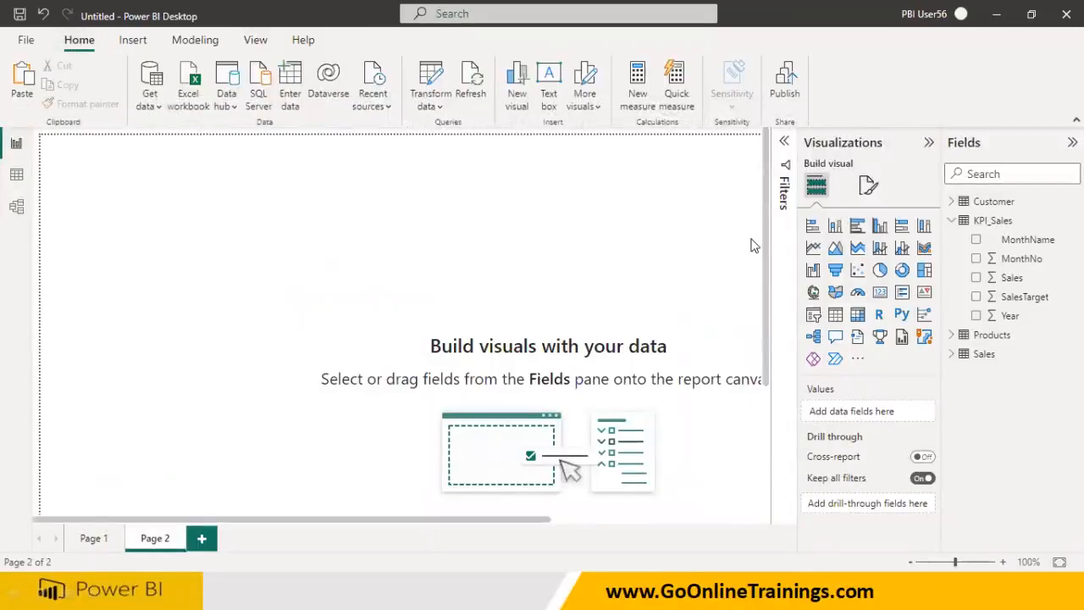
Insert an empty KPI visual on Page 2 and move it away from the canvas corner, toward the middle
click(923, 295)
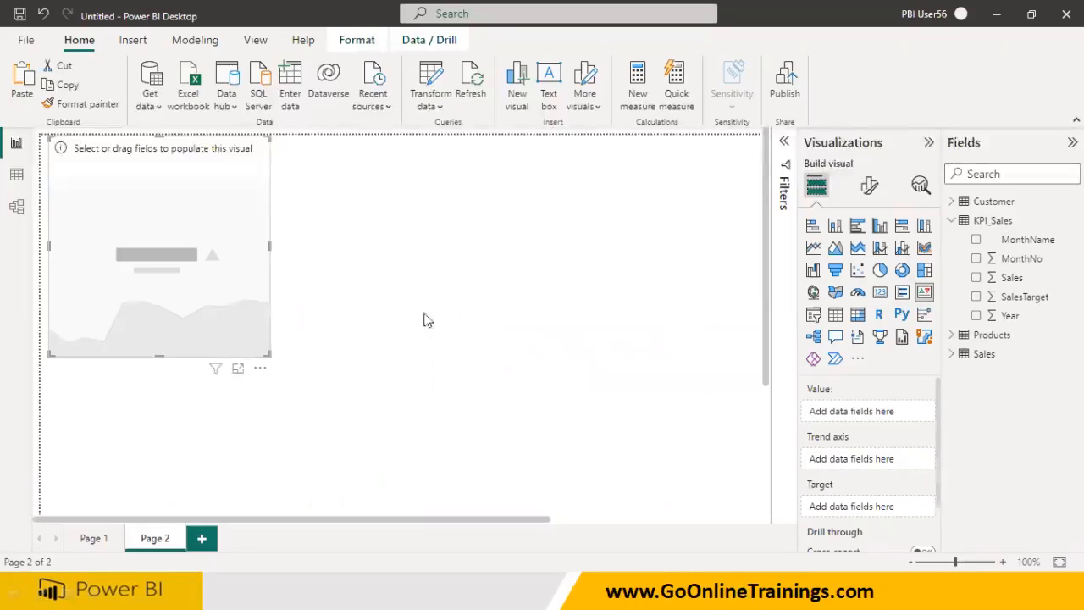
drag(254, 281, 417, 311)
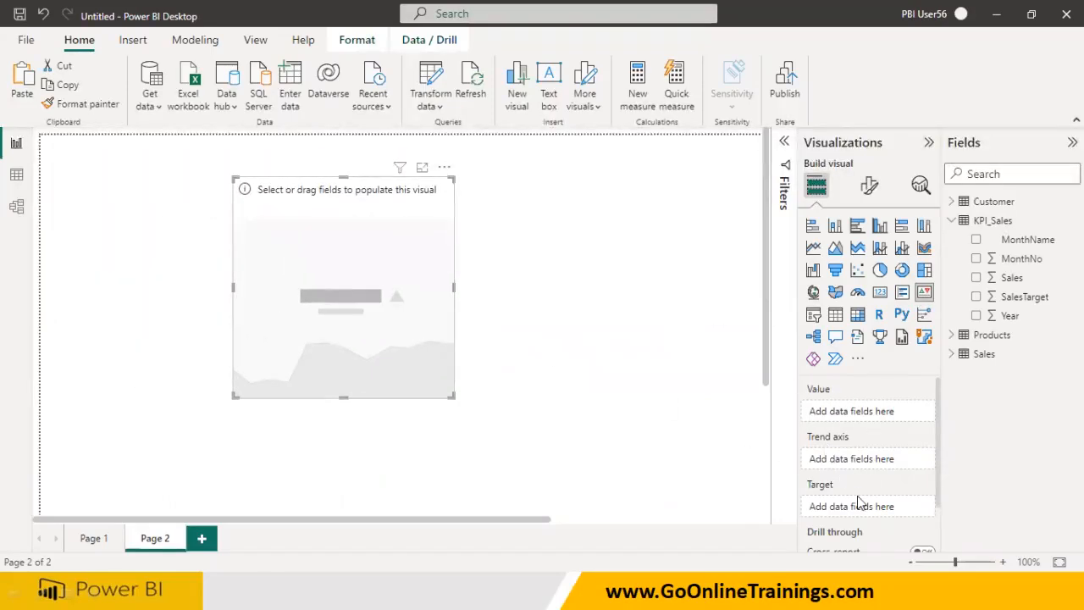
scroll(857, 501, down, 2)
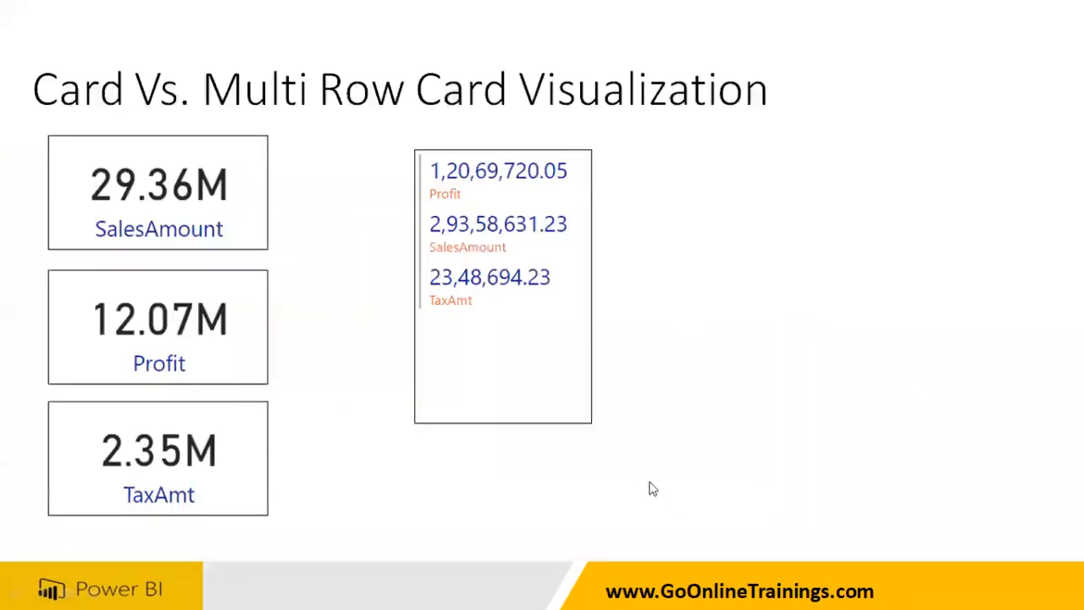
click(652, 489)
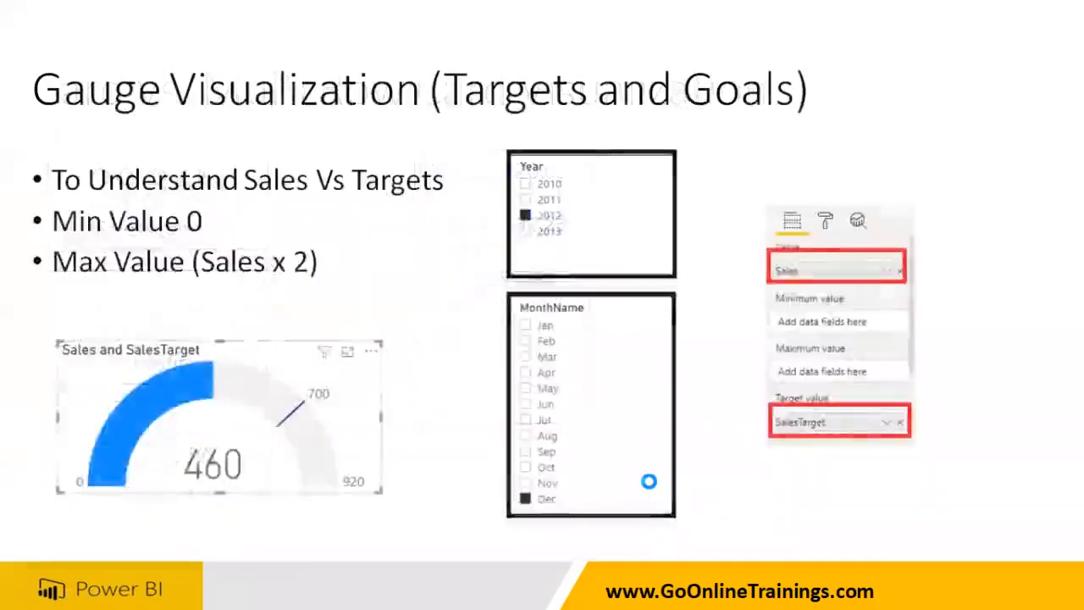
click(342, 405)
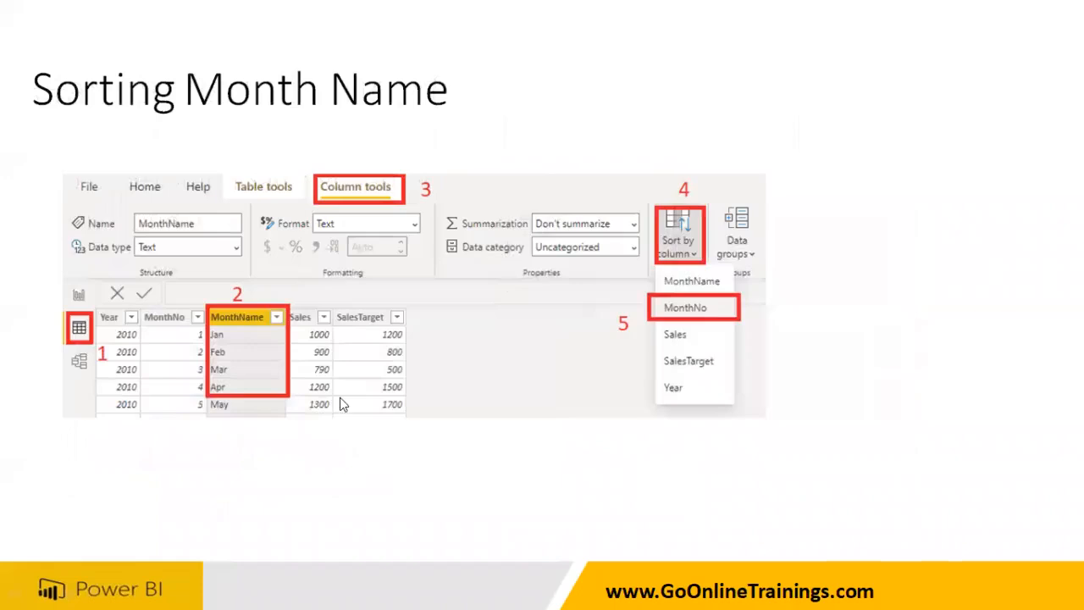
click(693, 333)
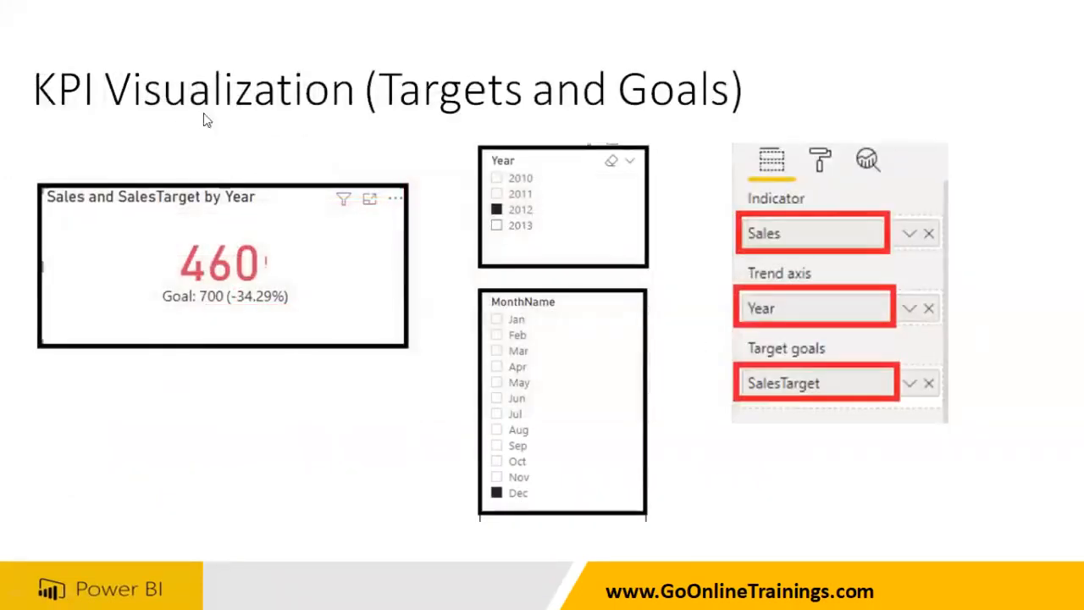
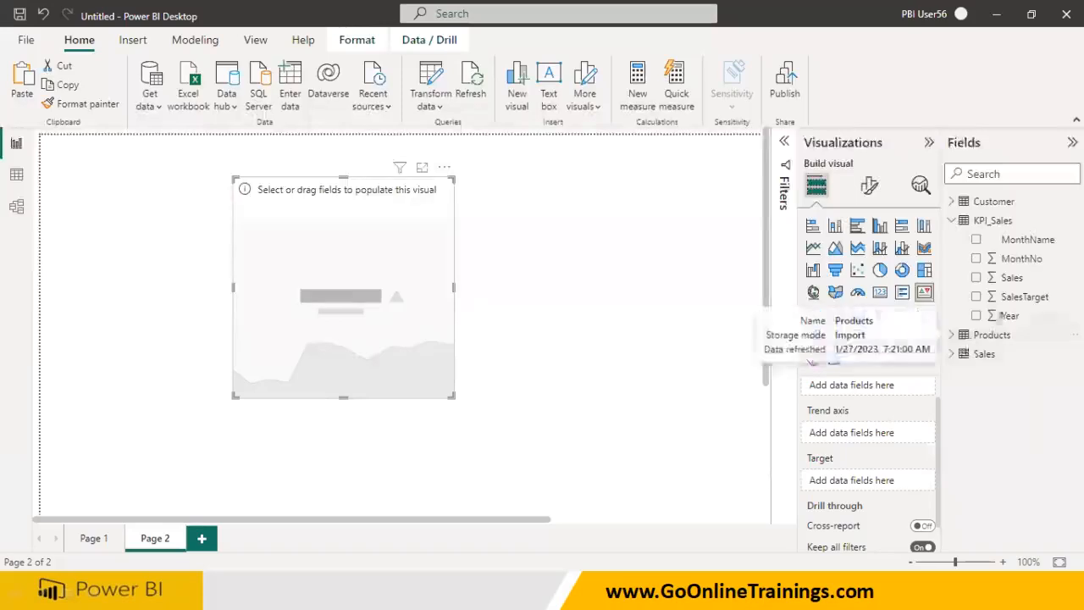
Fill the KPI visual from KPI_Sales with SalesTarget as Target, Sales as Value and Year as Trend axis
drag(1012, 296, 883, 483)
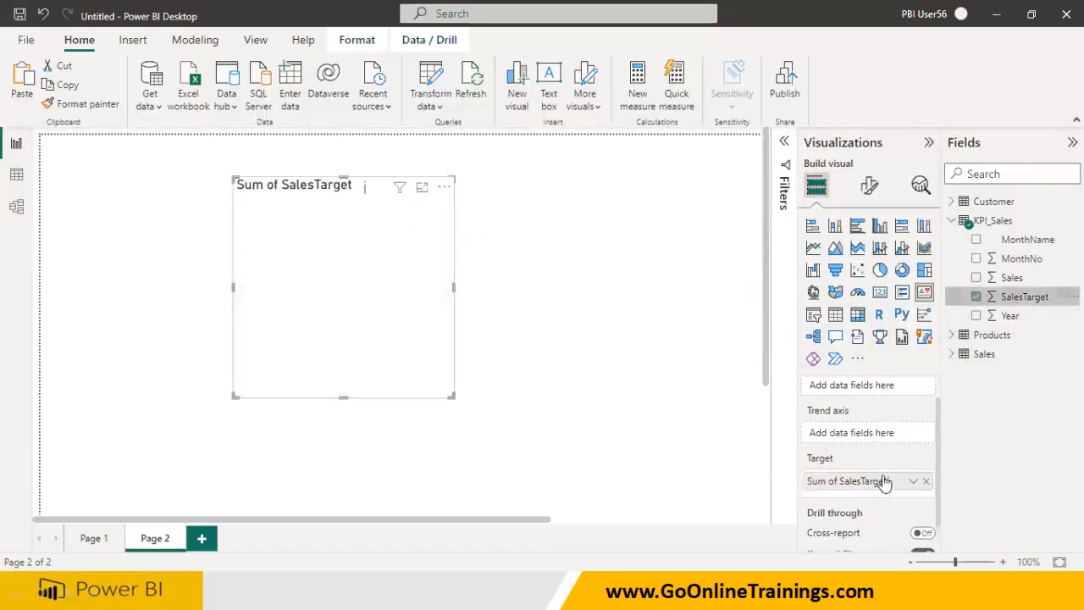
scroll(886, 399, up, 1)
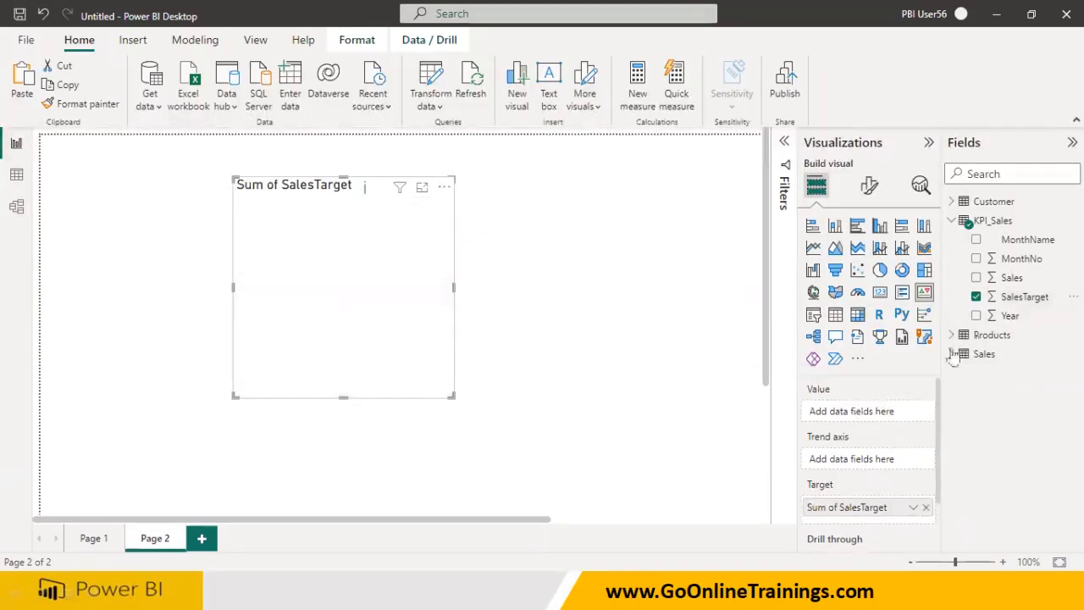
drag(1012, 278, 858, 415)
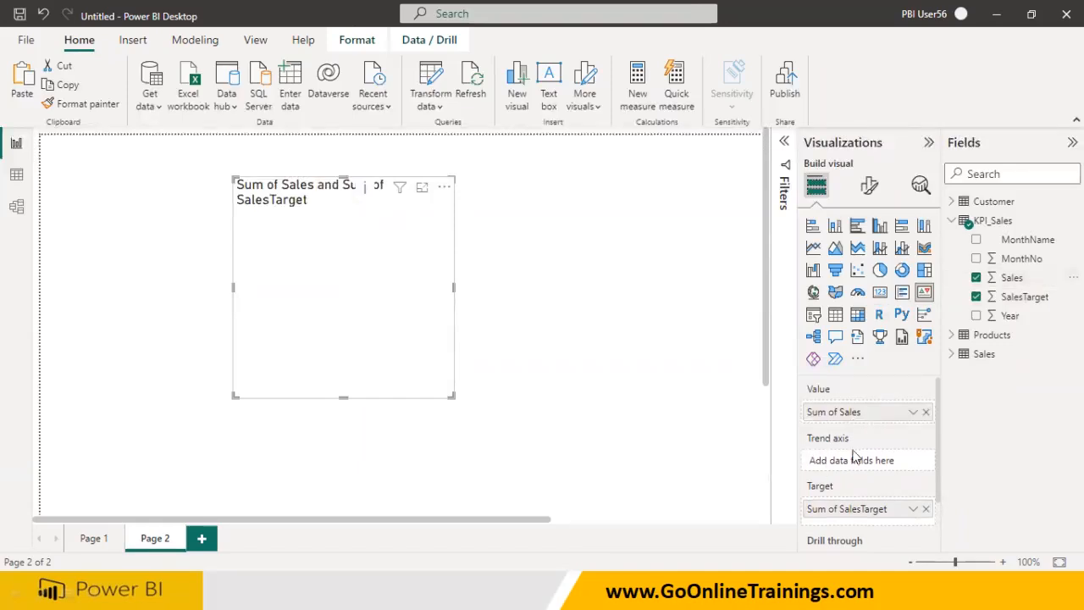
drag(1007, 316, 862, 462)
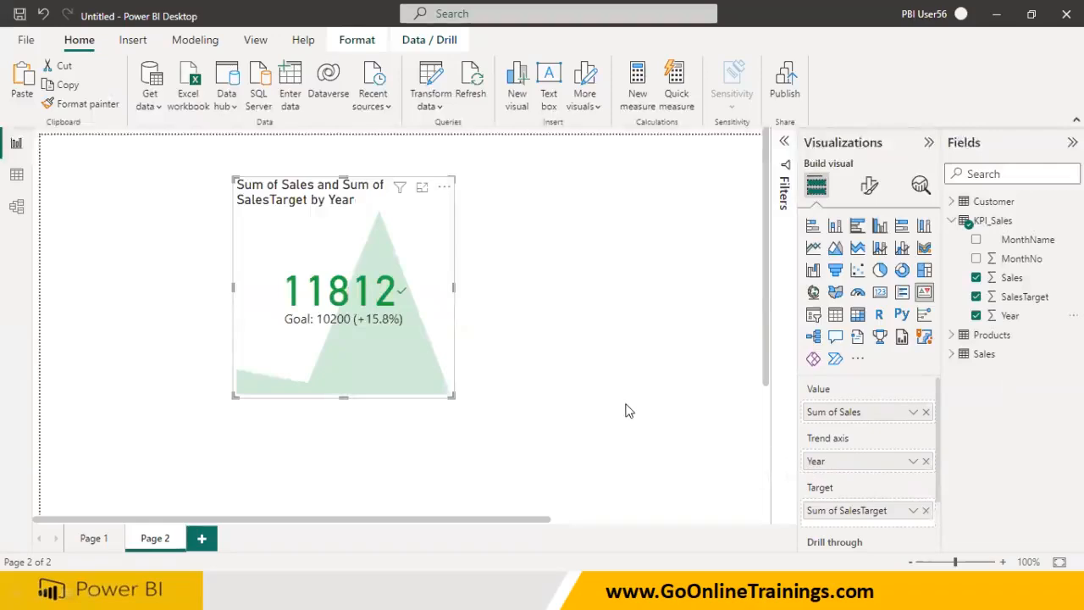
Widen the KPI visual to about twice its width and move it toward the left edge of the Page 2 canvas
drag(458, 295, 681, 304)
drag(447, 239, 268, 233)
Copy the Year and MonthName slicers from Page 1 to Page 2, keeping them in sync with the originals
click(103, 535)
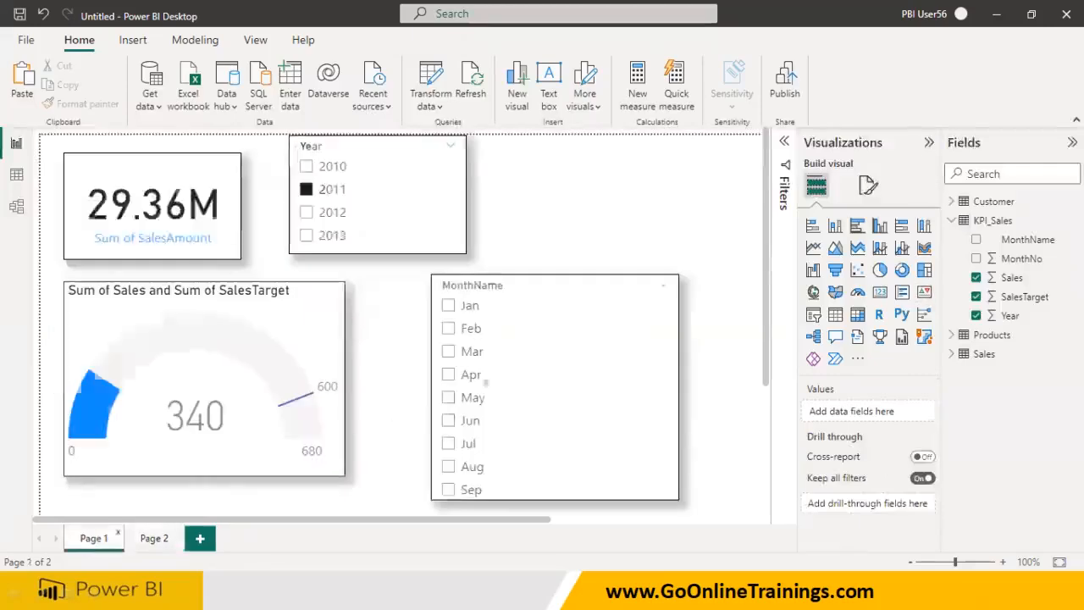
click(553, 356)
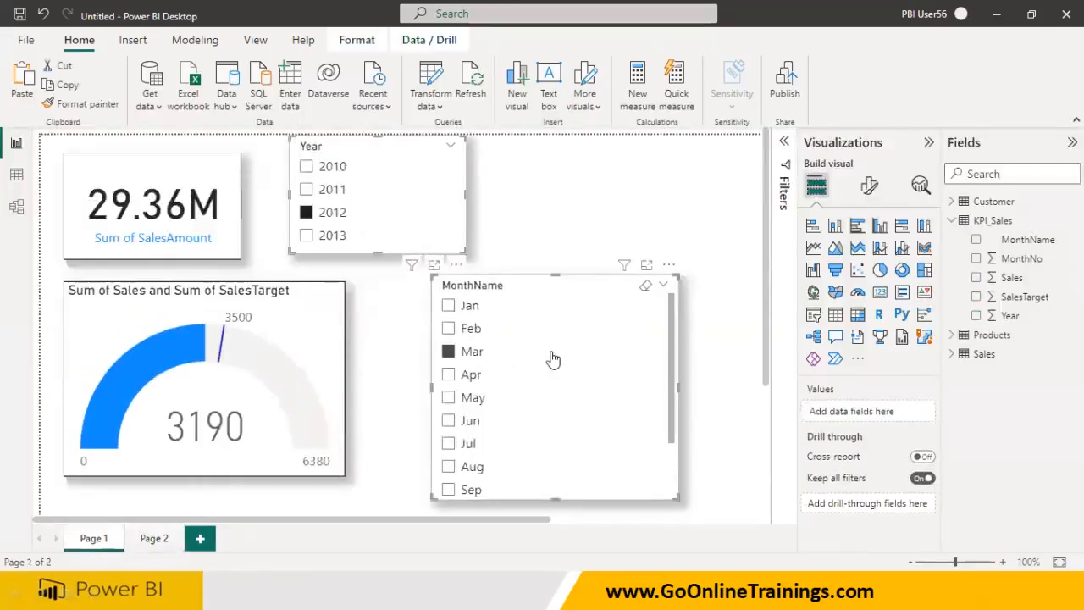
click(154, 538)
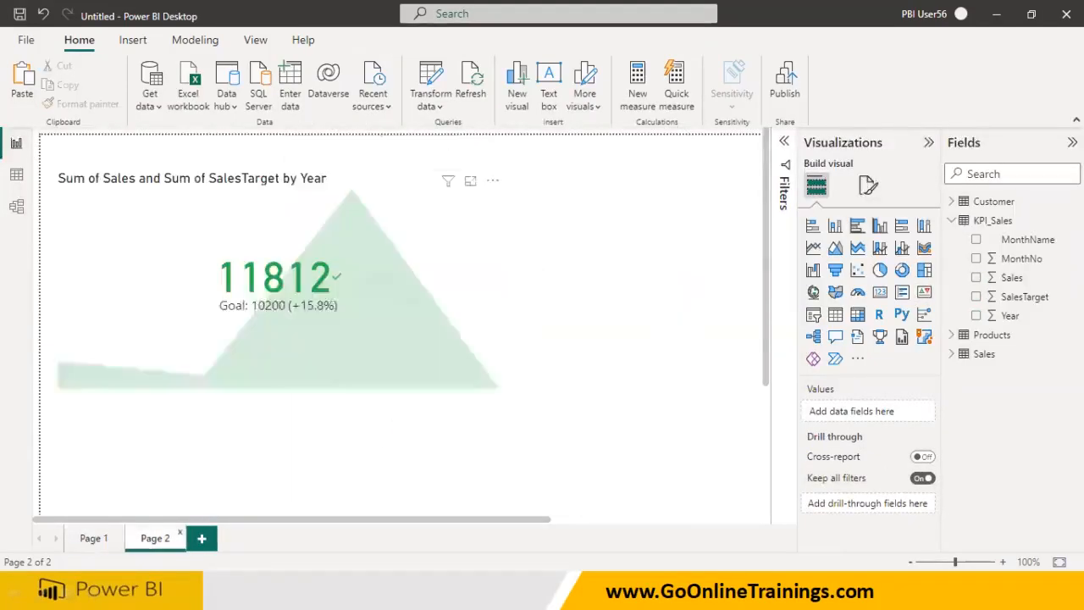
key(ctrl+v)
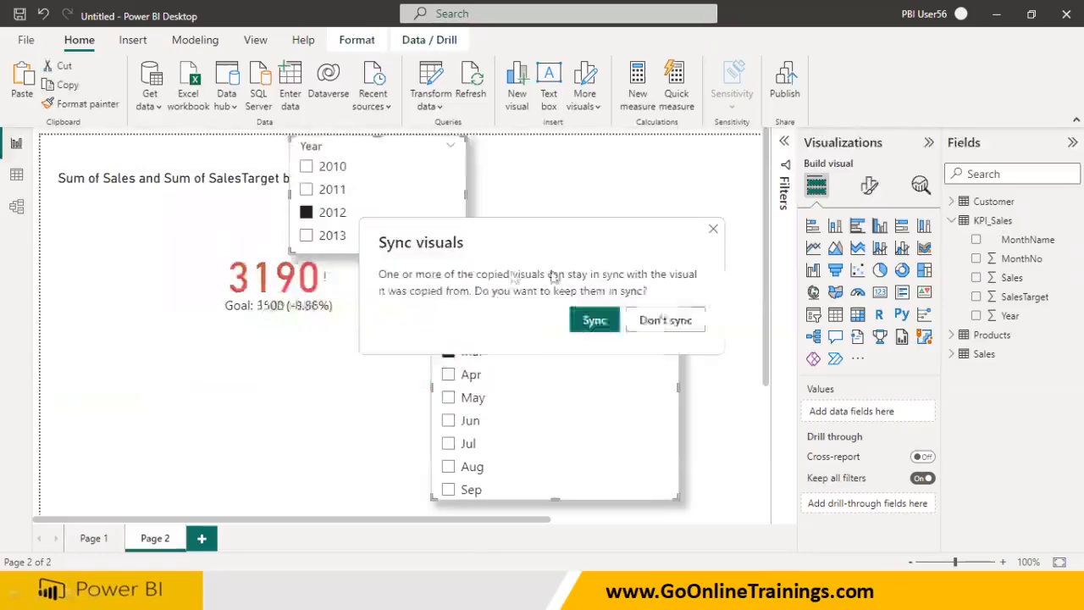
click(599, 320)
Stack the Year slicer above the MonthName slicer to the right of the KPI visual and clear the 2012 selection
drag(436, 213, 633, 209)
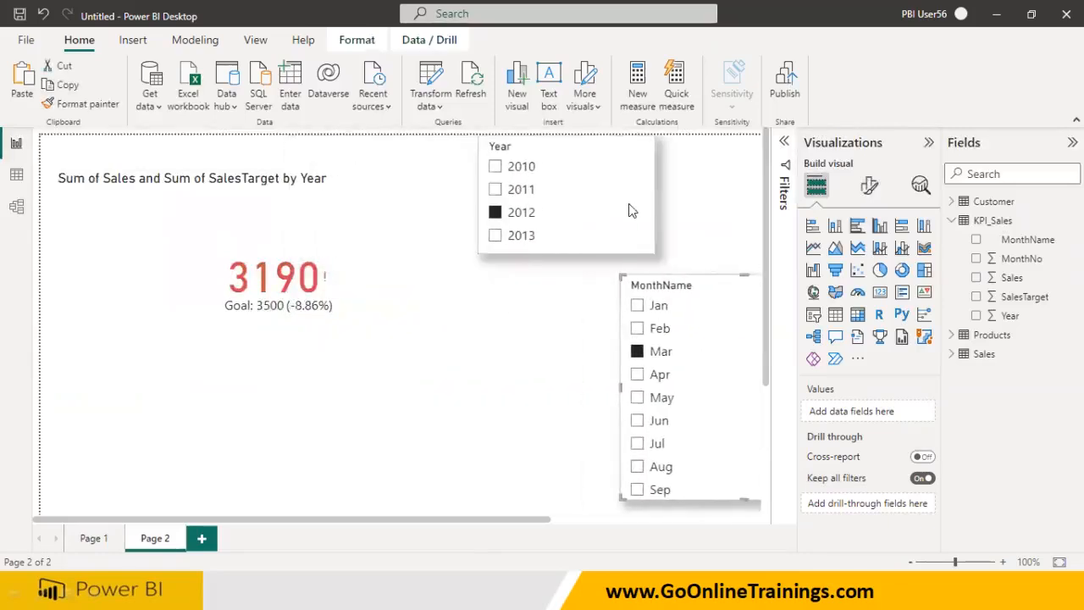
drag(639, 283, 556, 356)
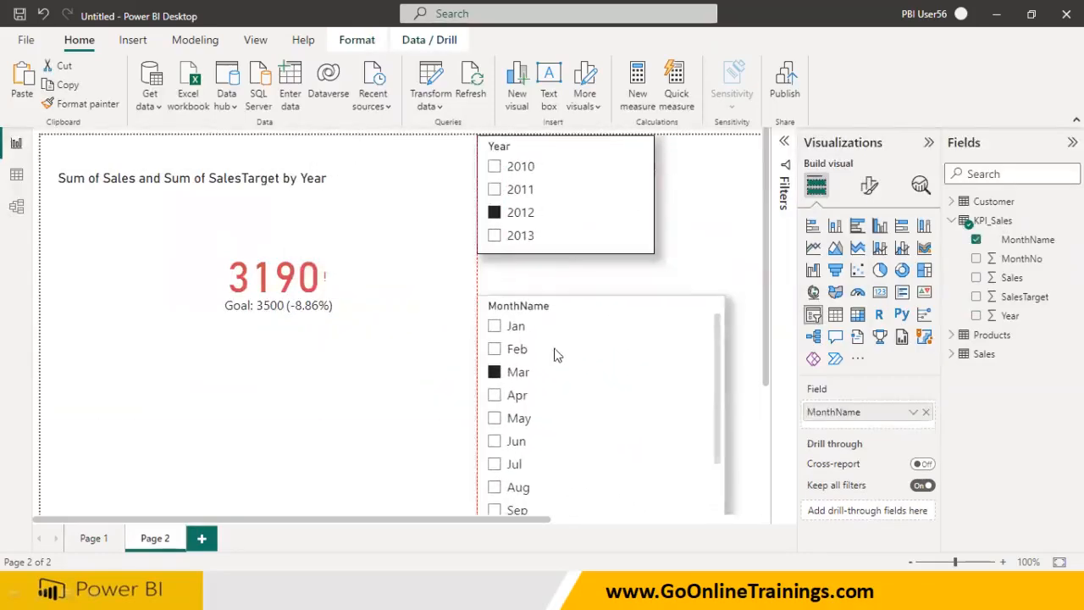
click(495, 217)
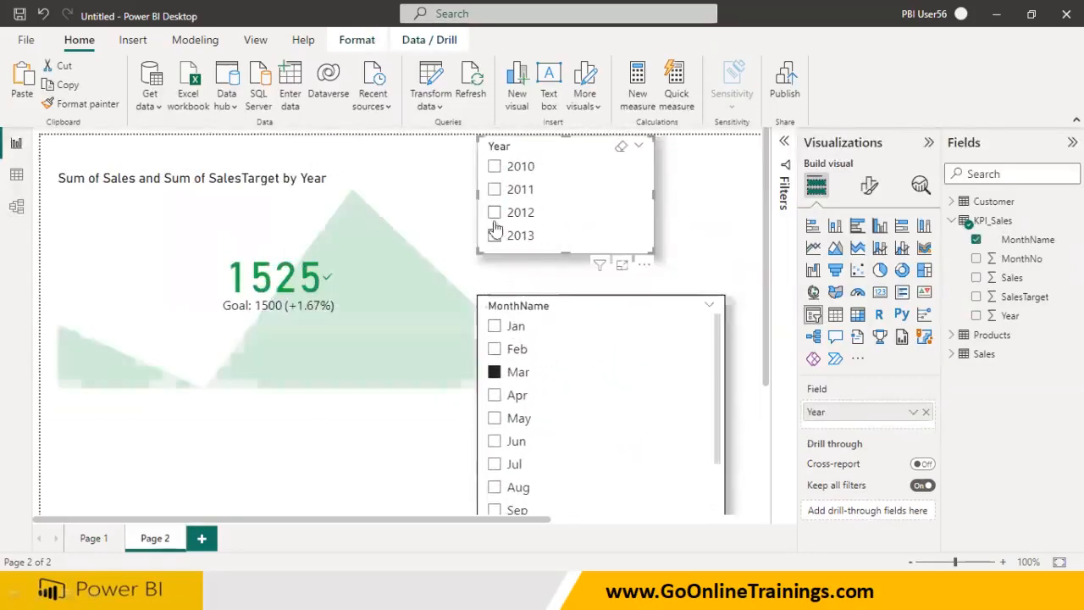
click(131, 271)
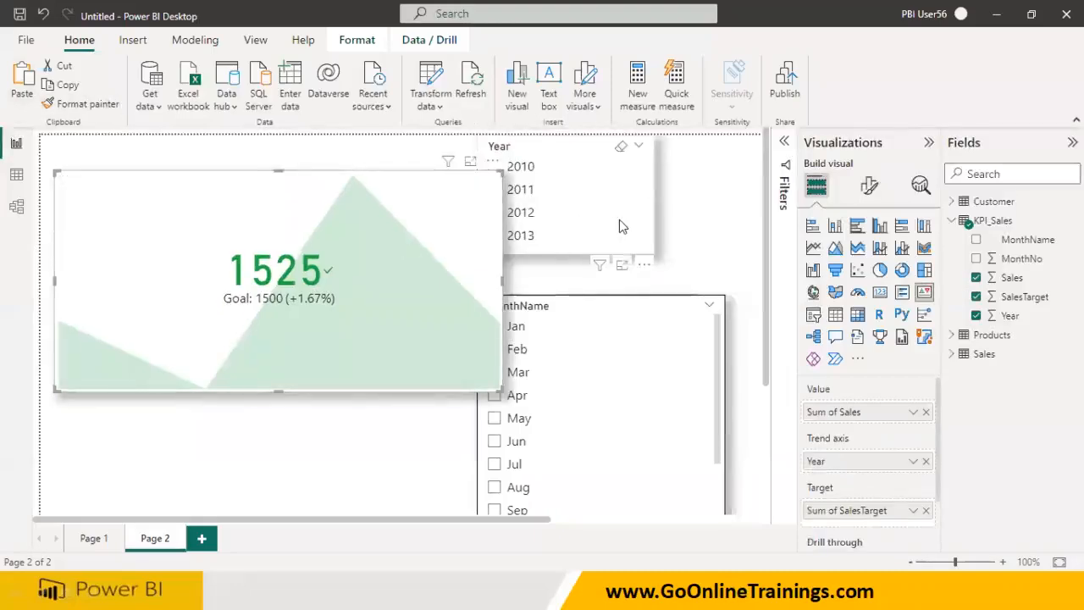
Move the Year and MonthName slicers clear of the KPI visual and filter the page to 2010 and Jan
drag(618, 221, 646, 225)
drag(634, 335, 680, 330)
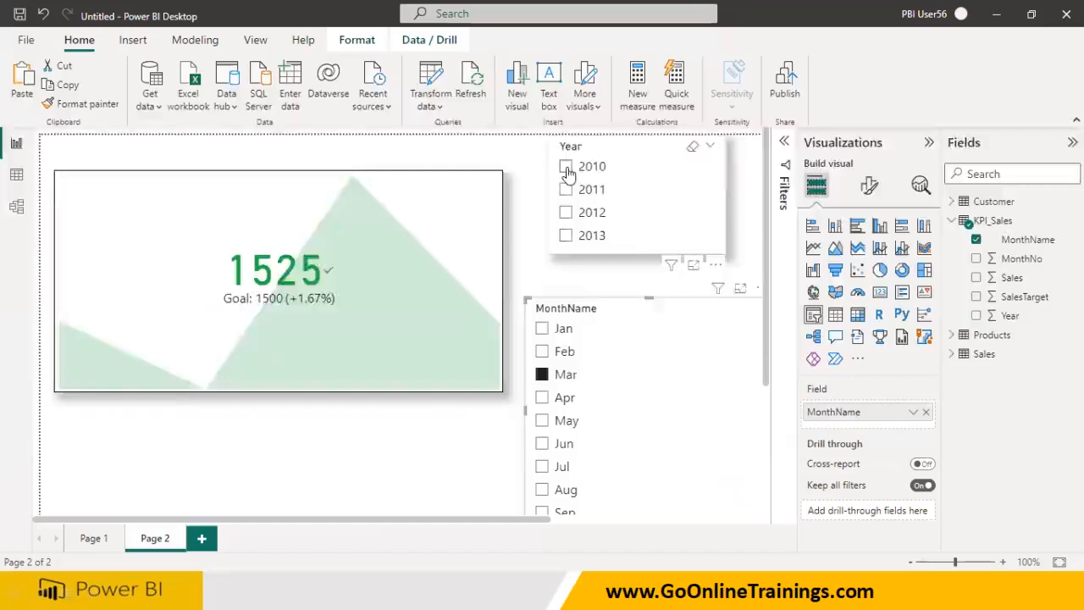
click(566, 167)
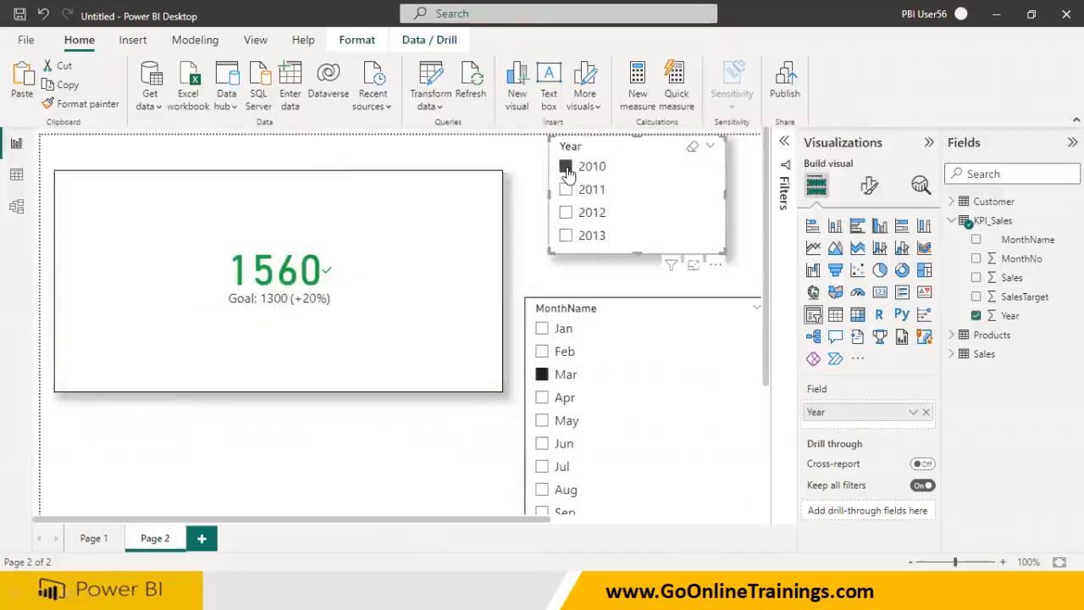
click(543, 329)
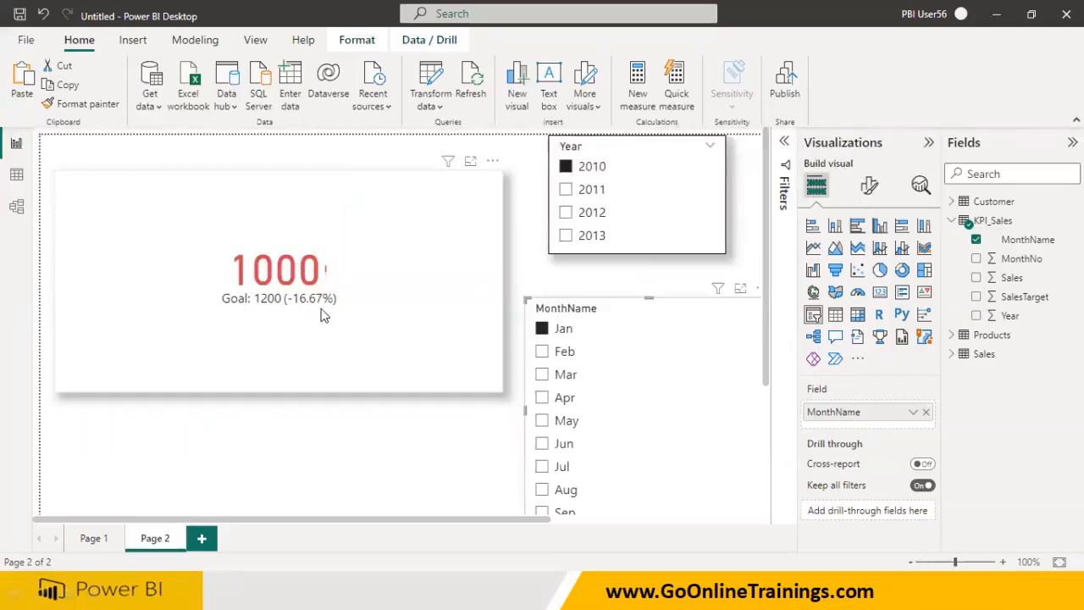
Shrink the KPI visual in width and slightly in height from its lower-right corner
click(354, 364)
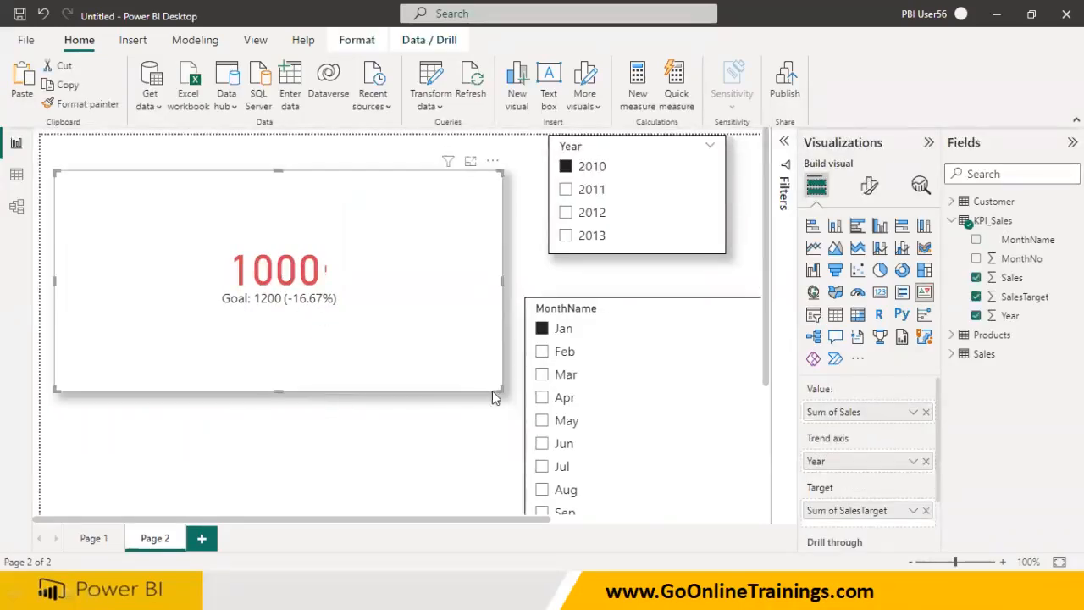
drag(501, 391, 400, 373)
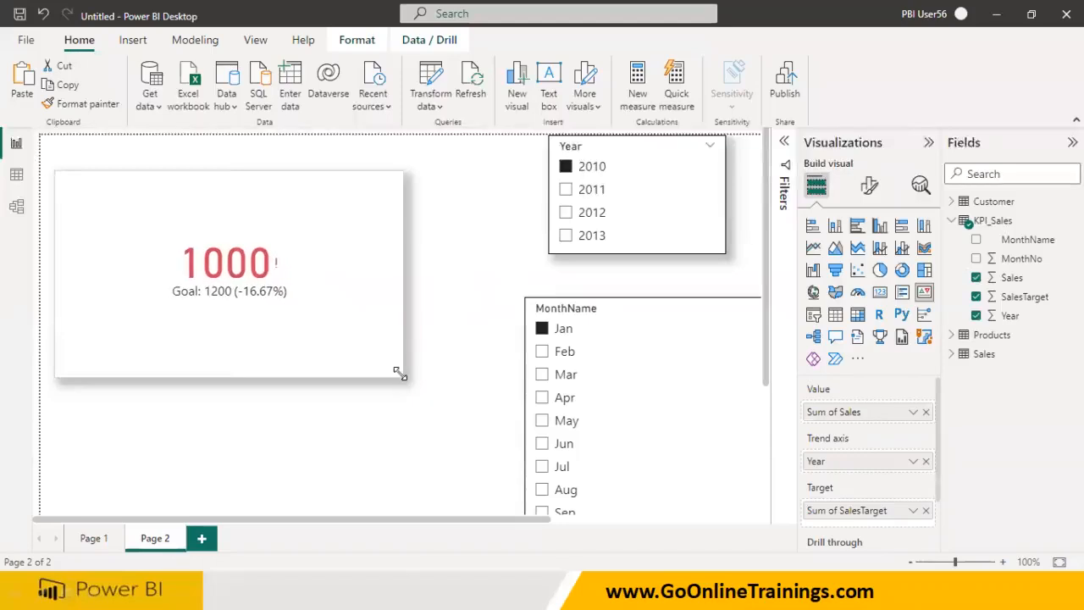
Filter the gauge on Page 1 to the year 2010 and return to Page 2
click(95, 541)
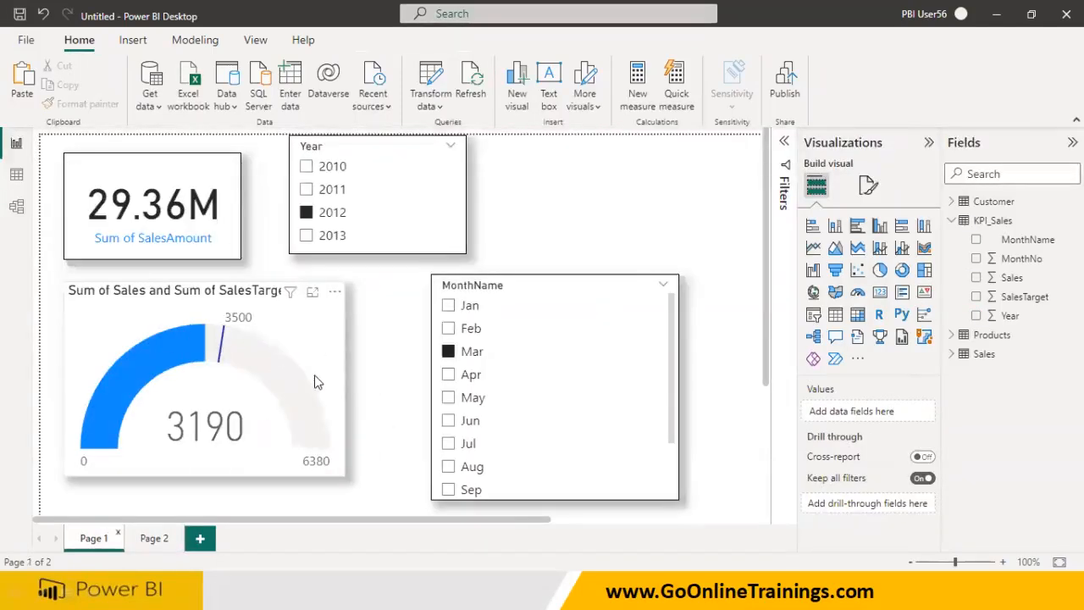
click(306, 166)
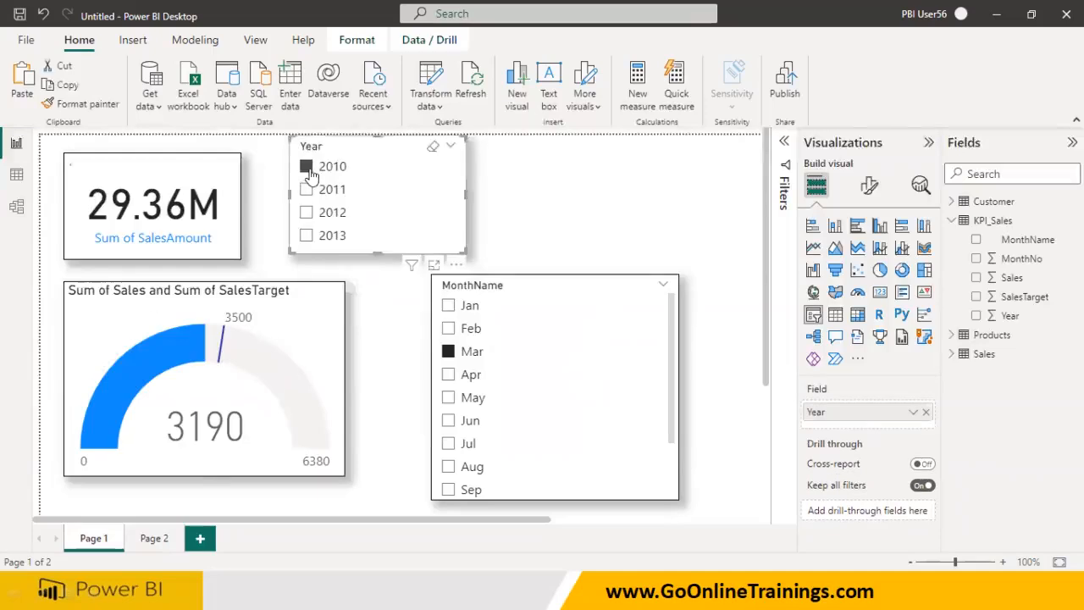
click(167, 540)
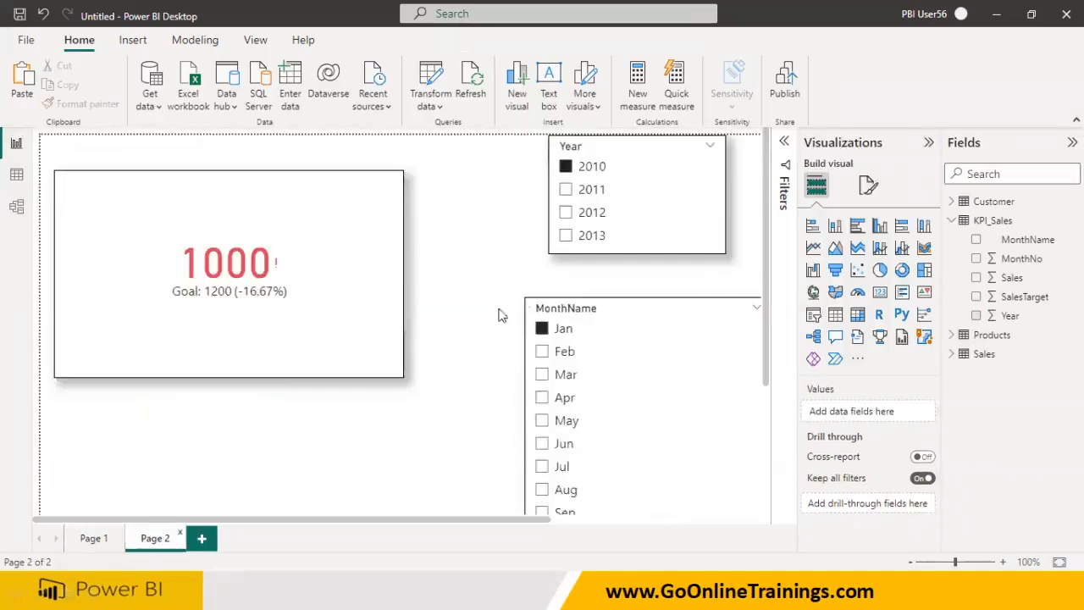
Move the Year and MonthName slicers closer to the KPI visual, align their edges, and widen the Year slicer
drag(593, 243, 569, 264)
drag(600, 324, 551, 322)
drag(597, 248, 564, 249)
drag(636, 214, 682, 215)
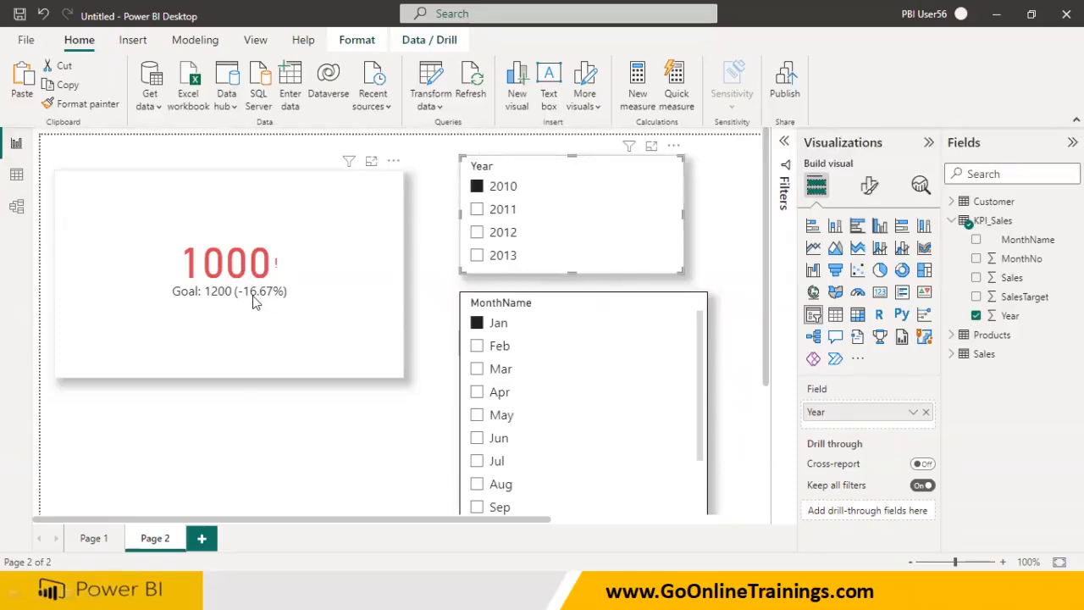
Step the MonthName slicer through each month from Feb to Aug for 2010 to examine sales against target
click(477, 347)
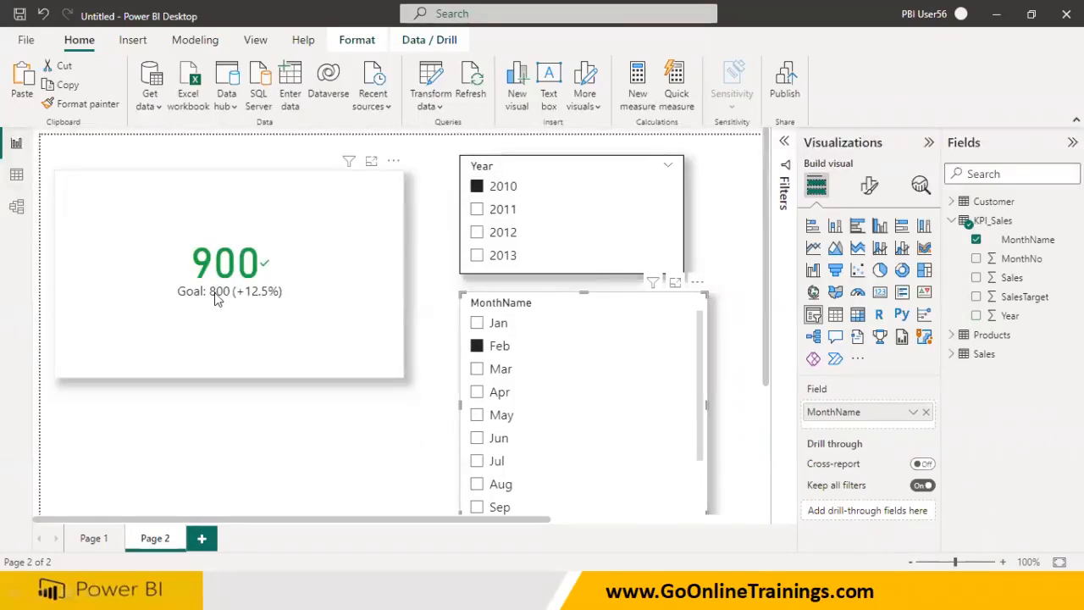
click(477, 370)
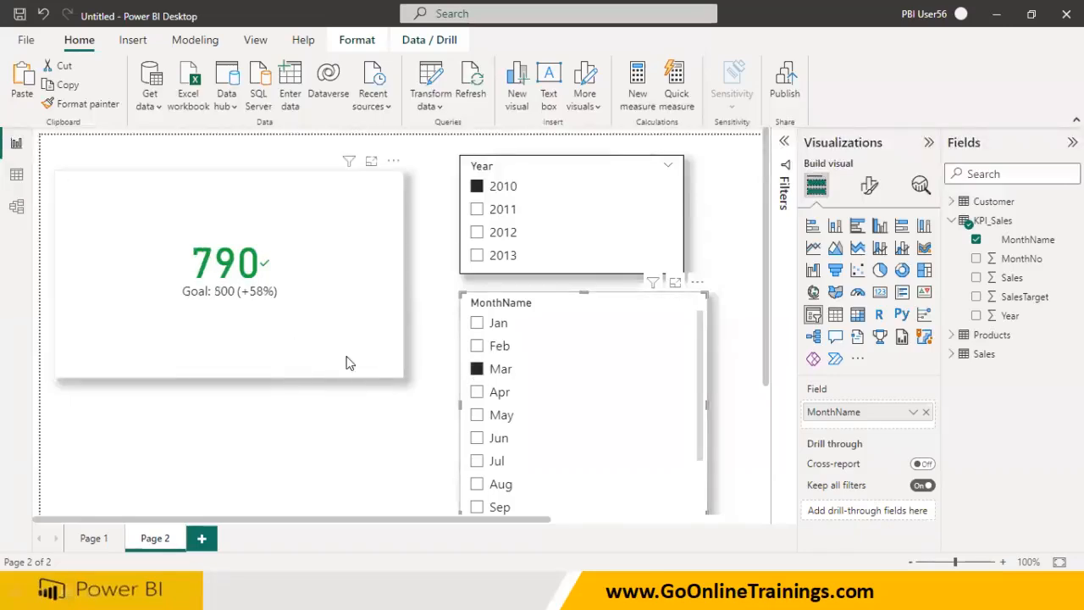
click(476, 391)
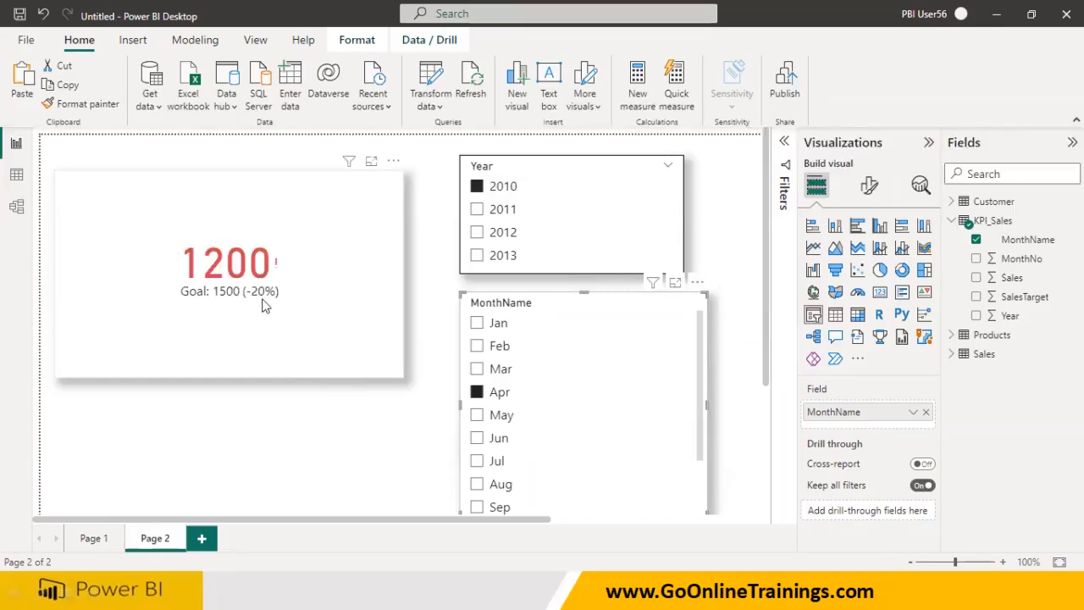
click(477, 415)
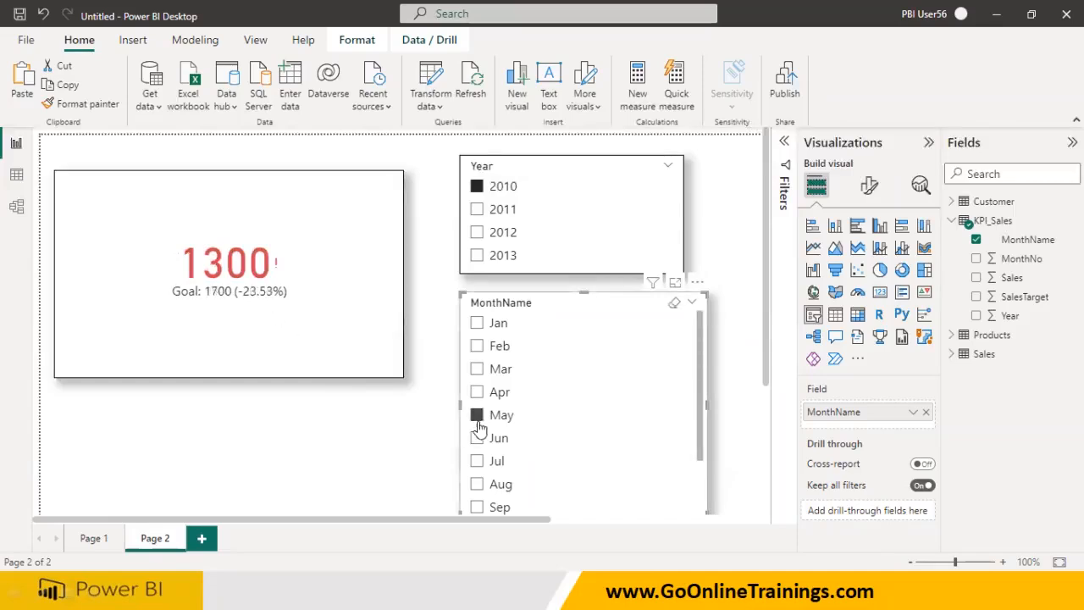
click(476, 438)
click(478, 461)
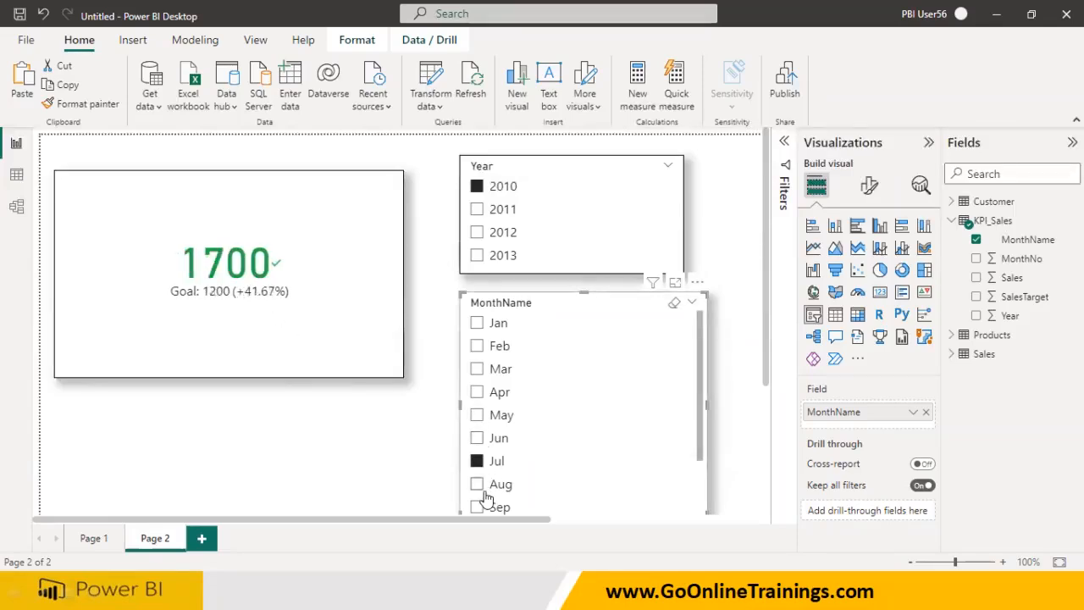
click(482, 484)
scroll(496, 496, down, 3)
scroll(498, 489, up, 1)
scroll(498, 489, up, 2)
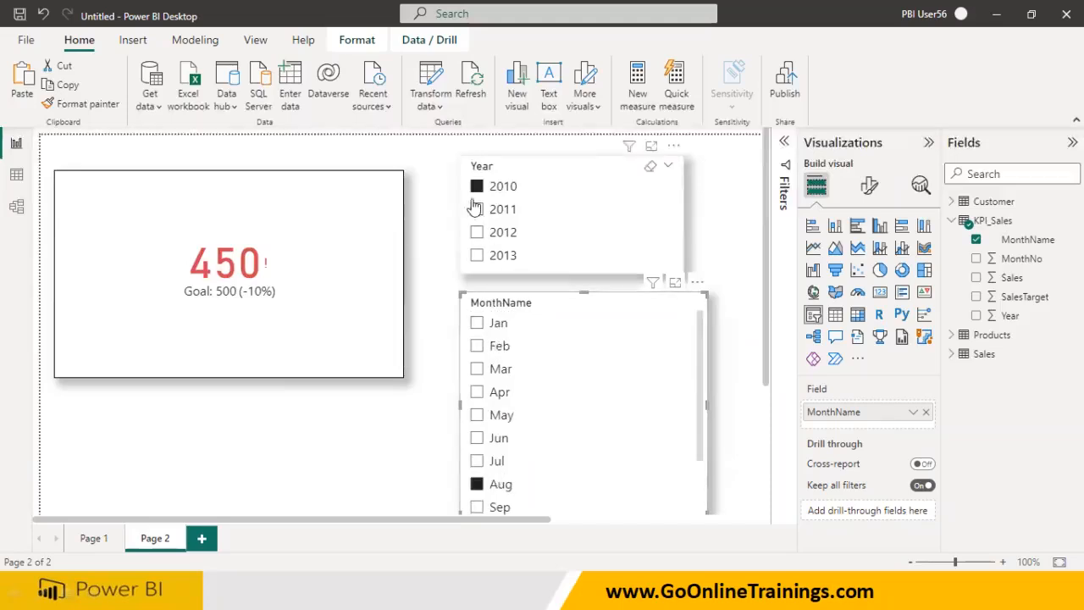
Filter the KPI to 2011, step through the months from Jan to Jun, and leave Feb selected
click(477, 210)
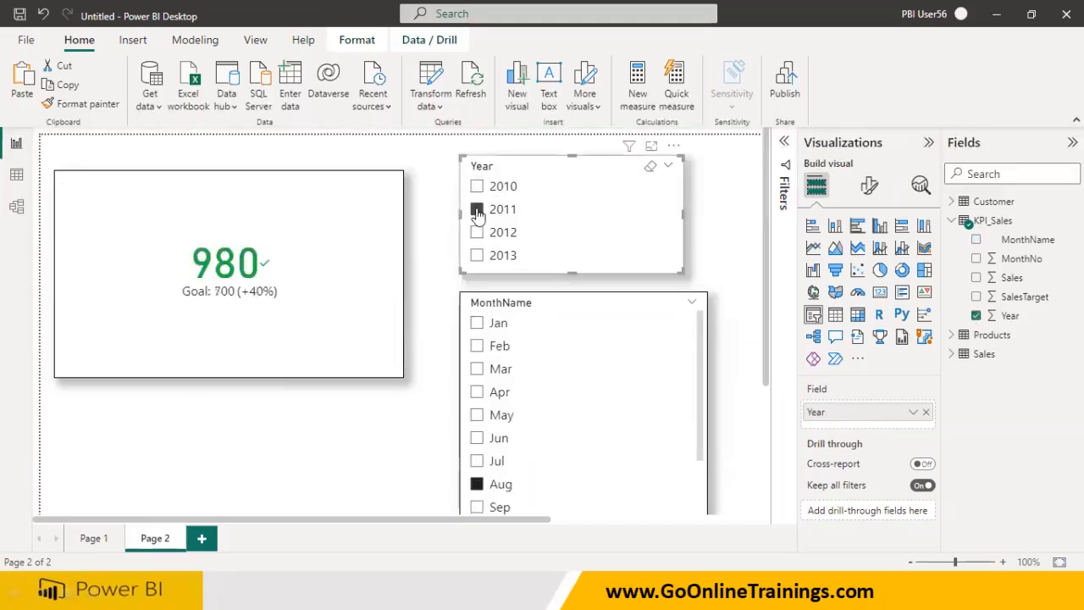
click(477, 325)
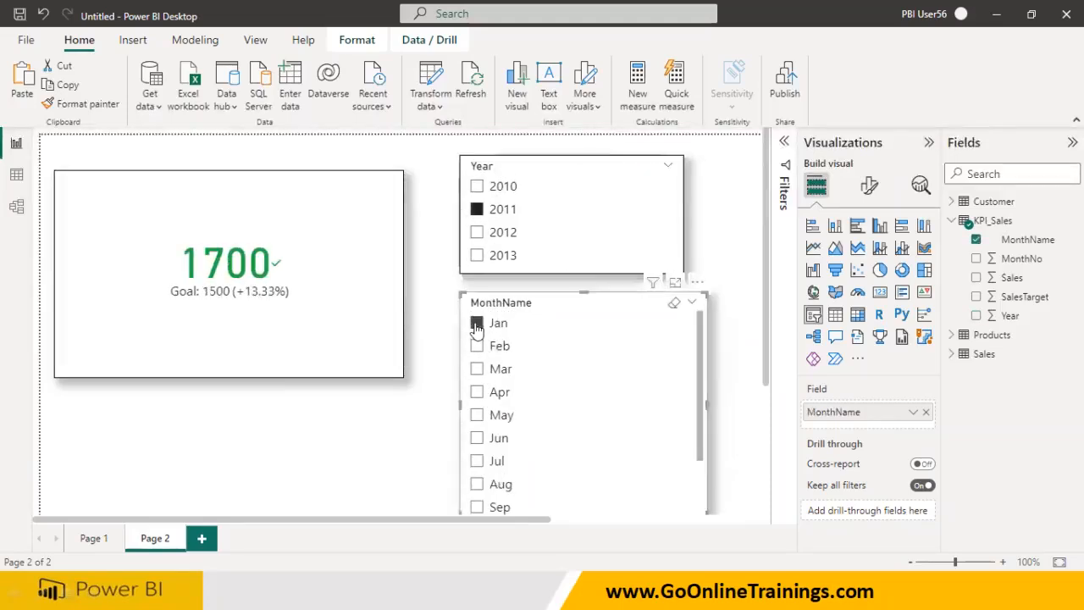
click(477, 346)
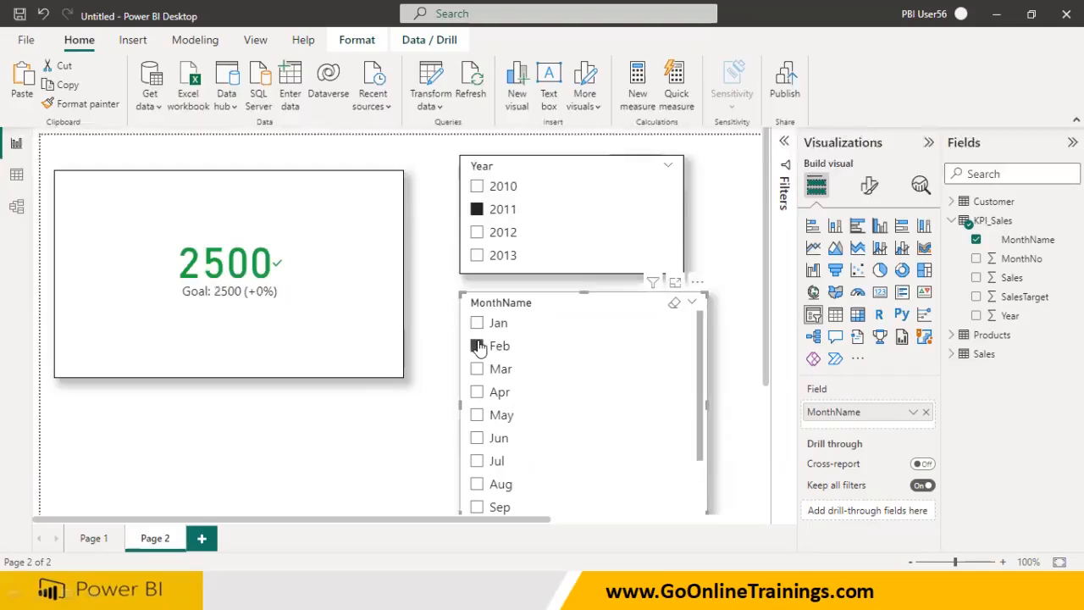
click(477, 370)
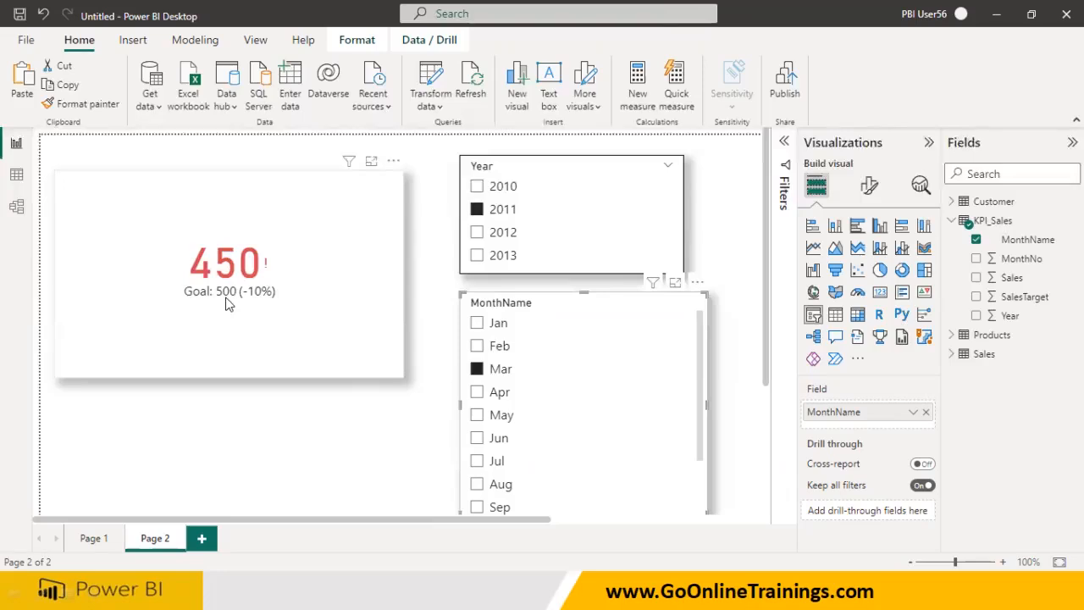
click(477, 392)
click(477, 415)
click(477, 437)
click(477, 391)
click(476, 368)
click(477, 346)
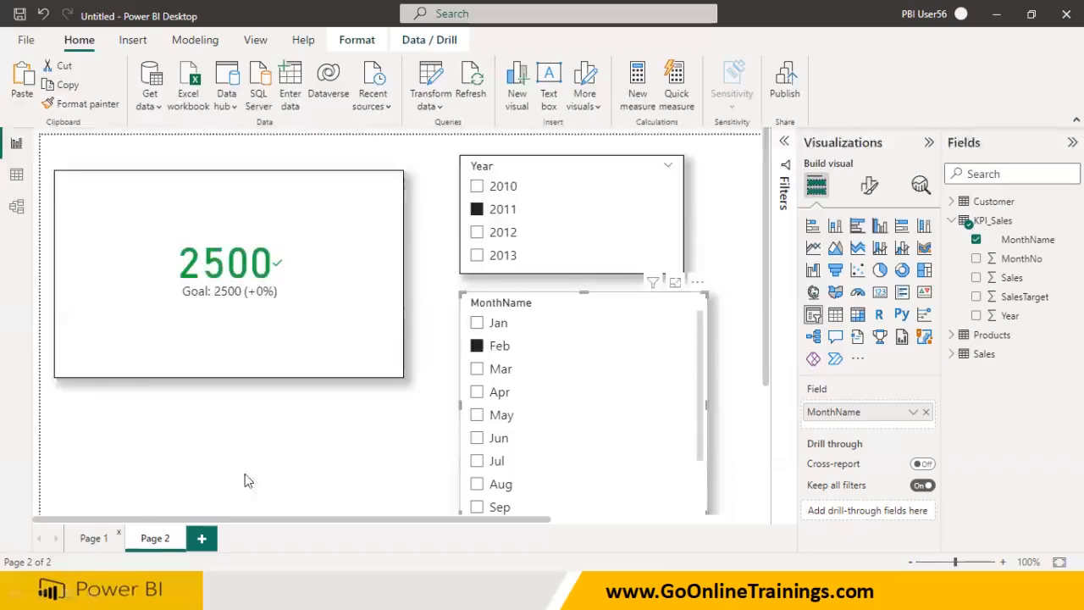
Compare the Page 1 gauge with the Page 2 KPI visual and review the KPI_Sales table's data
click(94, 541)
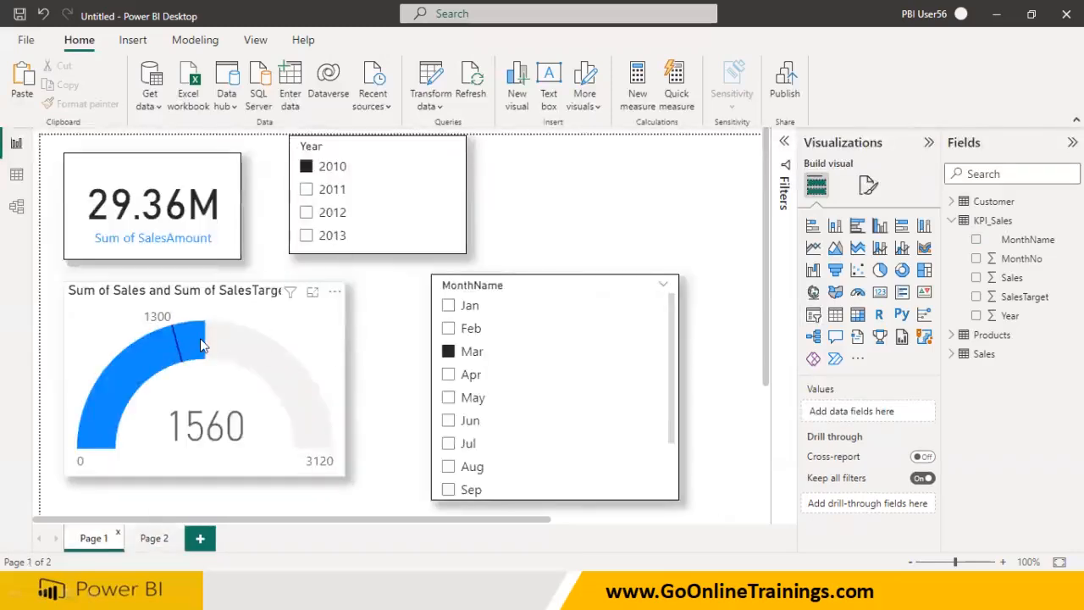
mouse_move(199, 337)
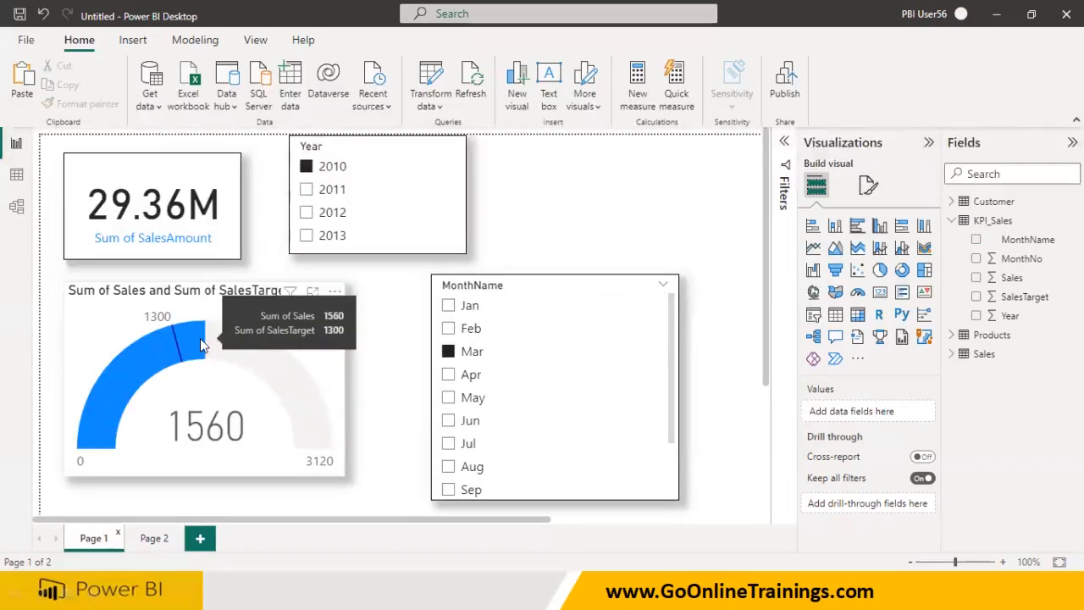
click(154, 539)
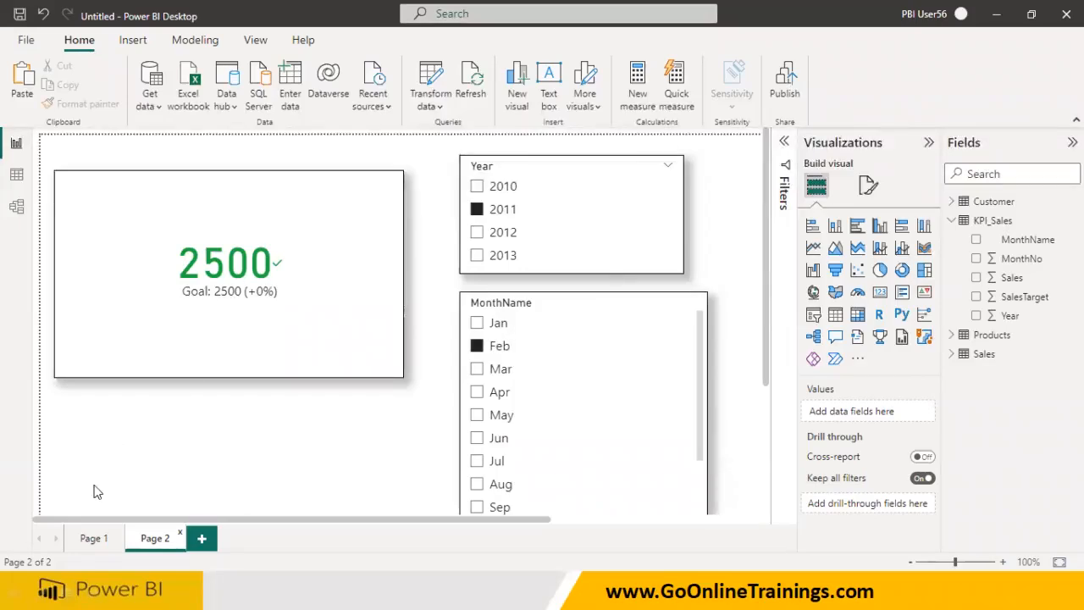
click(90, 539)
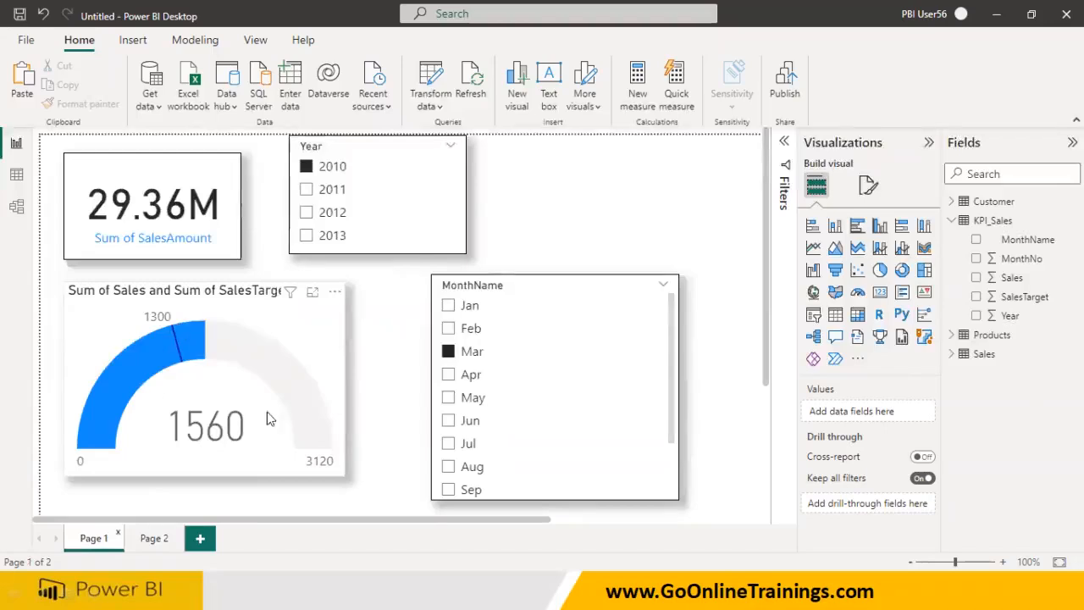
click(154, 541)
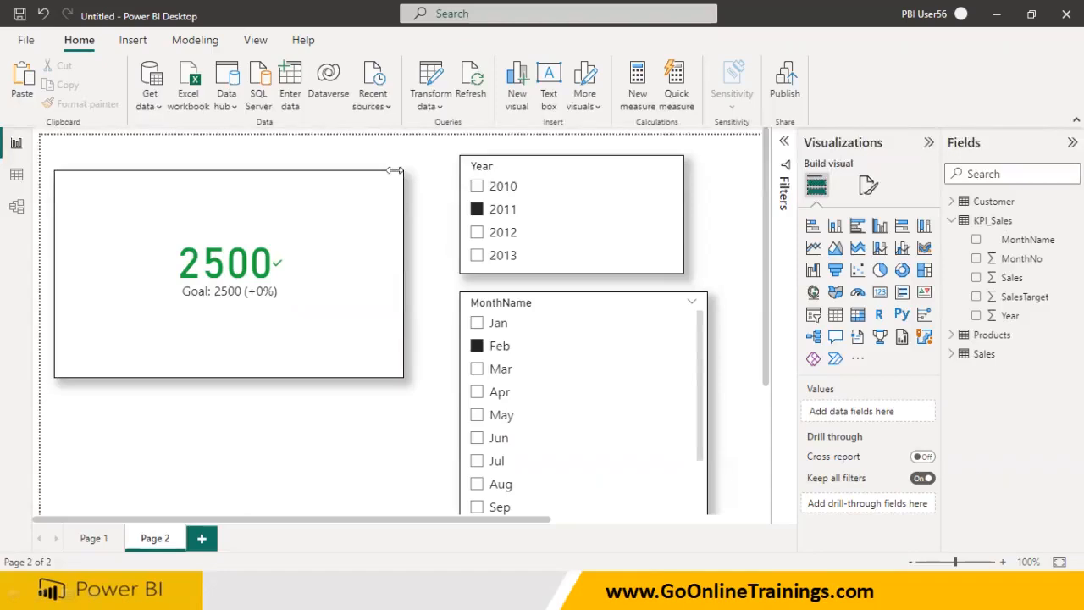
click(16, 175)
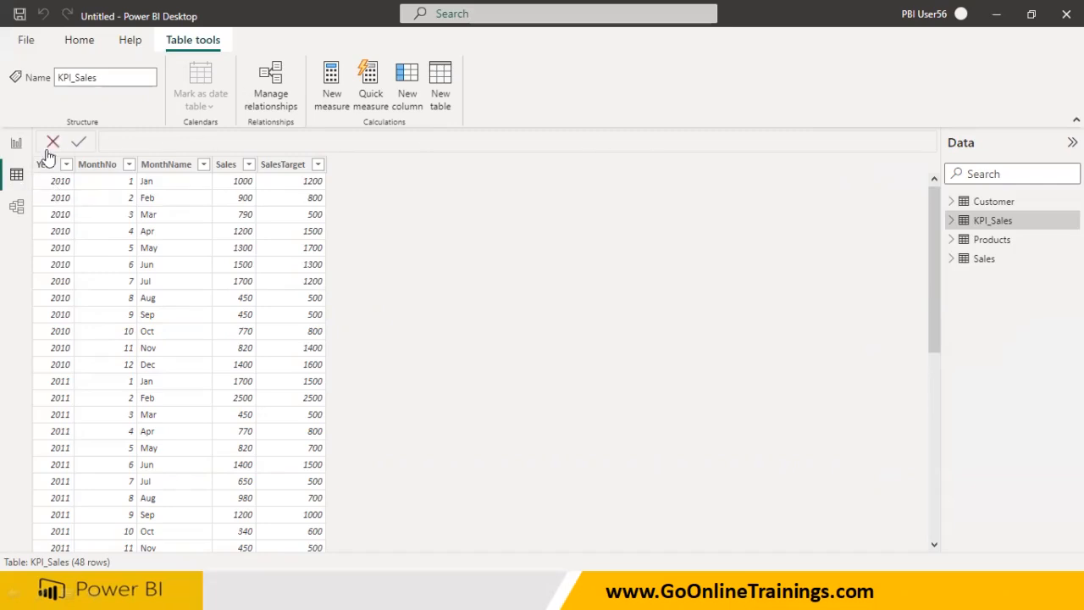
click(16, 143)
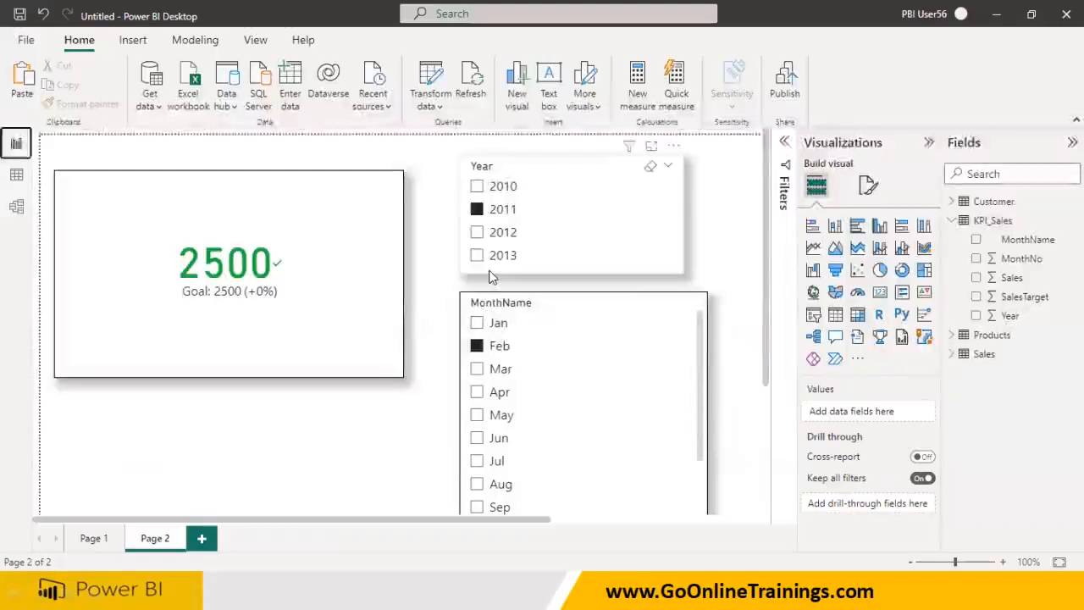
Filter the Page 2 KPI visual to 2010 and compare it with the gauge on Page 1
click(478, 186)
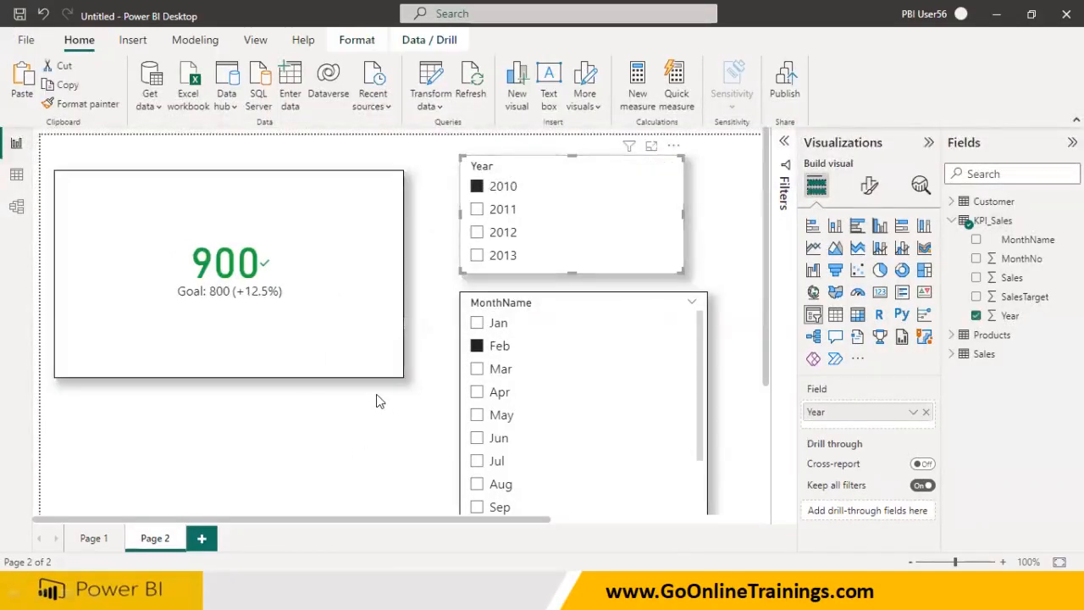
click(94, 538)
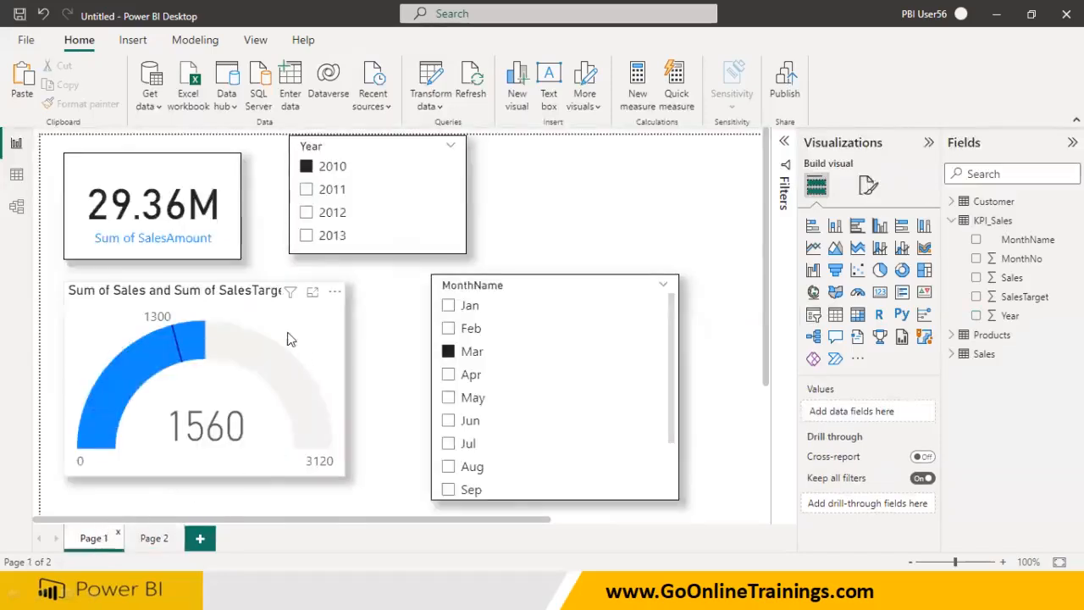
click(154, 537)
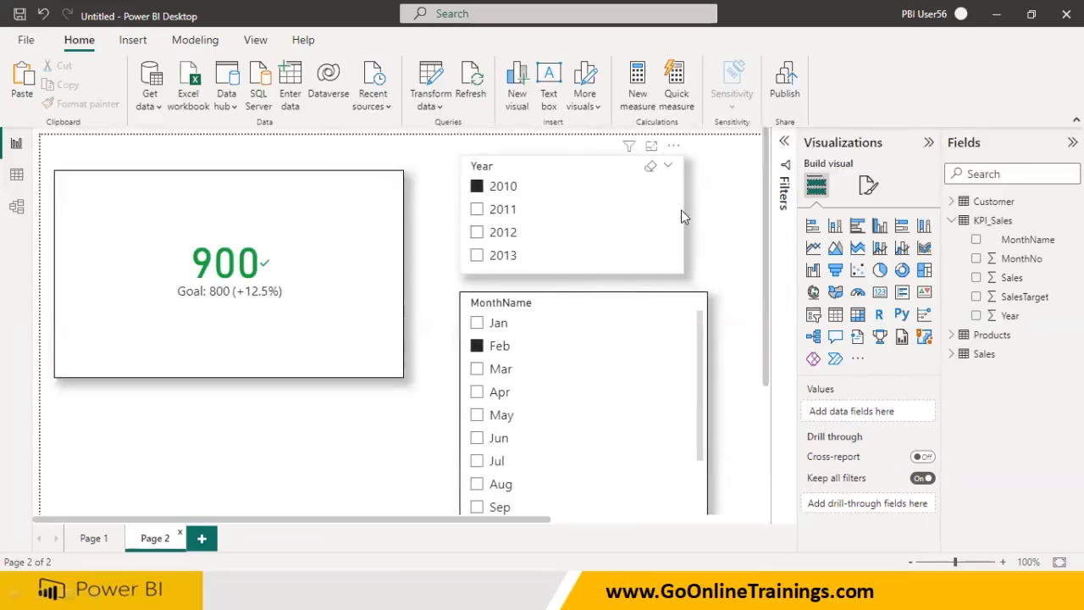
Review the KPI visual's field assignments and its Icons and Trend axis formatting options
click(381, 340)
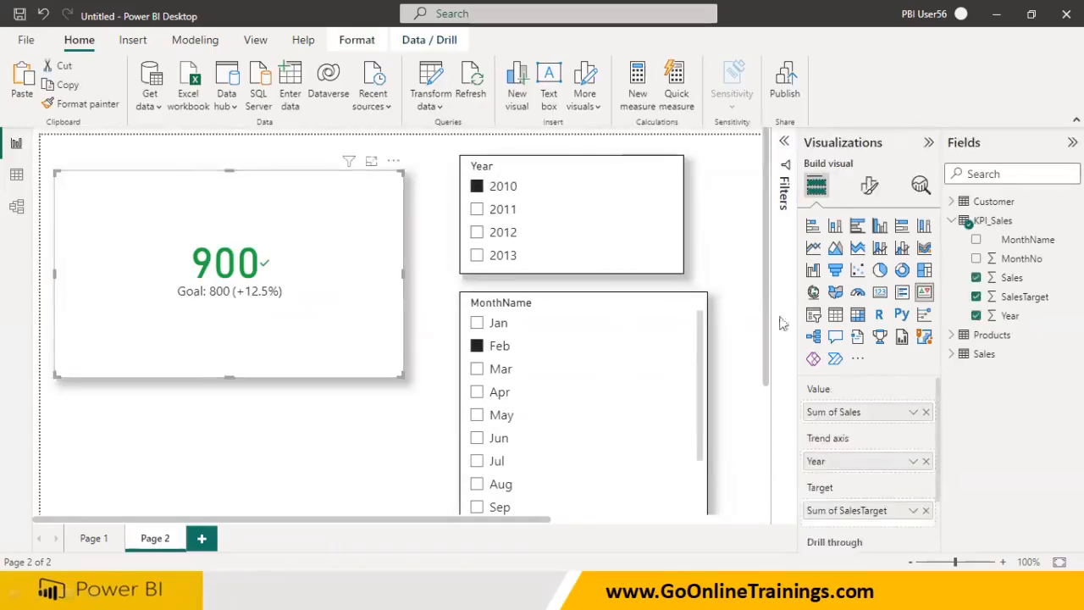
scroll(864, 440, down, 1)
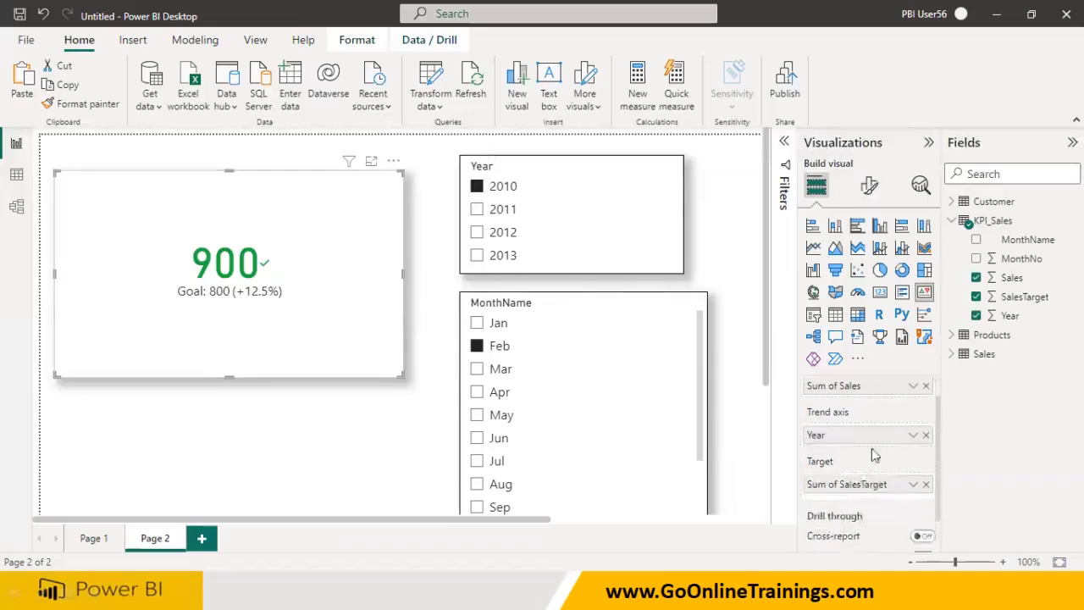
scroll(855, 483, up, 1)
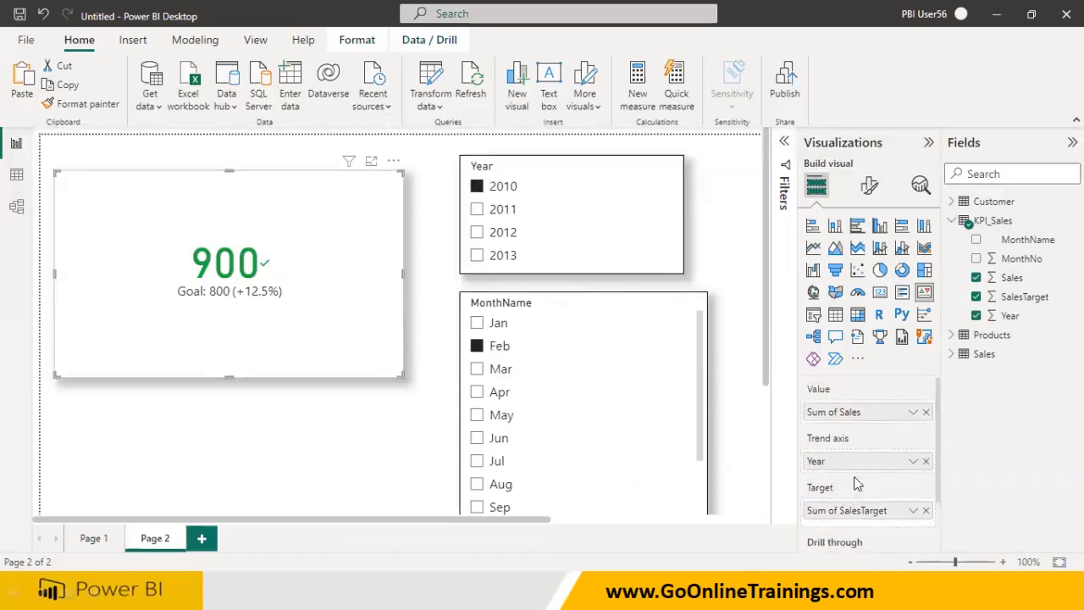
click(869, 185)
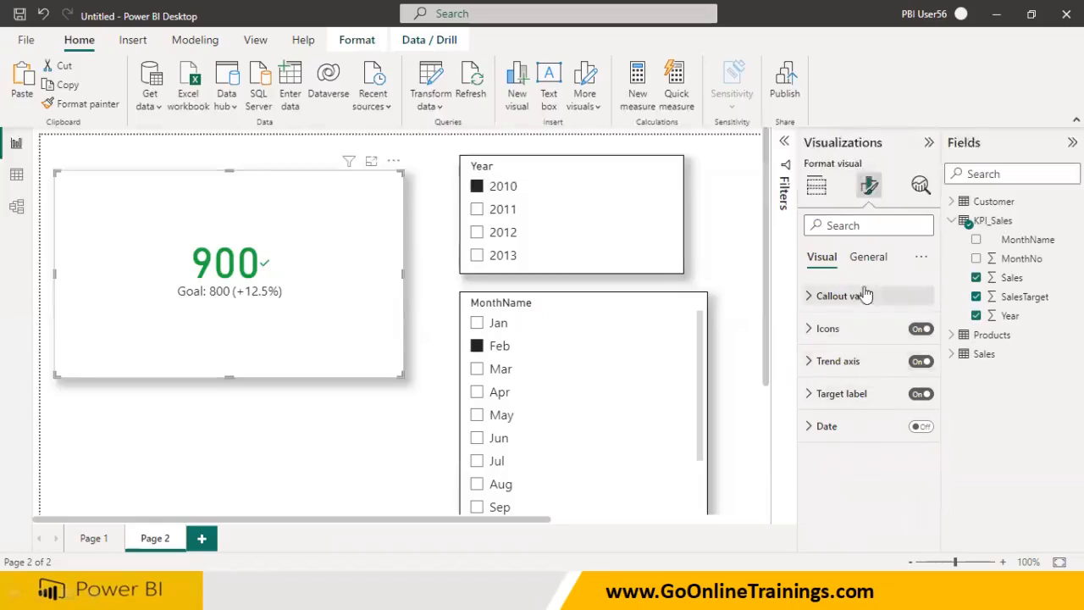
click(809, 330)
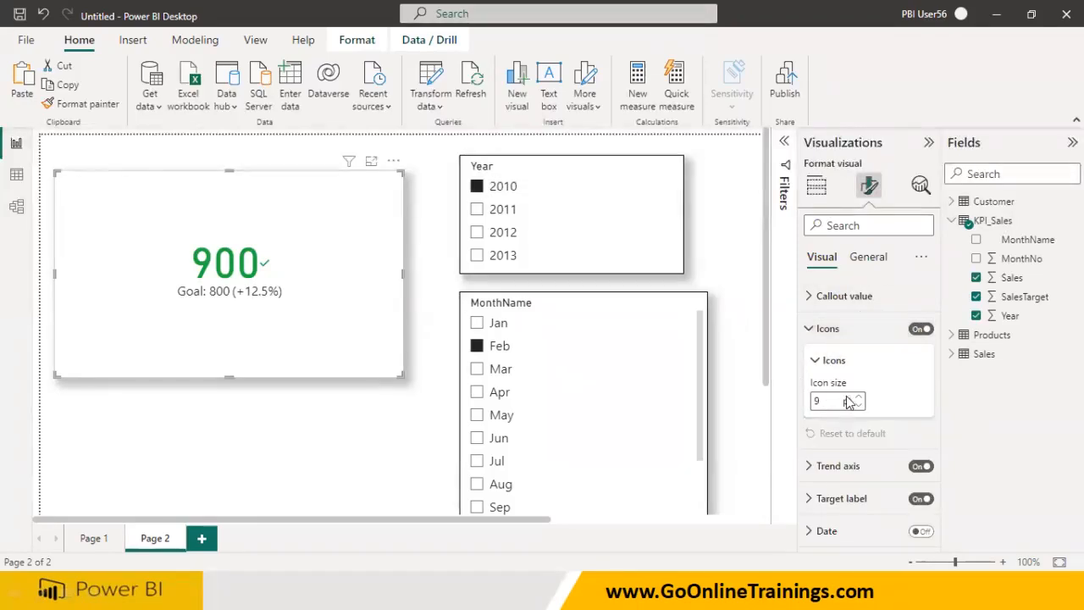
click(813, 467)
scroll(816, 474, down, 1)
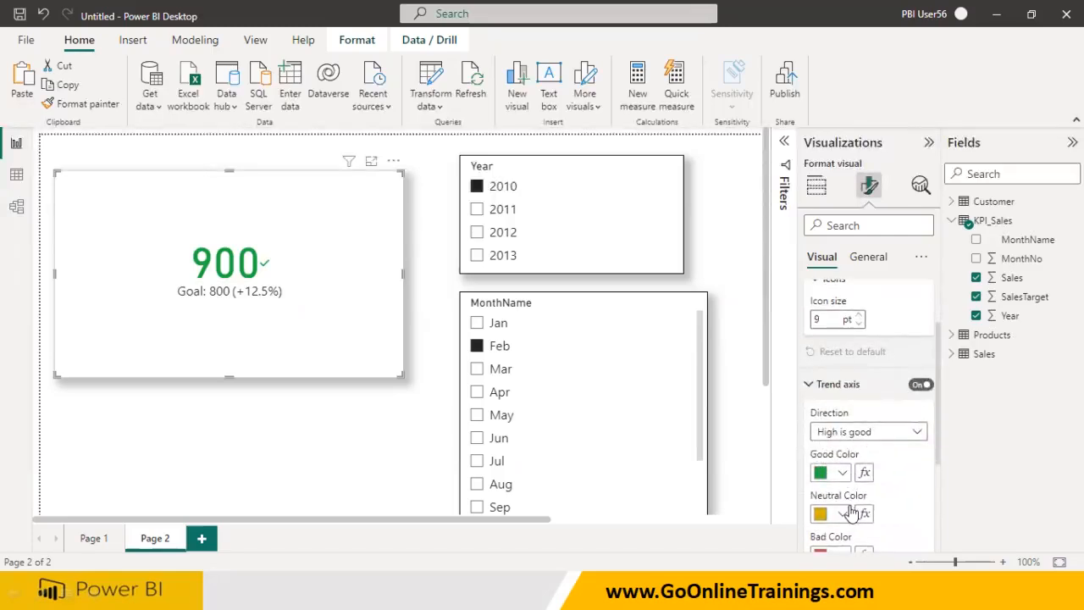
scroll(851, 512, down, 1)
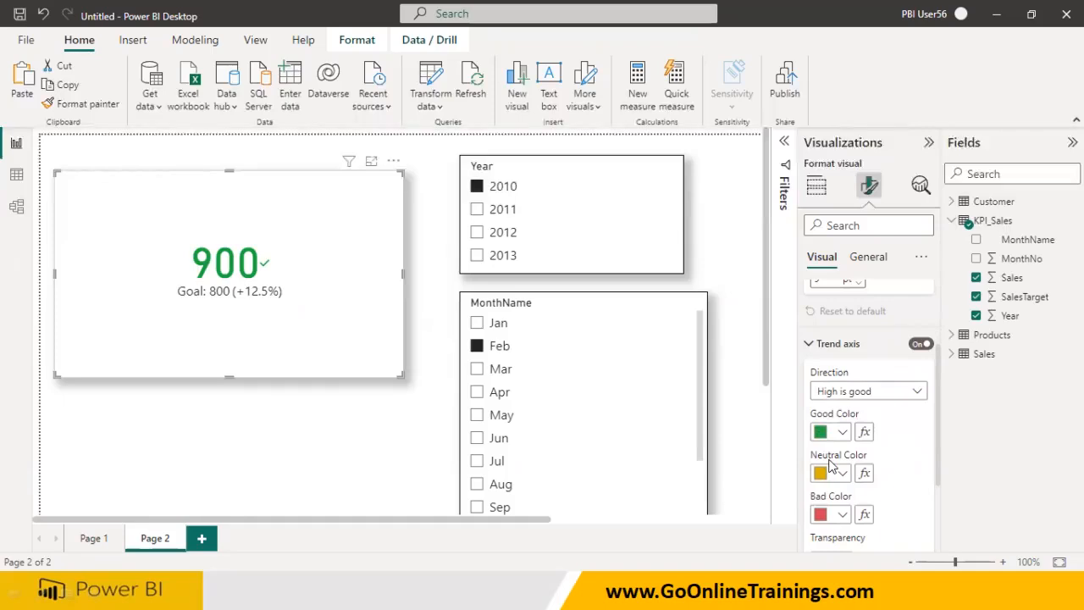
click(810, 343)
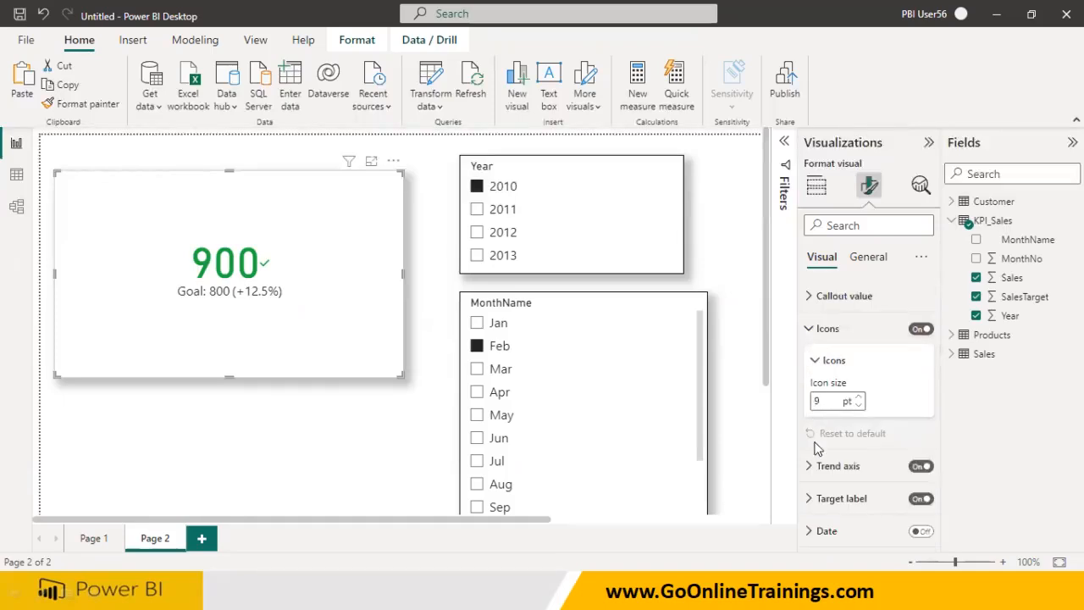
Format the KPI's target label values in bold with a dark blue font color
click(811, 498)
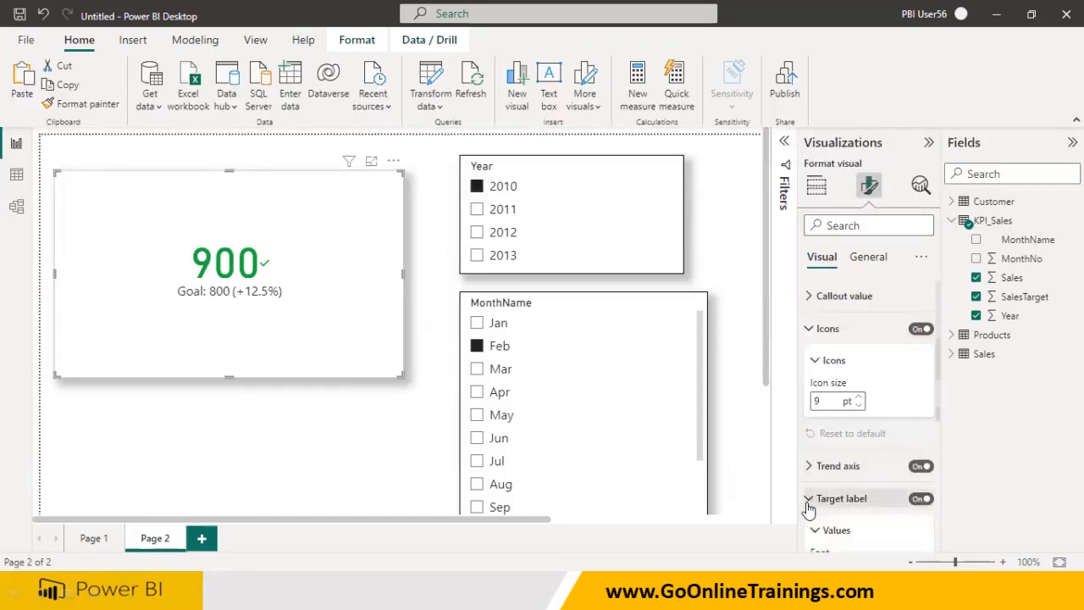
scroll(808, 510, down, 2)
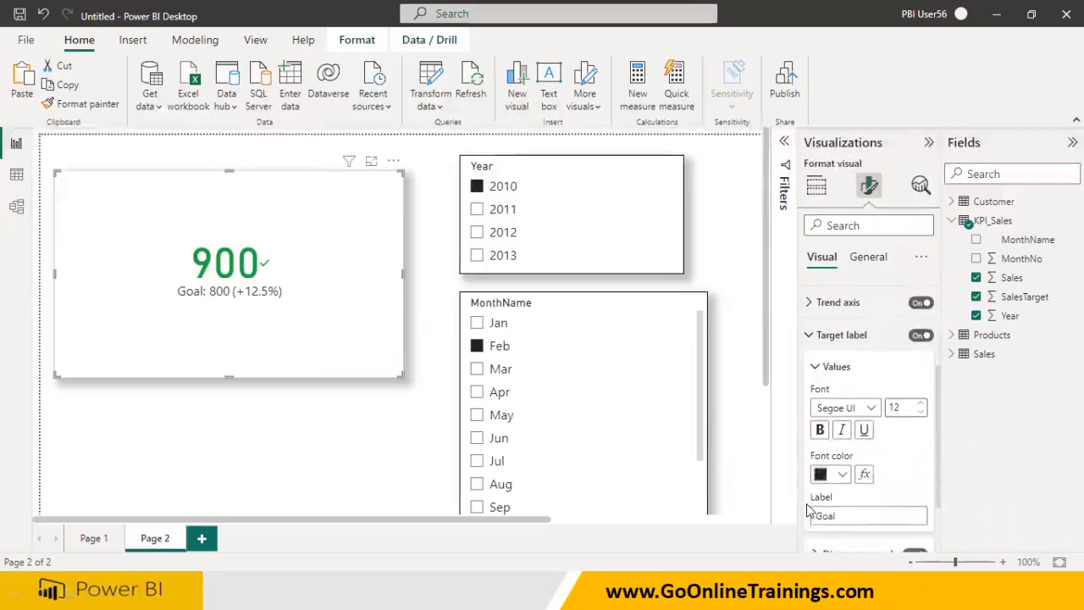
click(851, 480)
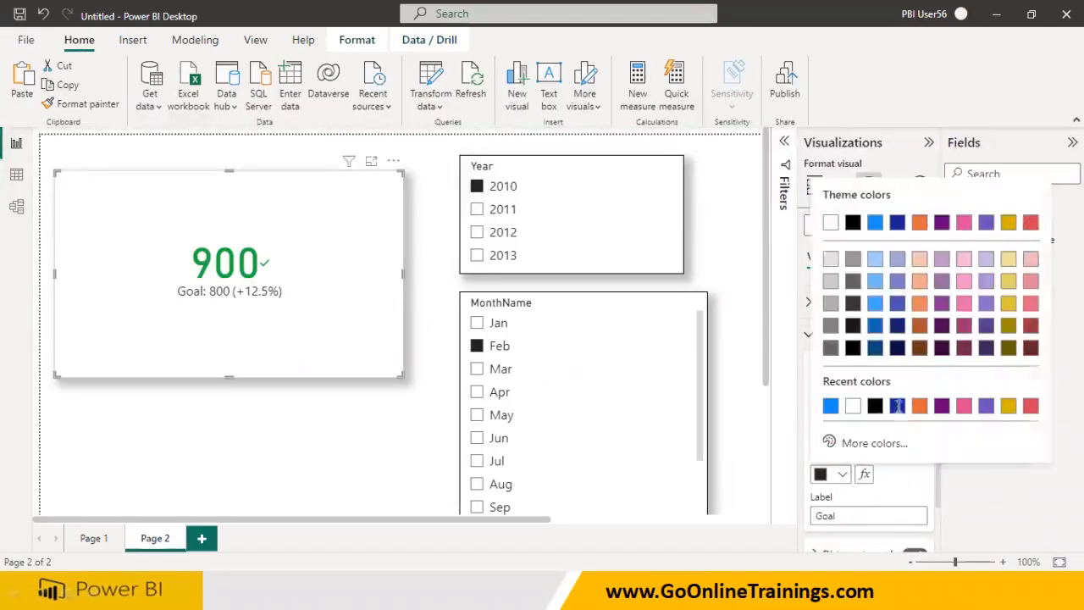
click(898, 407)
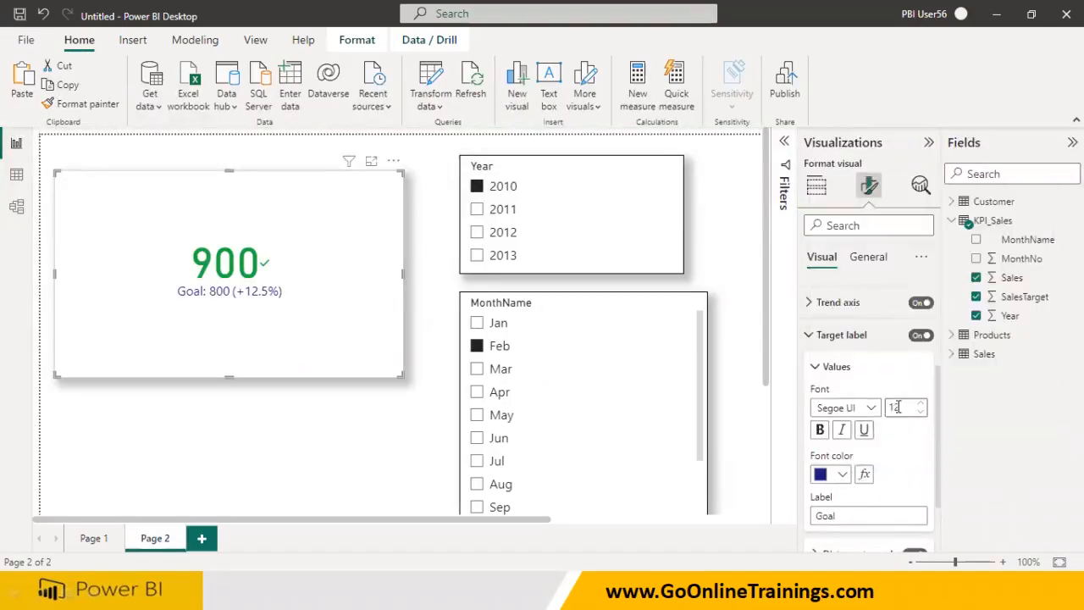
click(819, 430)
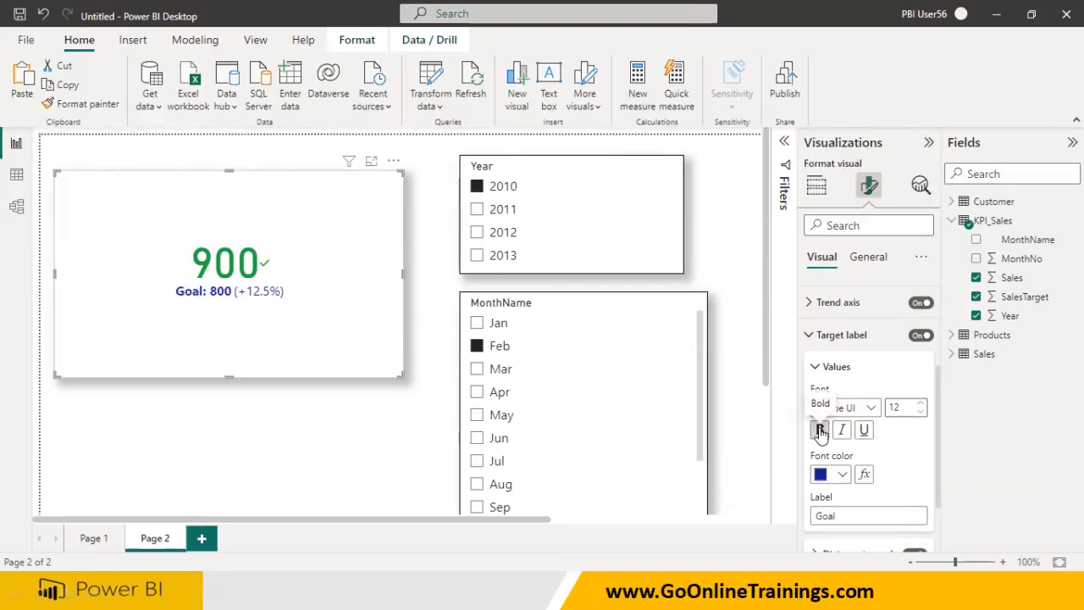
click(826, 367)
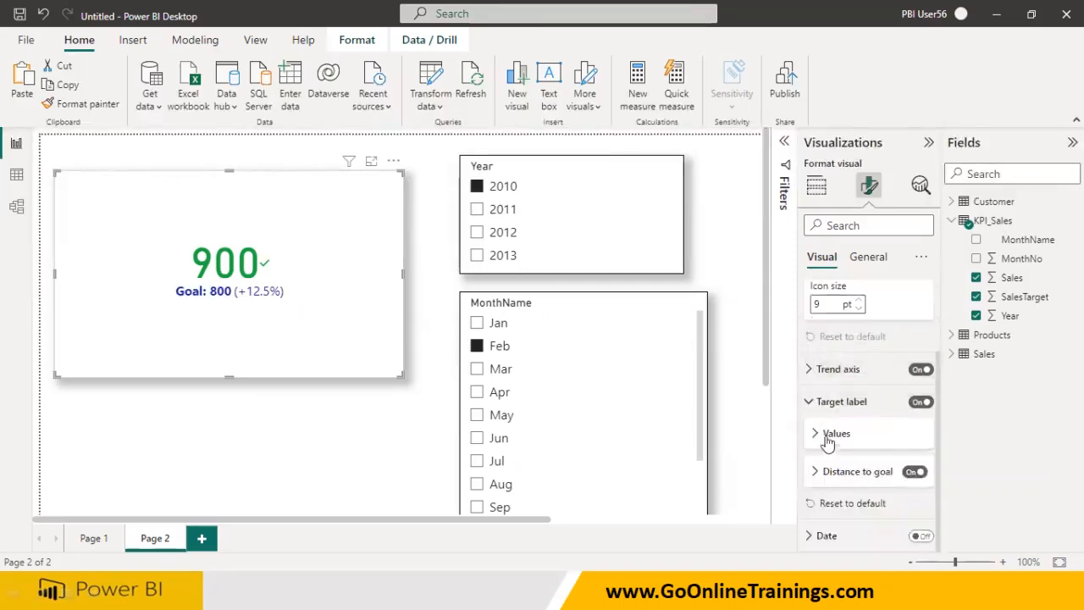
Compare the Value, Percent and Both distance-to-goal styles, leaving Percent selected, and review the KPI's general formatting options
click(814, 473)
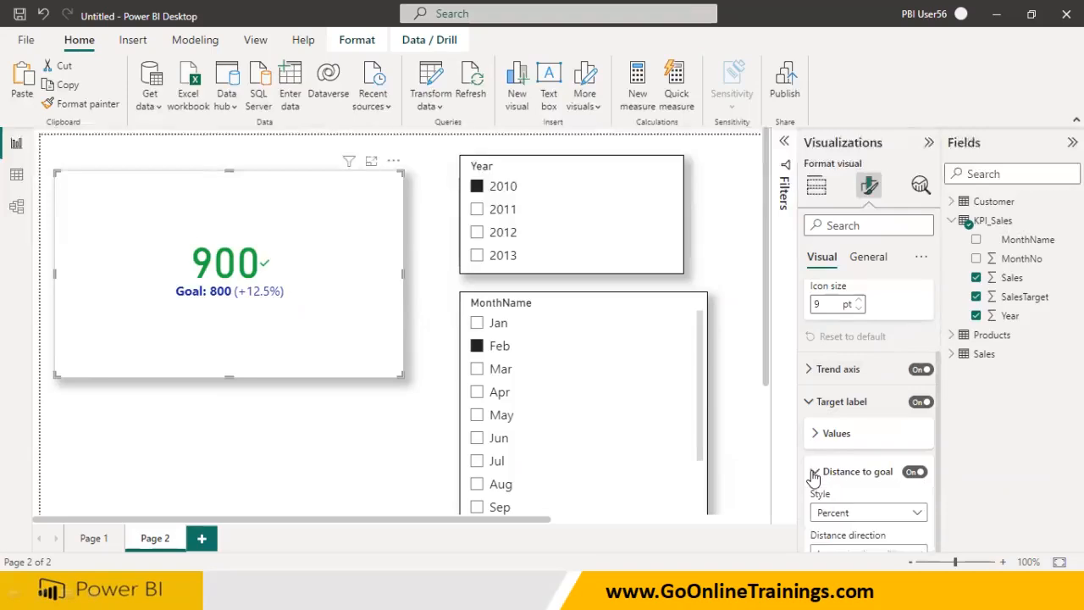
scroll(817, 474, down, 2)
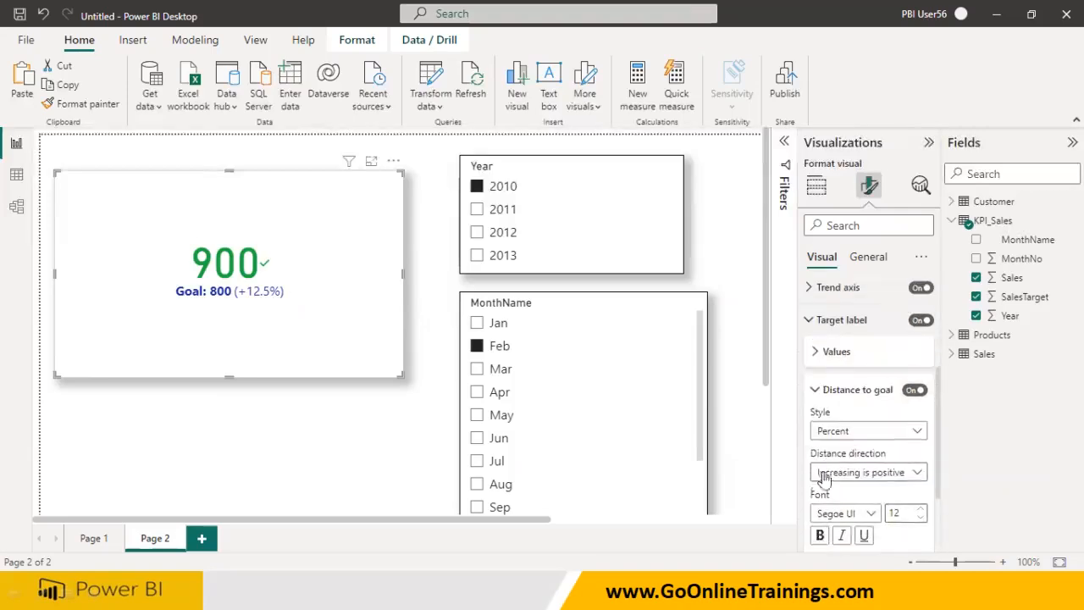
click(878, 431)
click(867, 445)
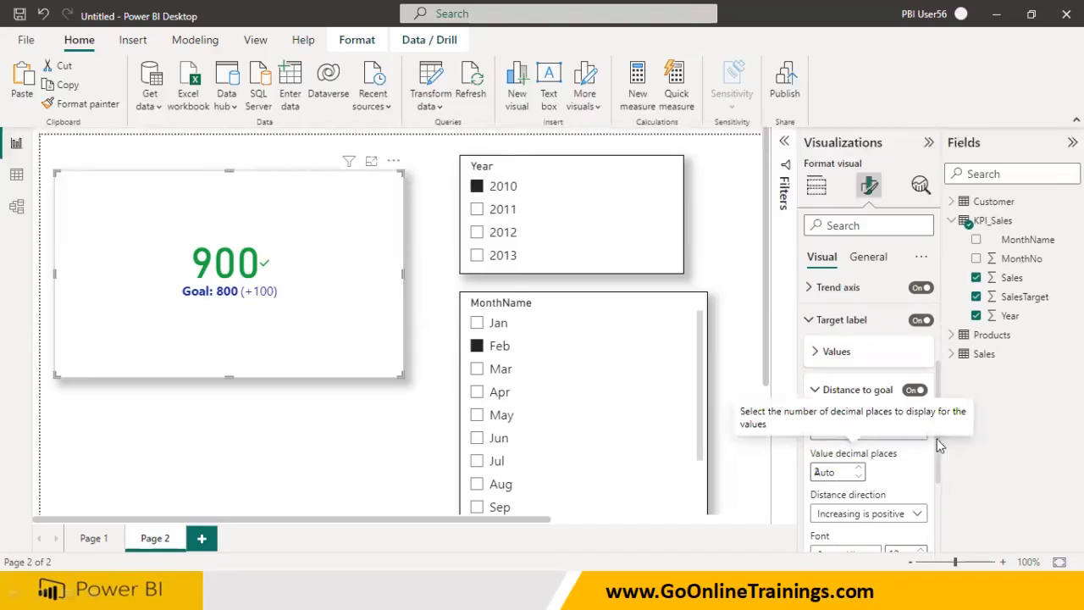
click(911, 432)
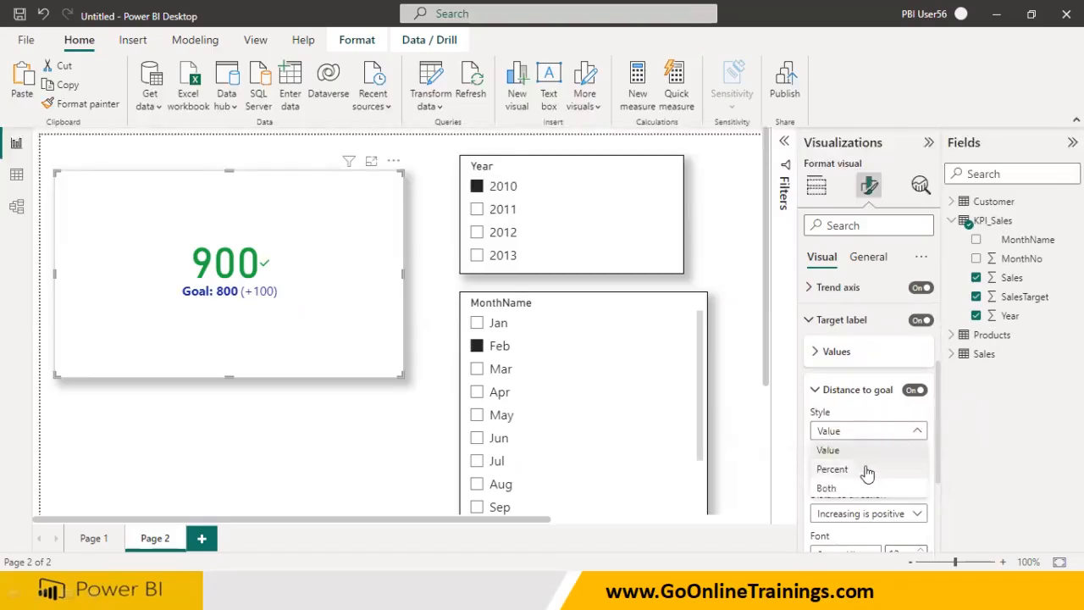
click(870, 469)
click(878, 432)
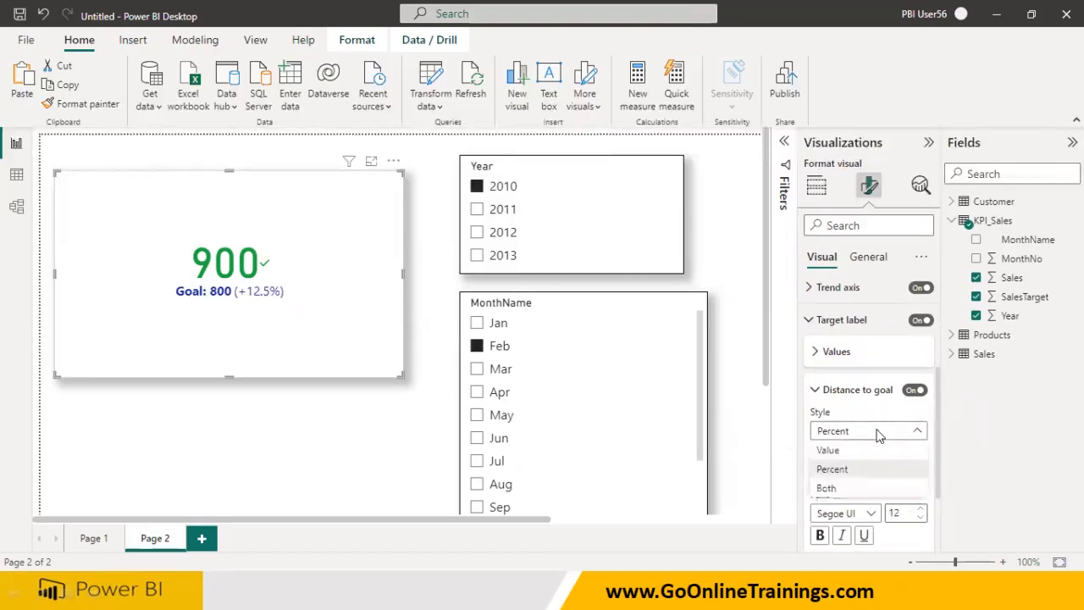
click(856, 489)
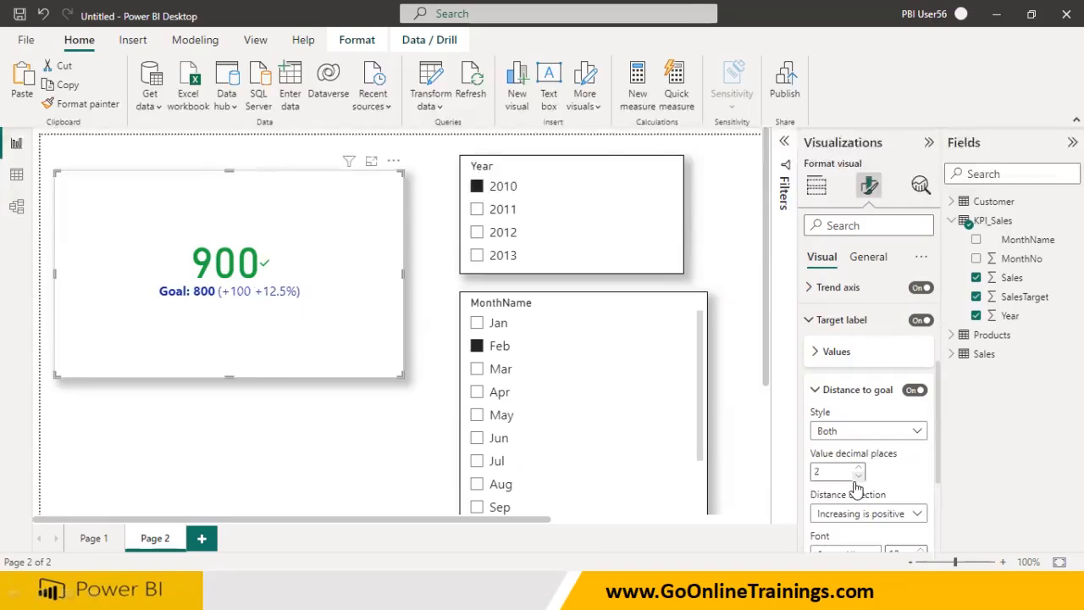
click(850, 434)
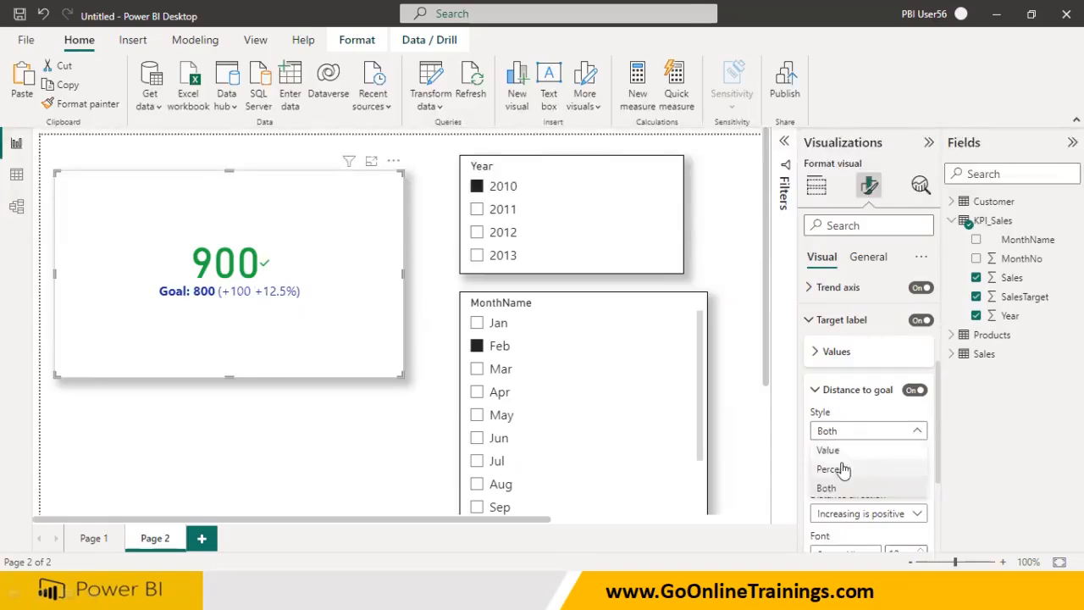
click(842, 471)
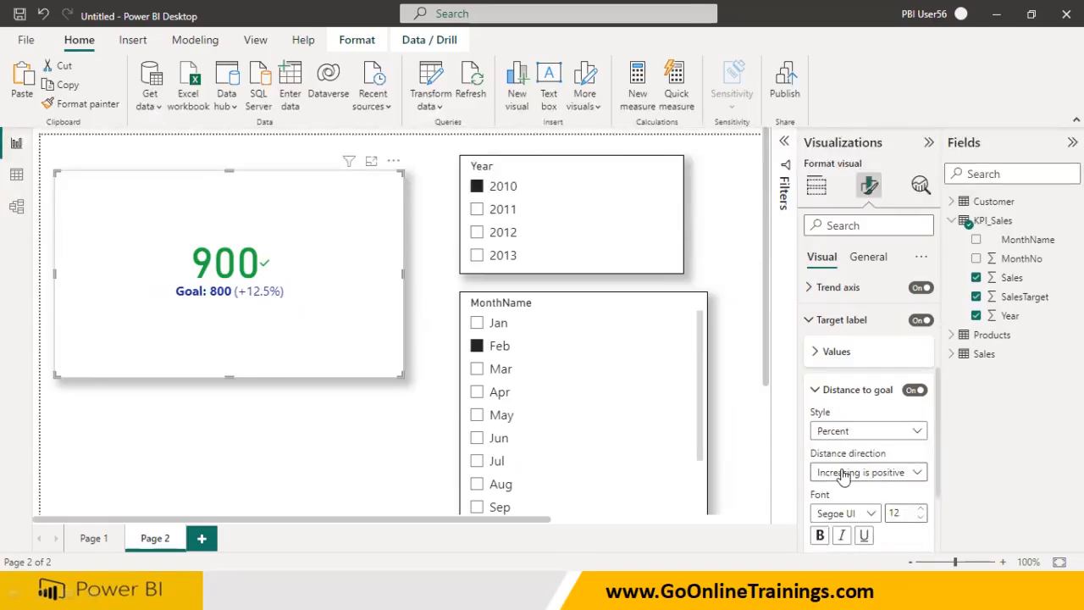
scroll(842, 475, down, 3)
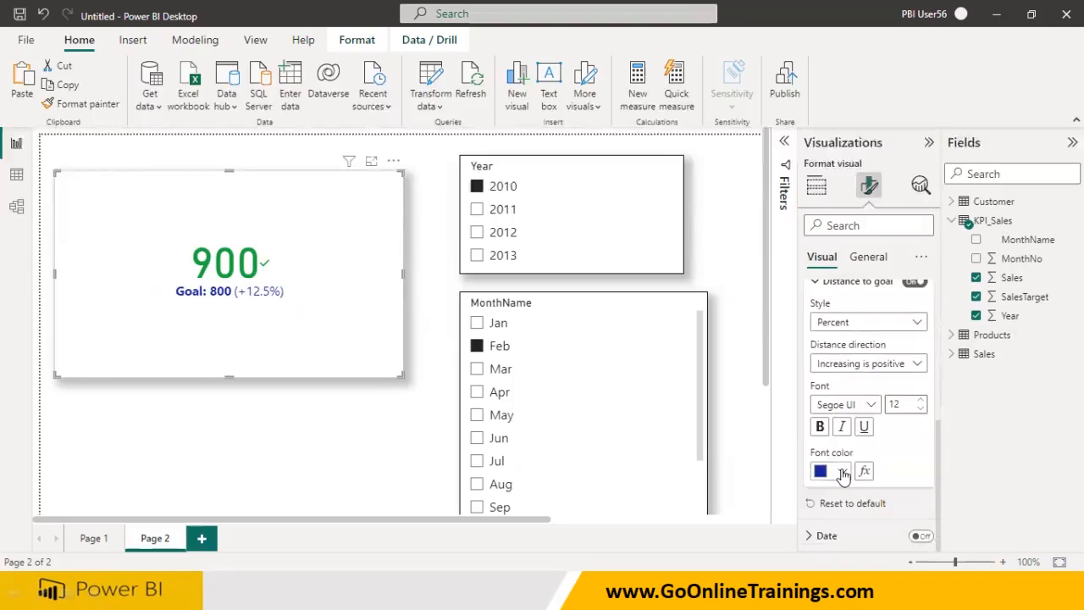
scroll(842, 475, up, 6)
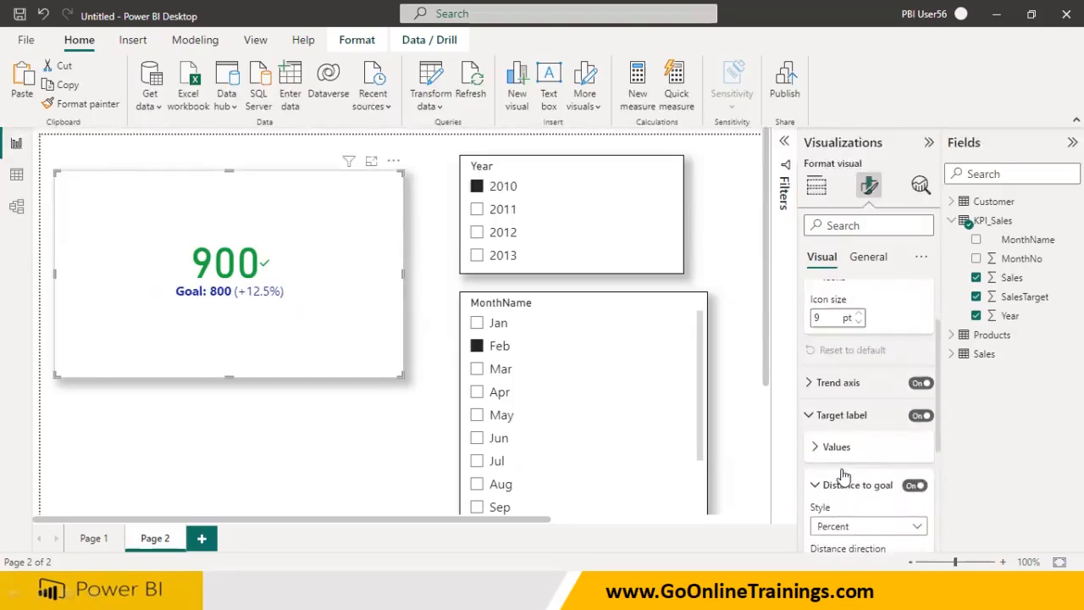
click(867, 256)
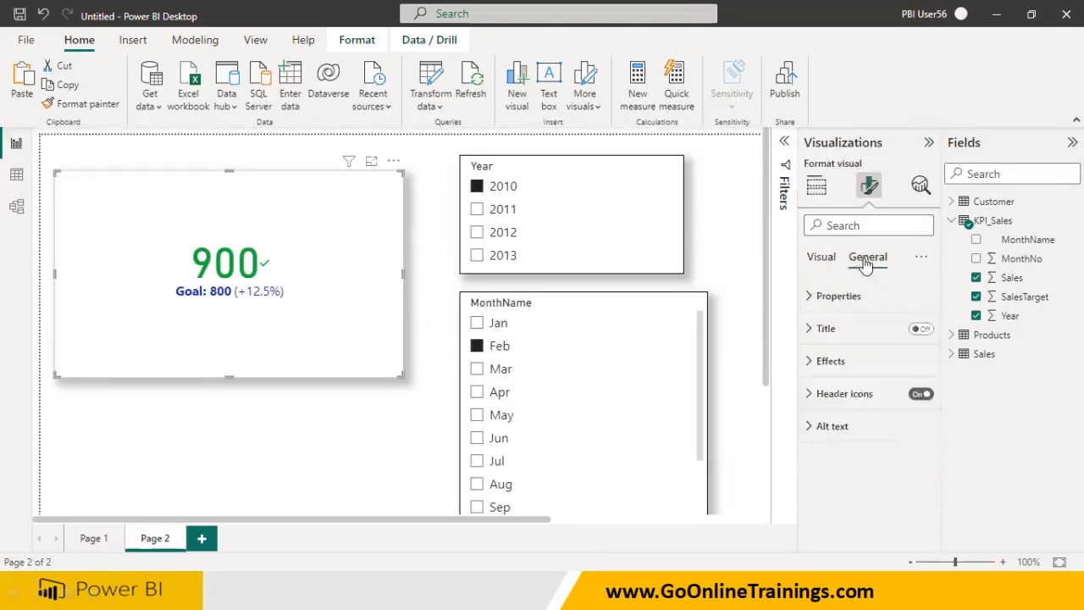
click(816, 188)
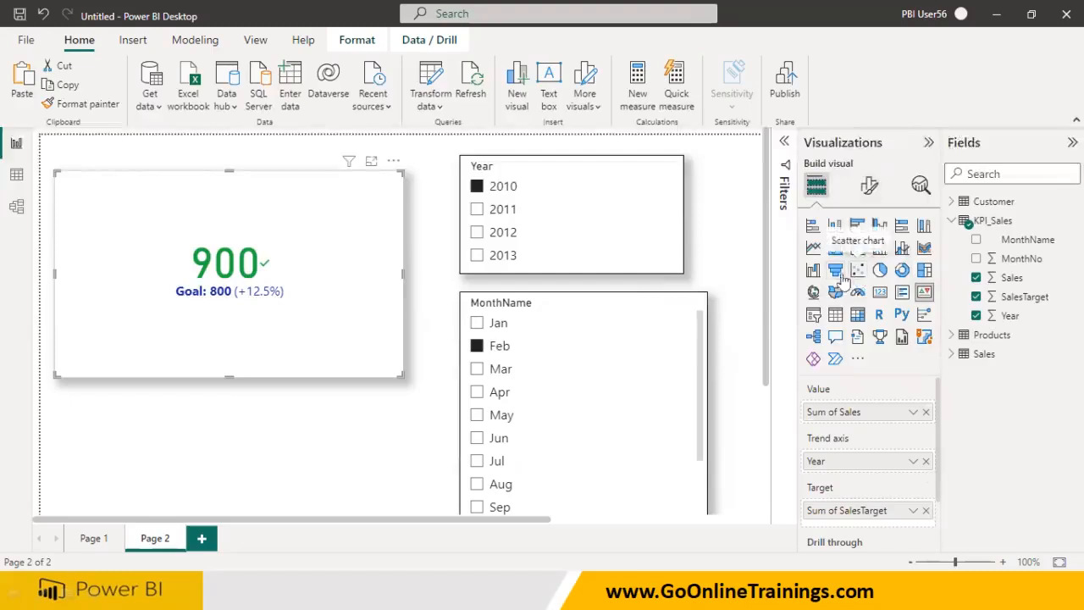
Add a new report page and set its page view to Actual size
click(202, 540)
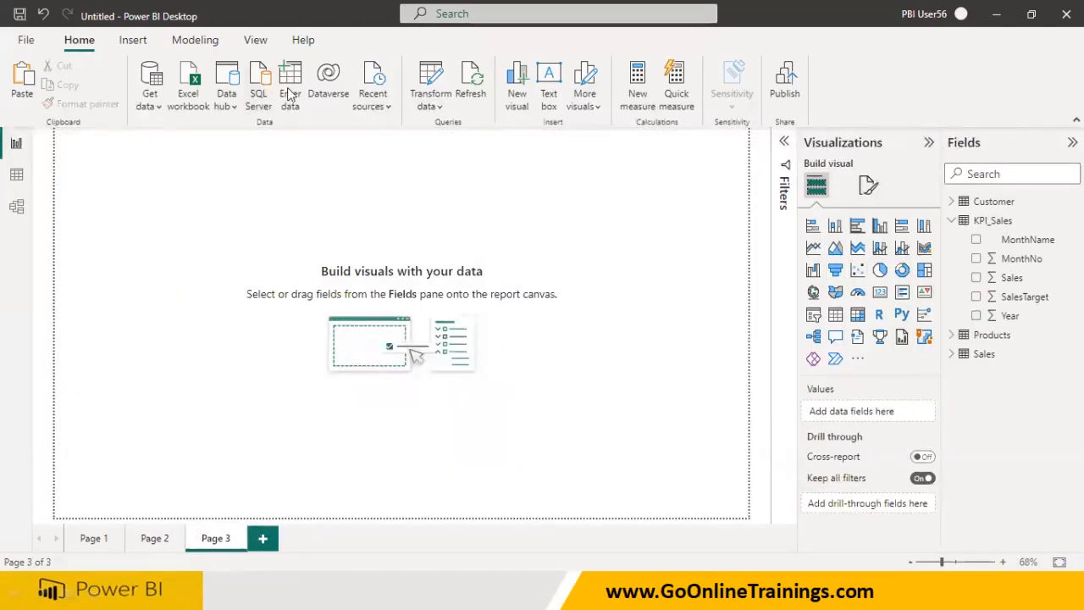
click(434, 103)
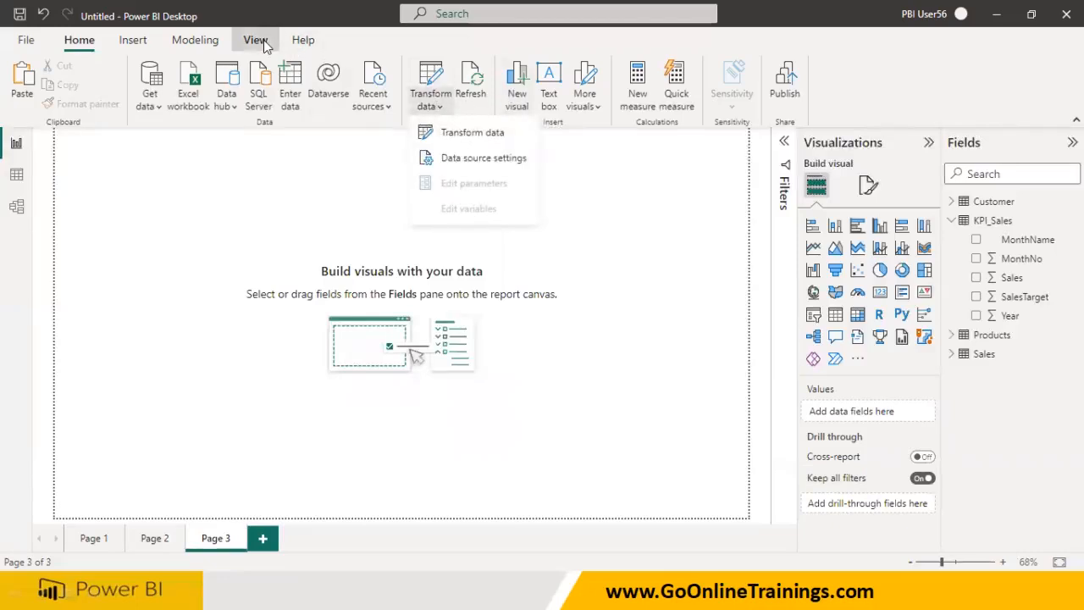
click(263, 40)
click(420, 108)
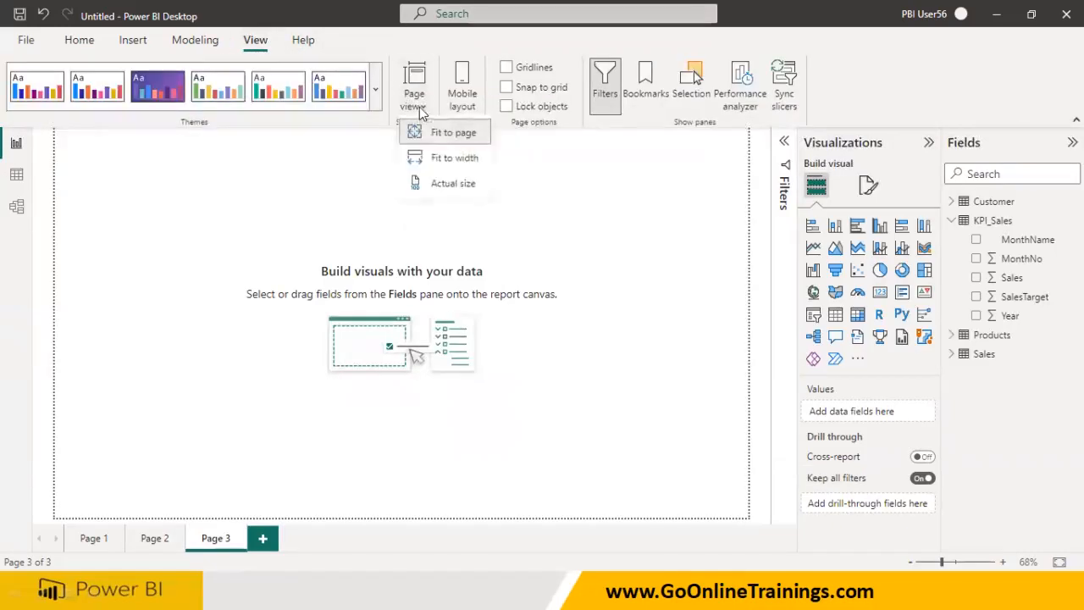
click(427, 183)
click(94, 44)
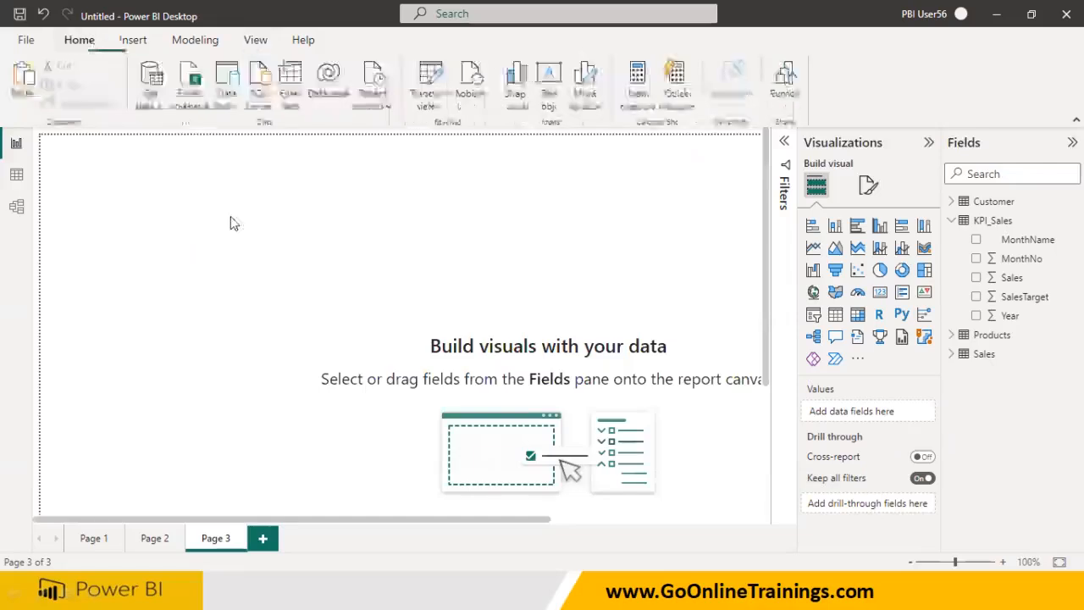
Load the Funnel table from the KPI Sales Data Excel workbook into the report
click(953, 221)
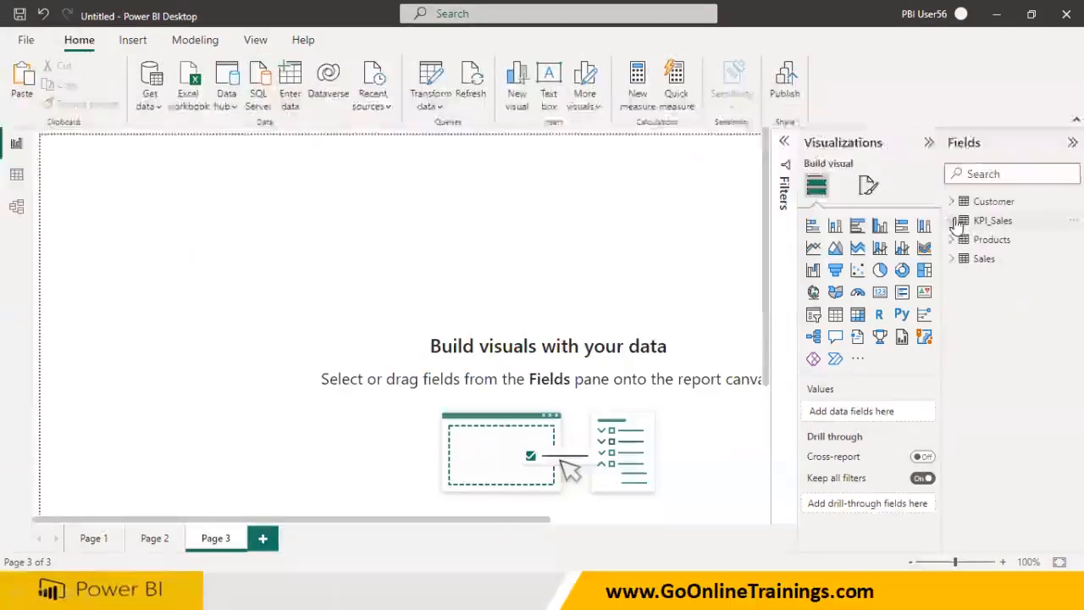
click(189, 100)
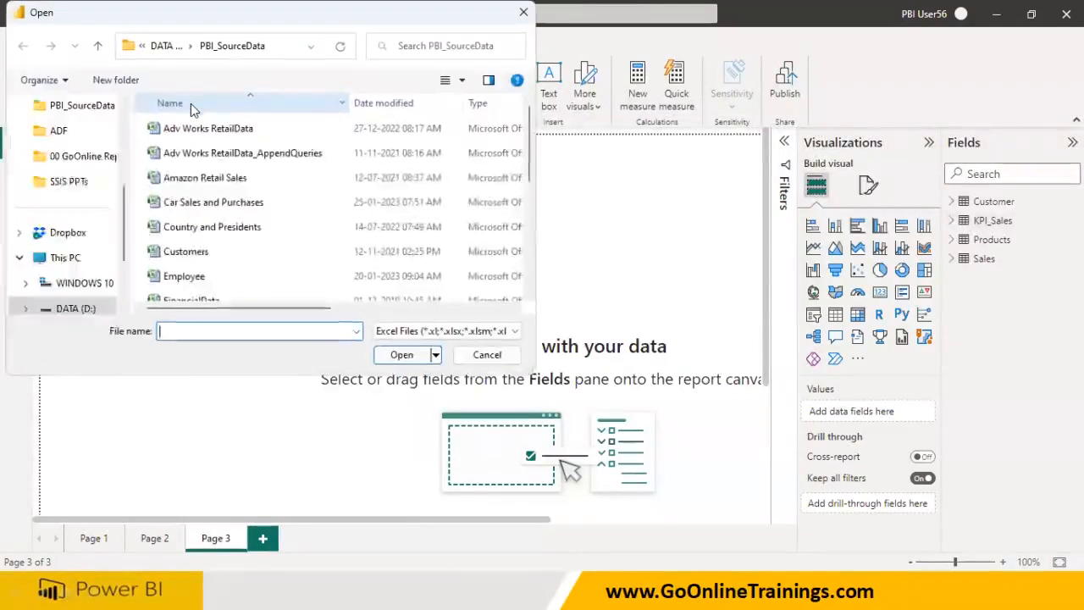
scroll(205, 251, down, 2)
click(204, 240)
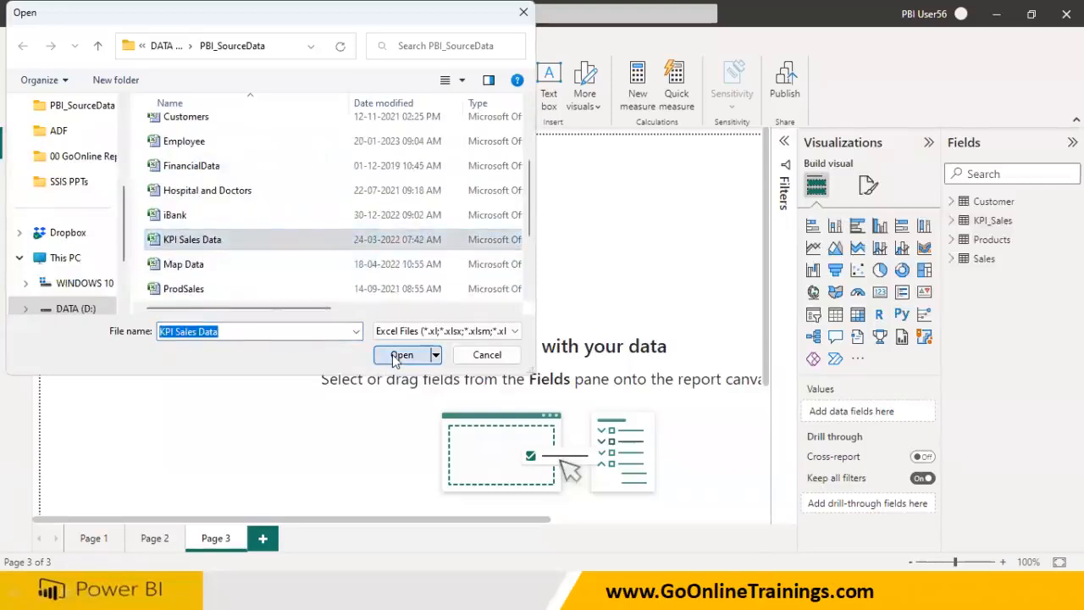
click(401, 355)
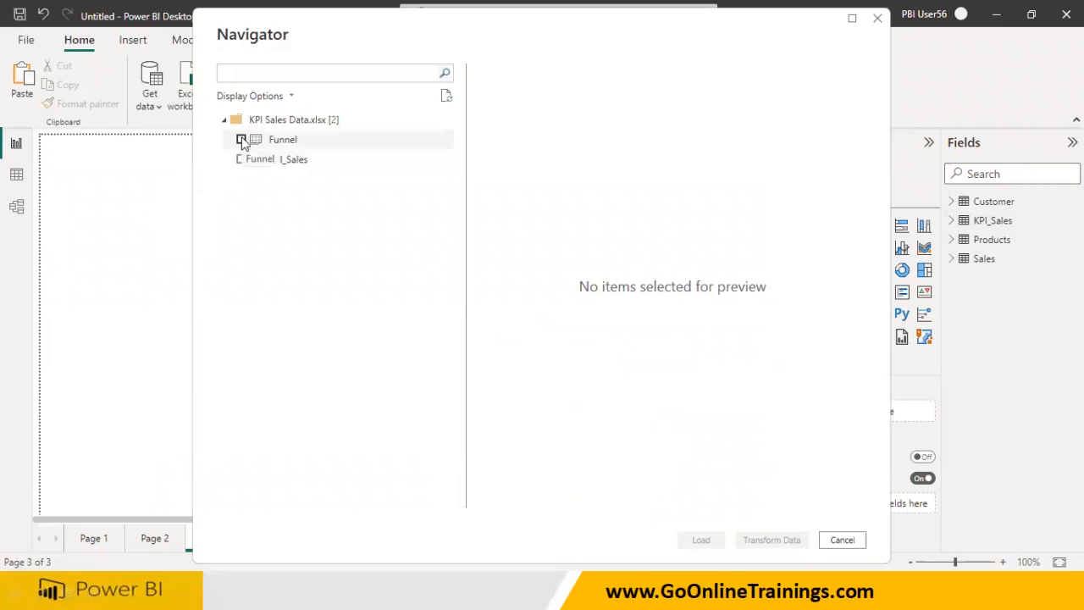
click(241, 140)
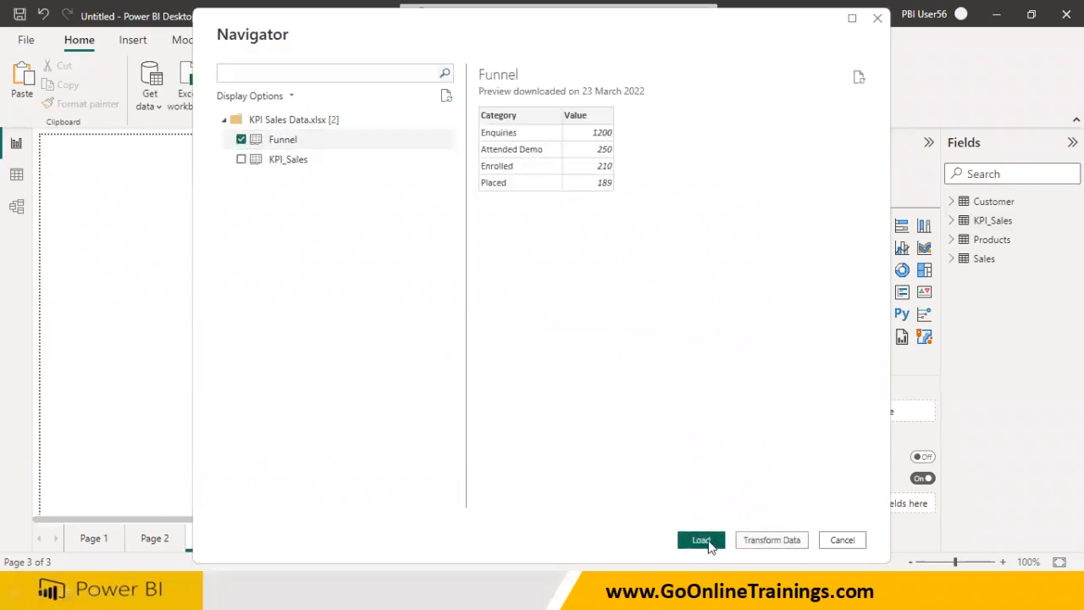
click(703, 540)
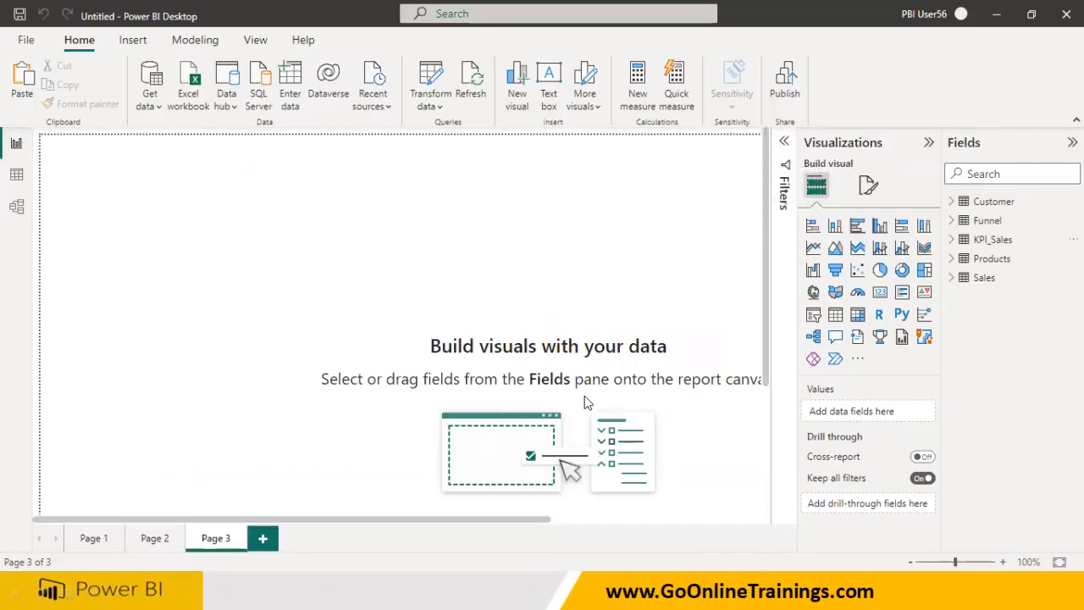
Examine the Funnel table's categories and their values in the Data view
click(990, 225)
click(17, 175)
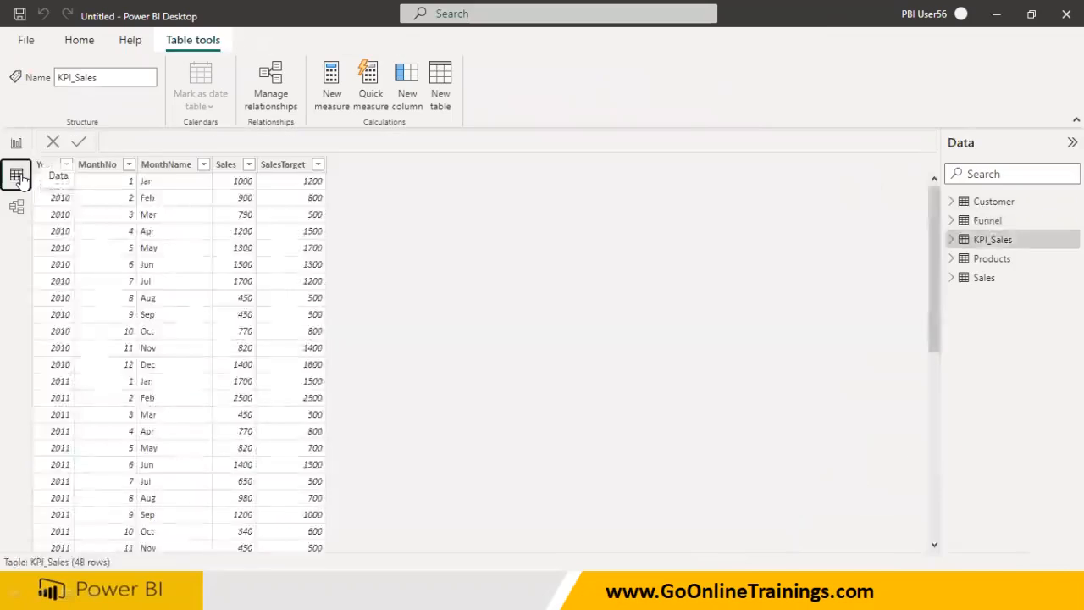
click(982, 220)
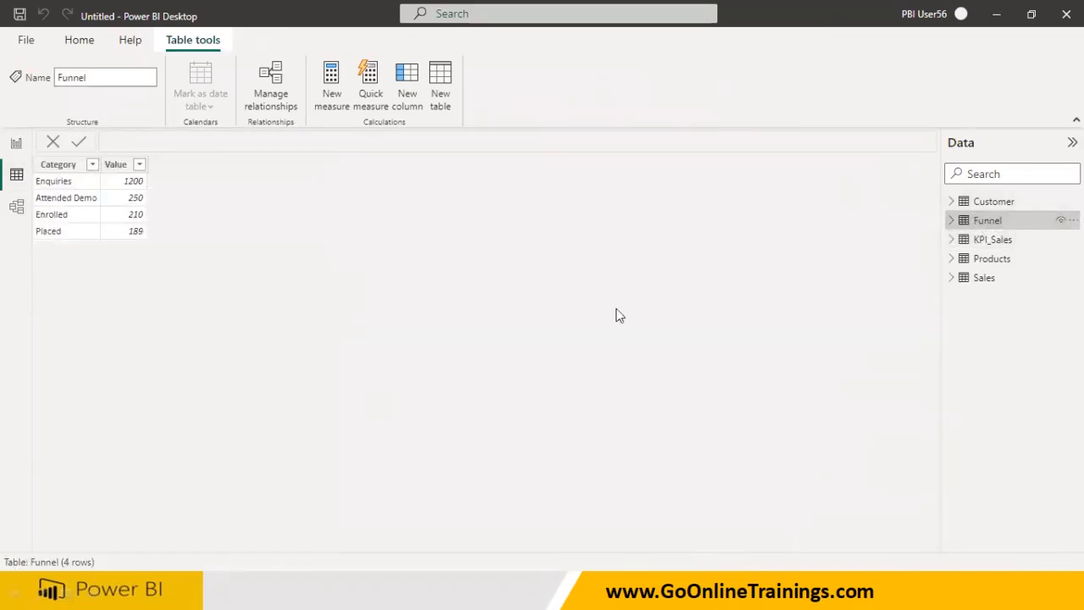
mouse_move(28, 186)
mouse_down()
mouse_move(92, 166)
mouse_move(20, 166)
mouse_move(40, 188)
mouse_up()
mouse_move(111, 186)
mouse_down()
mouse_move(159, 178)
mouse_move(123, 161)
mouse_move(100, 181)
mouse_move(126, 185)
mouse_up()
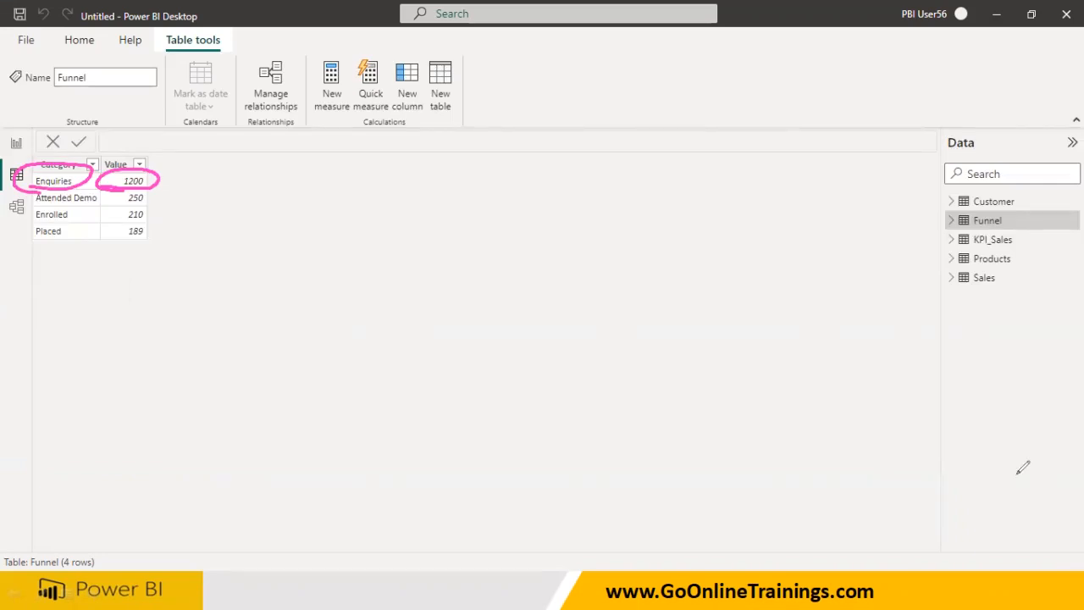
mouse_move(119, 201)
mouse_down()
mouse_move(150, 199)
mouse_move(104, 198)
mouse_move(125, 205)
mouse_up()
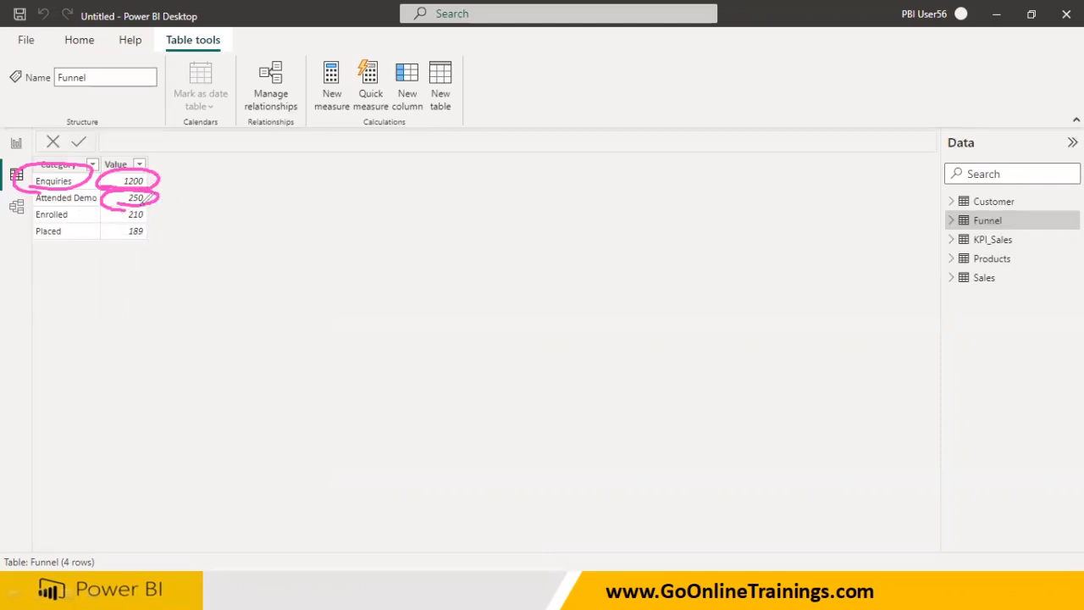
mouse_move(110, 219)
mouse_down()
mouse_move(170, 205)
mouse_move(125, 194)
mouse_move(101, 213)
mouse_move(160, 243)
mouse_move(157, 215)
mouse_up()
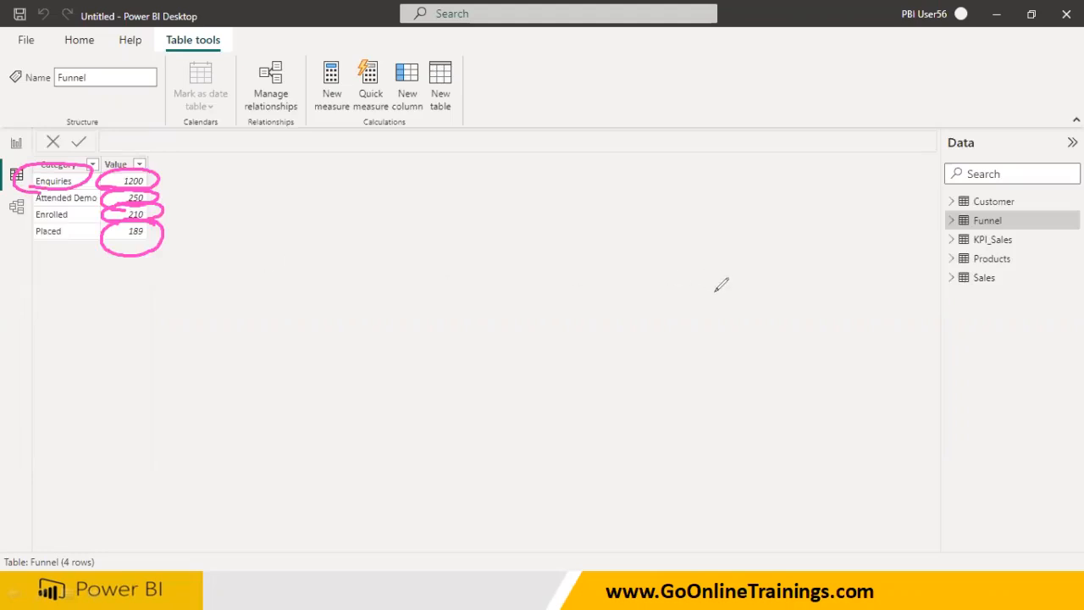
key(e)
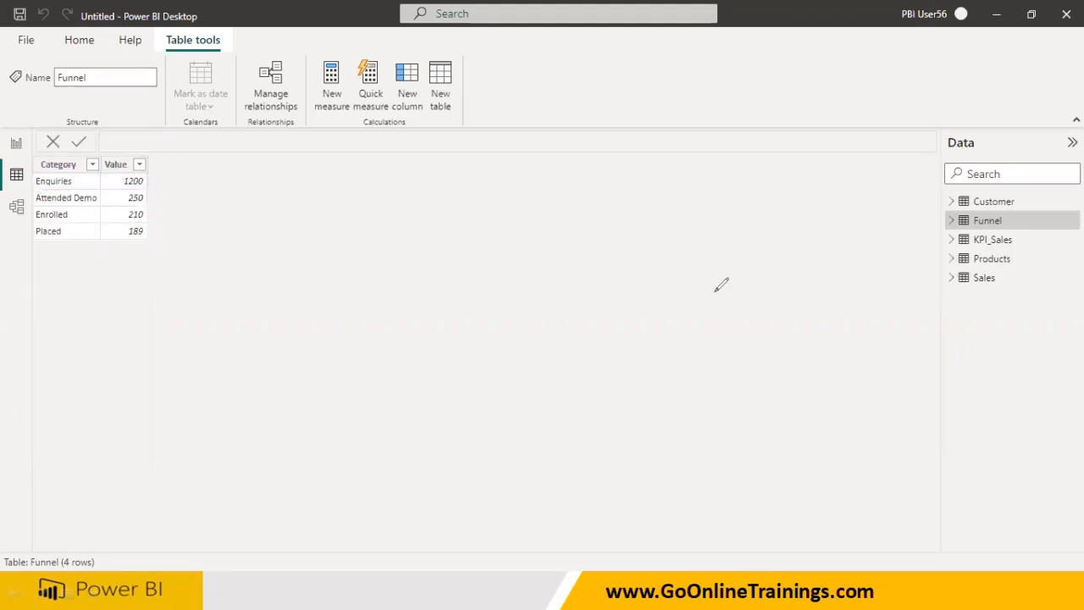
Add a funnel visual near the middle of Page 3, with Category as its category and Value as its values
click(16, 145)
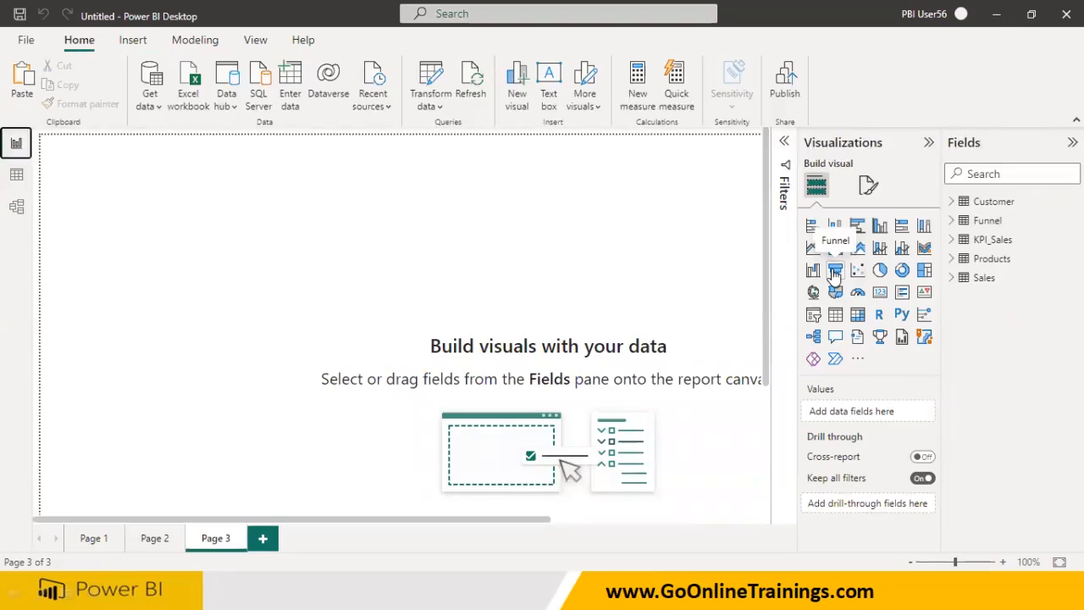
click(834, 270)
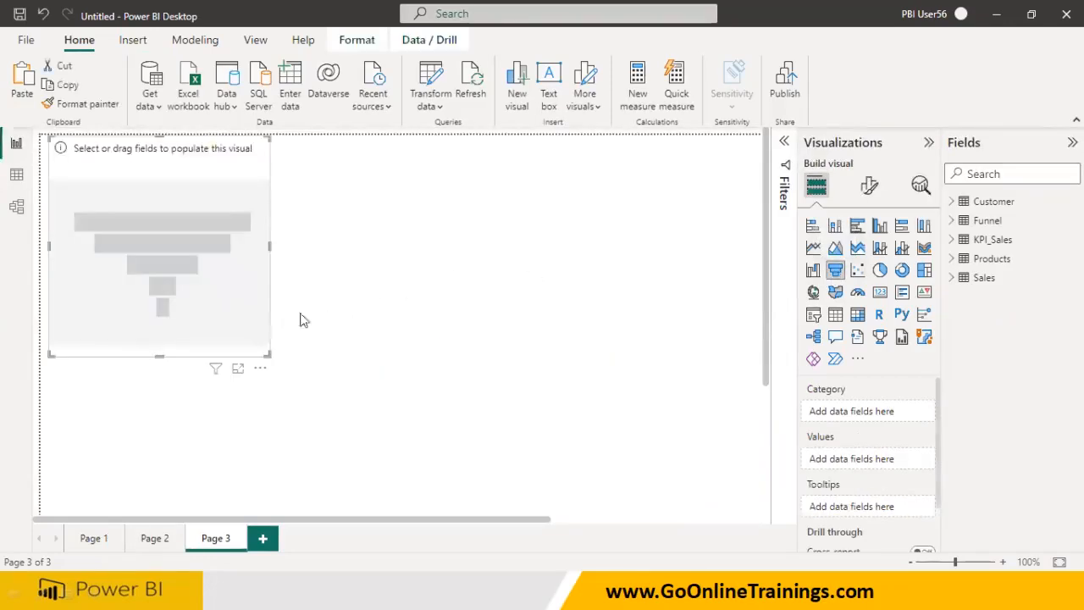
drag(246, 331, 481, 386)
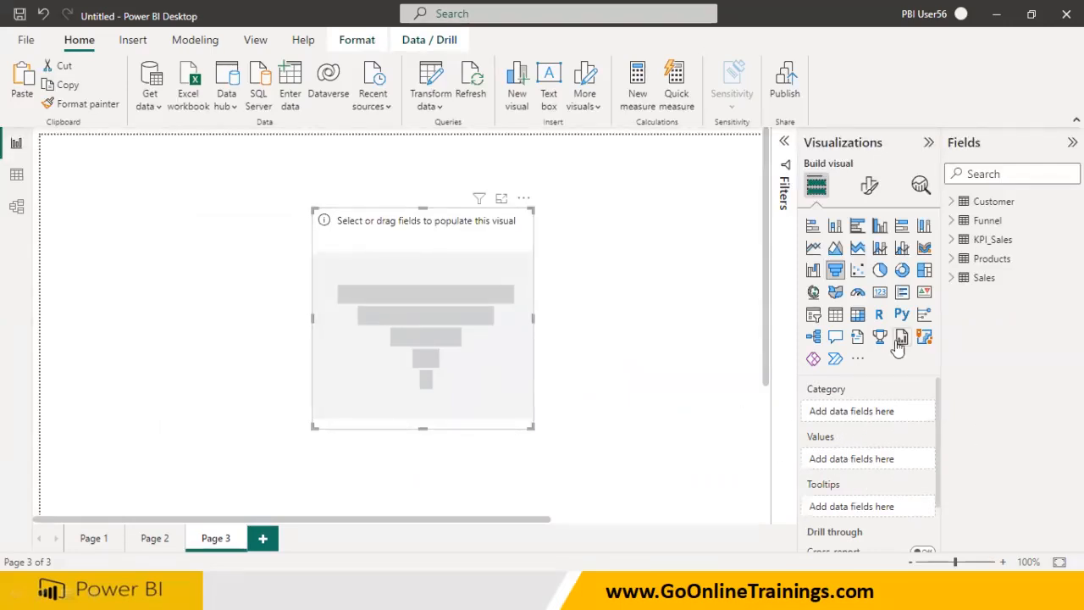
click(950, 222)
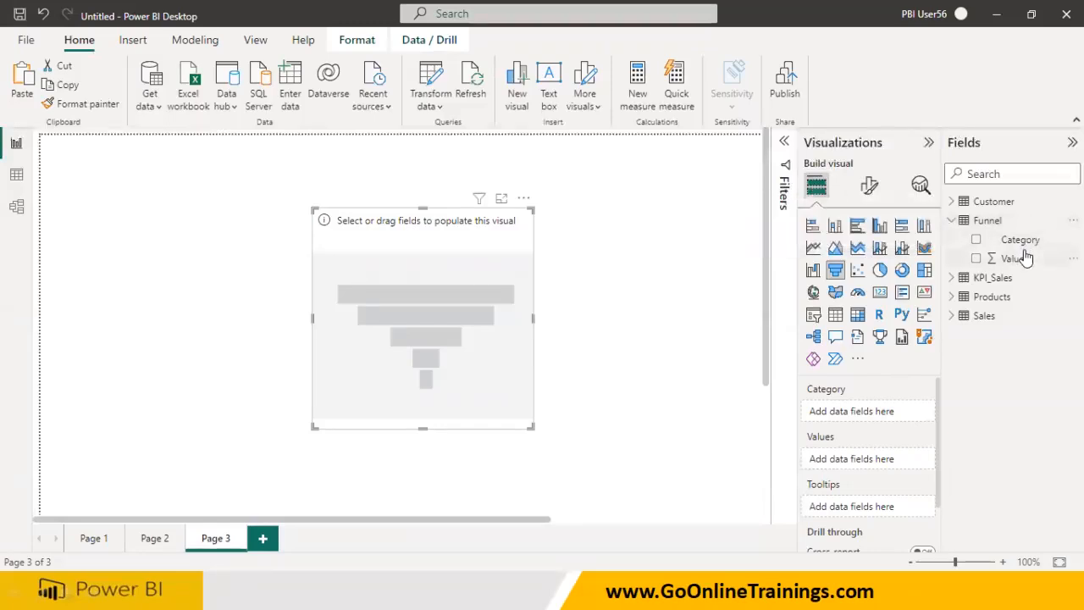
drag(1020, 241, 872, 421)
drag(899, 385, 874, 466)
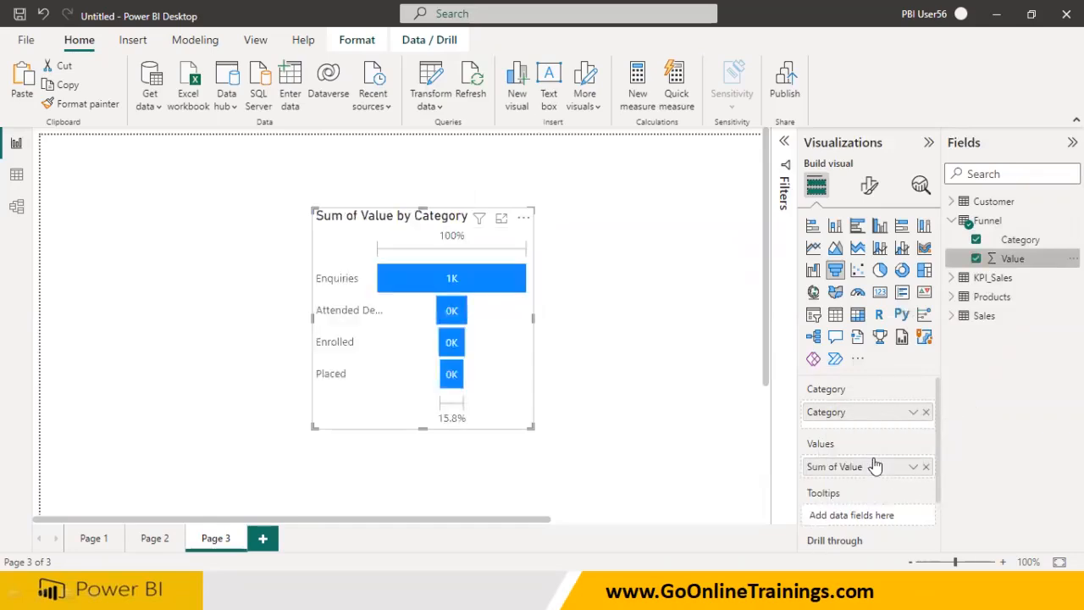
Recheck the Funnel table's data, and widen the funnel chart and shift it toward the left side of the page
click(17, 174)
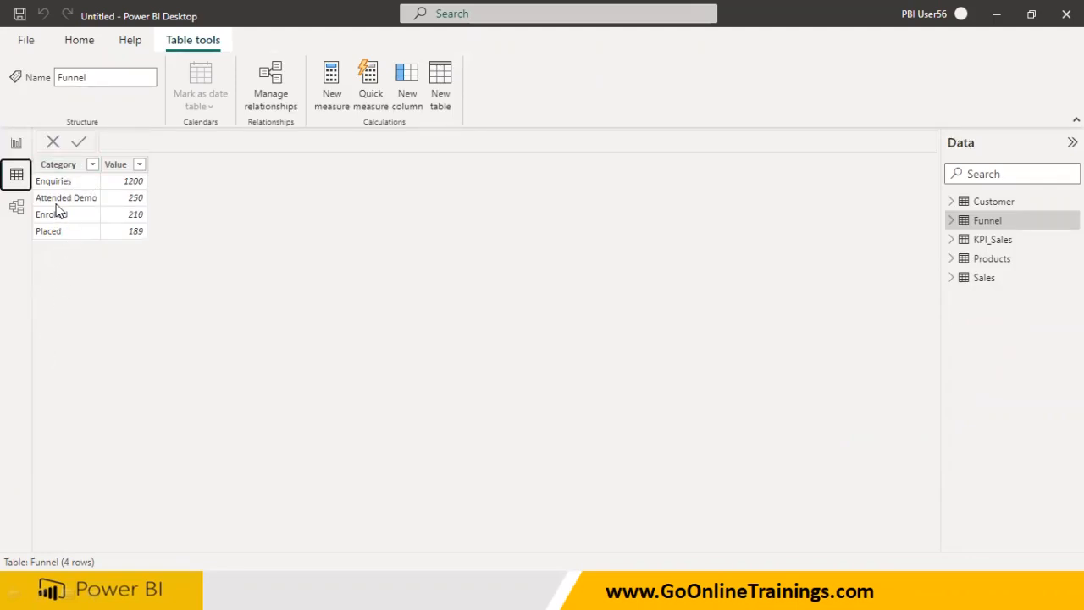
click(19, 144)
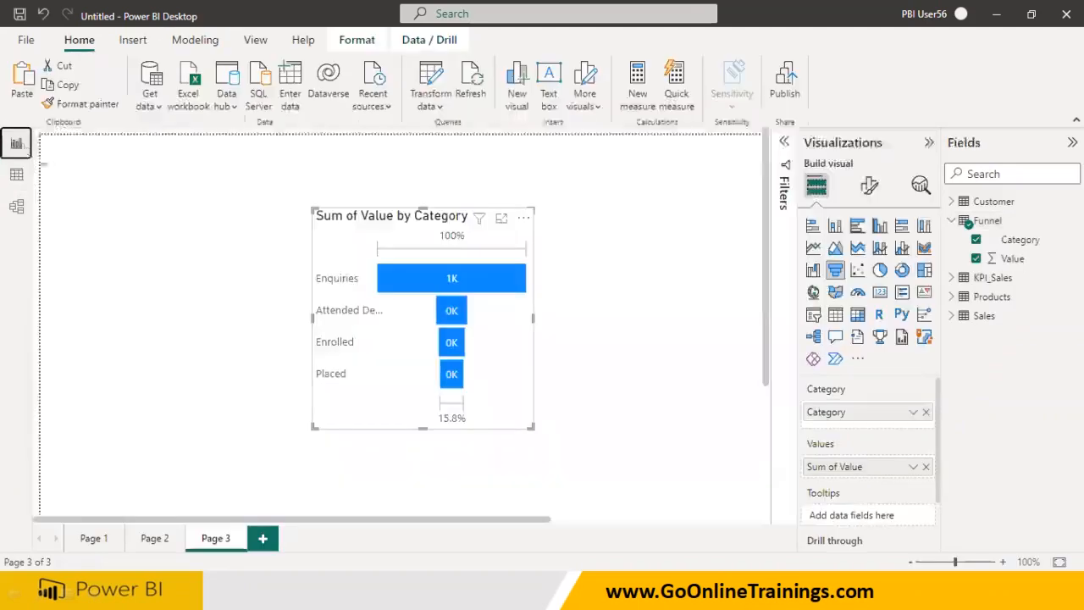
click(546, 322)
click(426, 305)
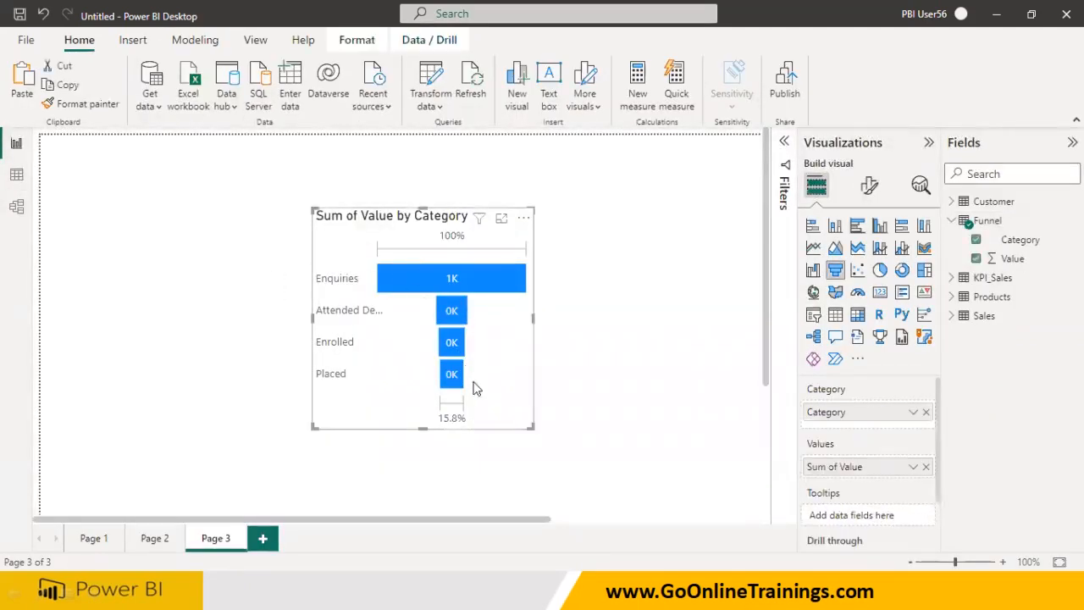
drag(526, 430, 636, 436)
drag(339, 244, 213, 243)
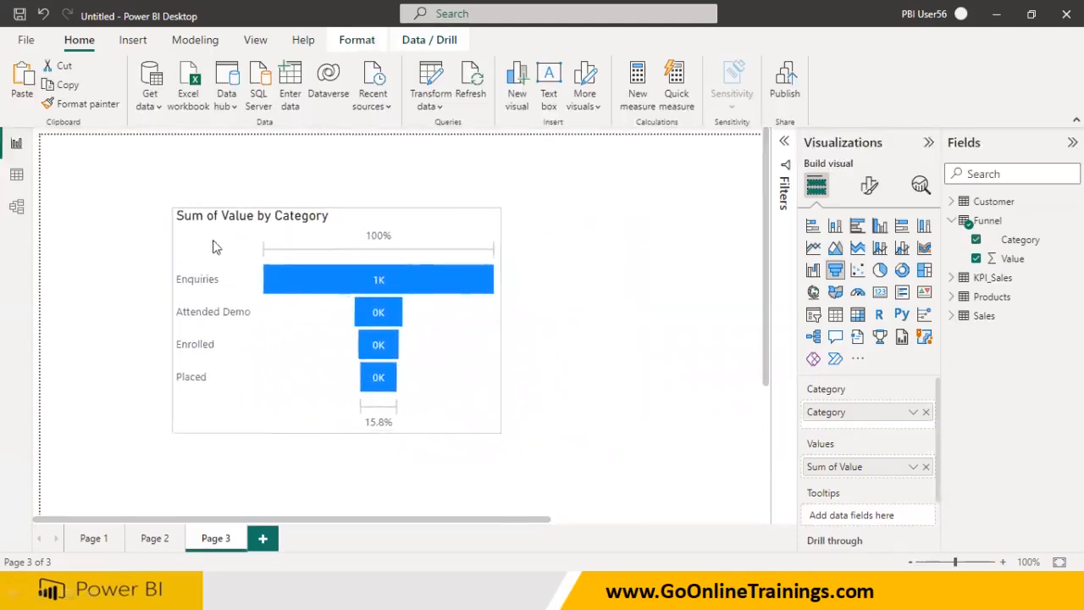
Turn on the visual border and shadow effects for the funnel chart
click(868, 185)
click(868, 256)
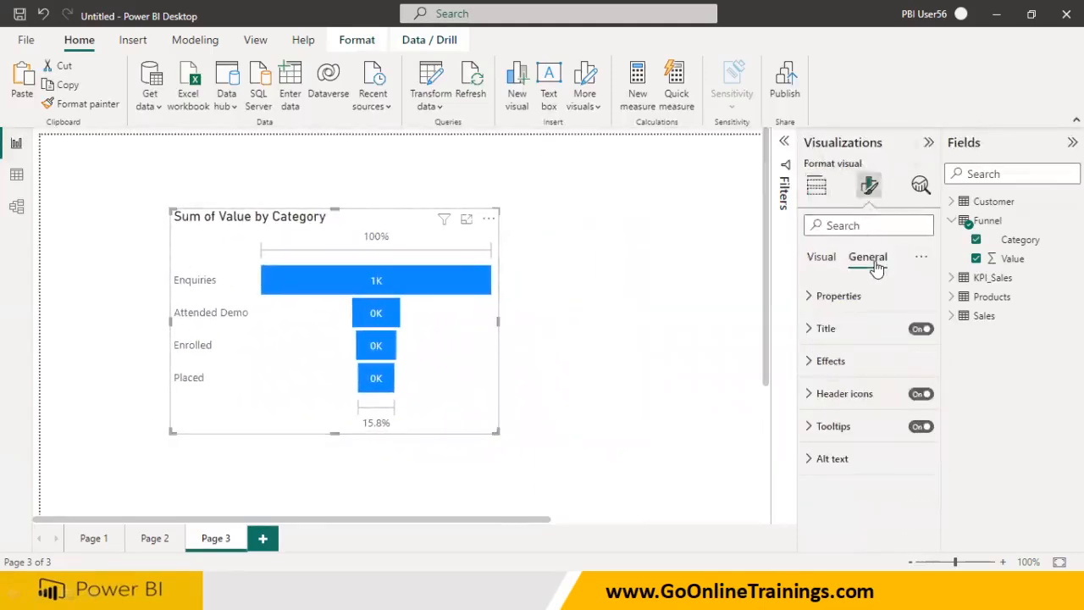
click(837, 364)
scroll(914, 483, down, 2)
click(915, 441)
click(915, 480)
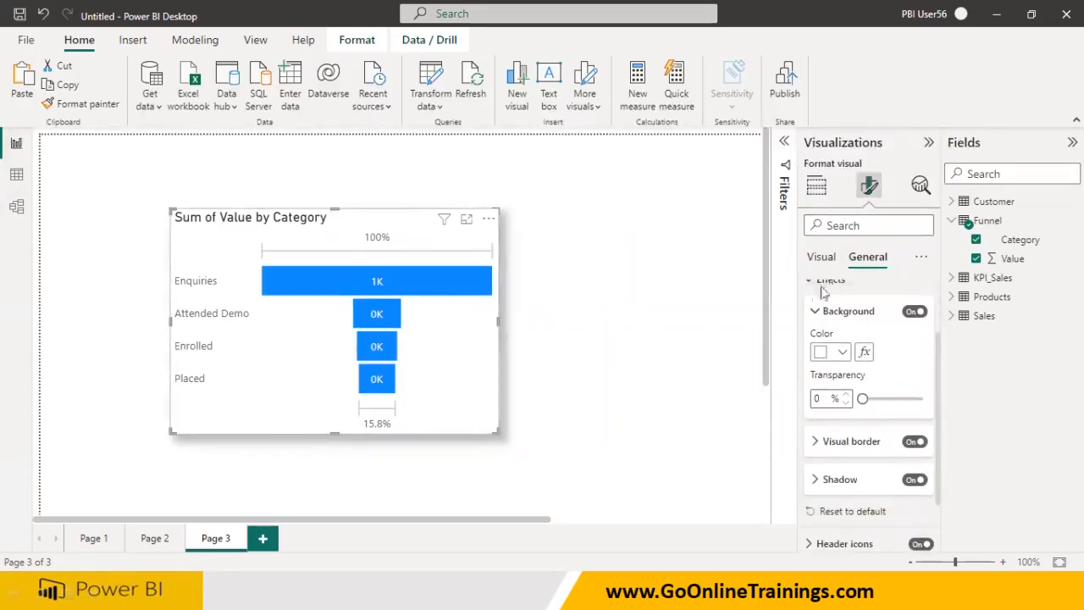
Set the funnel chart's data label display units to None and enlarge the chart toward its lower-right corner
click(821, 256)
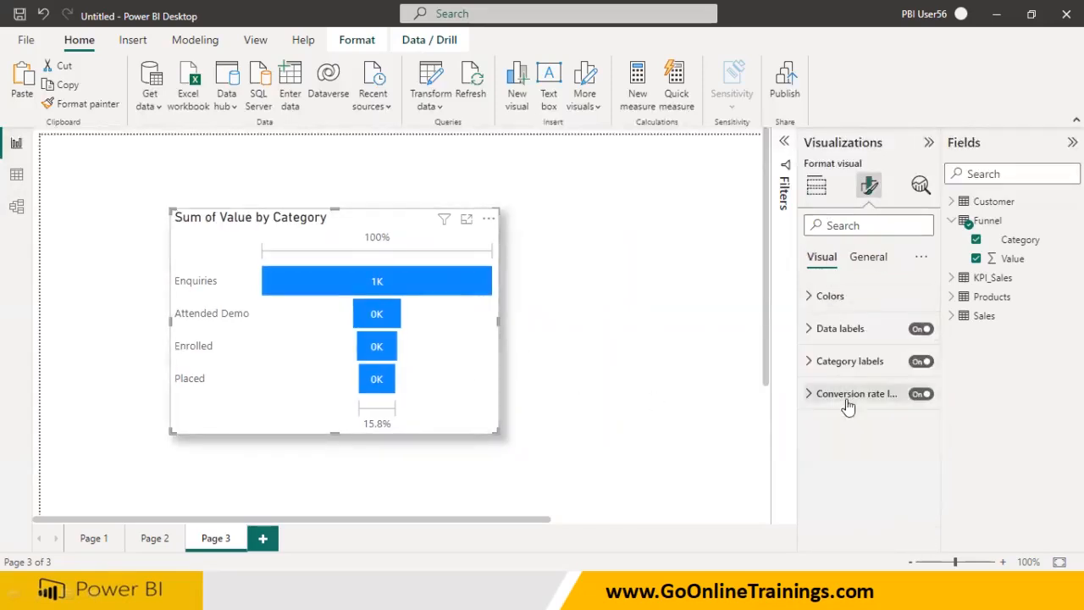
click(820, 330)
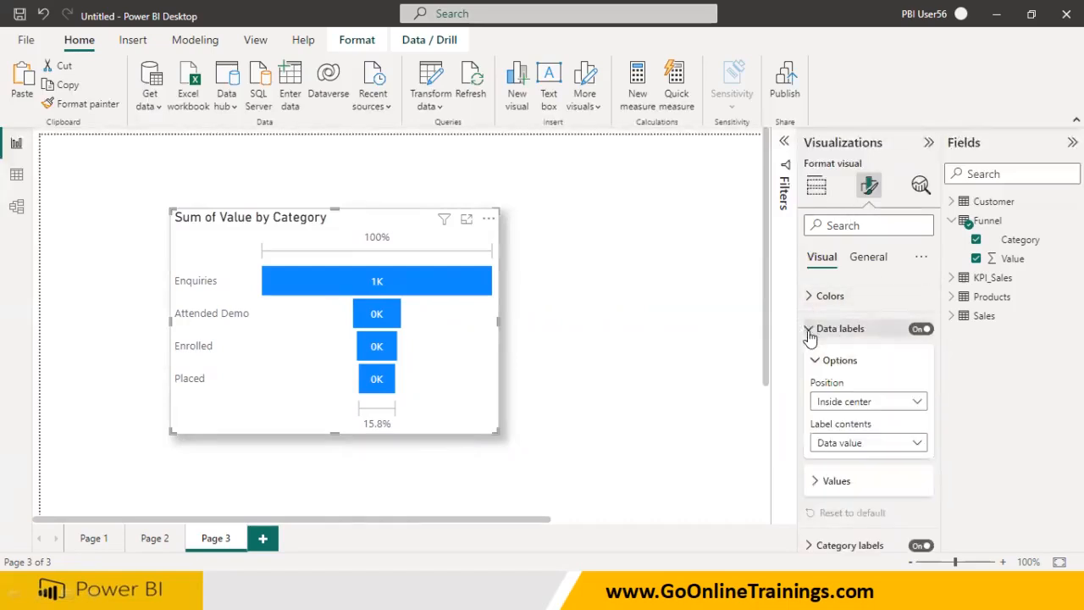
click(818, 482)
scroll(821, 487, down, 3)
click(840, 471)
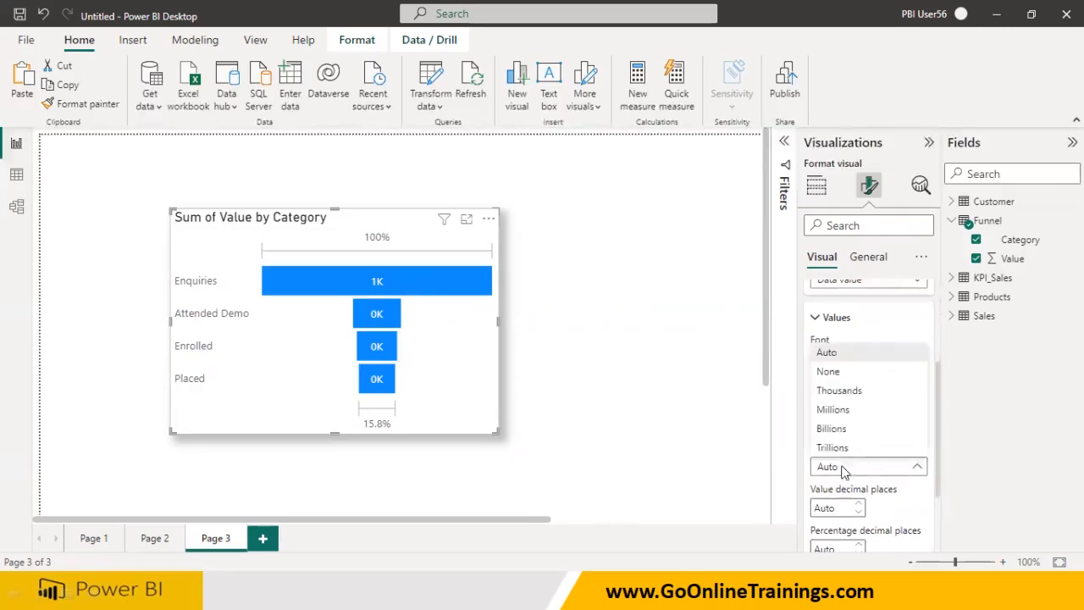
click(828, 372)
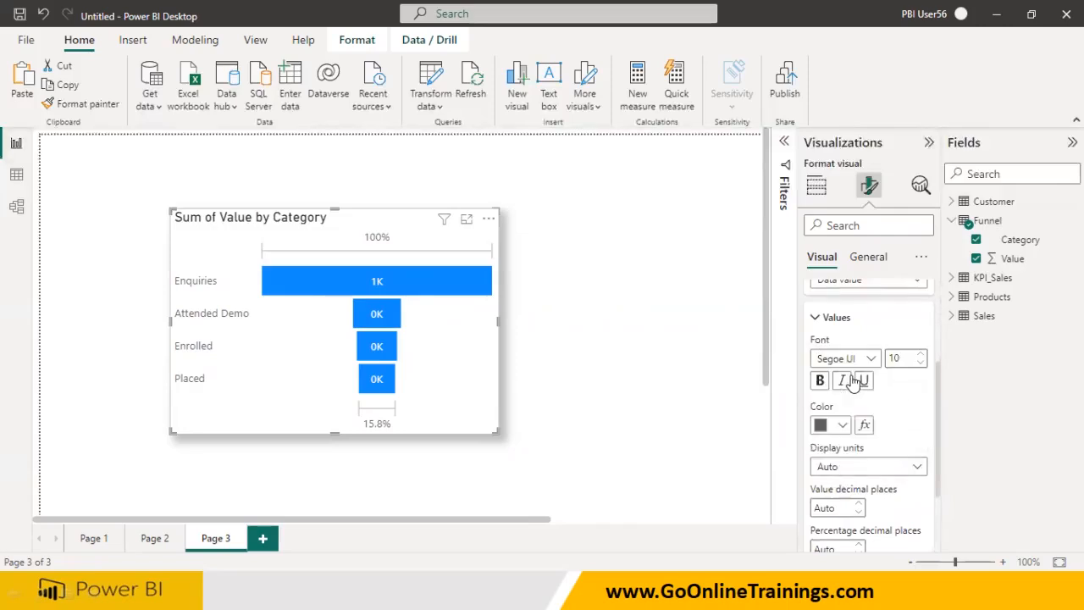
drag(498, 433, 674, 460)
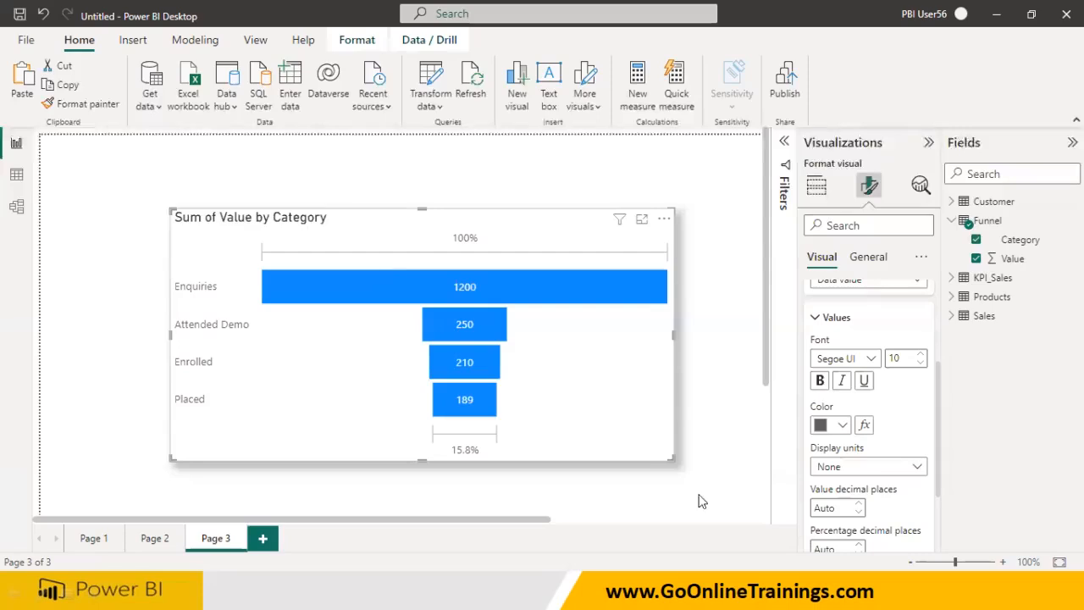
Examine the funnel chart's Enquiries bar, the narrowing between stages, and the Attended Demo, Enrolled and Placed categories
drag(441, 305, 457, 268)
drag(262, 250, 664, 256)
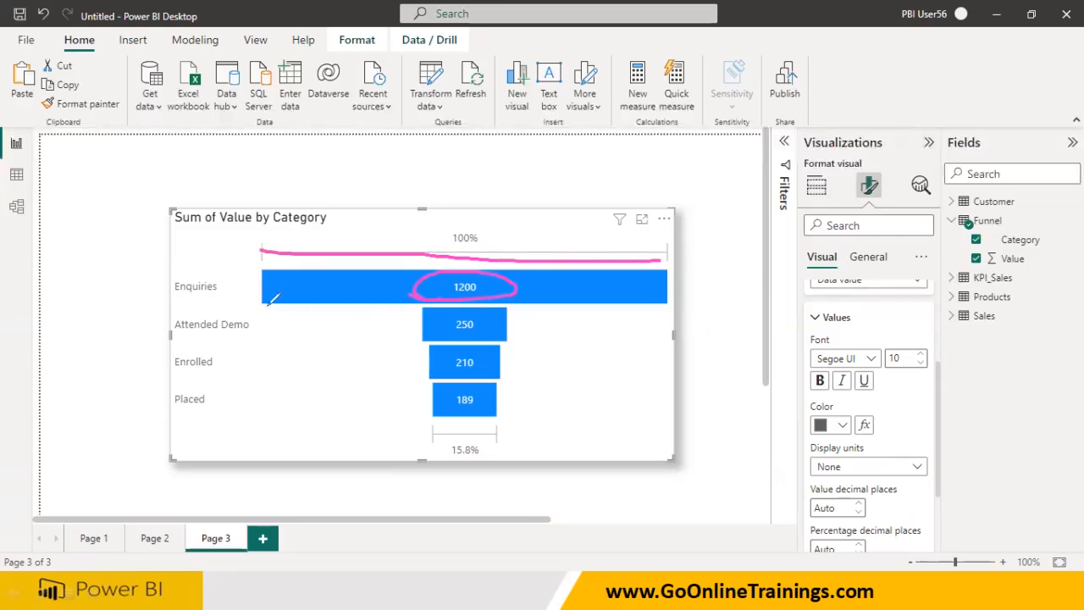
drag(268, 302, 540, 293)
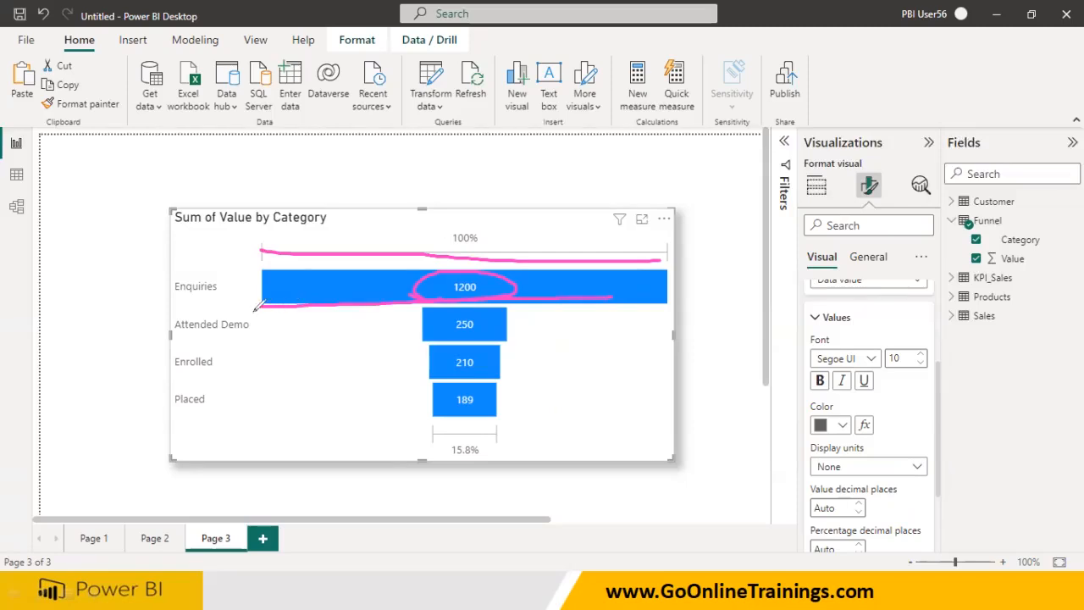
mouse_move(395, 289)
mouse_down()
mouse_move(431, 359)
mouse_move(435, 401)
mouse_up()
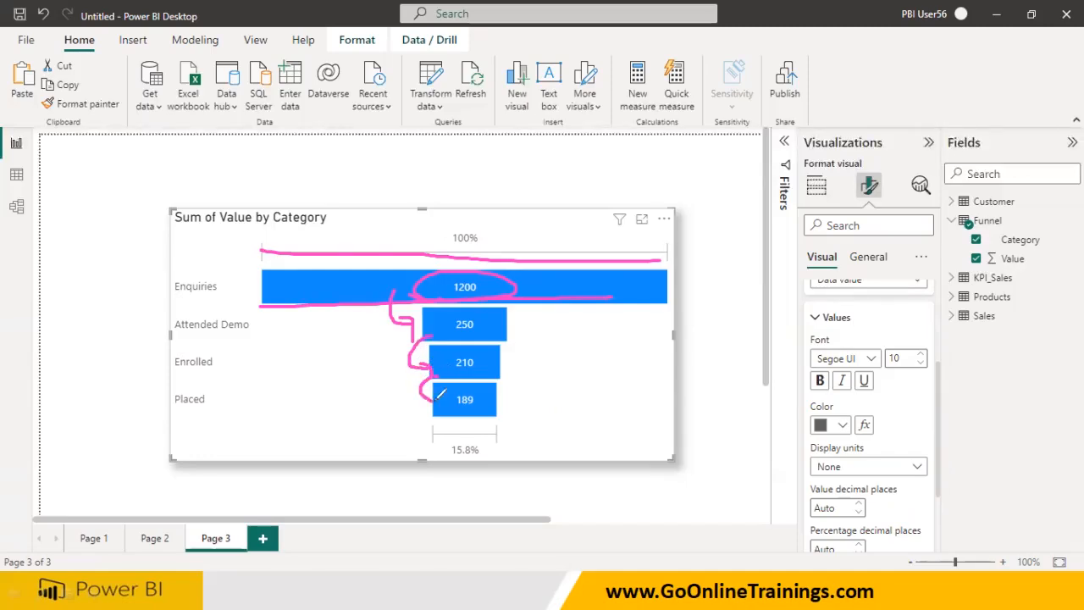
drag(507, 341, 497, 360)
mouse_move(259, 296)
mouse_down()
mouse_move(311, 314)
mouse_move(437, 326)
mouse_up()
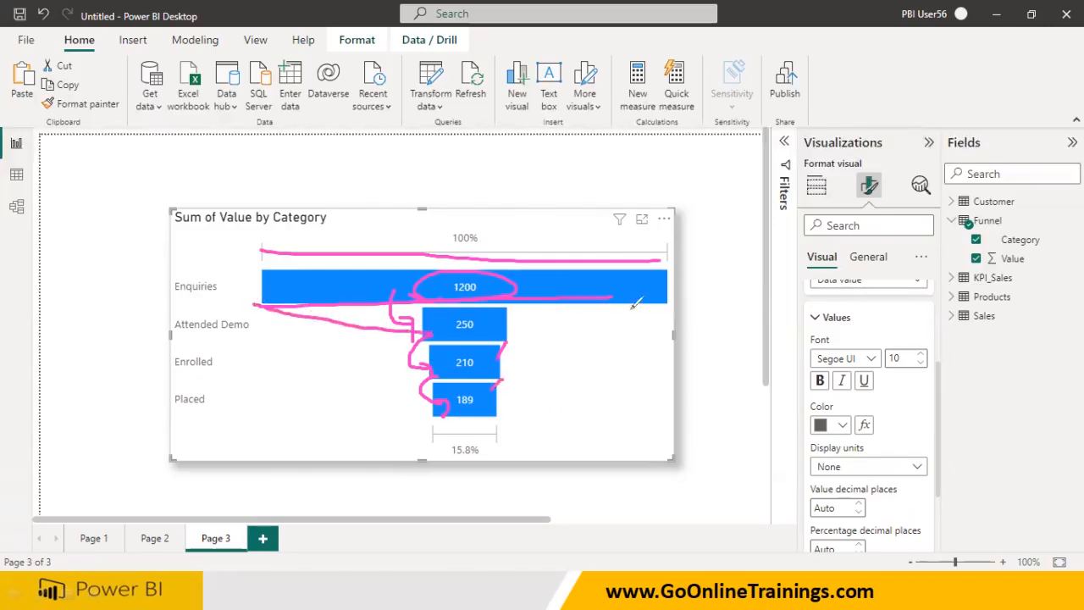
drag(673, 303, 513, 324)
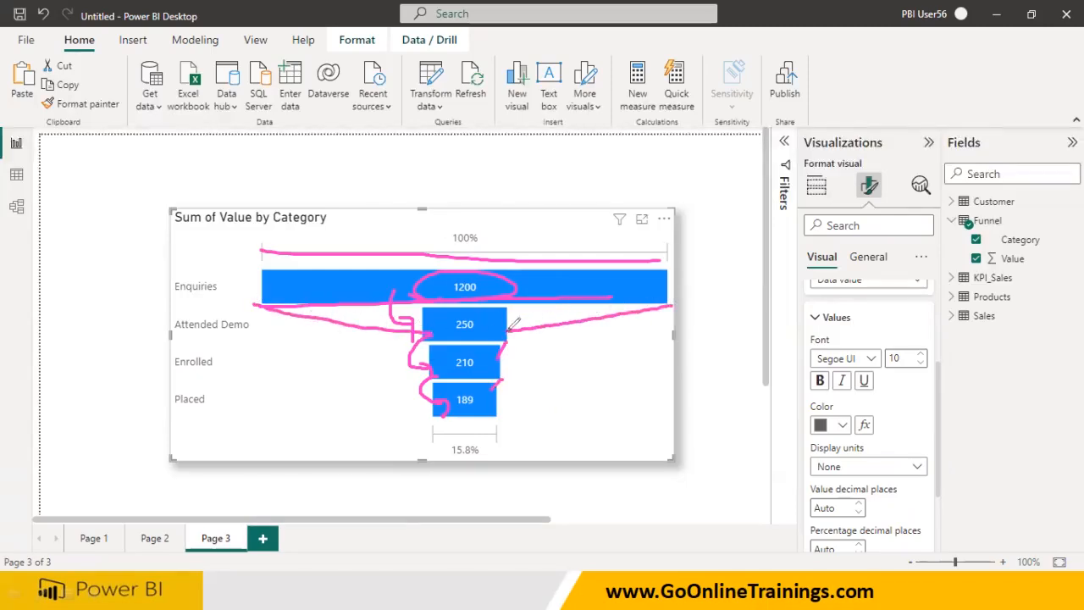
mouse_move(489, 270)
mouse_down()
mouse_move(434, 281)
mouse_move(506, 278)
mouse_up()
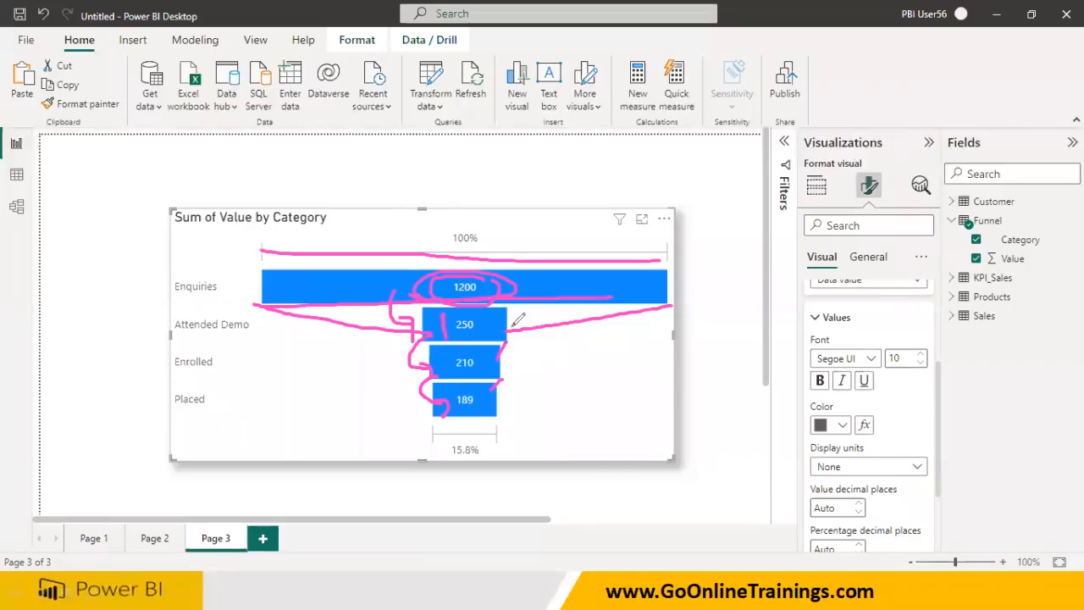
mouse_move(148, 335)
mouse_down()
mouse_move(218, 333)
mouse_move(288, 315)
mouse_move(227, 307)
mouse_move(155, 318)
mouse_move(188, 330)
mouse_move(158, 356)
mouse_move(222, 381)
mouse_move(227, 393)
mouse_move(203, 423)
mouse_move(231, 386)
mouse_up()
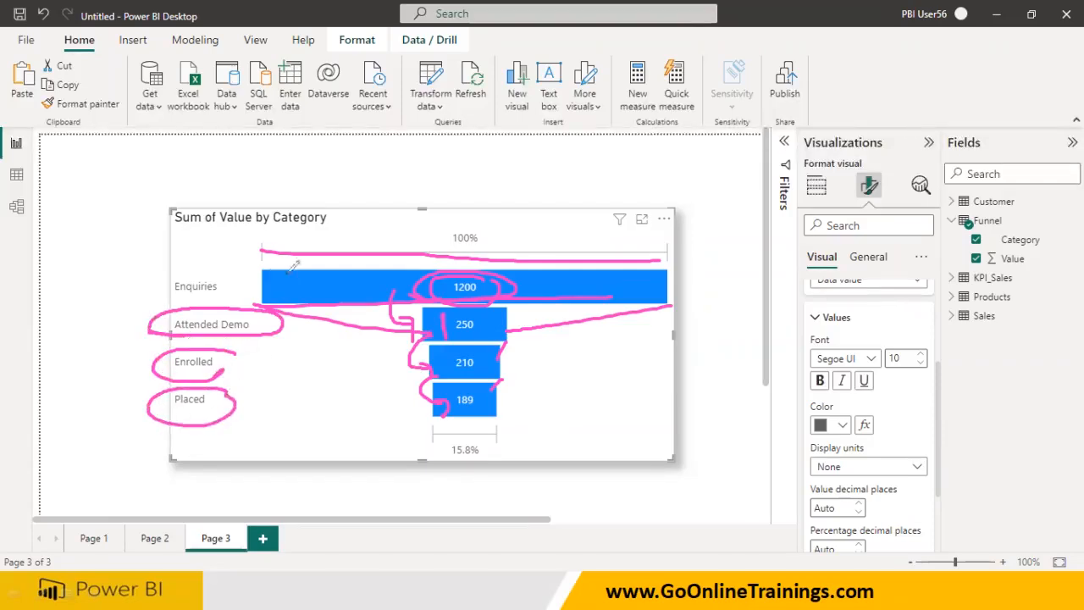
Examine the funnel chart's gap between Enquiries and Attended Demo, and compare the stage percentages with the overall conversion rate
mouse_move(193, 289)
mouse_down()
mouse_move(236, 266)
mouse_move(163, 264)
mouse_move(84, 305)
mouse_move(137, 325)
mouse_move(137, 337)
mouse_up()
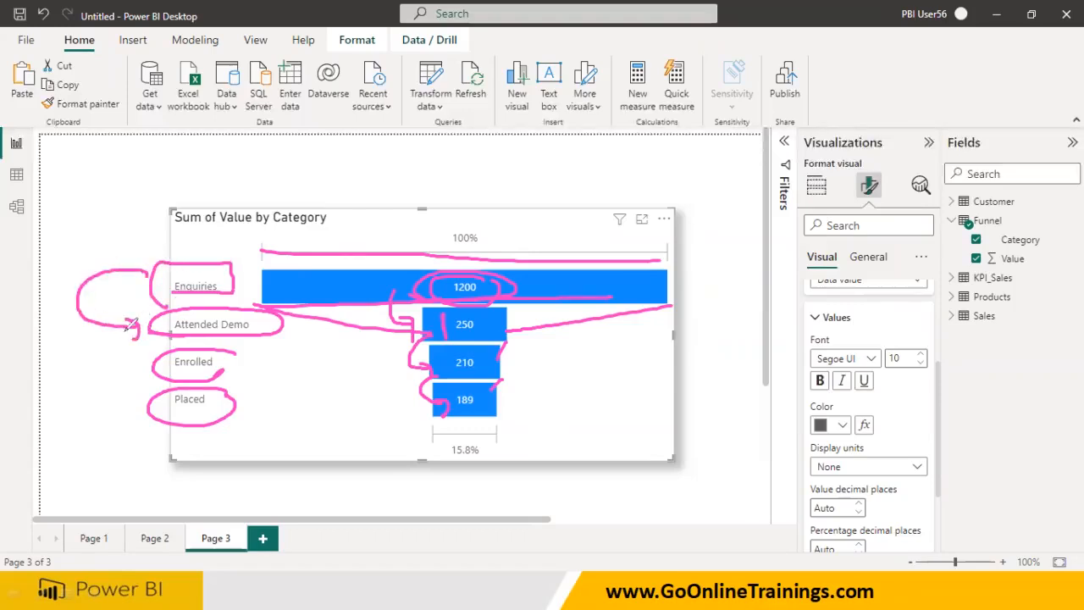
mouse_move(71, 233)
mouse_down()
mouse_move(91, 256)
mouse_move(92, 240)
mouse_up()
mouse_move(91, 240)
mouse_down()
mouse_move(116, 256)
mouse_move(99, 255)
mouse_move(133, 260)
mouse_up()
drag(120, 238, 132, 246)
mouse_move(278, 265)
mouse_down()
mouse_move(699, 269)
mouse_move(546, 311)
mouse_move(259, 304)
mouse_move(352, 257)
mouse_up()
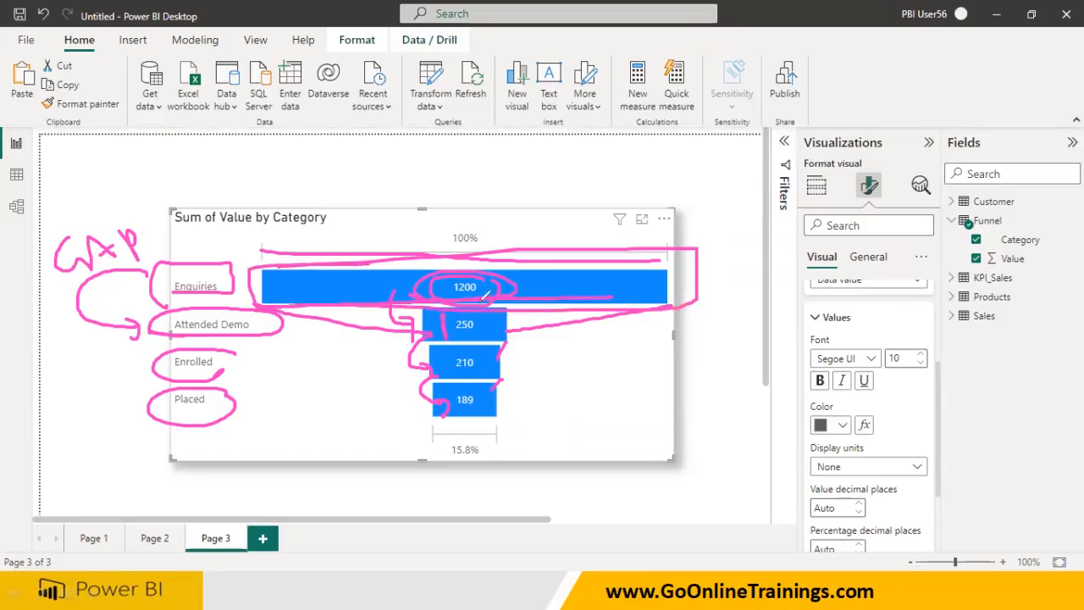
drag(602, 379, 653, 359)
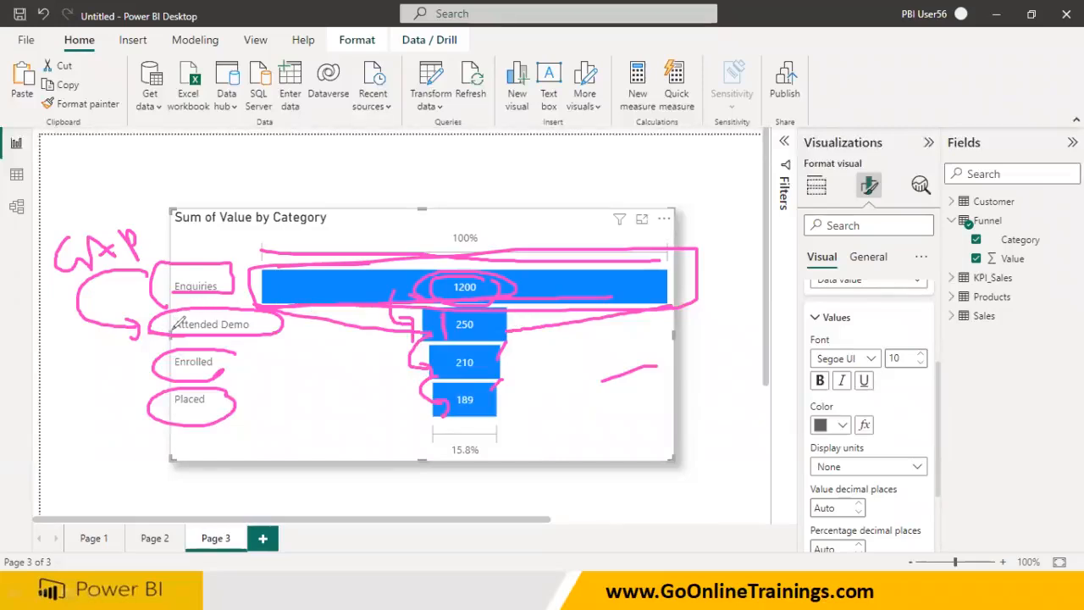
mouse_move(167, 328)
mouse_down()
mouse_move(169, 279)
mouse_move(267, 305)
mouse_move(182, 298)
mouse_move(165, 324)
mouse_move(303, 324)
mouse_move(258, 298)
mouse_move(301, 363)
mouse_move(308, 425)
mouse_move(332, 380)
mouse_move(342, 406)
mouse_move(355, 398)
mouse_move(349, 372)
mouse_move(366, 387)
mouse_move(277, 377)
mouse_move(354, 424)
mouse_move(375, 353)
mouse_move(337, 357)
mouse_up()
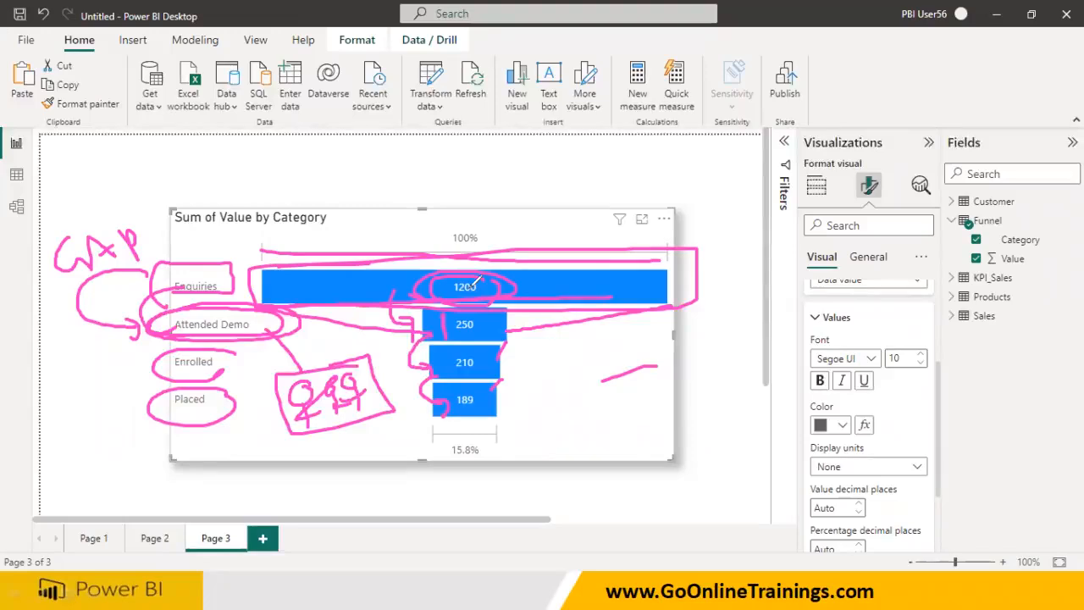
mouse_move(507, 330)
mouse_down()
mouse_move(549, 344)
mouse_move(561, 366)
mouse_move(598, 339)
mouse_move(610, 362)
mouse_move(621, 354)
mouse_move(596, 364)
mouse_up()
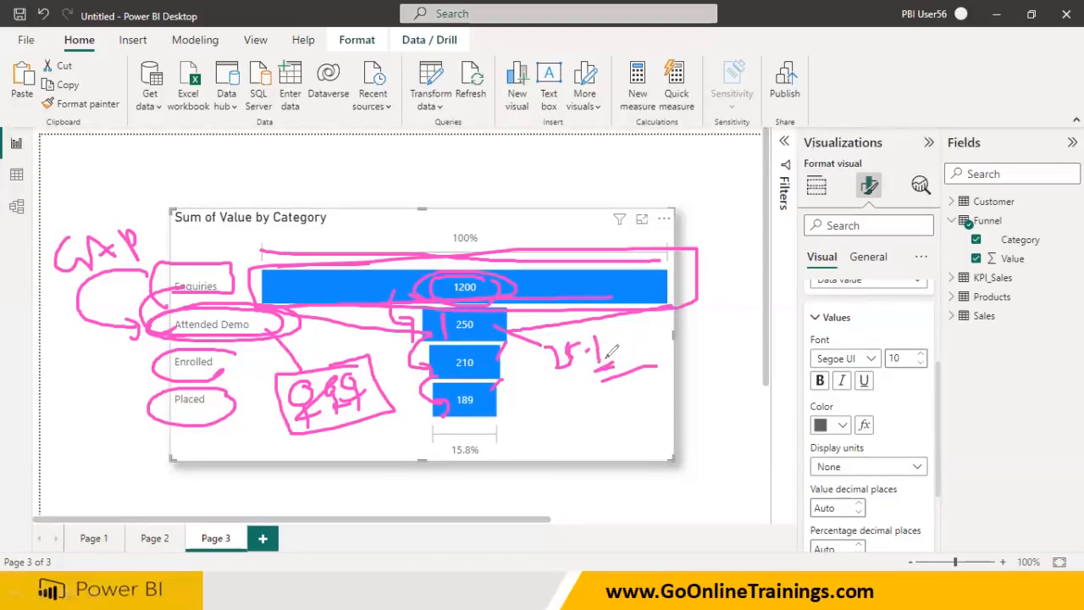
mouse_move(563, 372)
mouse_down()
mouse_move(582, 391)
mouse_move(586, 372)
mouse_move(595, 383)
mouse_move(584, 370)
mouse_move(552, 403)
mouse_move(595, 396)
mouse_move(606, 378)
mouse_move(612, 408)
mouse_move(621, 404)
mouse_move(591, 400)
mouse_up()
click(607, 393)
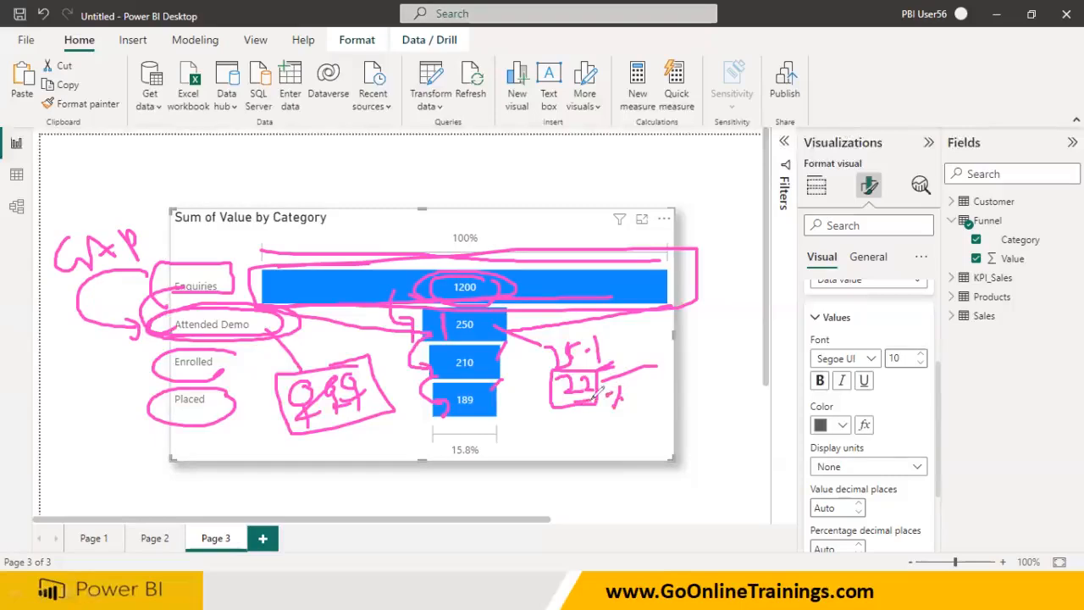
mouse_move(506, 440)
mouse_down()
mouse_move(446, 458)
mouse_move(507, 464)
mouse_move(606, 405)
mouse_up()
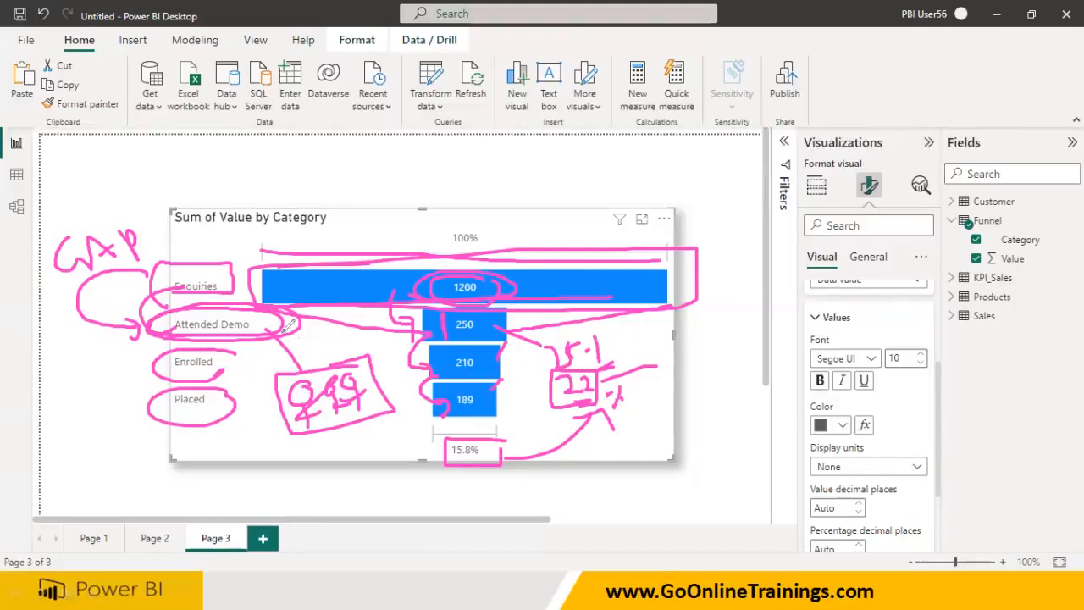
mouse_move(389, 353)
mouse_down()
mouse_move(250, 359)
mouse_move(273, 448)
mouse_move(405, 430)
mouse_move(393, 354)
mouse_up()
mouse_move(303, 359)
mouse_down()
mouse_move(250, 369)
mouse_move(270, 458)
mouse_move(413, 429)
mouse_move(395, 341)
mouse_move(283, 357)
mouse_move(254, 373)
mouse_move(253, 394)
mouse_move(257, 387)
mouse_up()
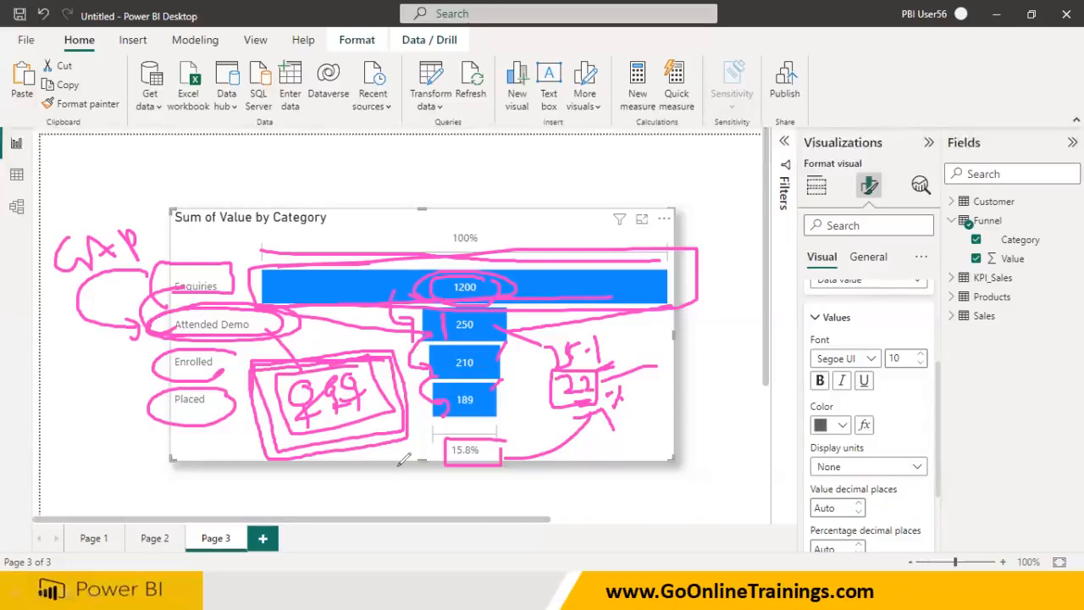
key(Escape)
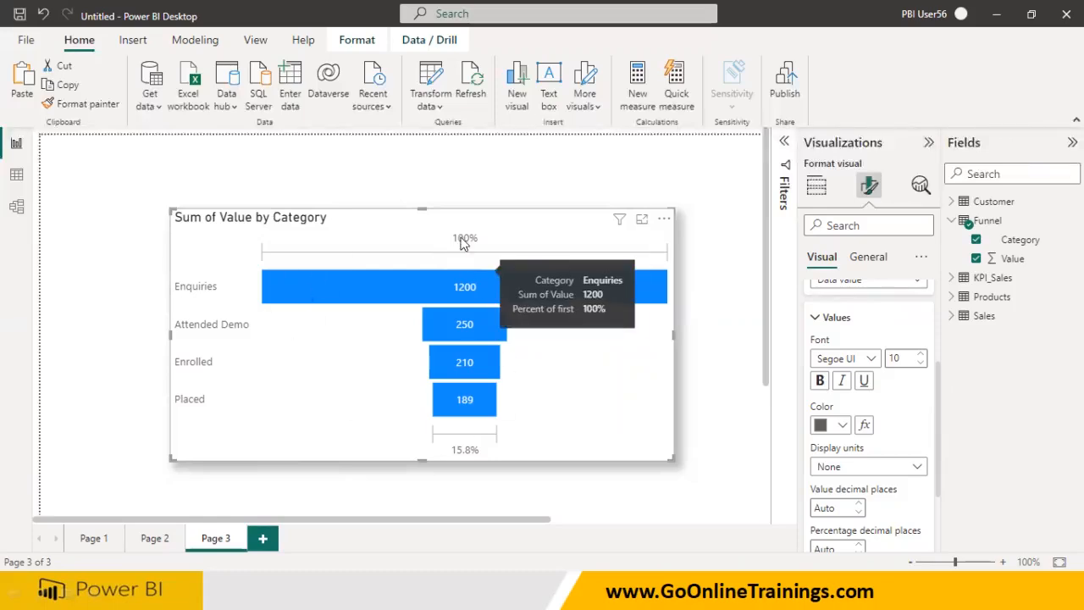
Return the funnel chart to its data field settings, and review the KPI Visualization and Funnel Chart slides
click(815, 188)
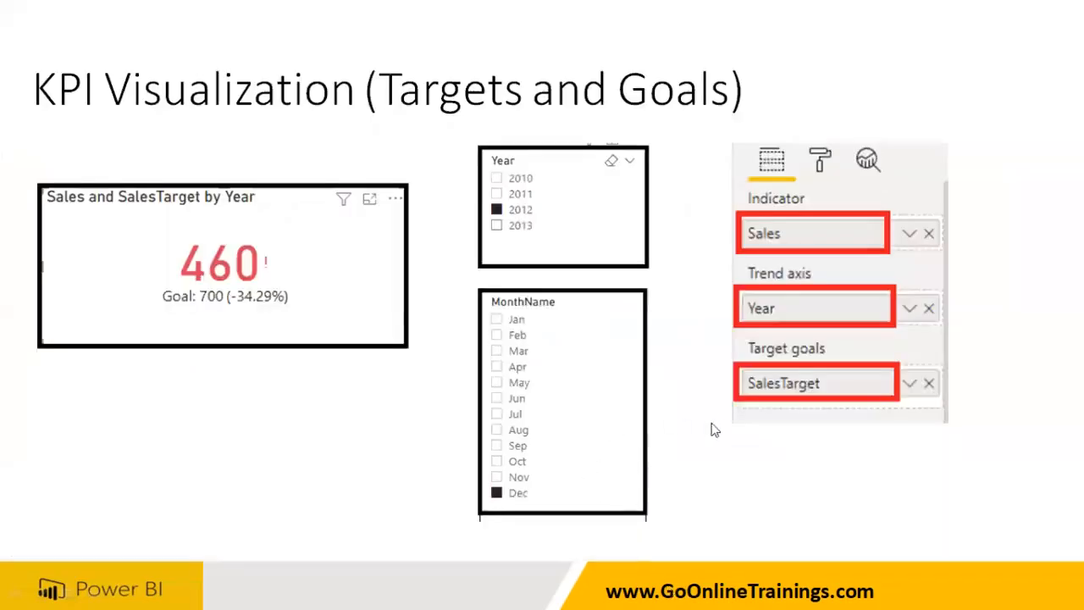
click(711, 423)
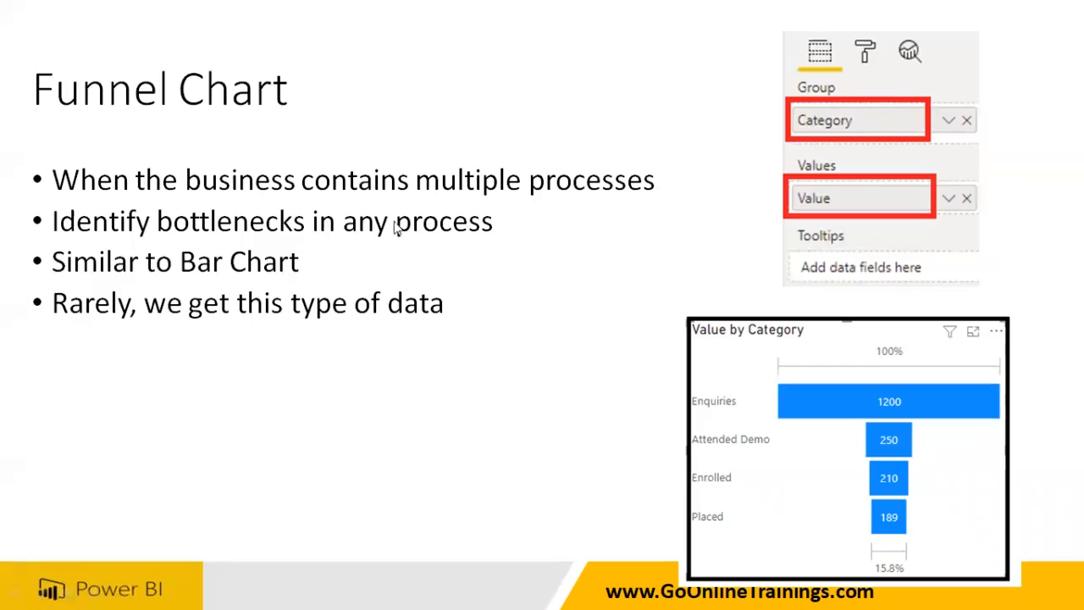
click(431, 230)
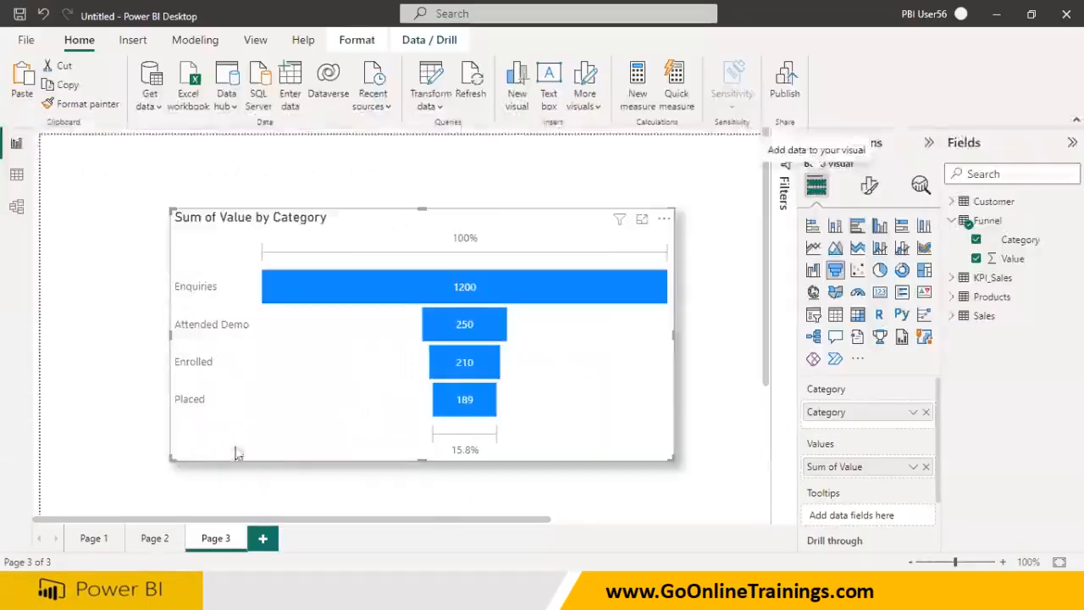
Add a fourth report page and set its page view to Actual size
click(262, 539)
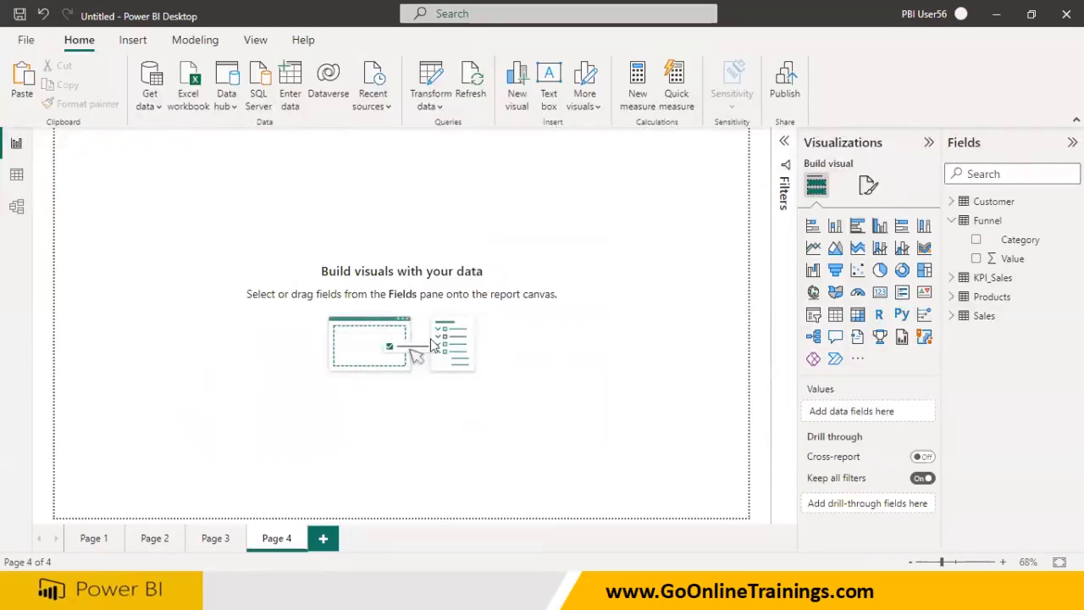
key(super)
key(Escape)
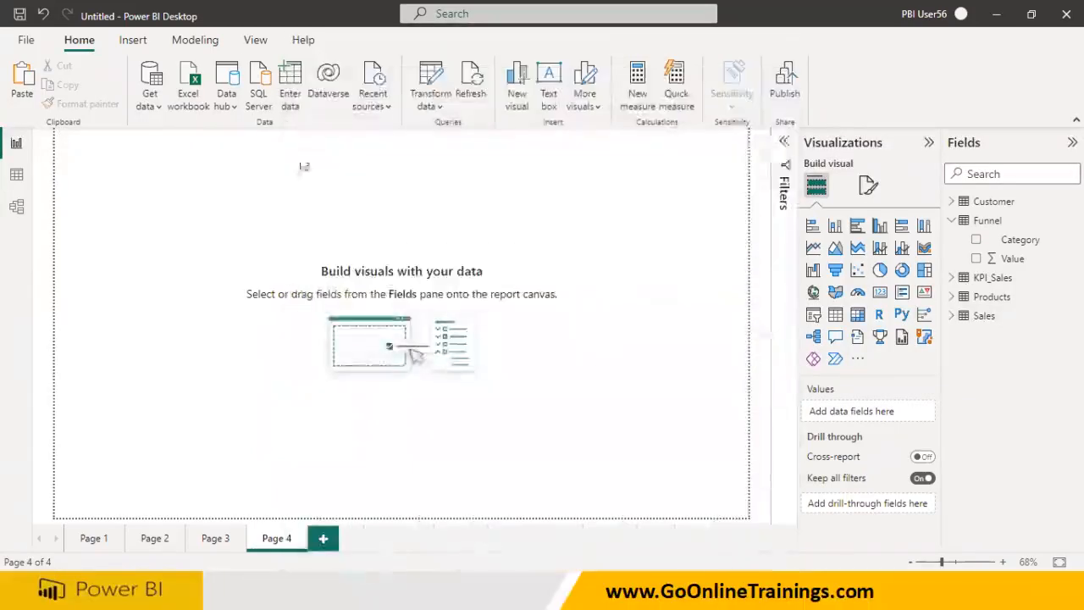
click(251, 39)
click(412, 95)
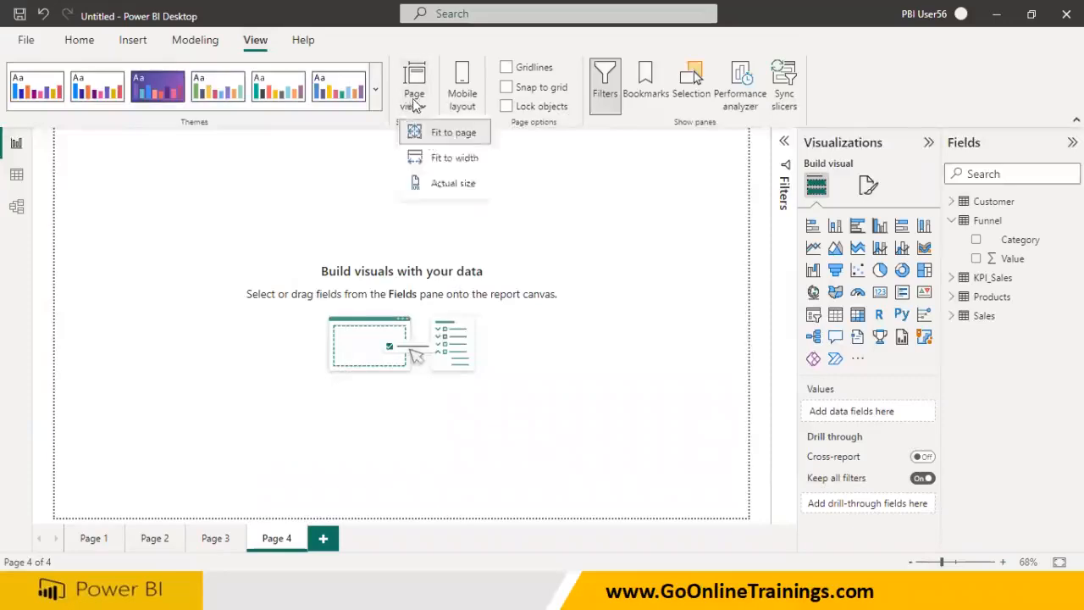
click(440, 181)
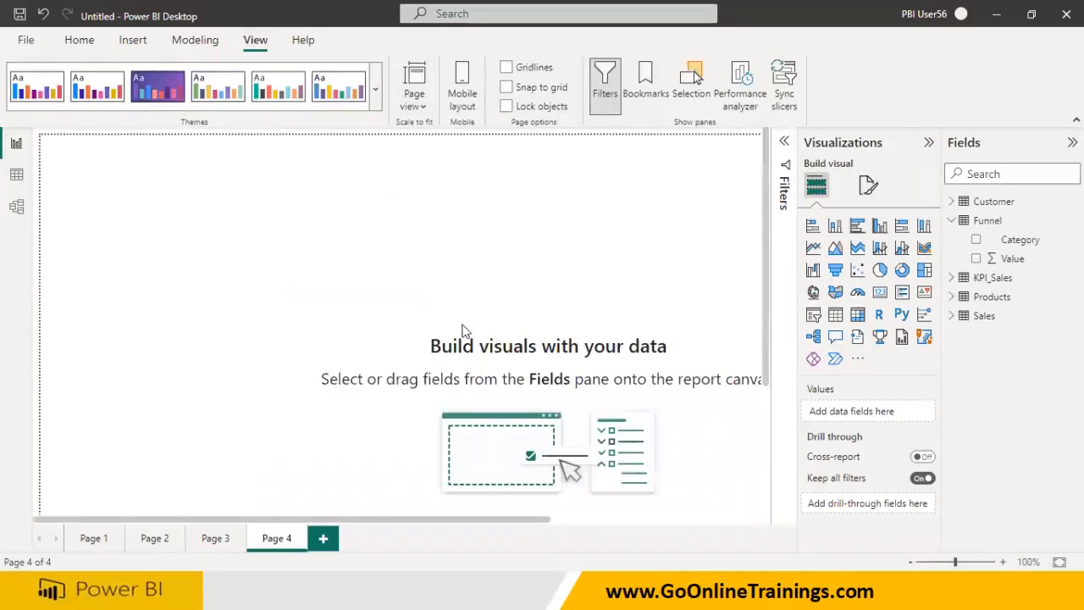
Create a pie chart with CategoryName as legend and SalesAmount as values, and enlarge it in the page's upper-left area
click(879, 269)
drag(181, 284, 410, 339)
click(951, 221)
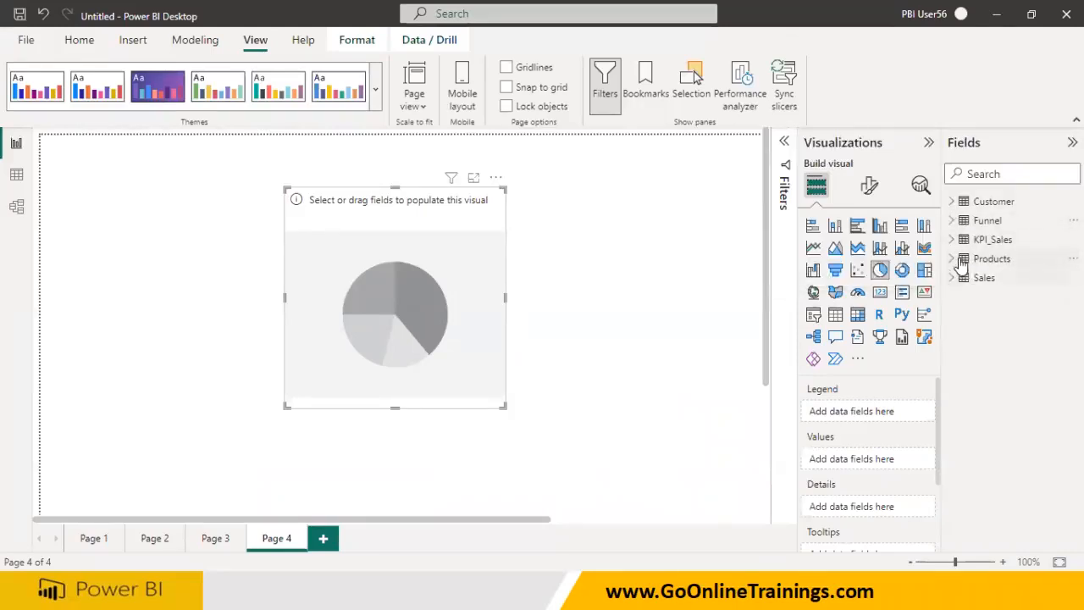
click(952, 260)
drag(1020, 278, 408, 292)
click(952, 375)
scroll(975, 410, down, 5)
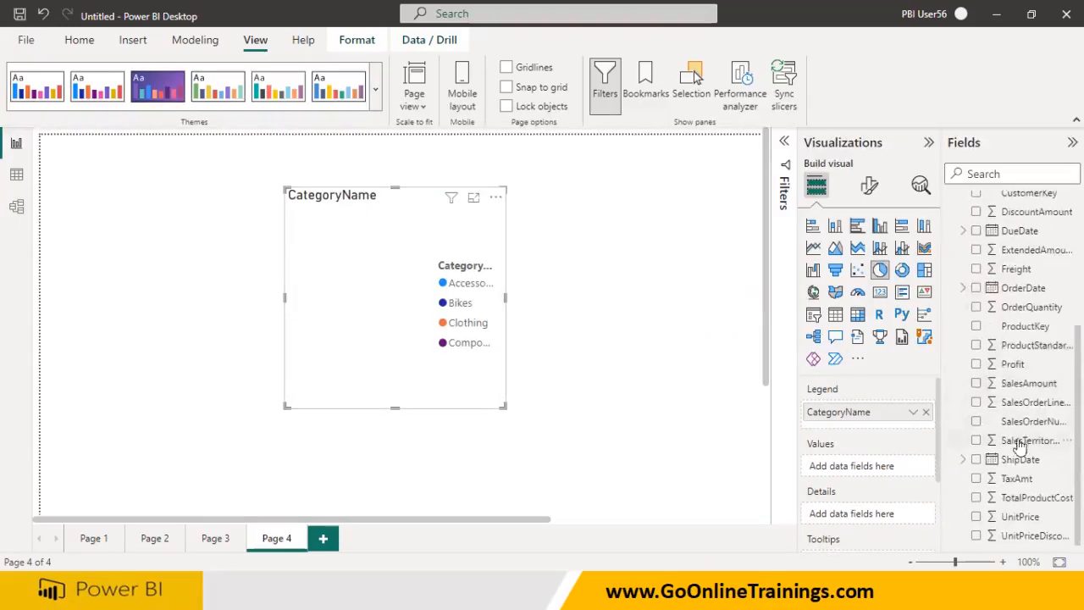
drag(1029, 391, 402, 316)
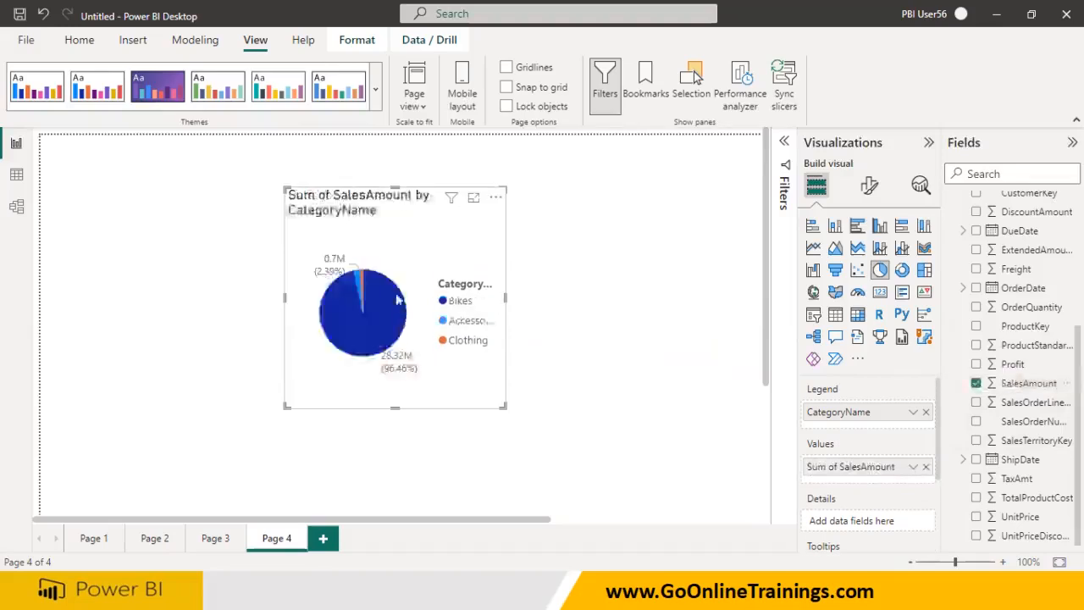
drag(334, 376, 566, 411)
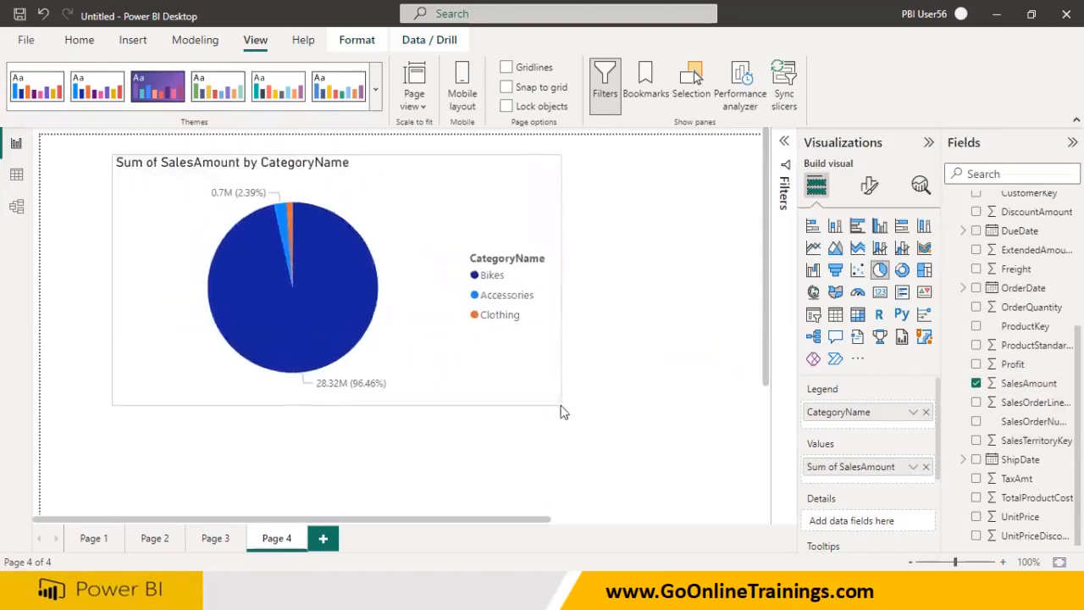
Turn on the visual border and shadow for the pie chart, and check the default tooltips of its Bikes and Accessories slices
click(94, 44)
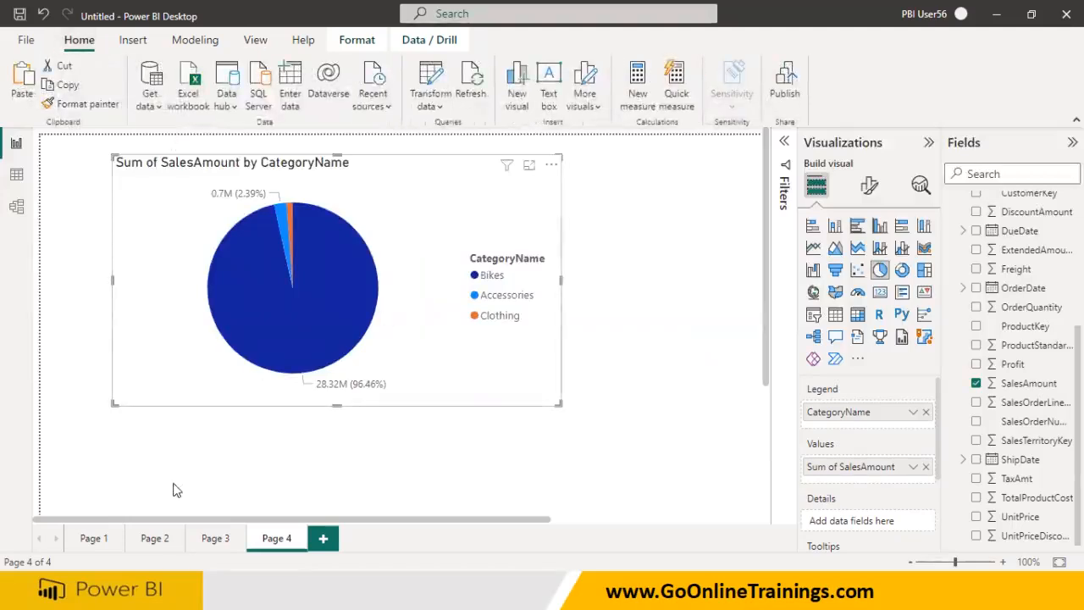
click(868, 186)
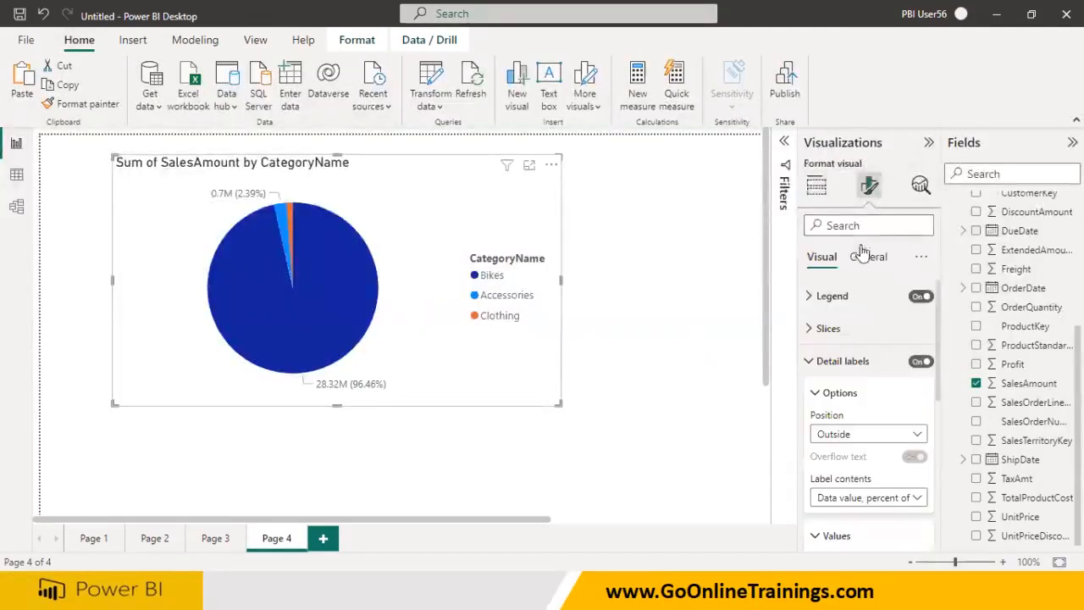
click(871, 262)
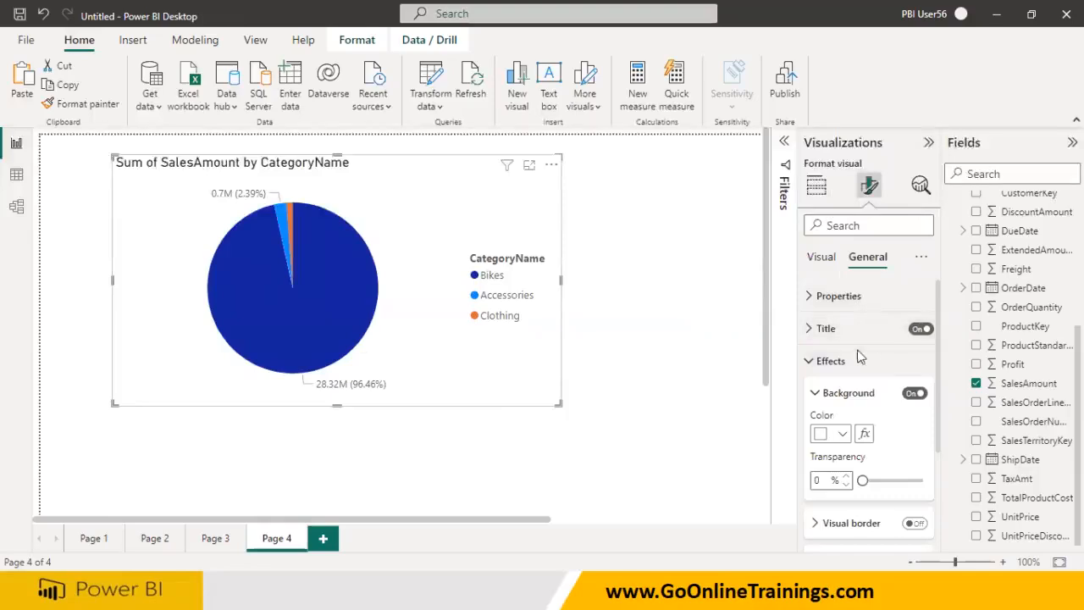
scroll(873, 389, down, 3)
click(916, 400)
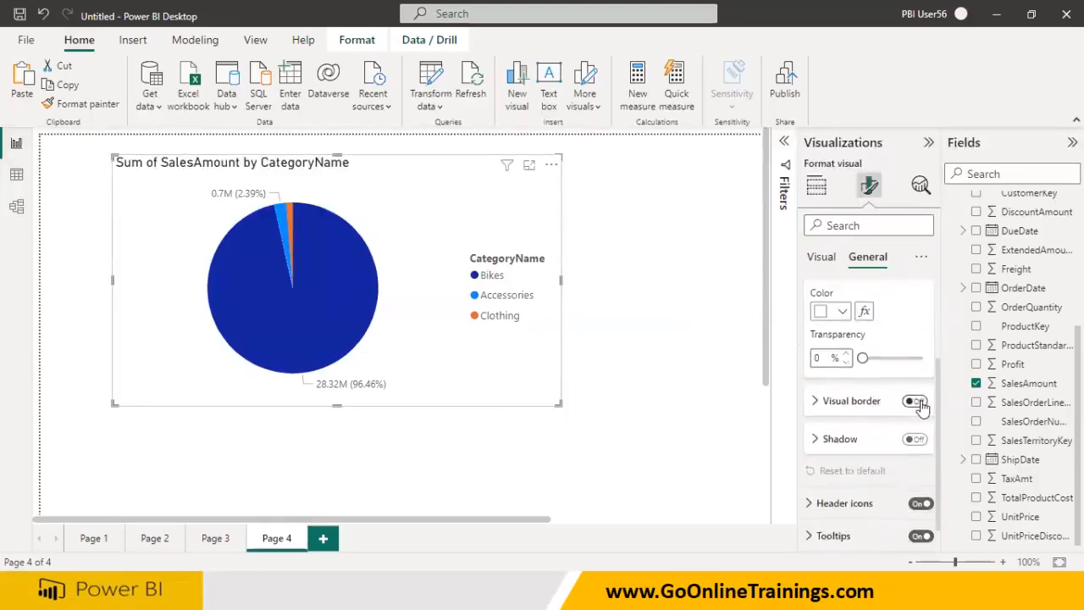
click(916, 439)
mouse_move(345, 253)
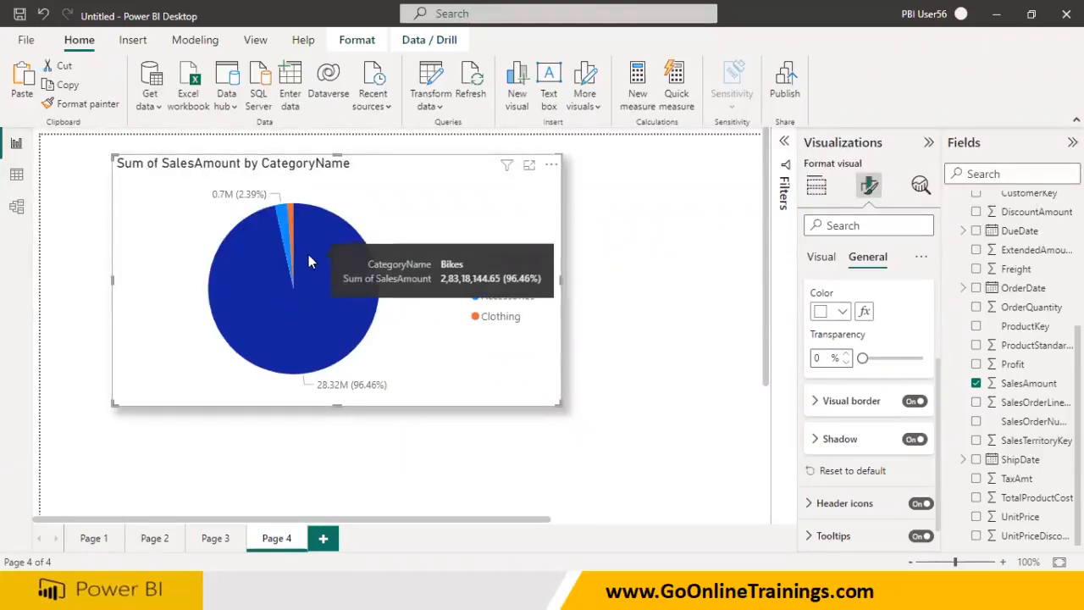
mouse_move(292, 218)
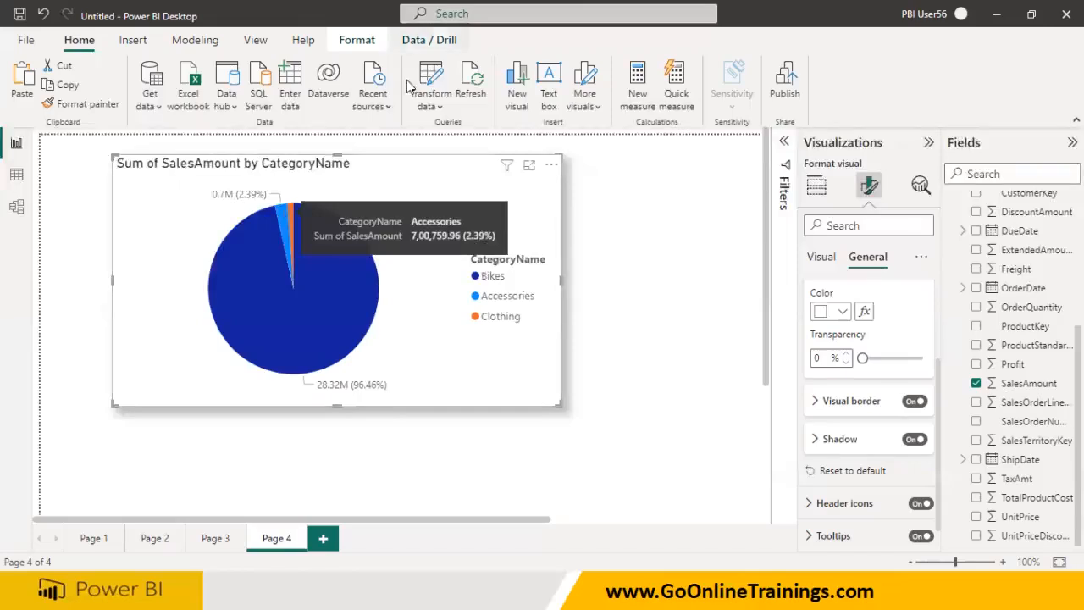
click(652, 489)
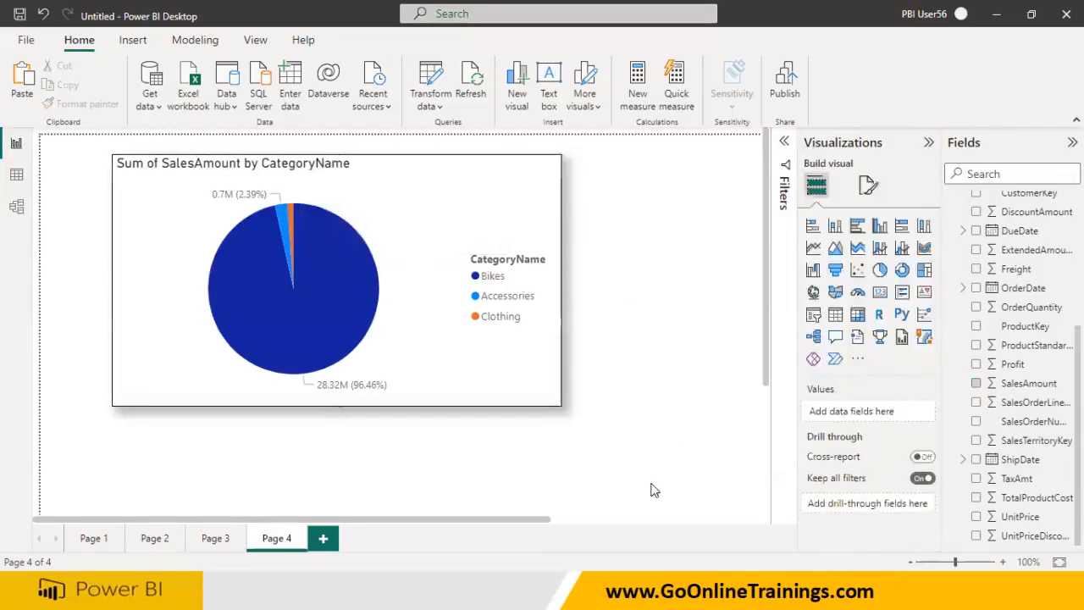
Add a fifth report page and open its name for editing in the page information settings
click(323, 541)
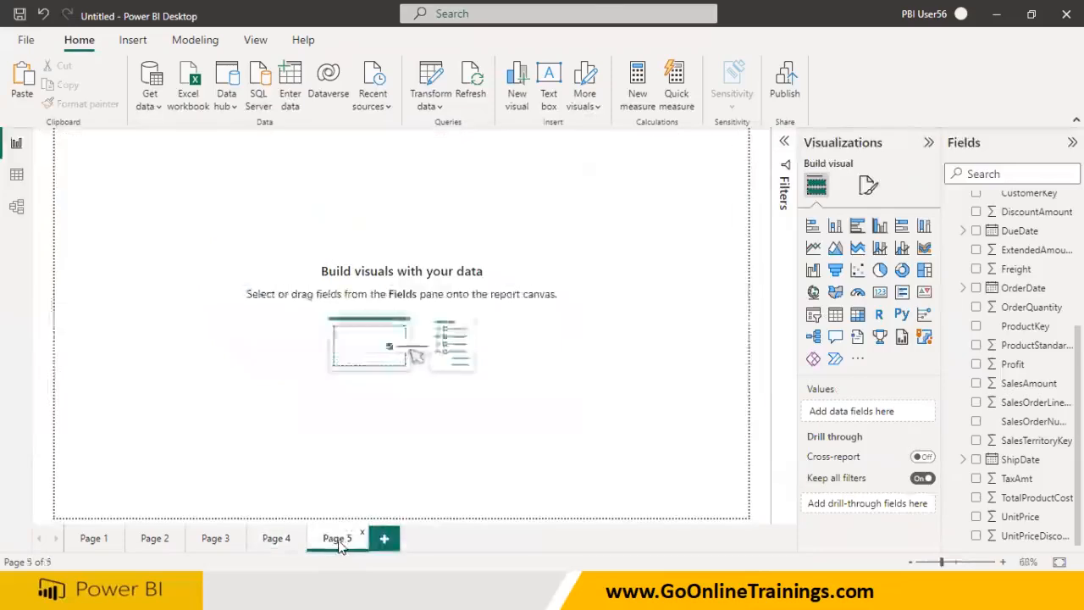
double_click(340, 538)
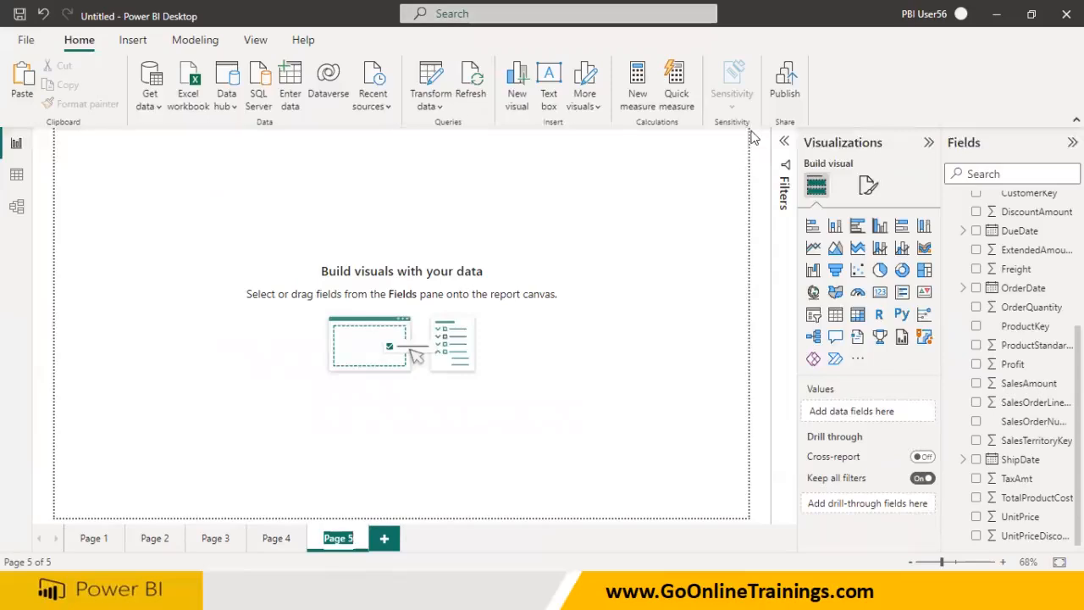
click(867, 185)
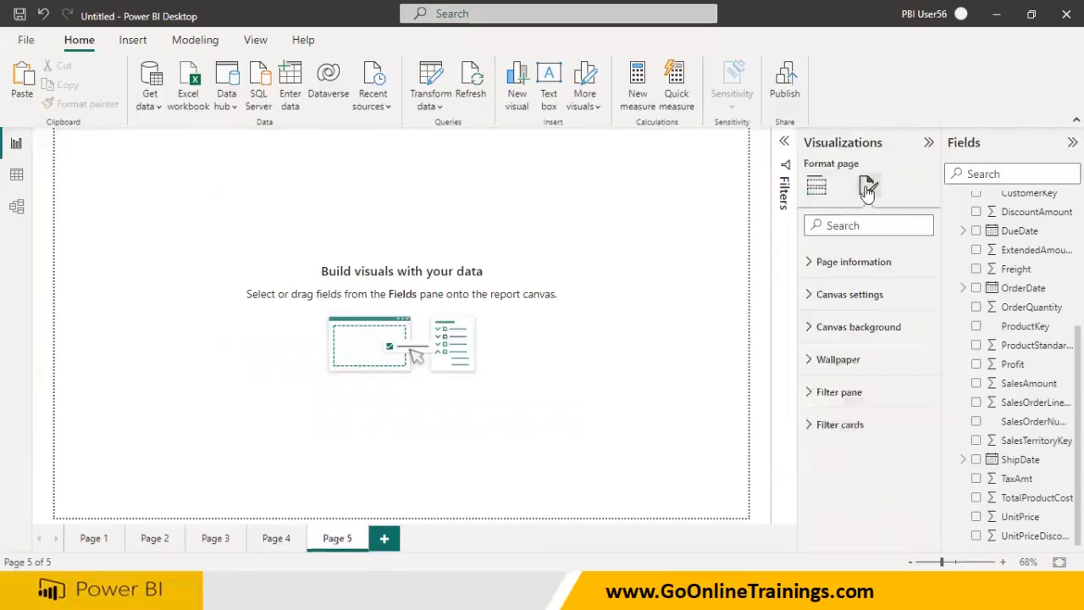
click(812, 264)
drag(848, 309, 813, 308)
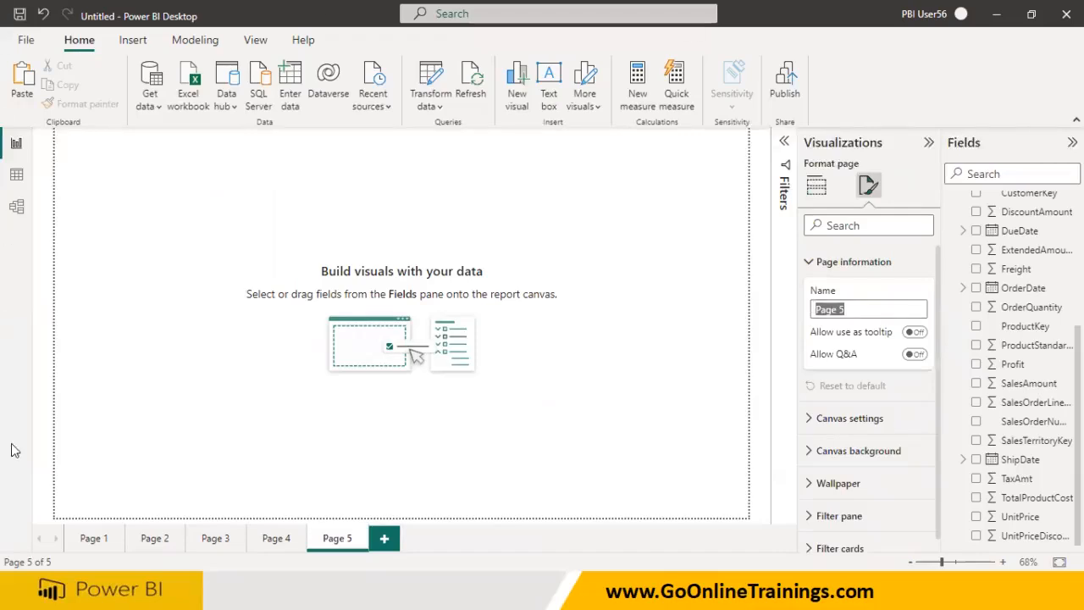
click(619, 310)
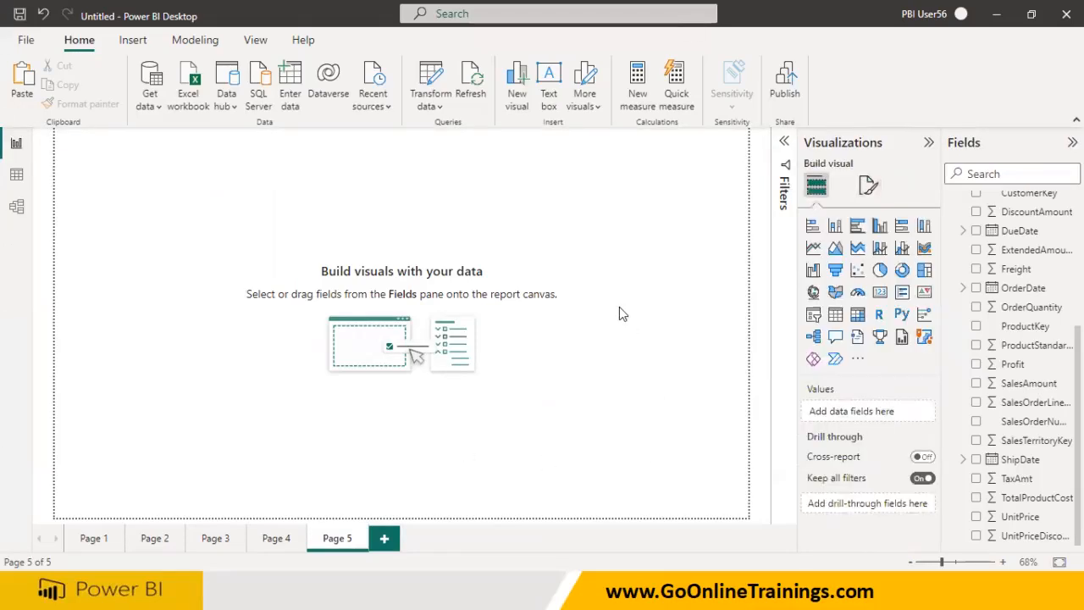
Allow Page 5 to be used as a tooltip page
click(868, 186)
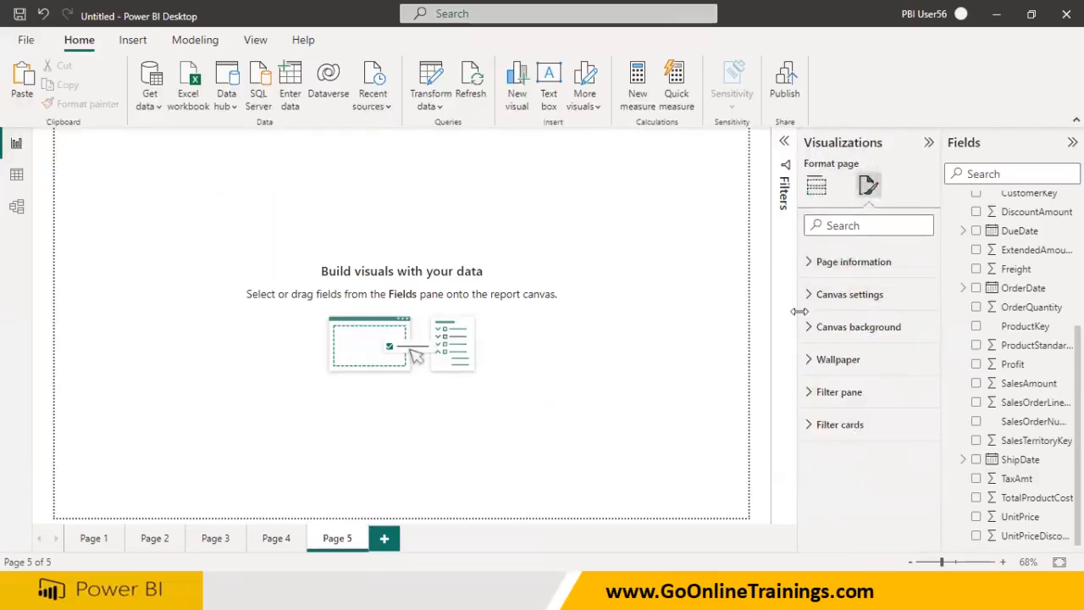
click(817, 269)
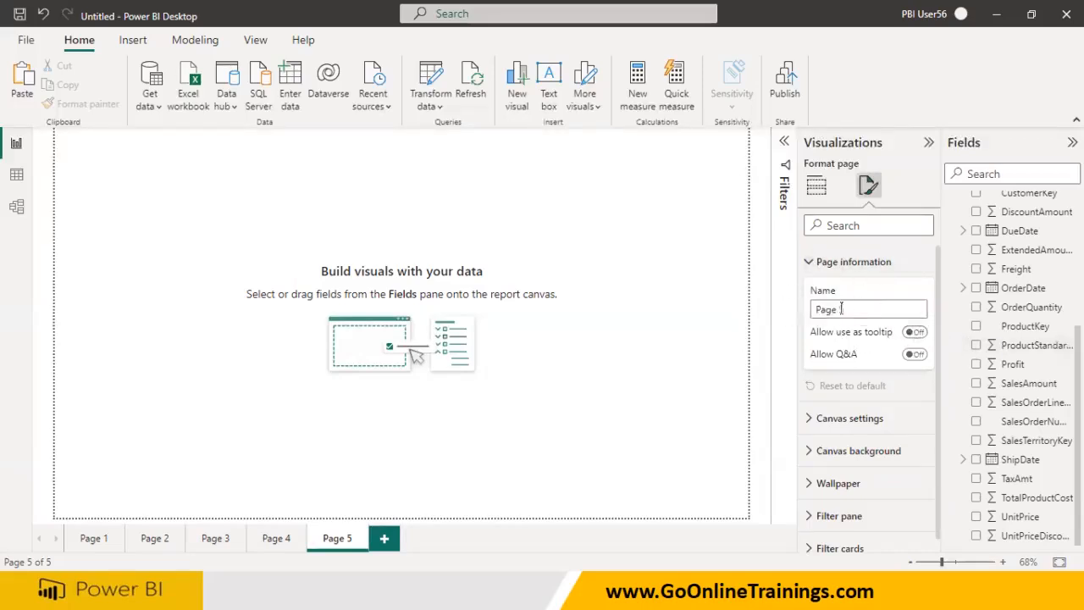
click(913, 333)
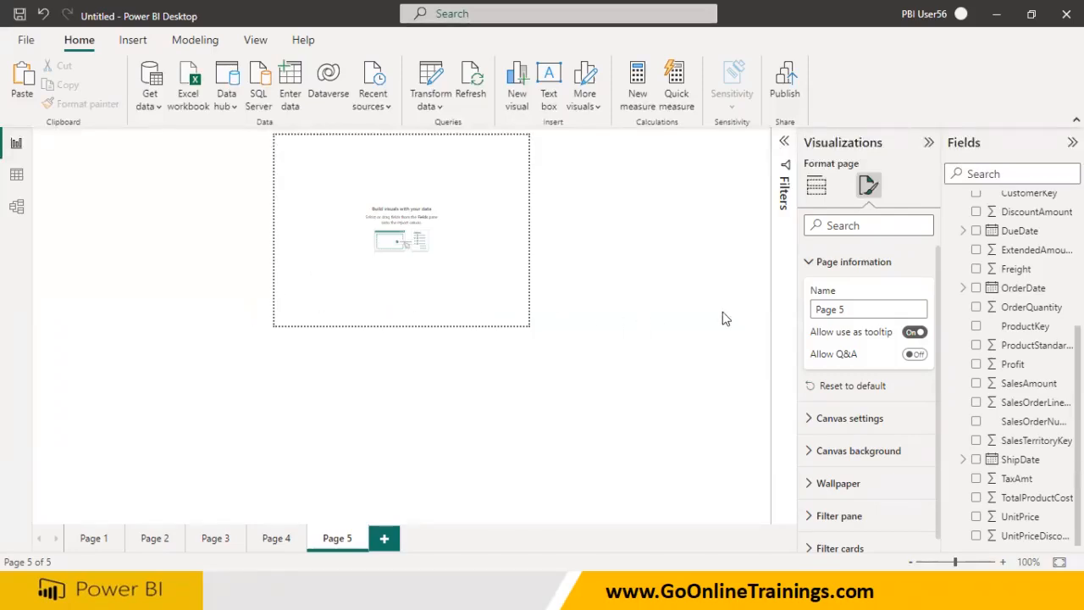
Switch Page 5's permission for use as a tooltip off and back on
drag(860, 313, 809, 314)
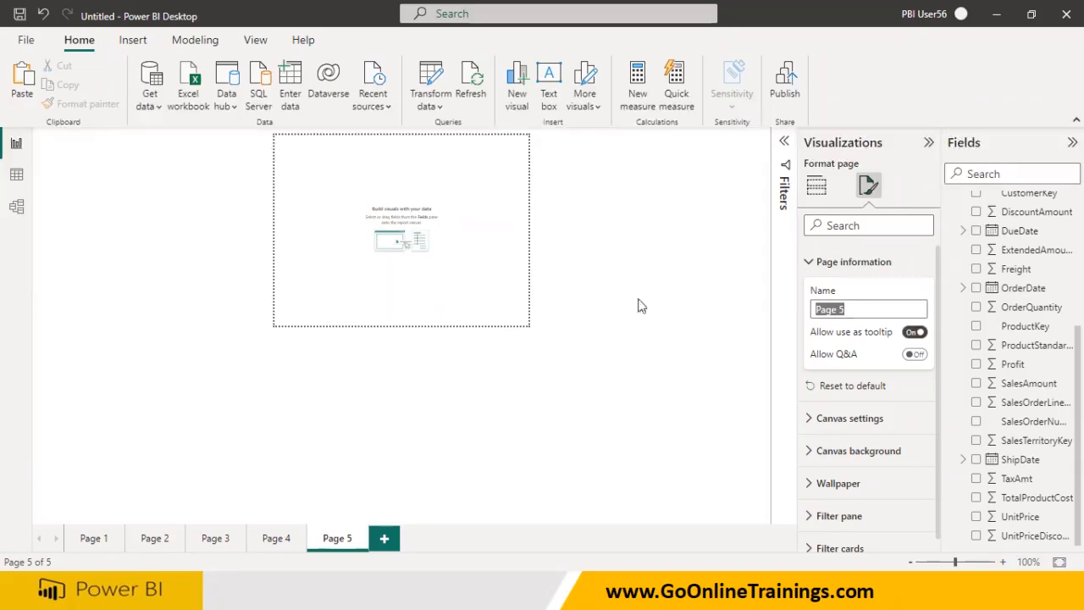
click(915, 331)
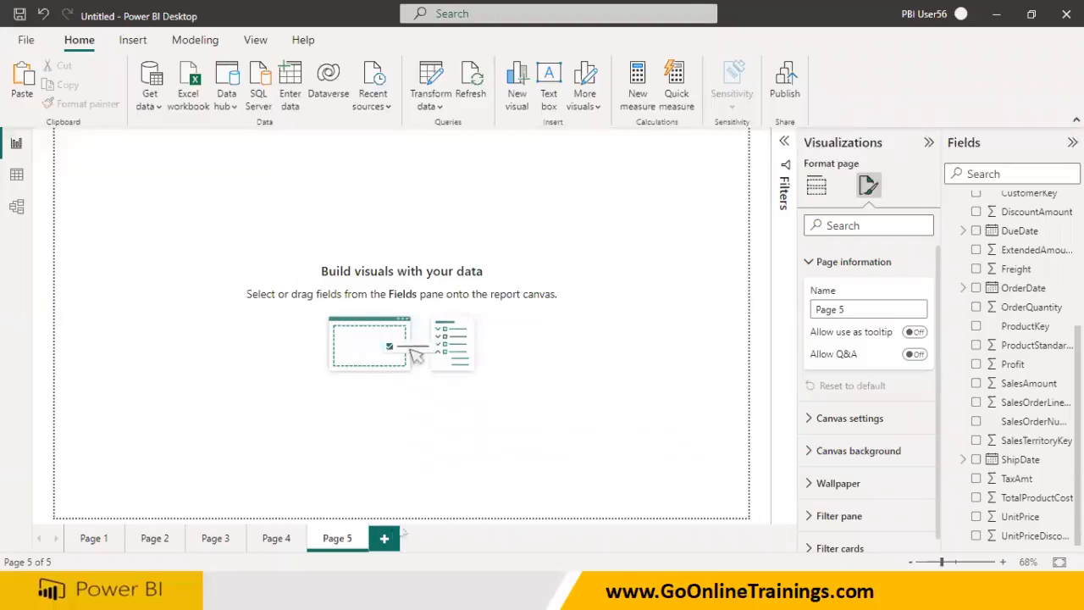
click(916, 334)
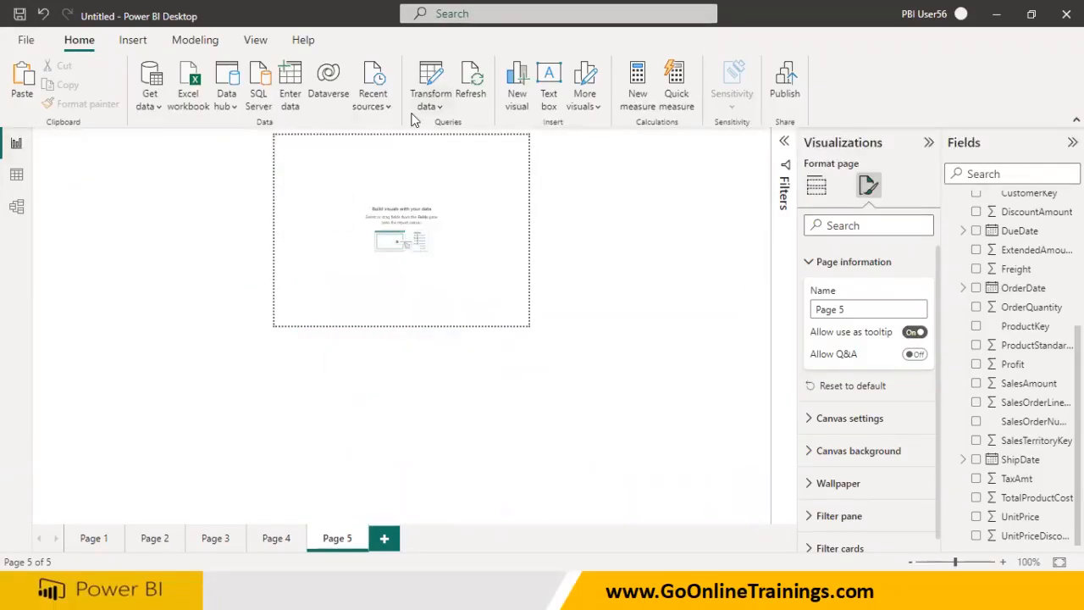
Set the page view of Page 5 to Actual size and return to the home commands
click(255, 40)
click(414, 97)
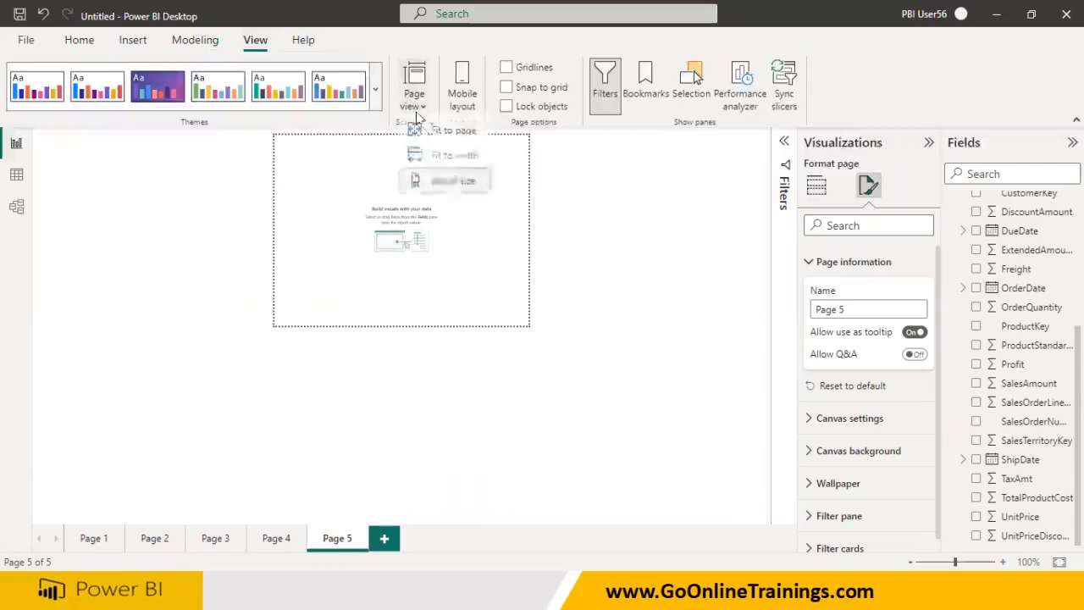
click(440, 185)
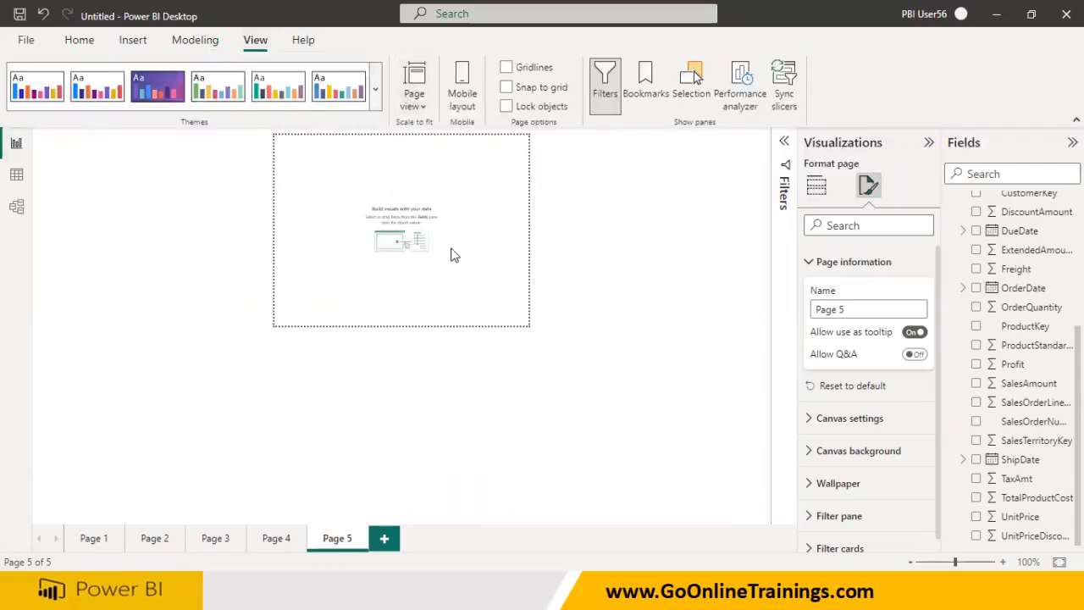
click(414, 97)
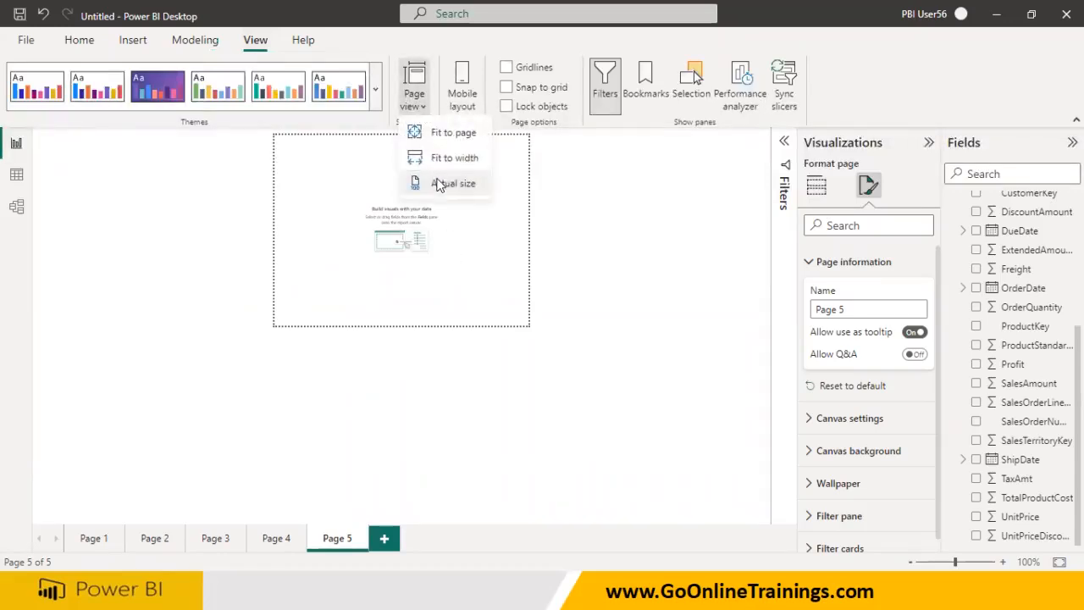
click(579, 336)
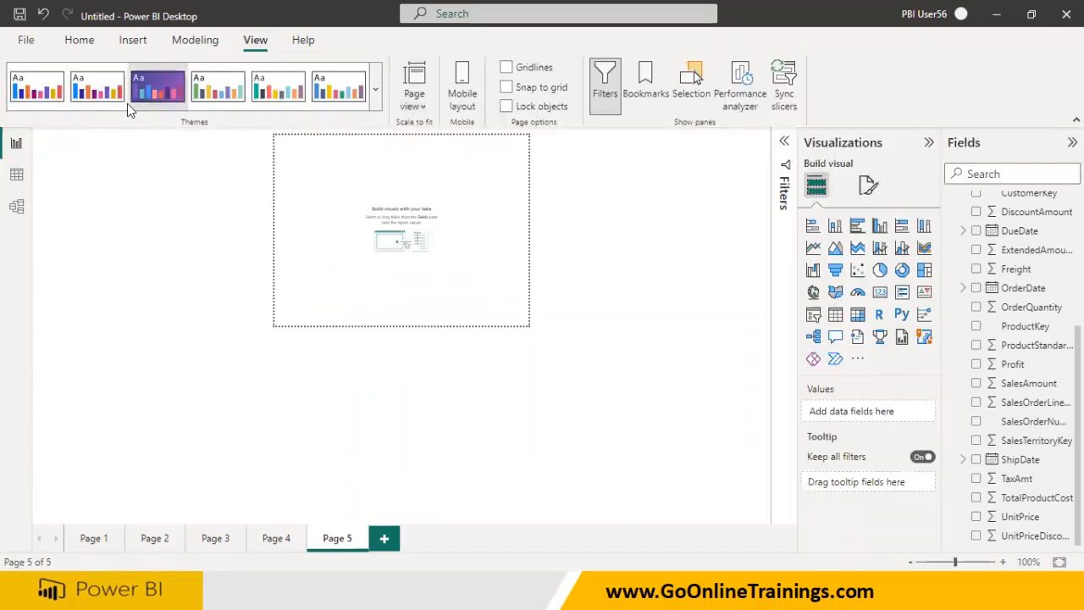
click(80, 40)
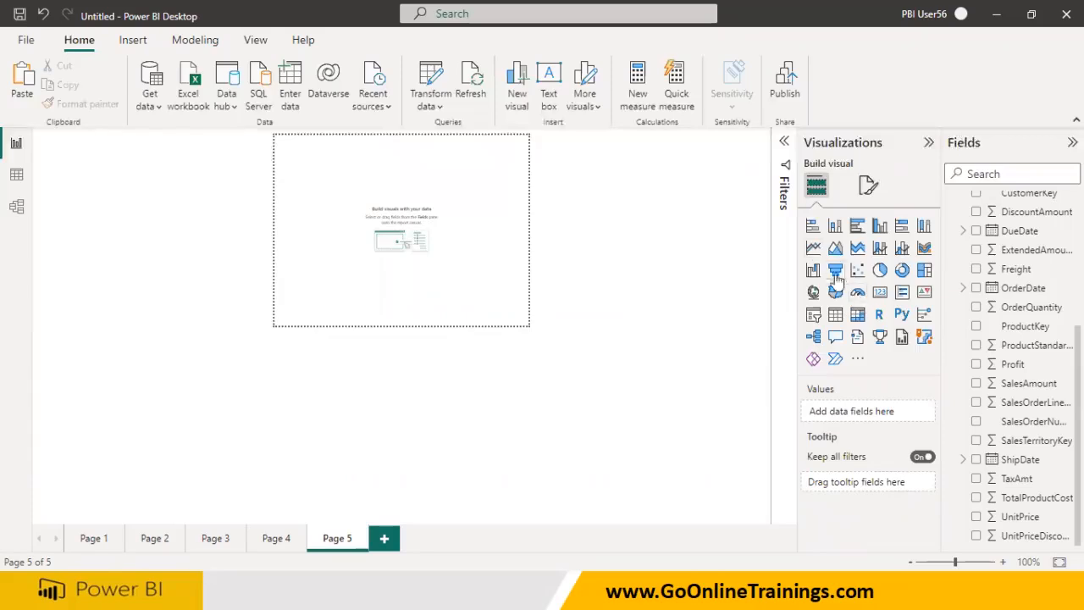
Add a card visual showing Profit and shrink it into the upper-left area of the tooltip page
click(814, 252)
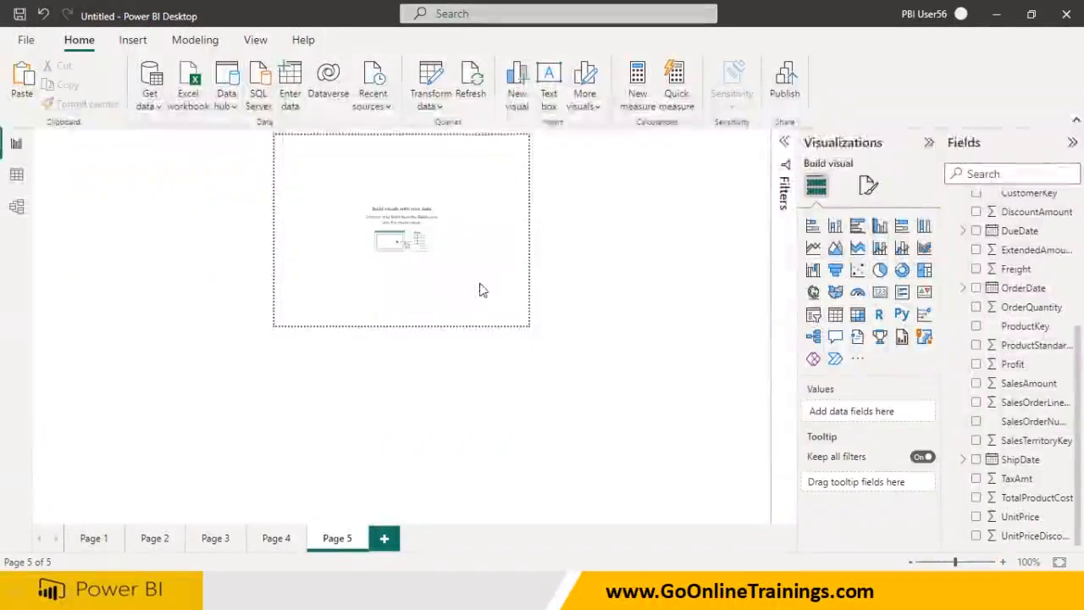
click(879, 291)
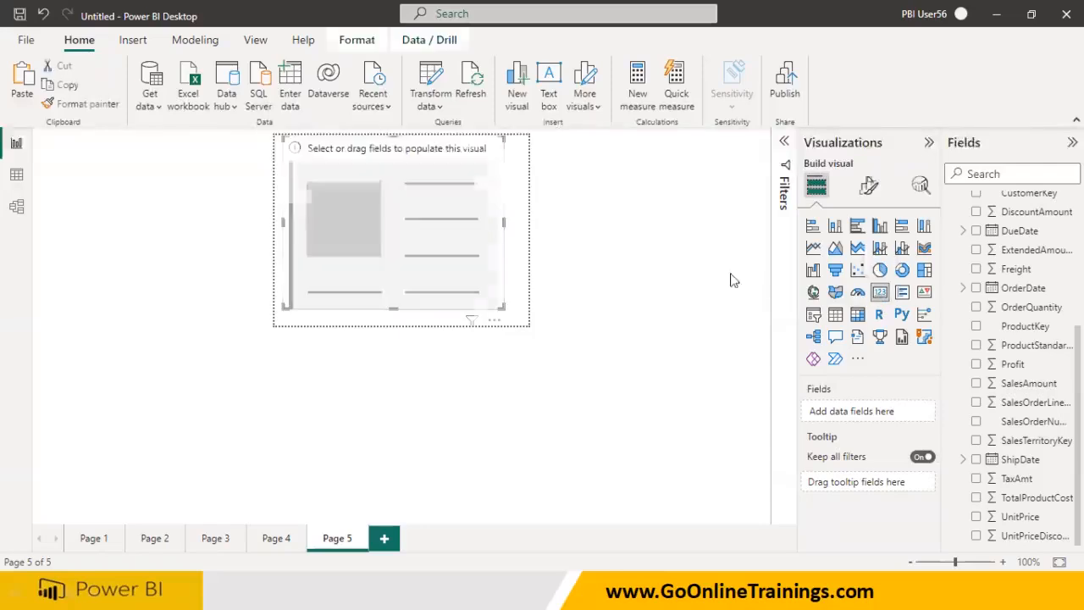
drag(498, 315, 387, 220)
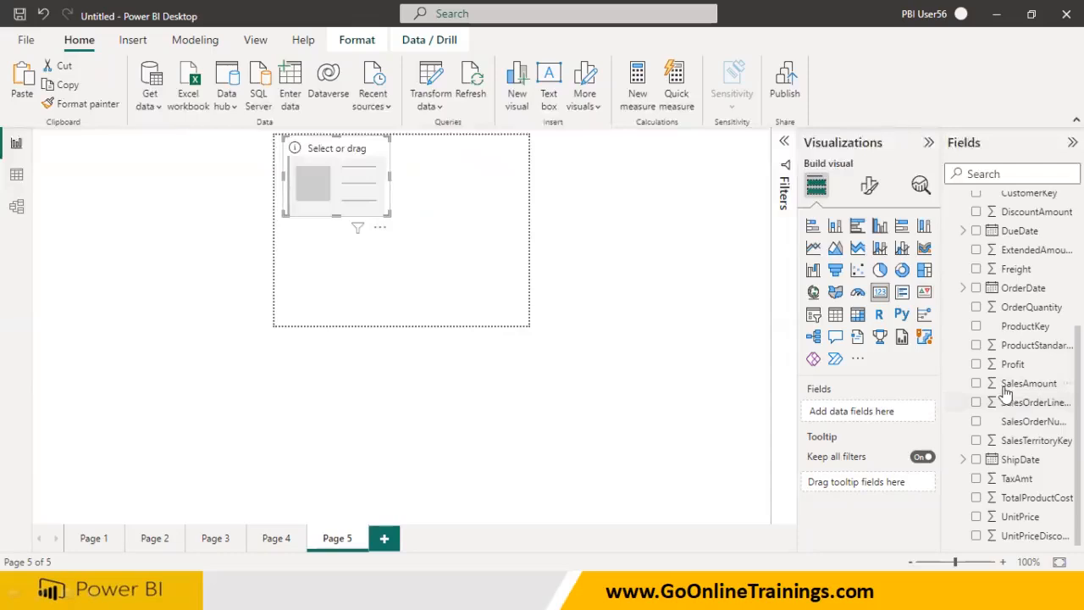
drag(1011, 365, 347, 207)
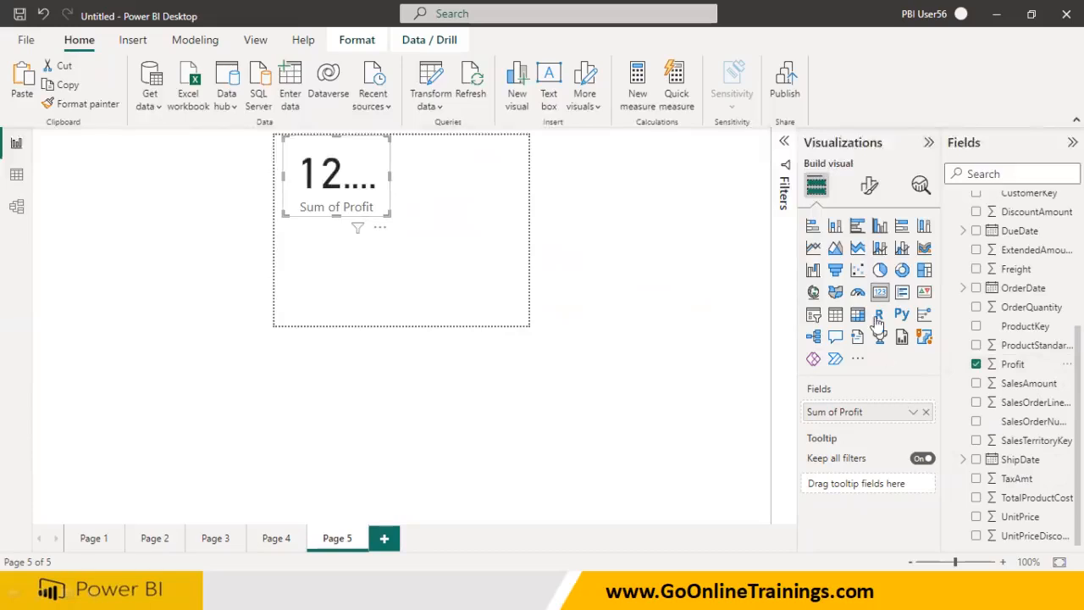
Set the callout value font size of the Profit card to 20
click(868, 184)
click(866, 257)
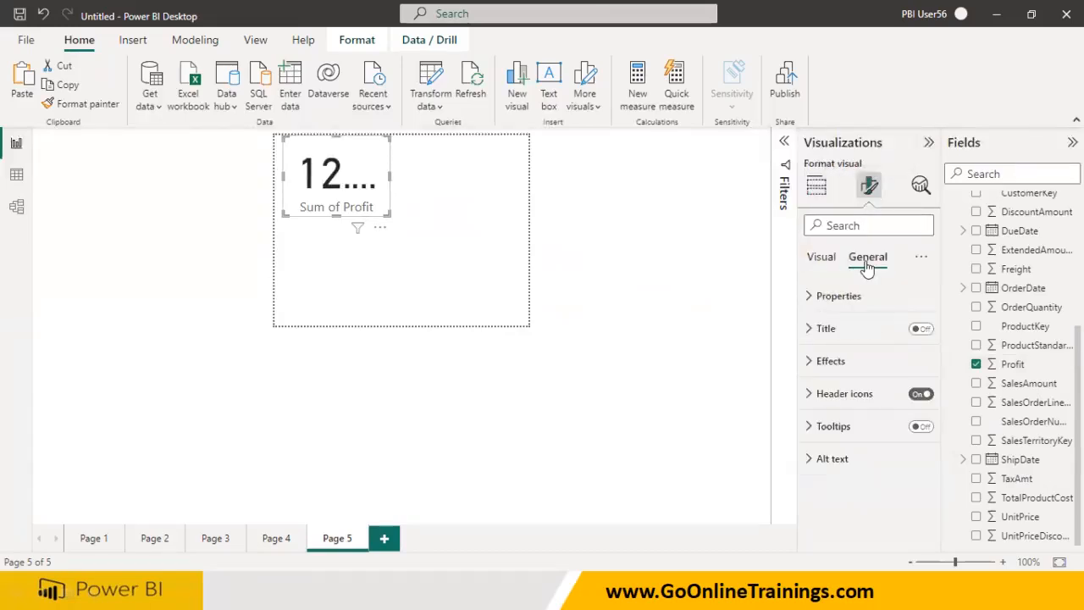
click(834, 255)
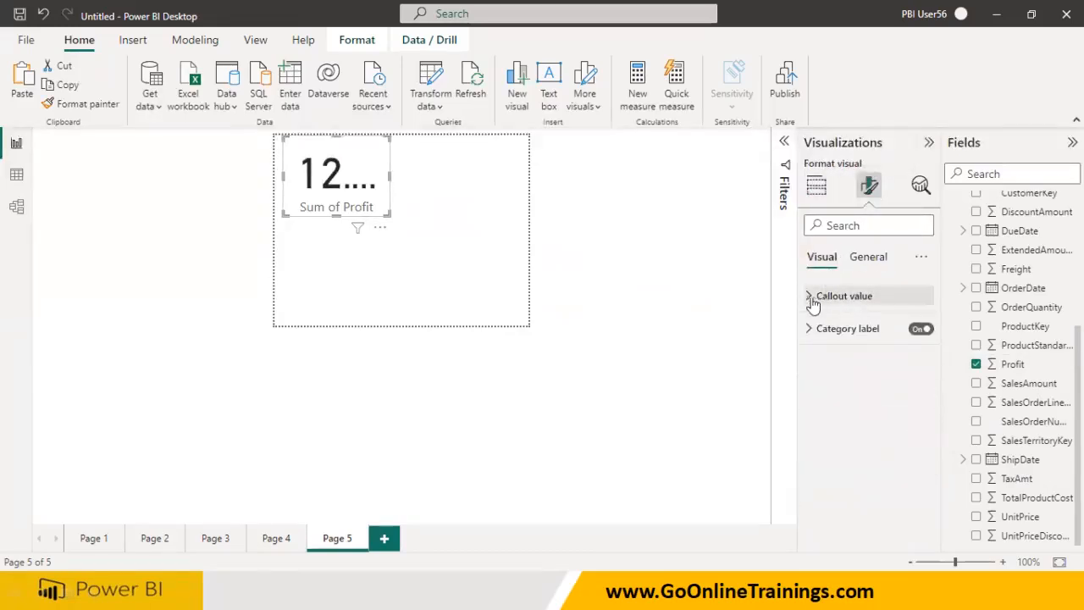
click(811, 297)
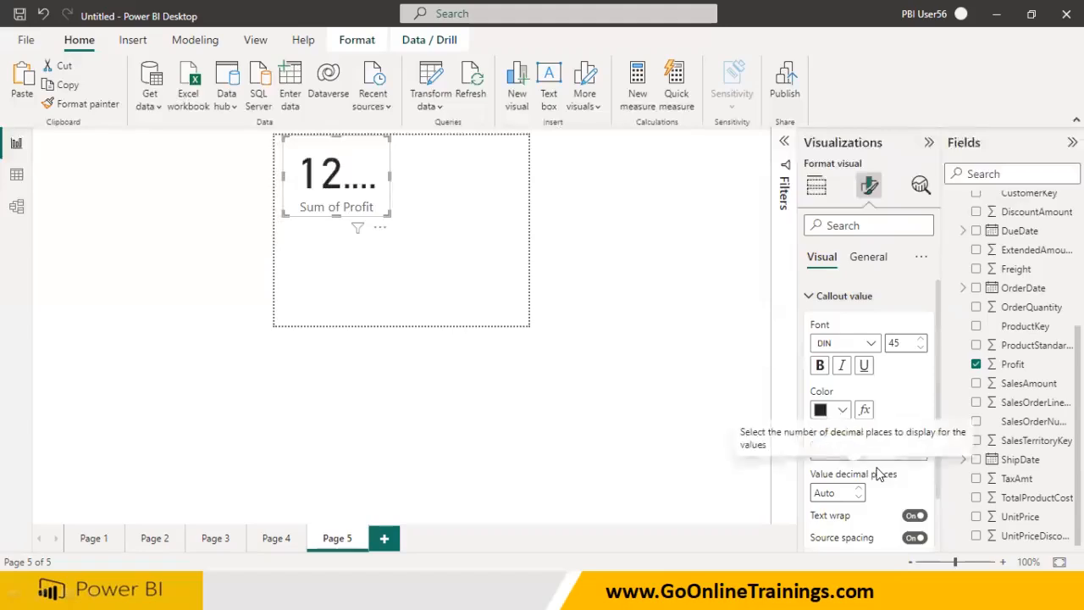
scroll(881, 474, down, 1)
scroll(876, 469, up, 1)
click(911, 342)
text(20)
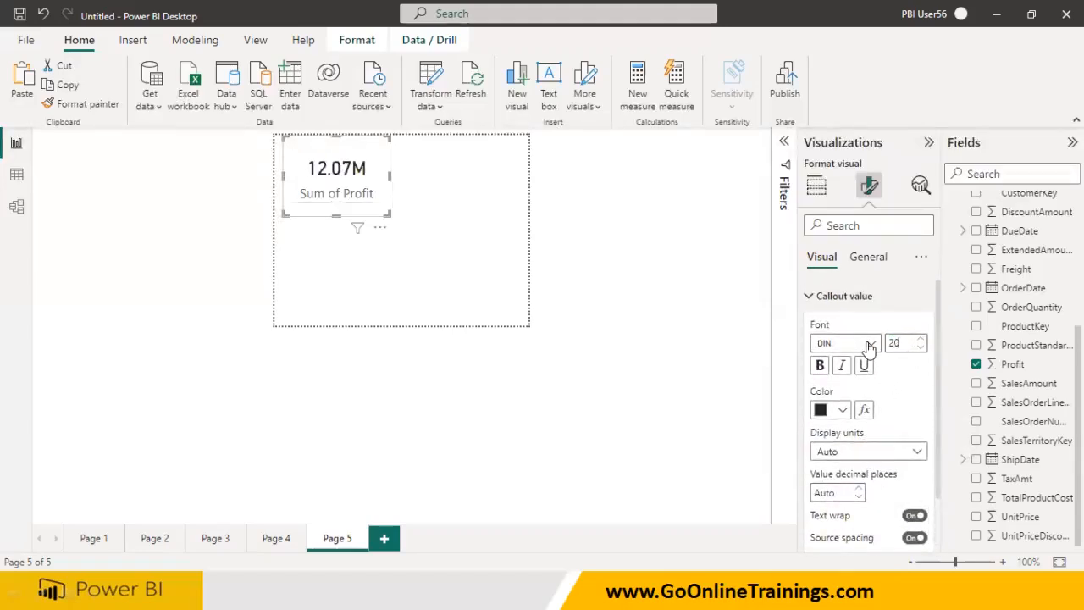
click(426, 245)
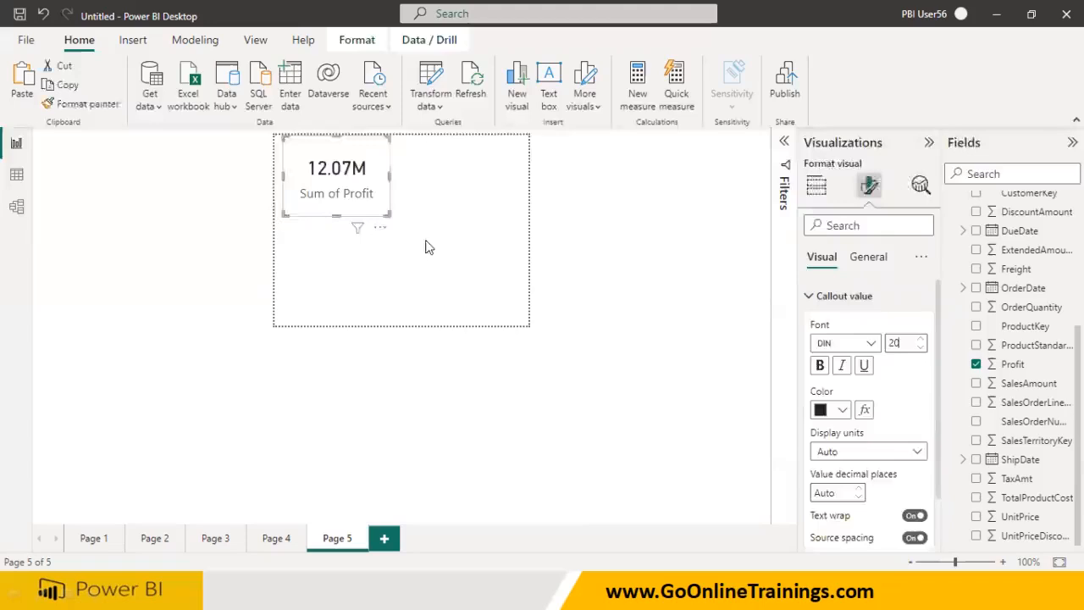
Turn on the visual border and shadow for the Profit card
click(375, 210)
click(869, 185)
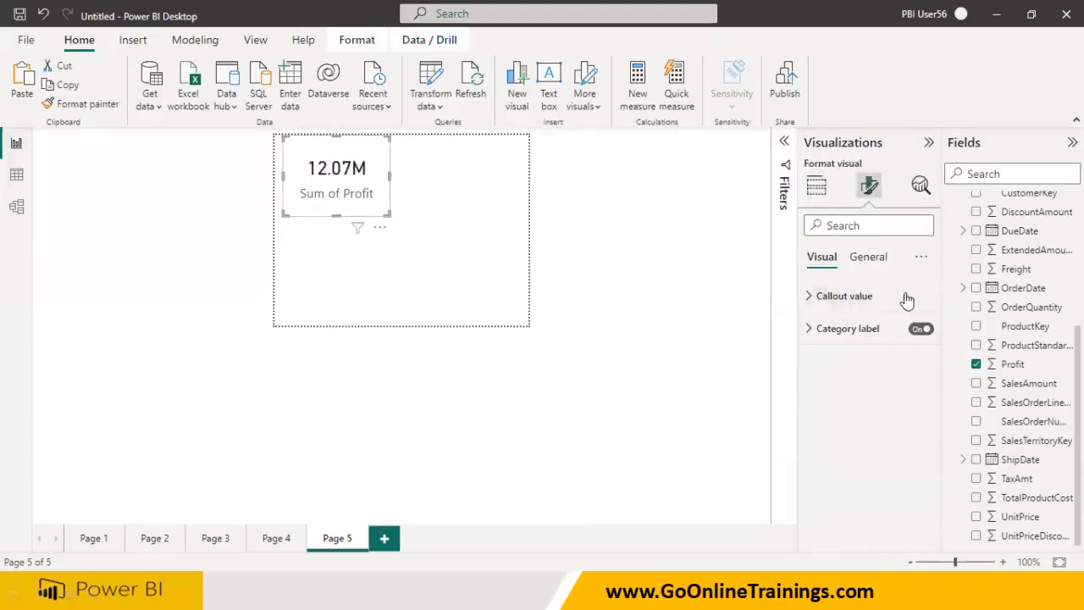
click(867, 256)
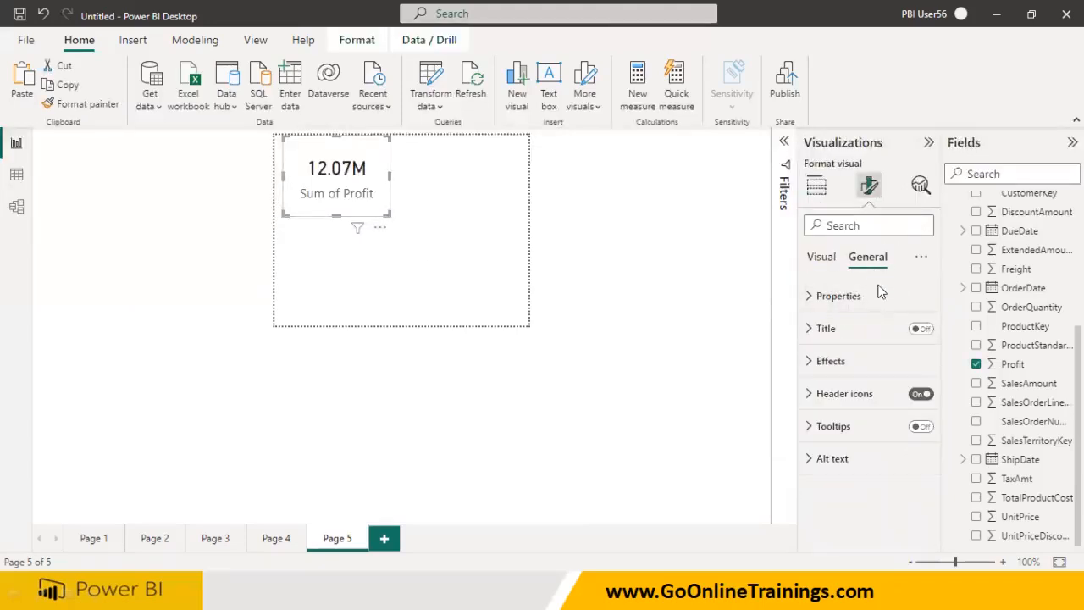
click(841, 364)
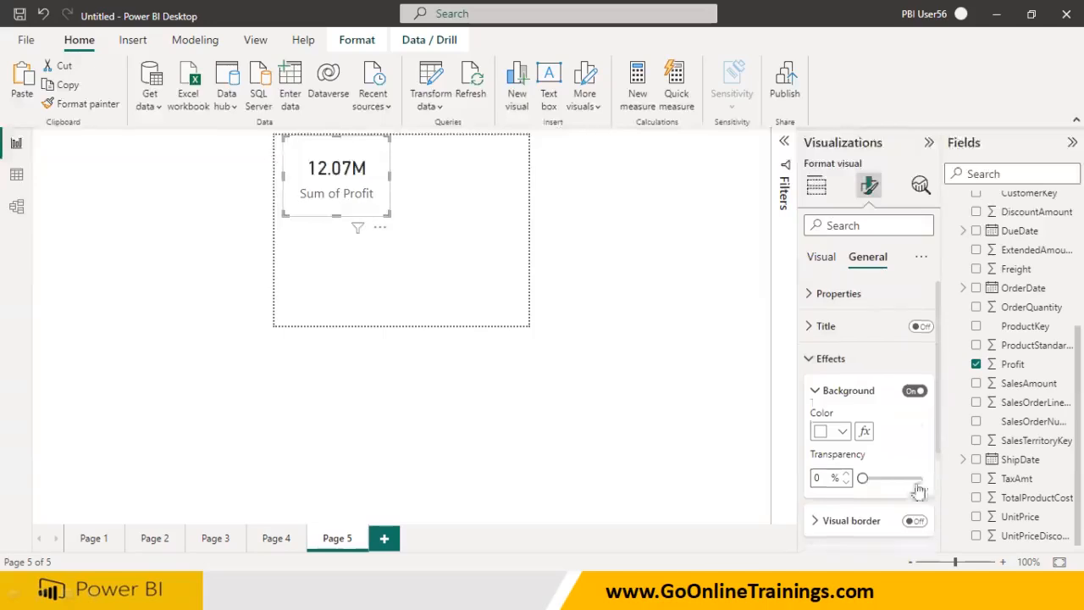
scroll(917, 488, down, 2)
click(914, 442)
click(915, 479)
click(457, 231)
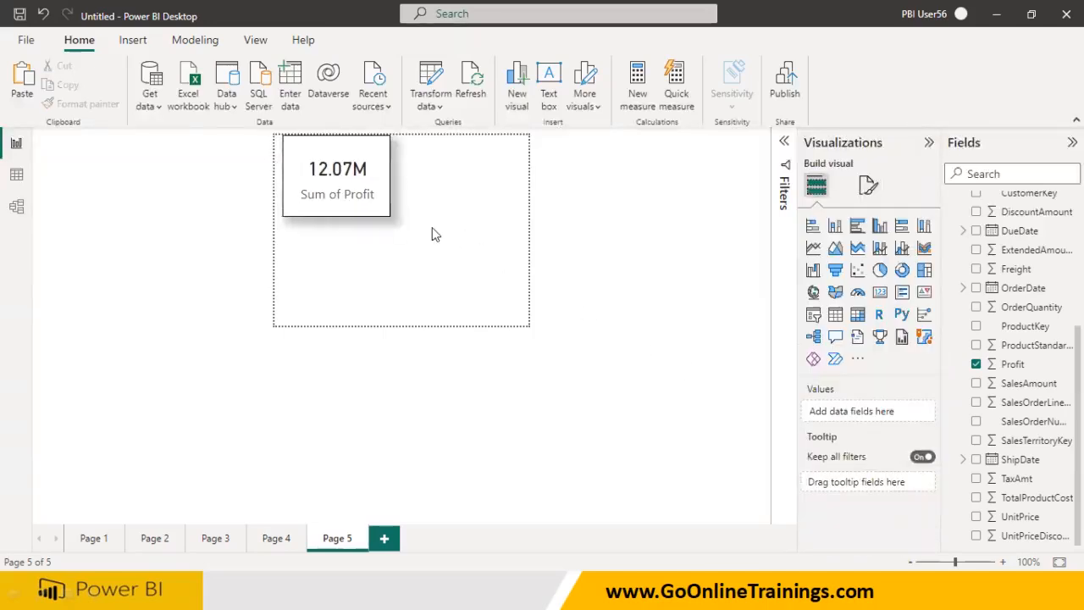
Make the Profit card slightly shorter and wider, and place a copy of it directly to its right
click(370, 209)
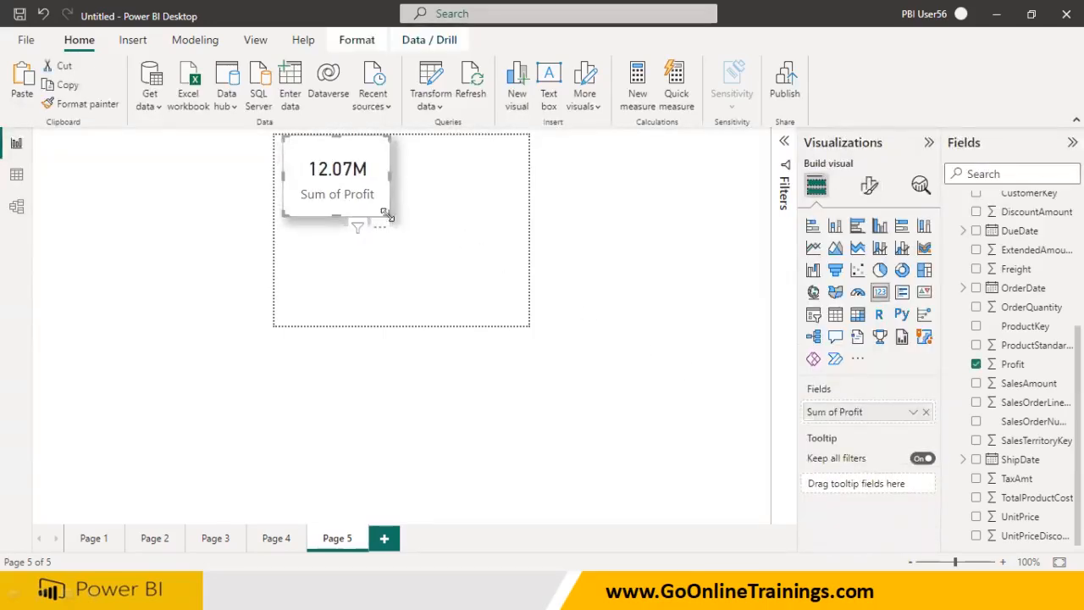
drag(389, 216, 392, 200)
click(411, 237)
click(392, 200)
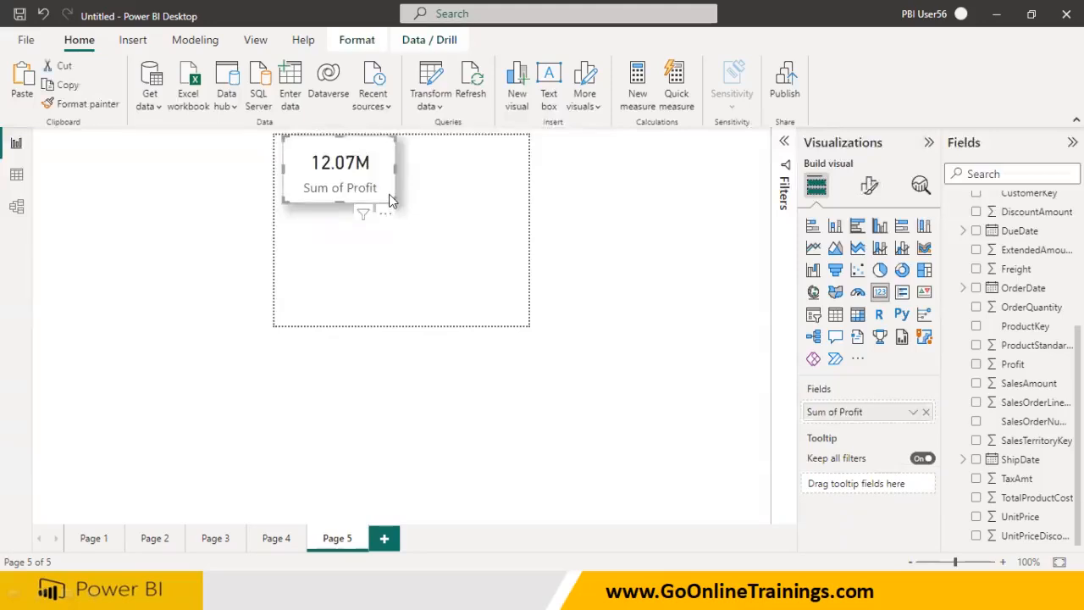
key(ctrl+v)
drag(390, 196, 498, 193)
click(490, 209)
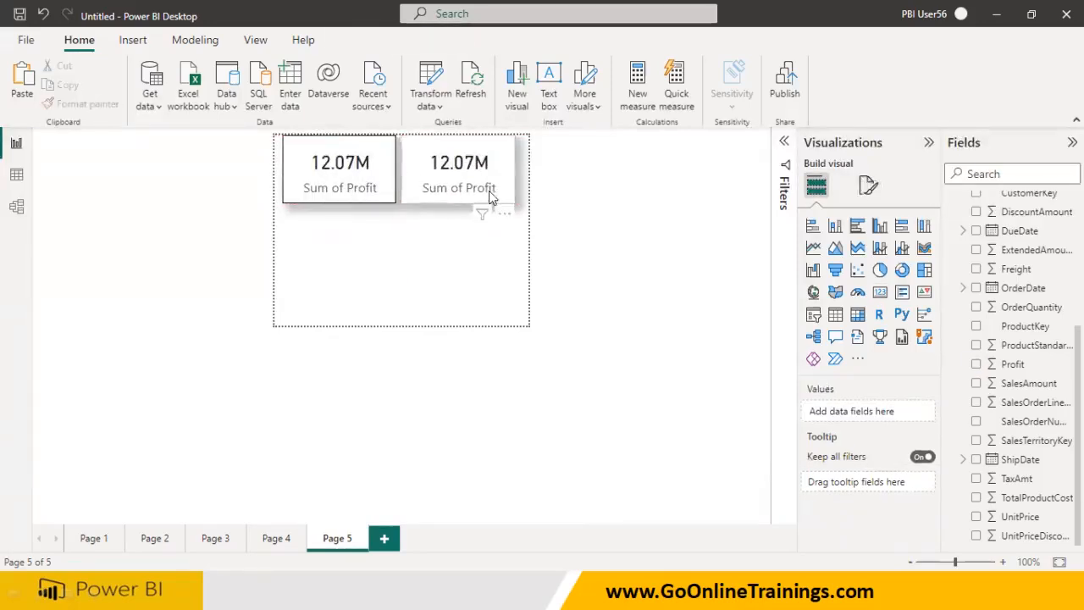
Replace the Profit field in the copied card with TaxAmt
click(490, 197)
click(925, 413)
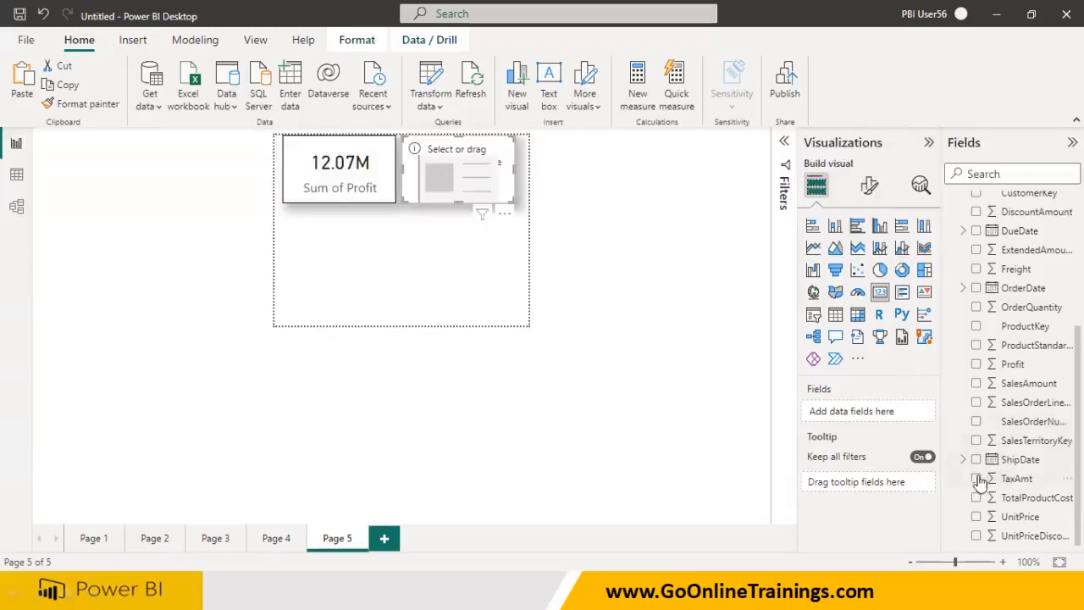
click(976, 478)
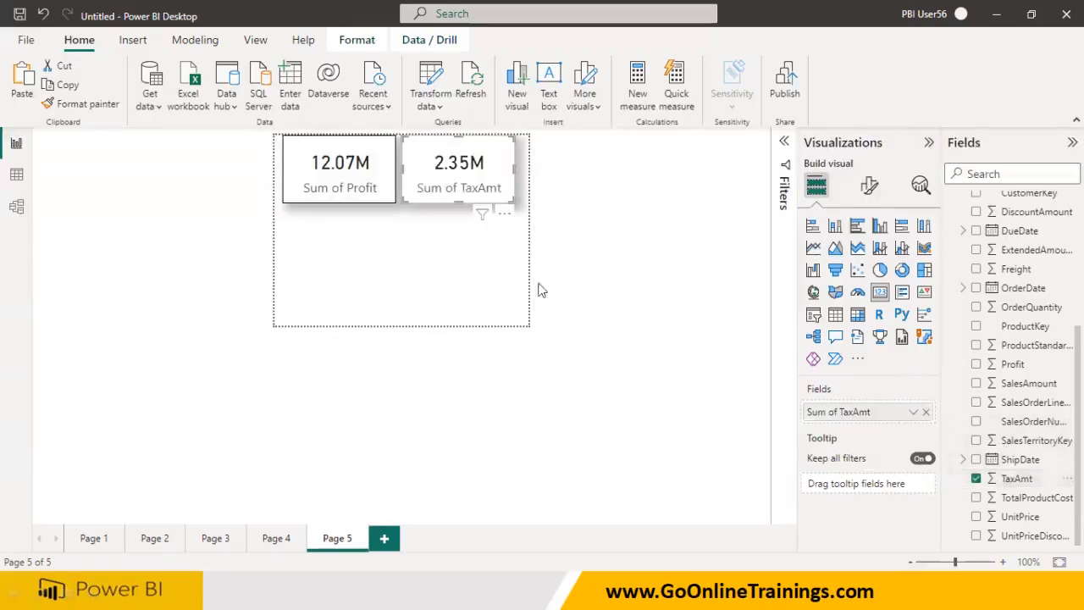
click(462, 262)
click(385, 197)
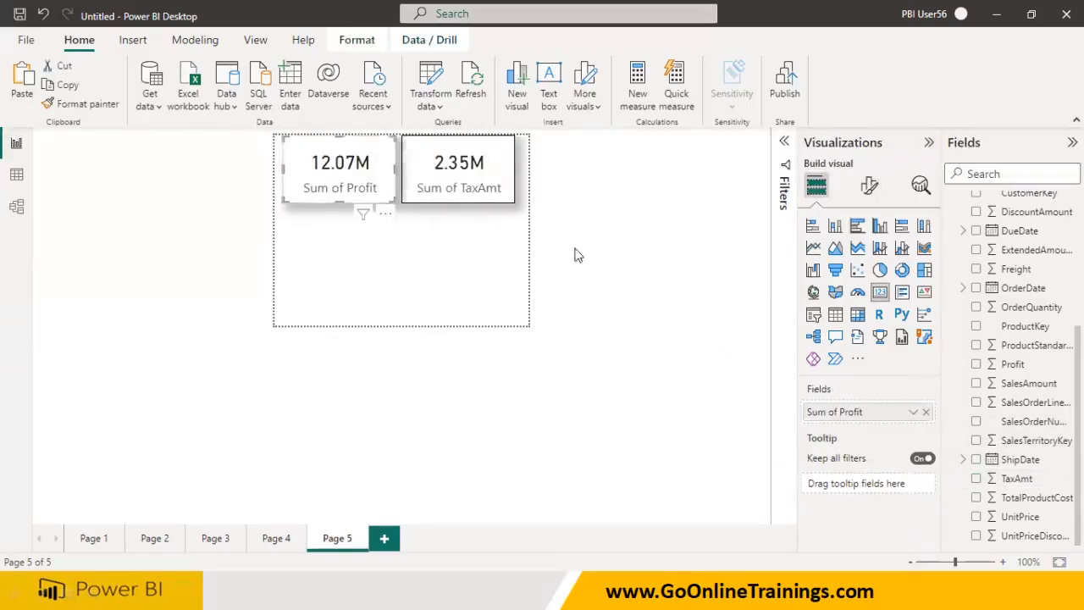
click(462, 268)
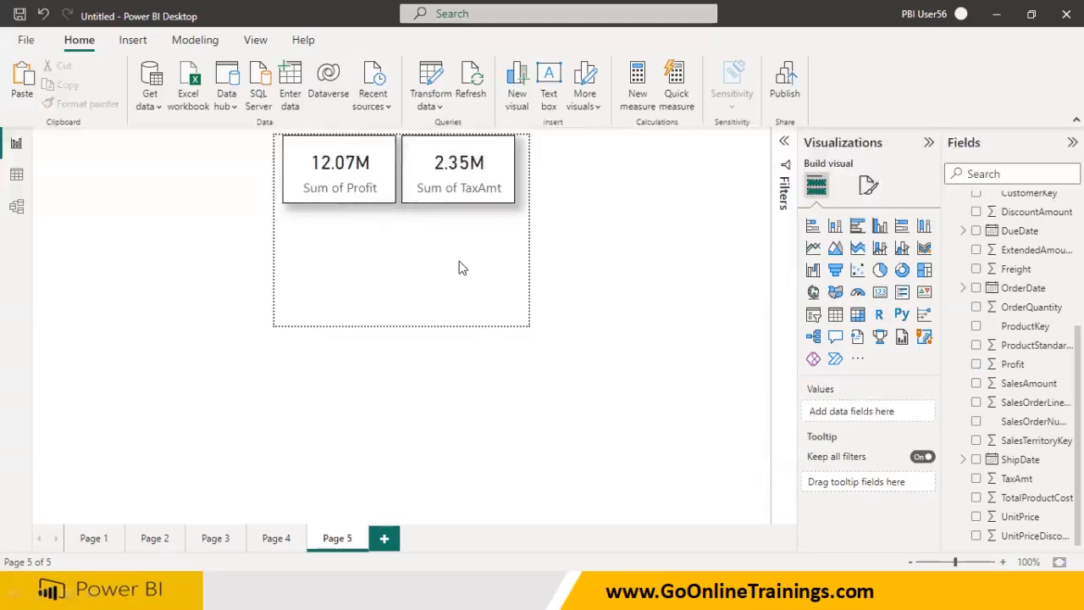
Add a line chart beneath the two cards, as wide as both, with OrderDate Year on the X-axis and SalesAmount on the Y-axis
click(813, 247)
drag(396, 267, 514, 267)
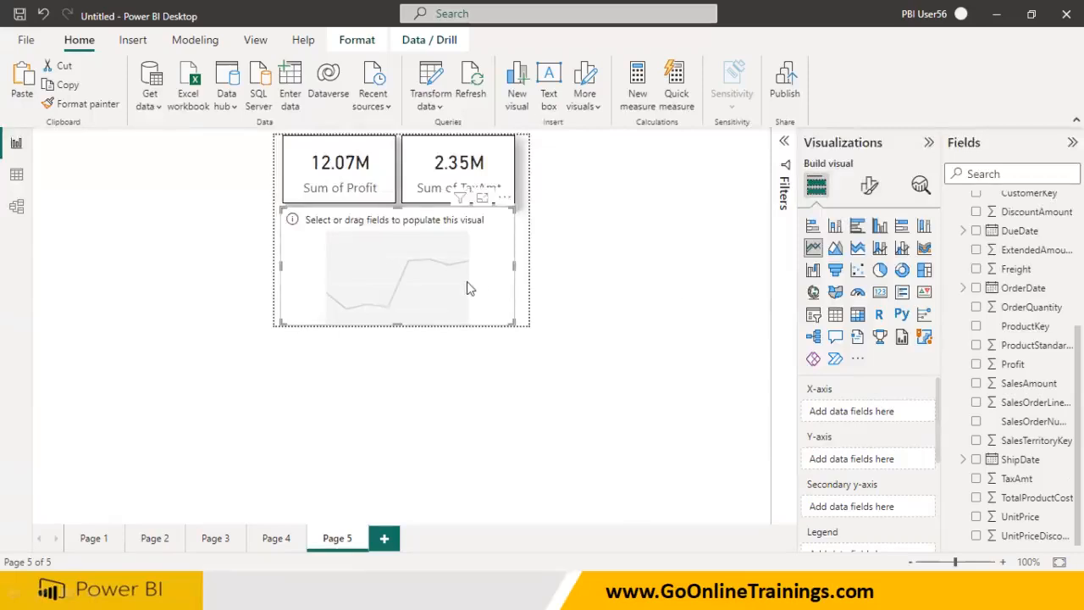
click(963, 288)
click(974, 307)
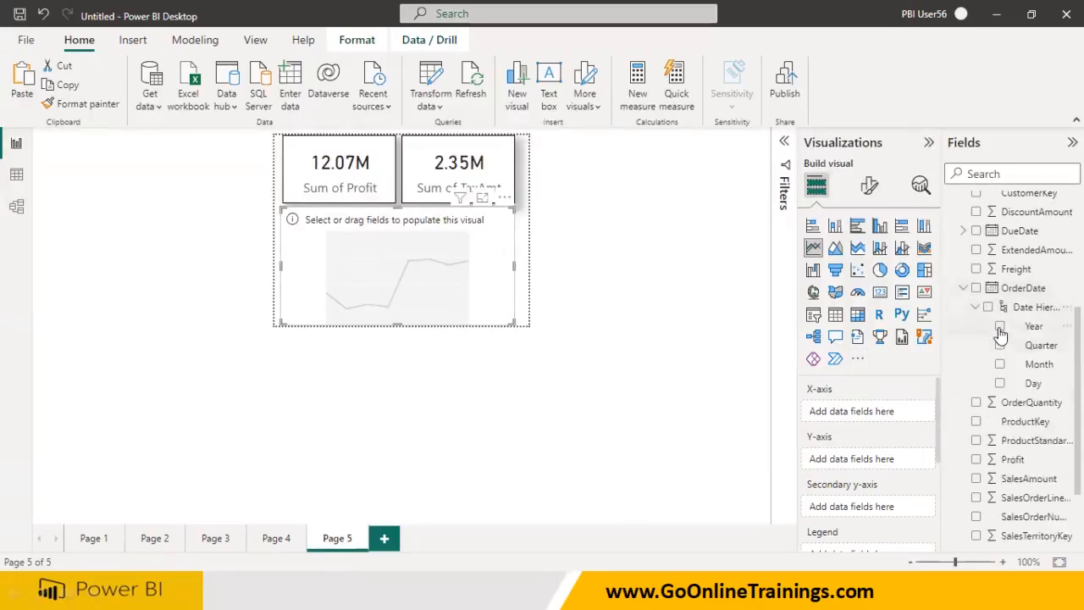
click(999, 326)
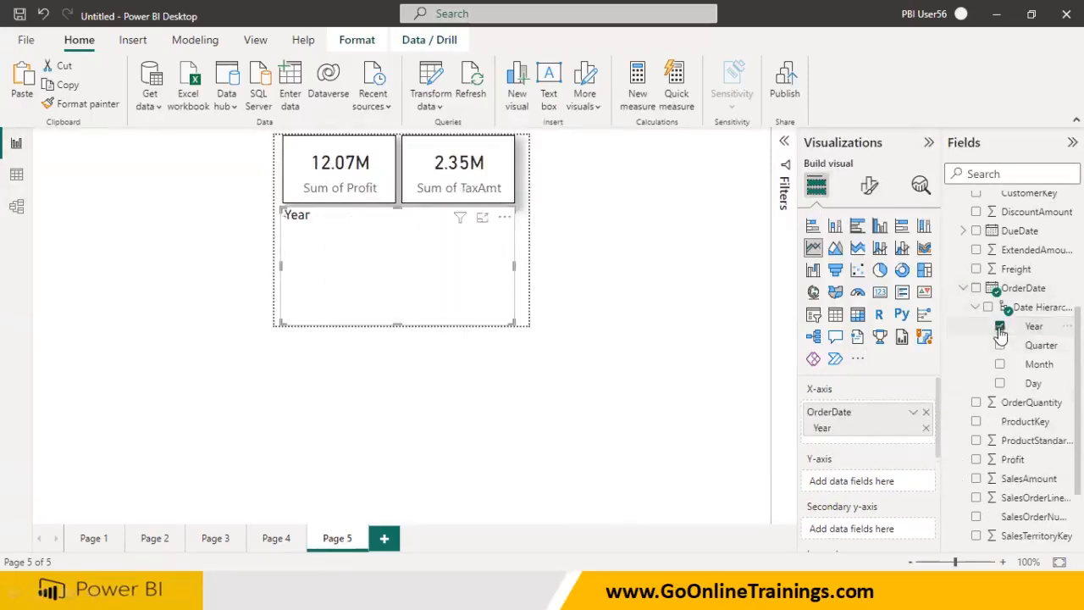
click(976, 478)
click(496, 365)
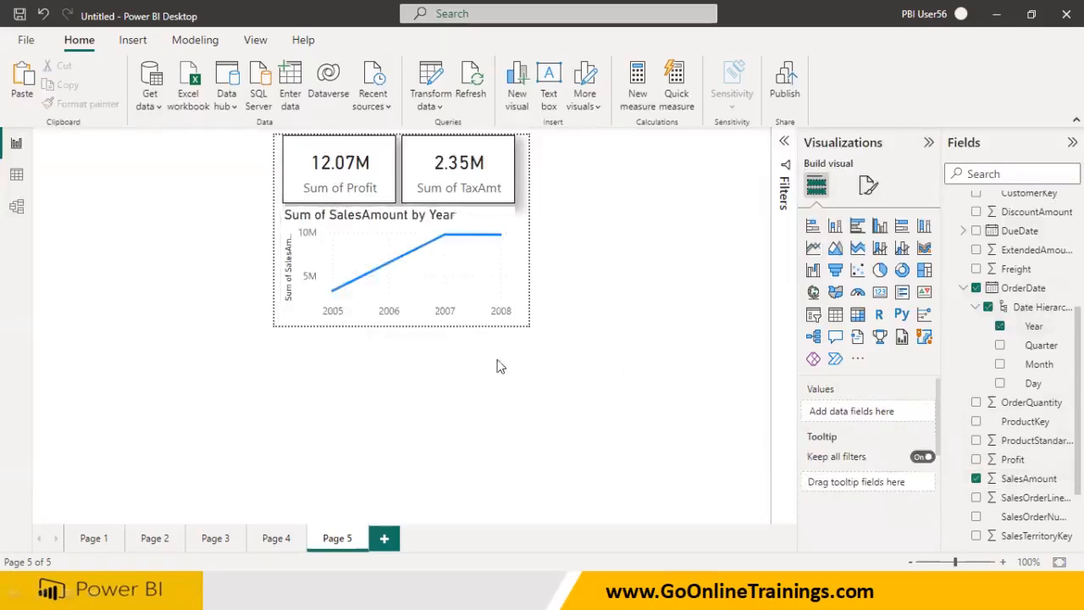
Copy the Profit card's formatting onto the line chart and turn on the chart's data labels
click(381, 195)
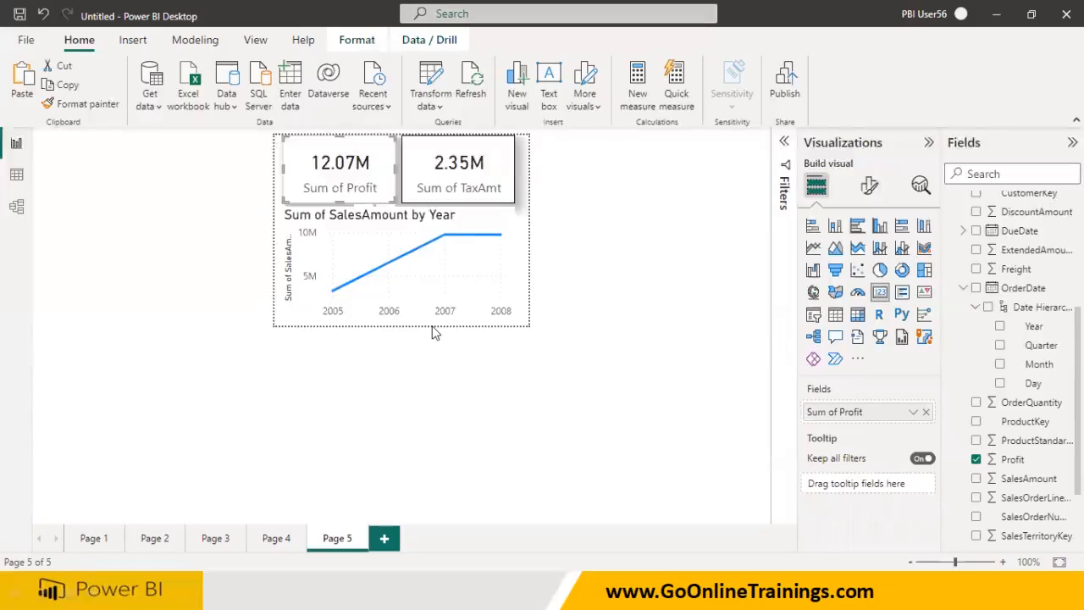
click(333, 251)
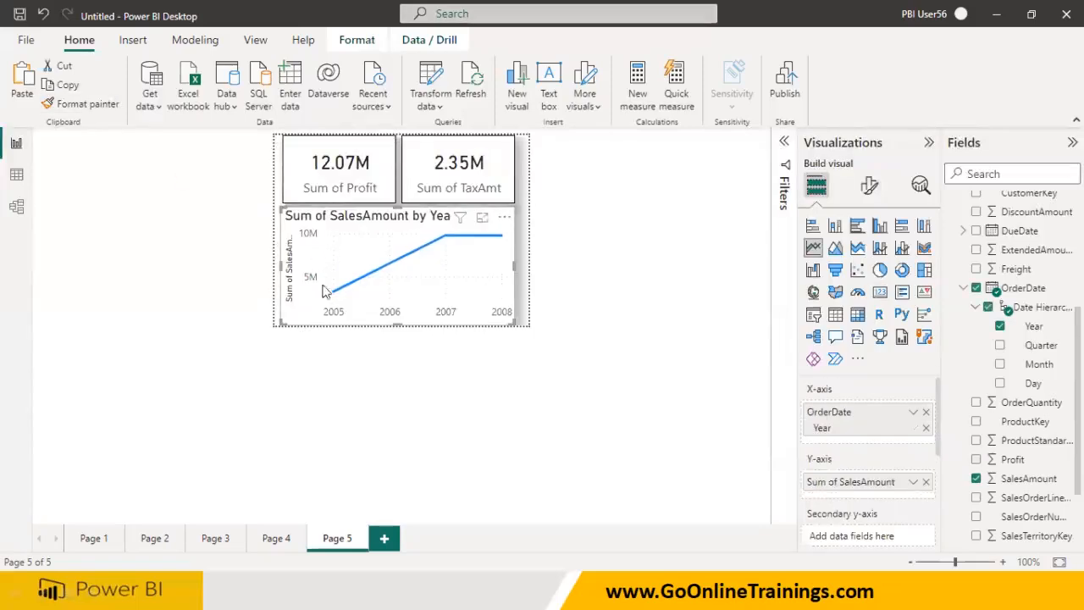
click(869, 186)
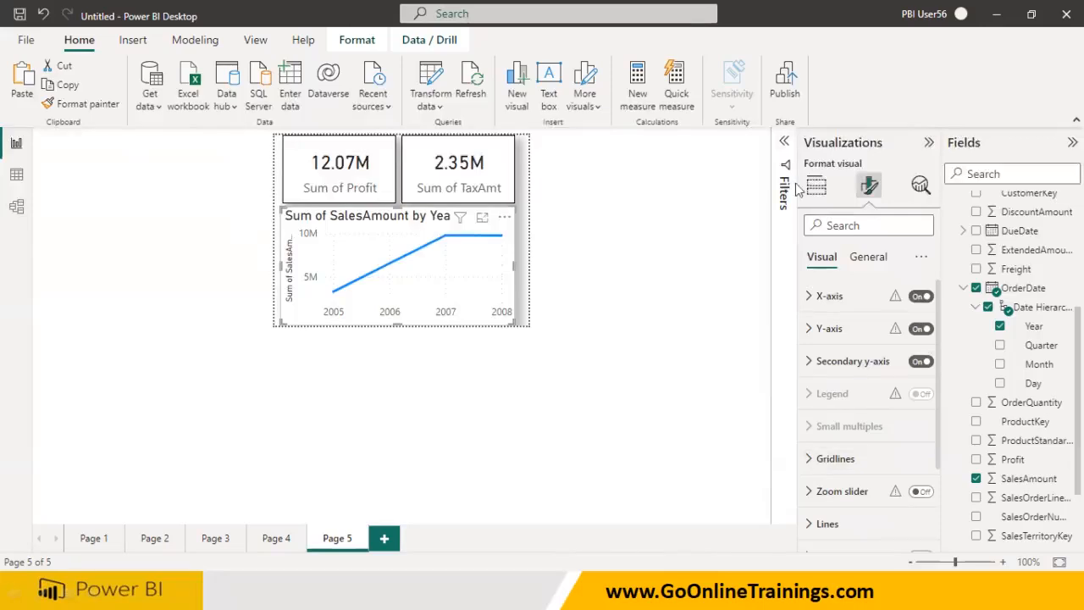
scroll(895, 476, down, 2)
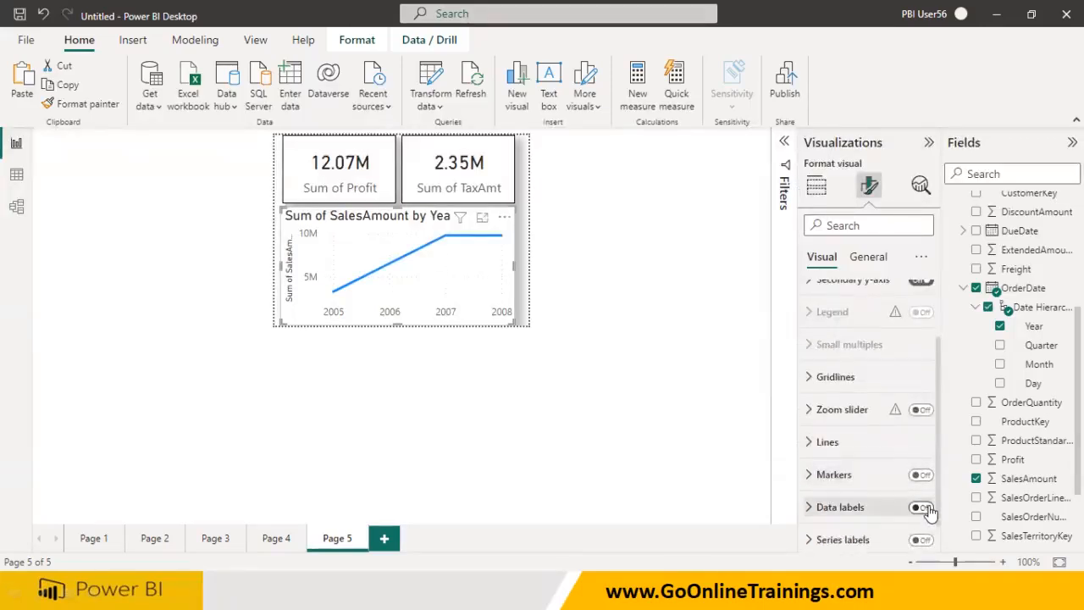
click(923, 508)
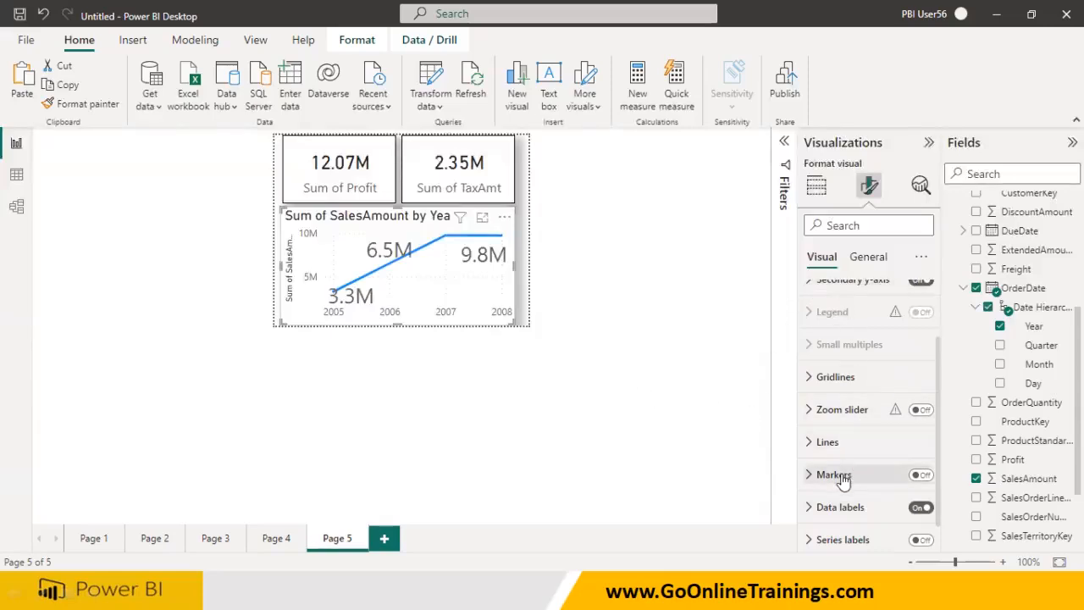
Set the font size of the line chart's data label values to 10
click(810, 508)
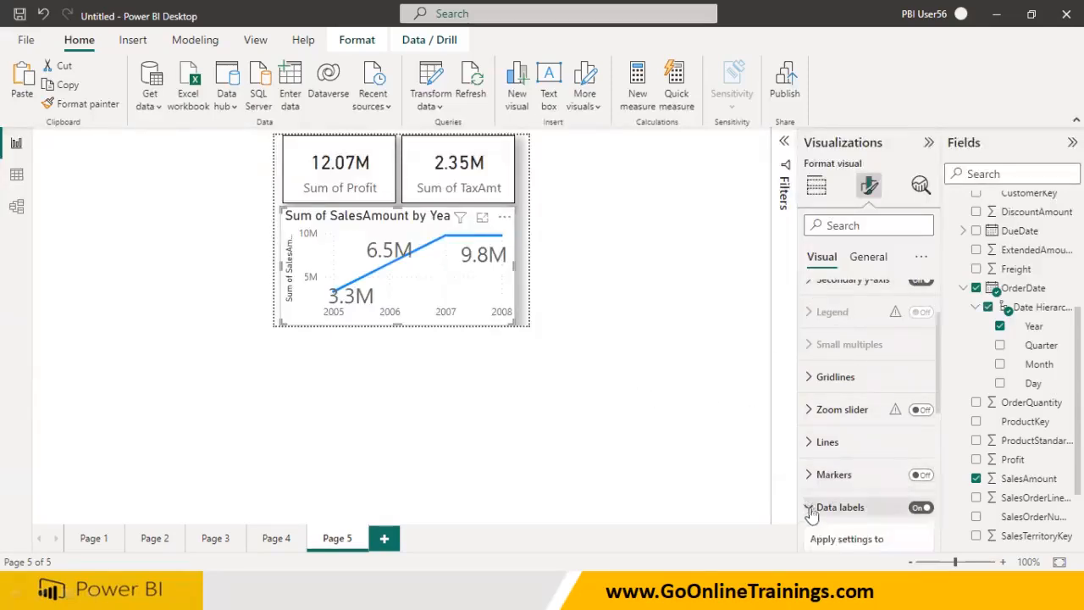
scroll(811, 512, down, 3)
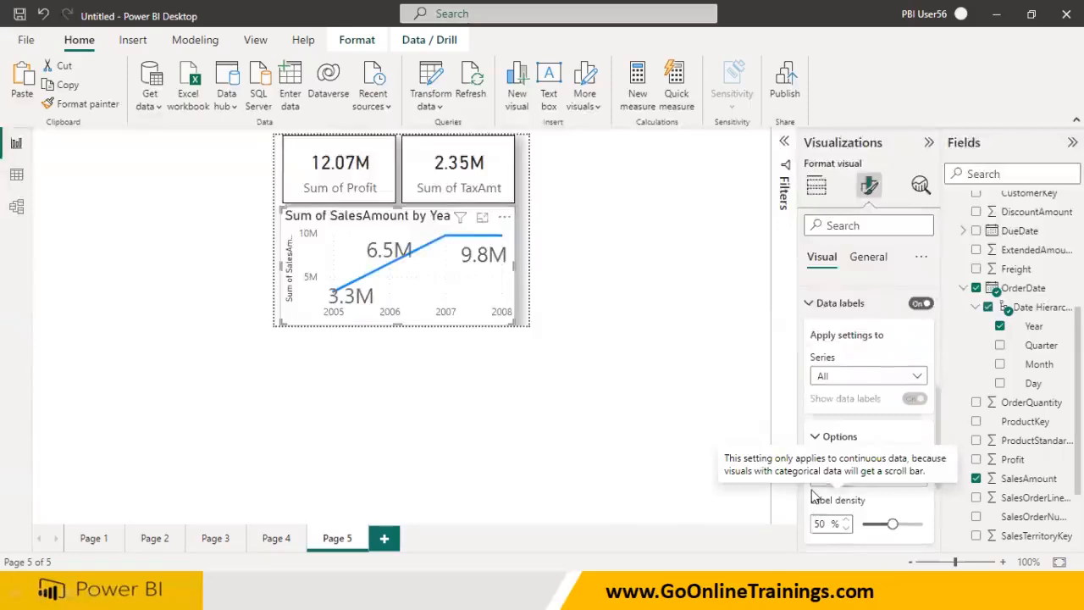
scroll(812, 497, down, 2)
click(812, 491)
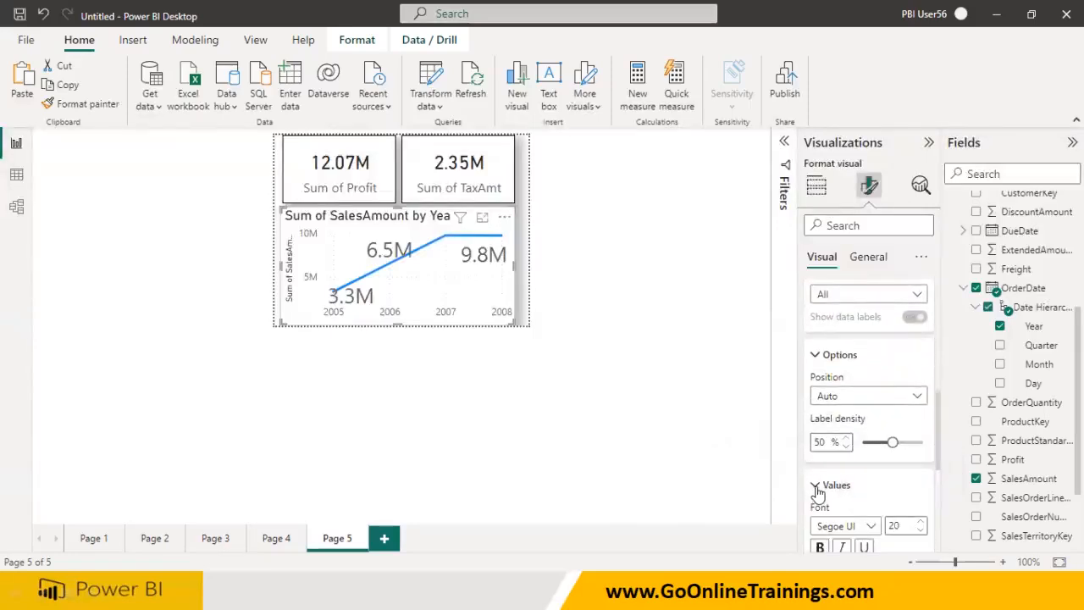
scroll(818, 491, down, 1)
scroll(819, 491, down, 1)
click(895, 444)
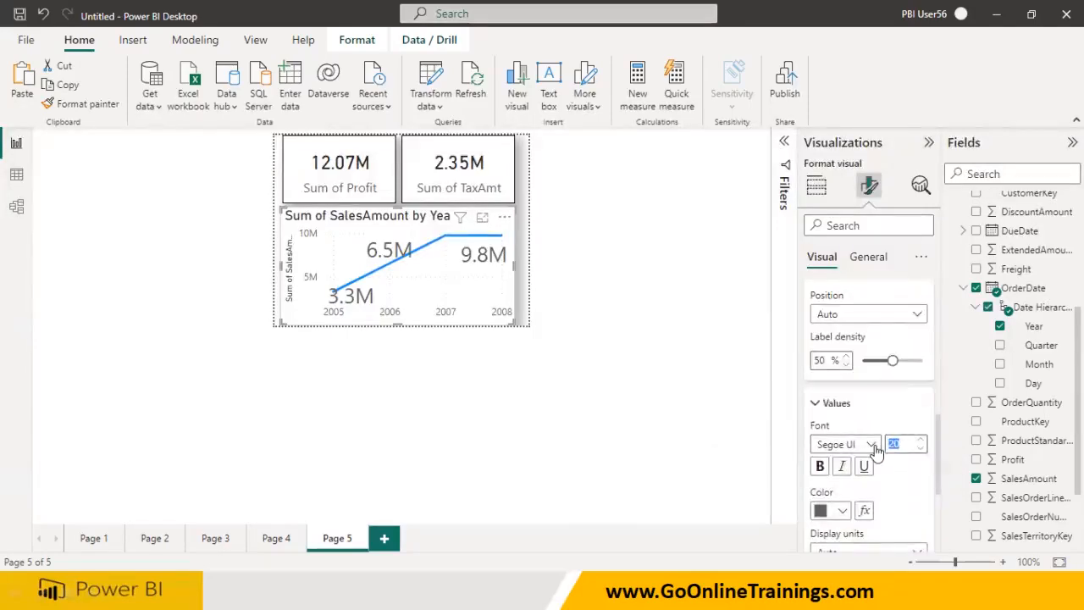
text(10)
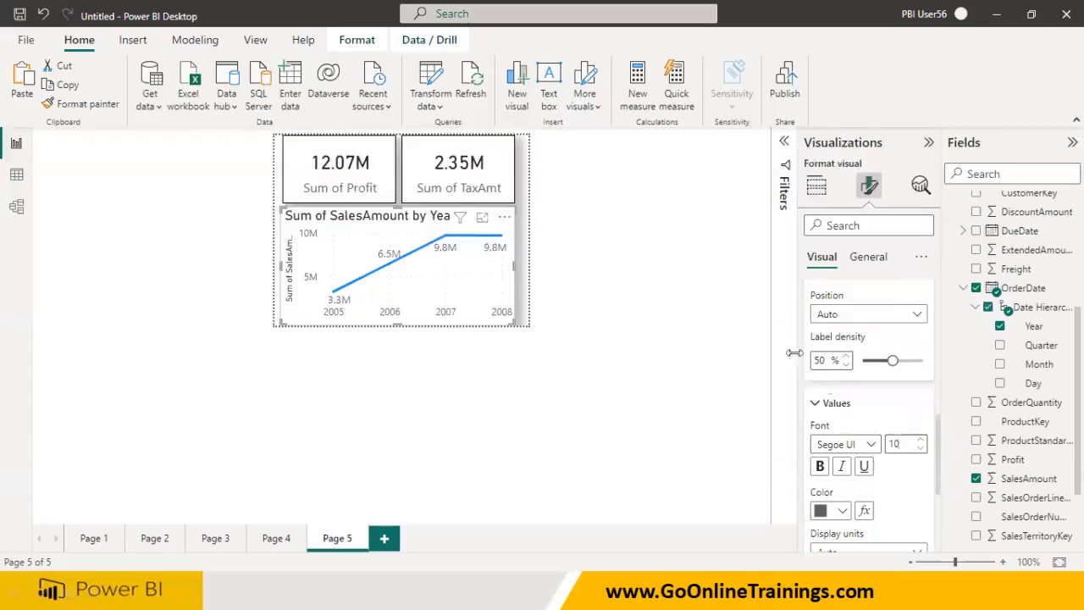
click(652, 291)
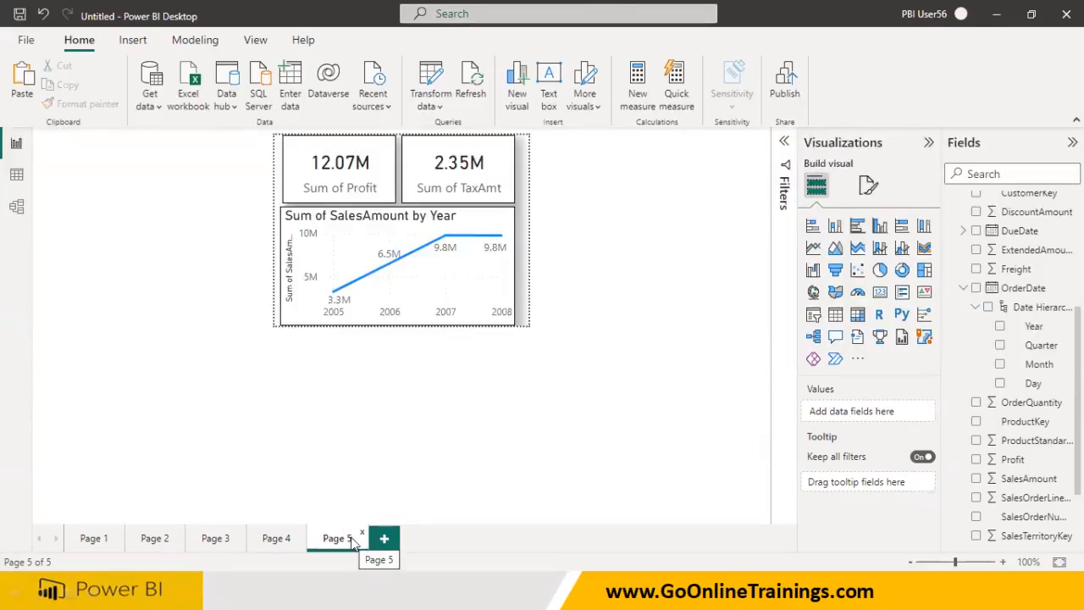
Add a new blank page and switch its Allow use as tooltip setting on, off and on again
click(384, 537)
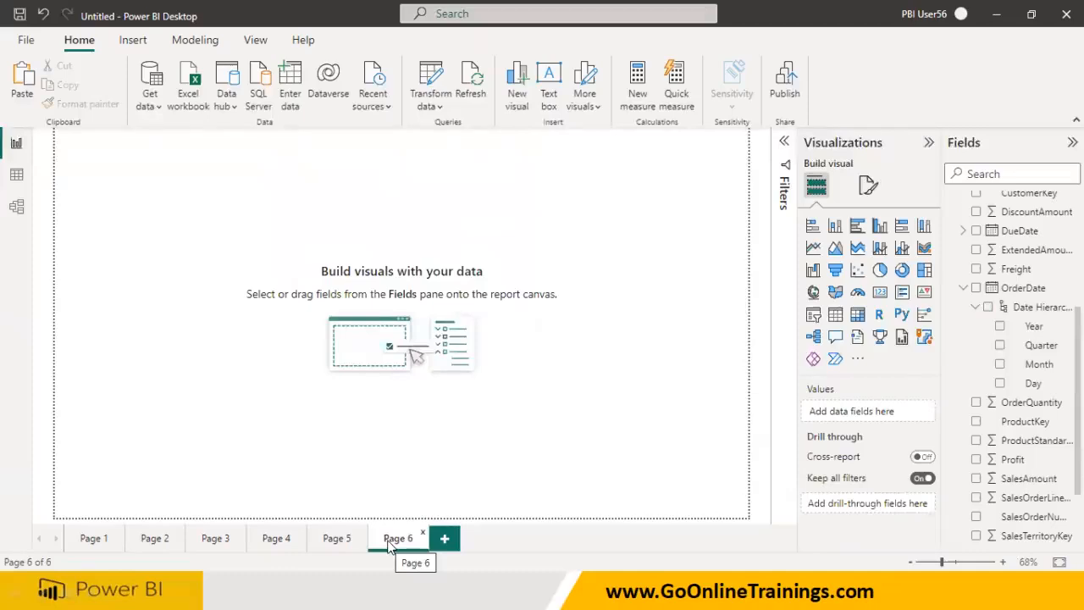
click(868, 184)
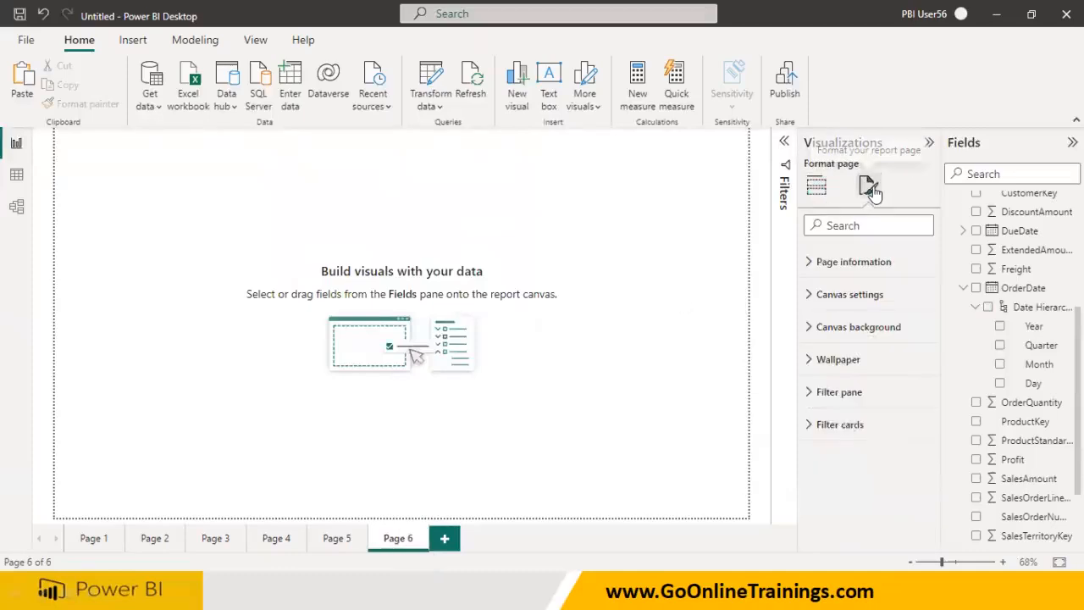
click(843, 265)
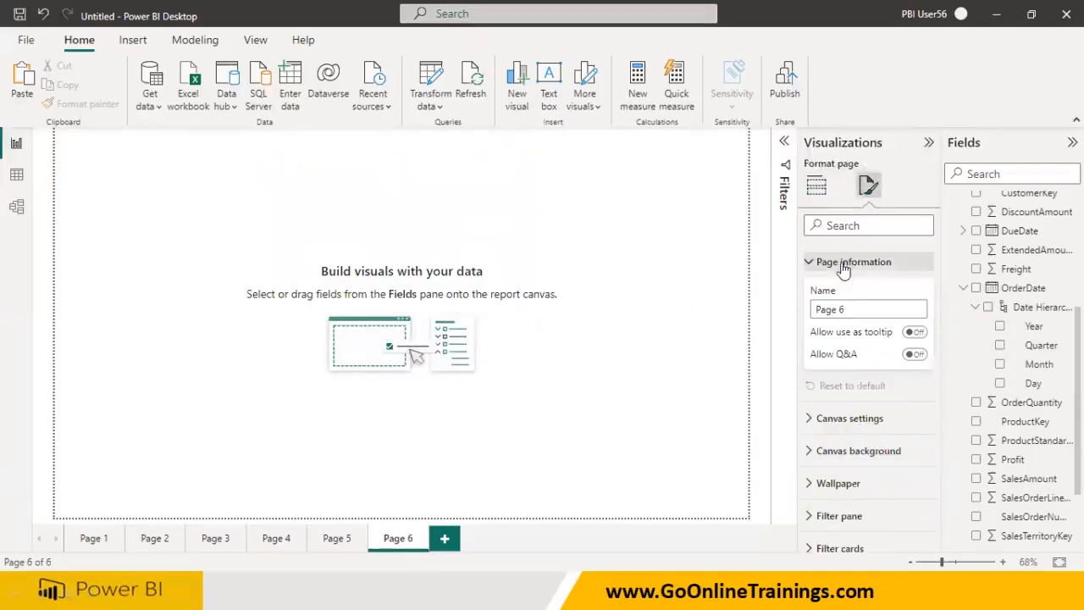
click(917, 333)
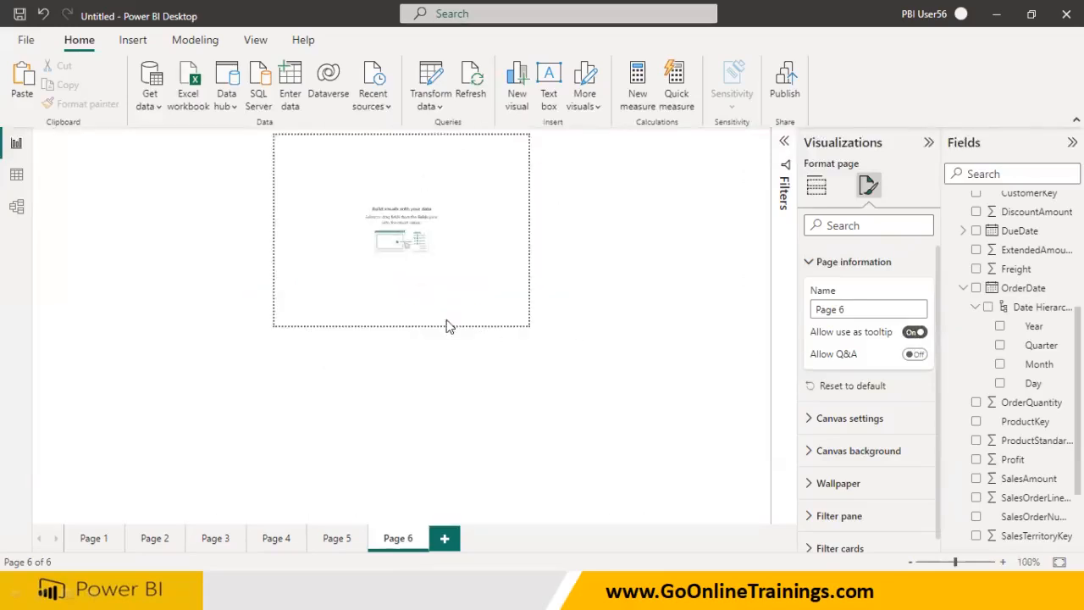
click(914, 333)
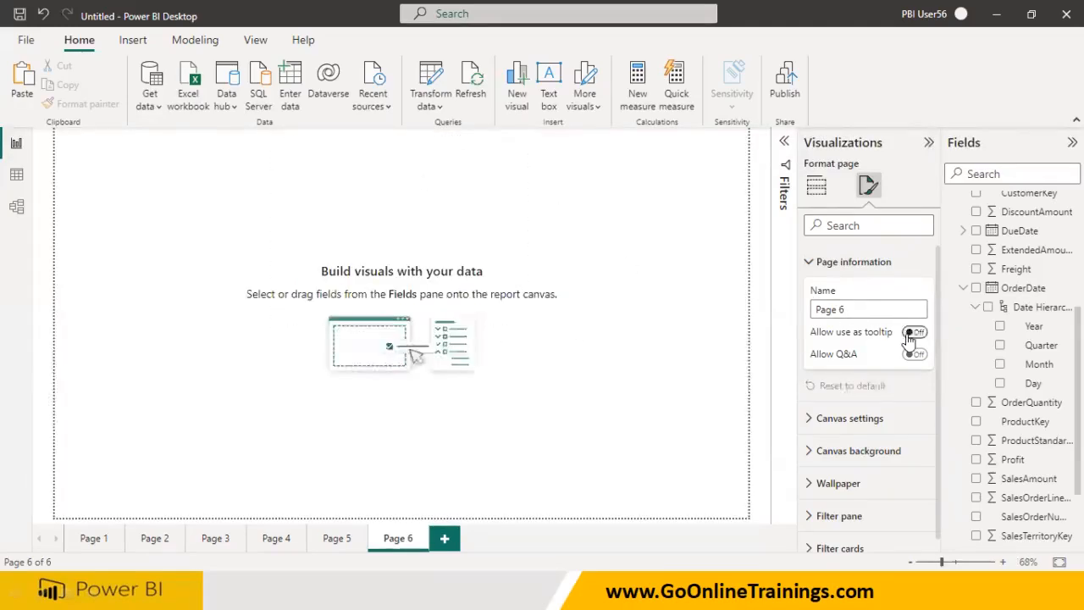
click(915, 332)
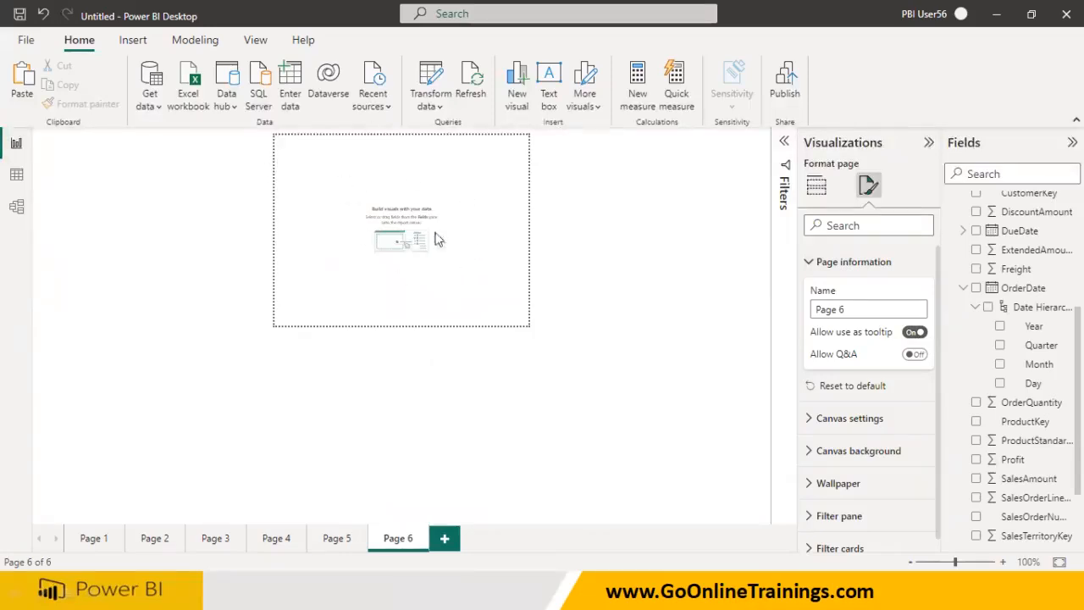
Compare the blank page with the tooltip page, and delete the blank Page 6
click(351, 540)
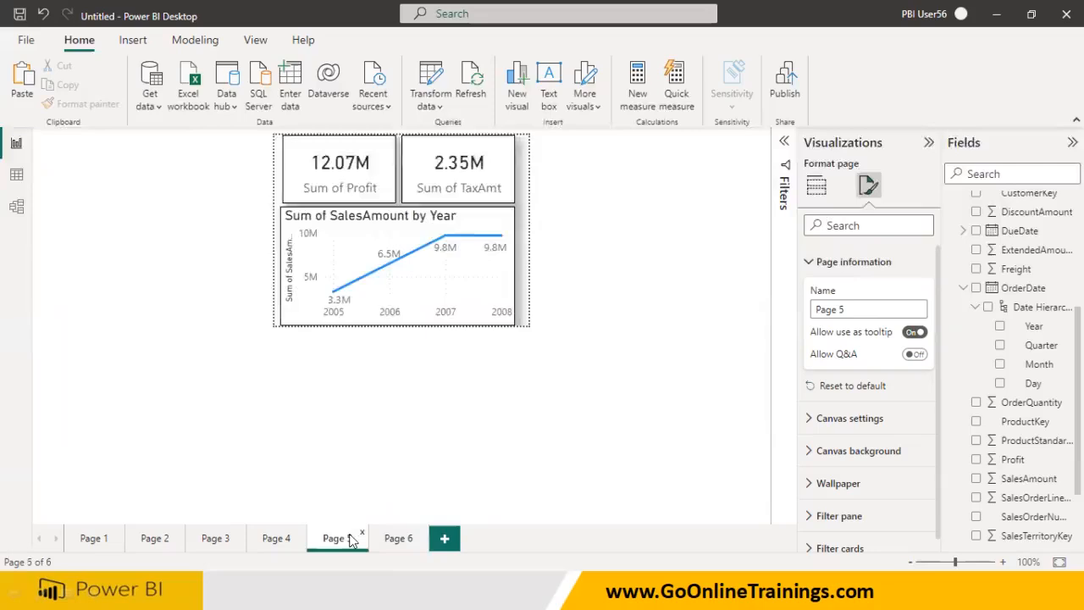
click(391, 542)
right_click(392, 542)
click(421, 512)
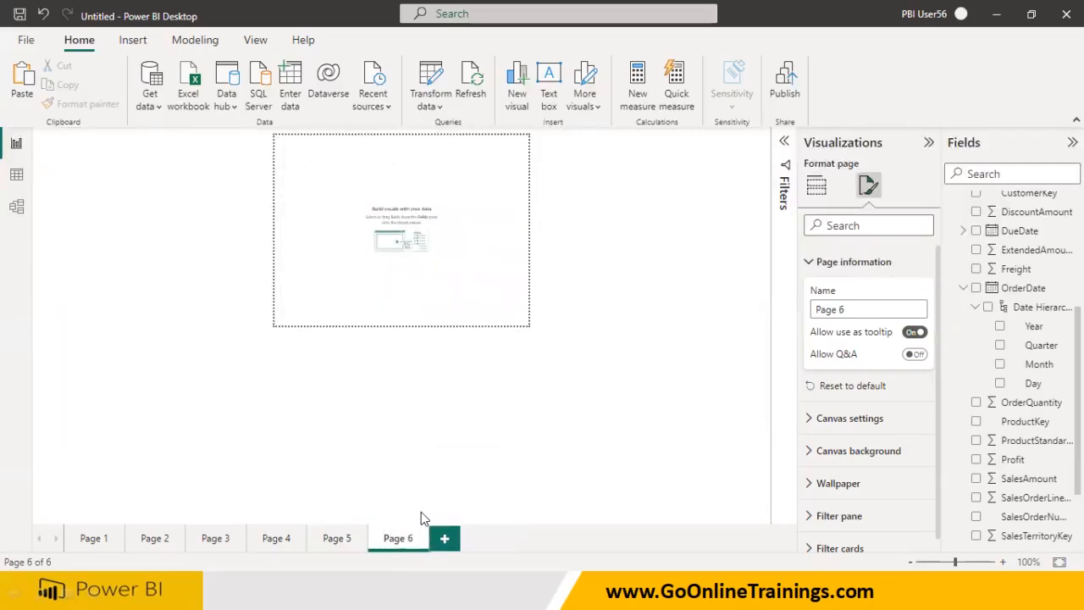
click(617, 332)
Examine the tooltip type and page choices available for the pie chart on Page 4
click(277, 539)
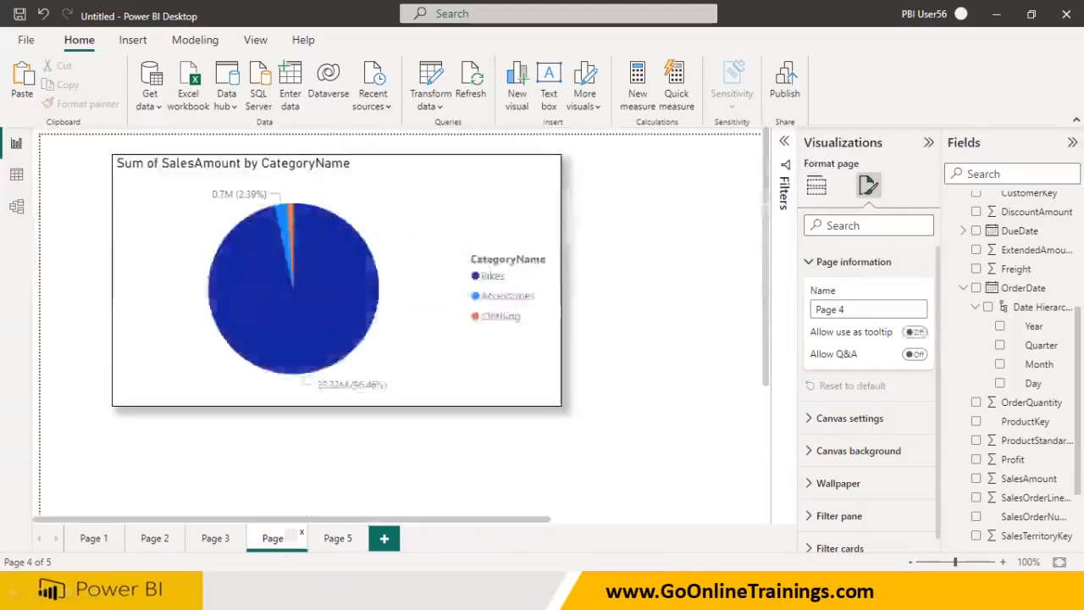
click(320, 283)
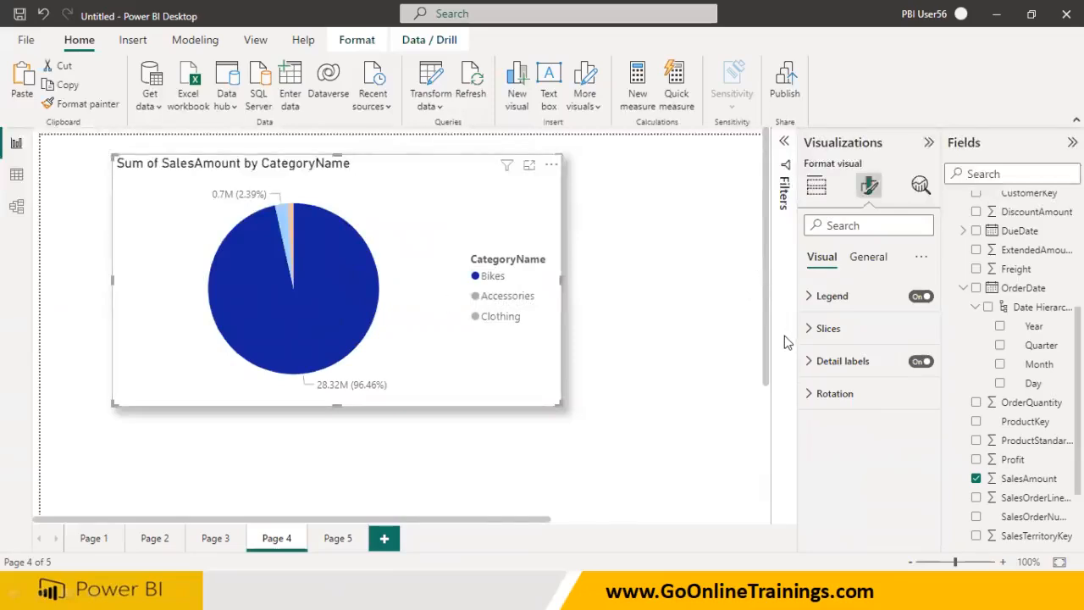
click(860, 259)
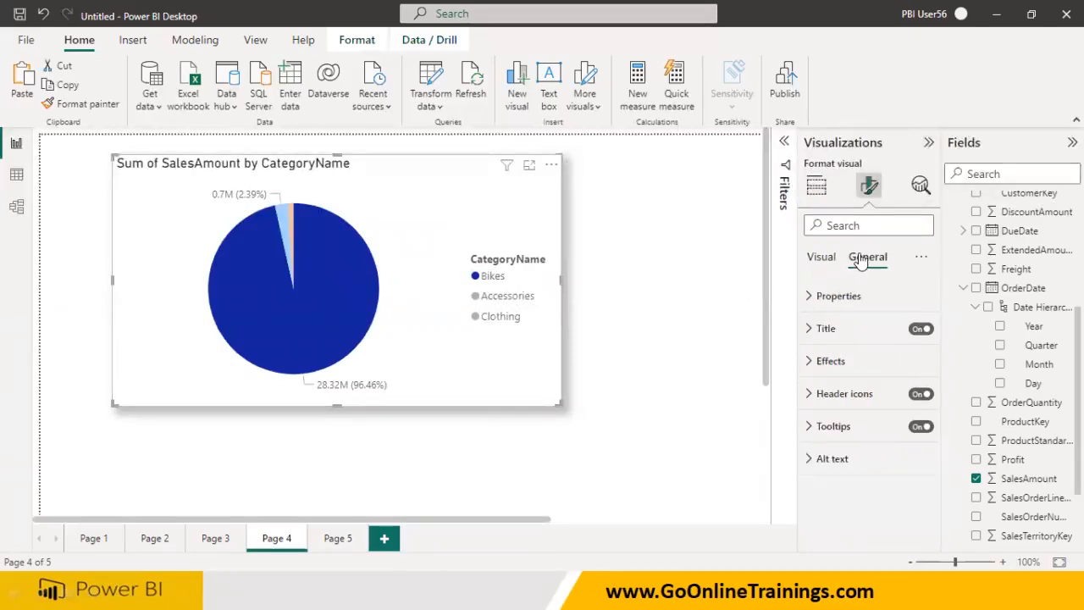
click(811, 428)
scroll(813, 432, down, 1)
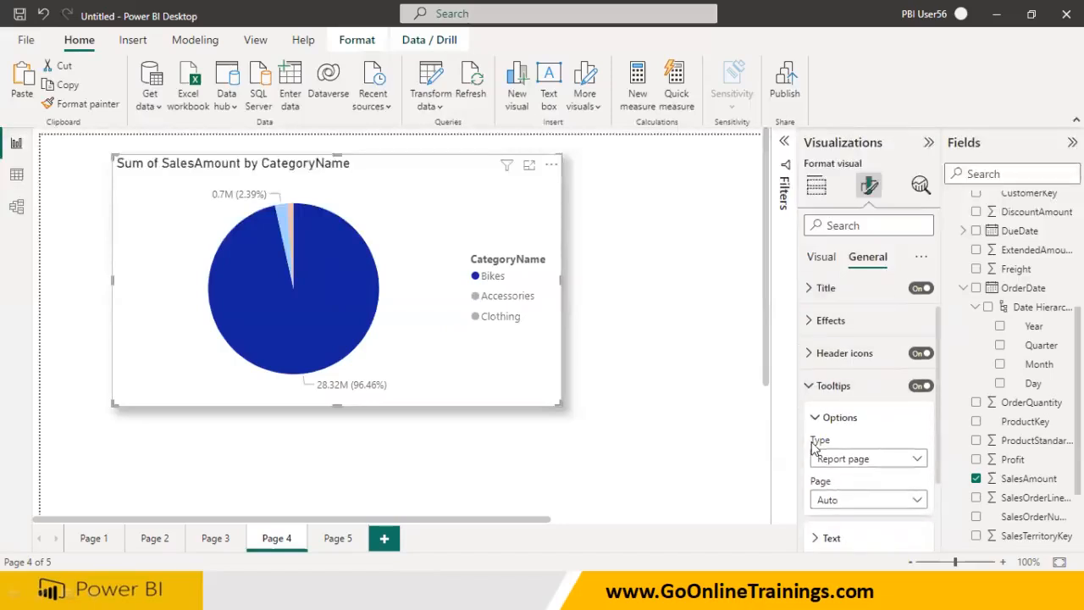
click(877, 460)
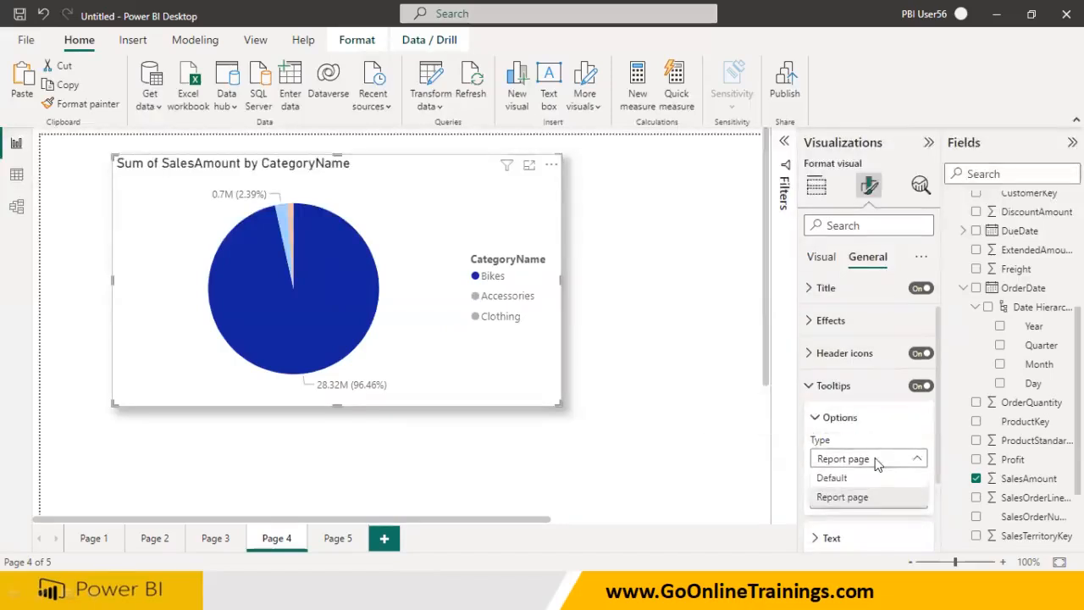
click(877, 460)
scroll(877, 464, down, 2)
click(874, 426)
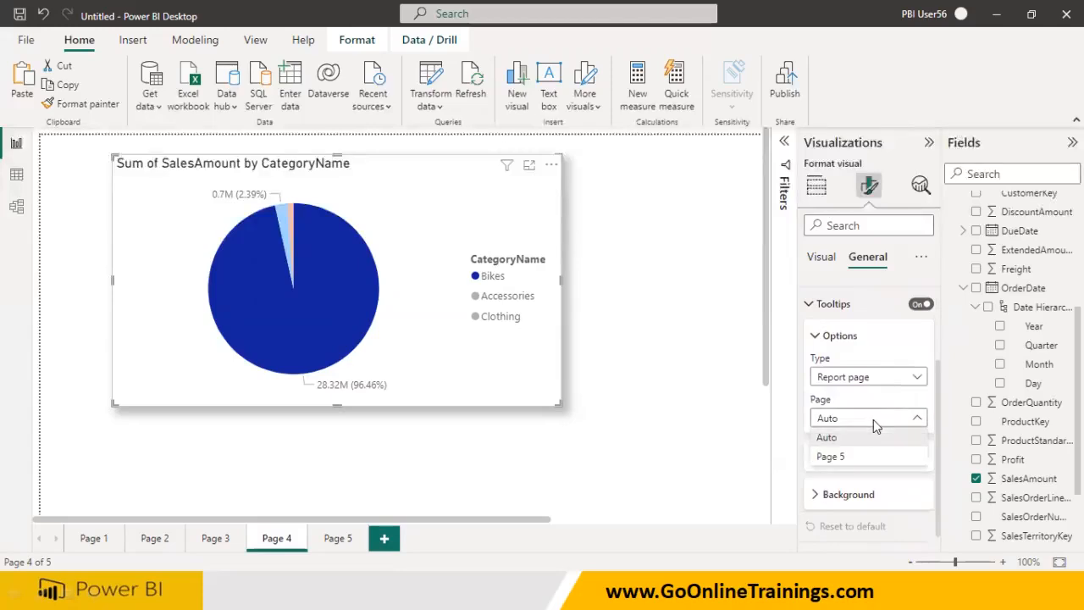
click(873, 419)
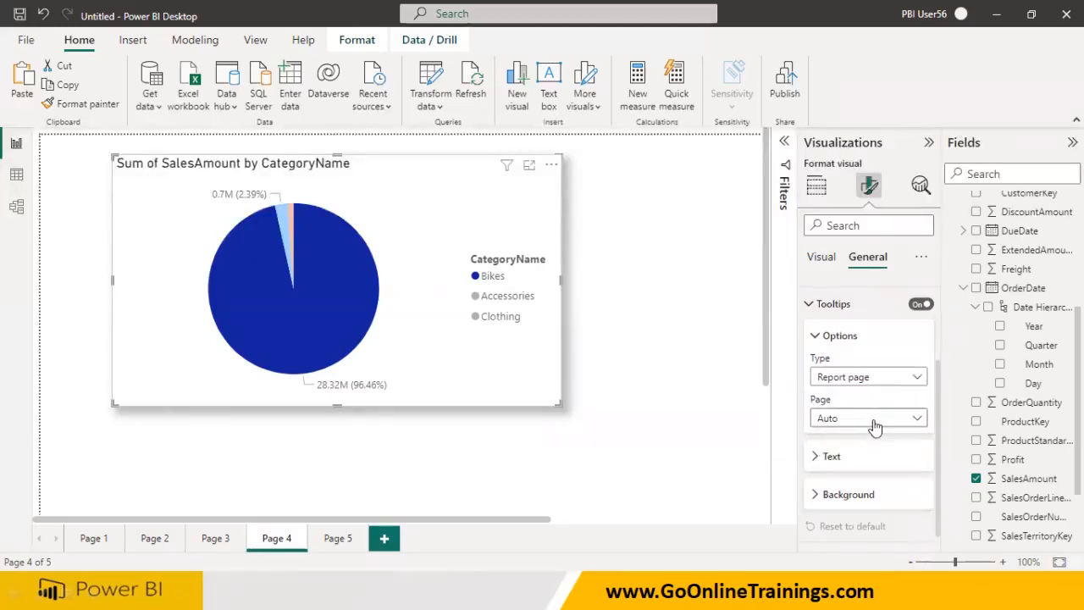
click(744, 410)
Clear the pie slice highlight and assign Page 5 as the pie chart's report page tooltip
click(428, 359)
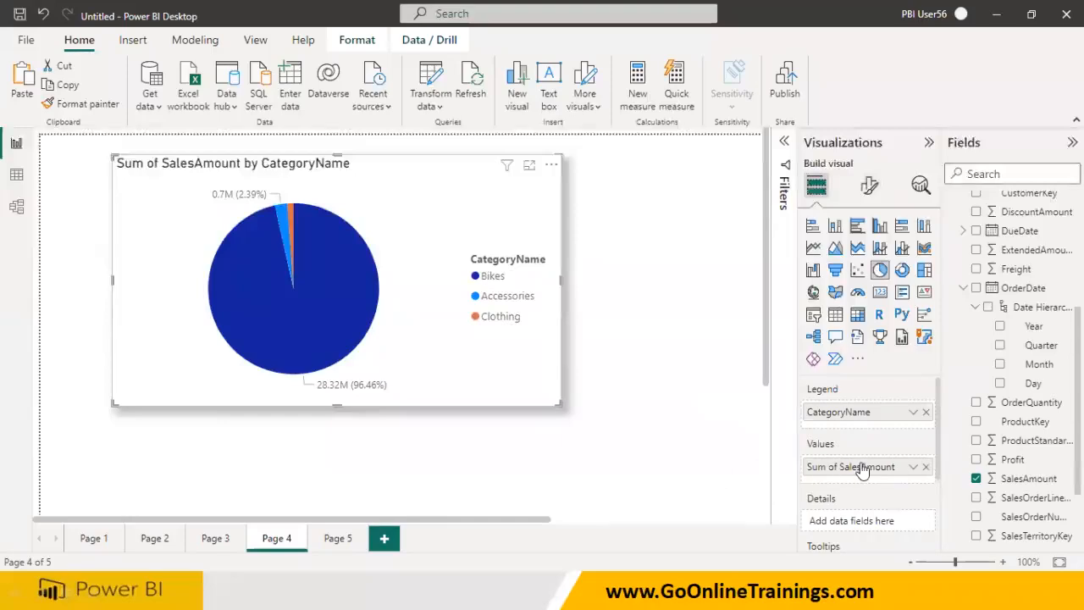
click(869, 185)
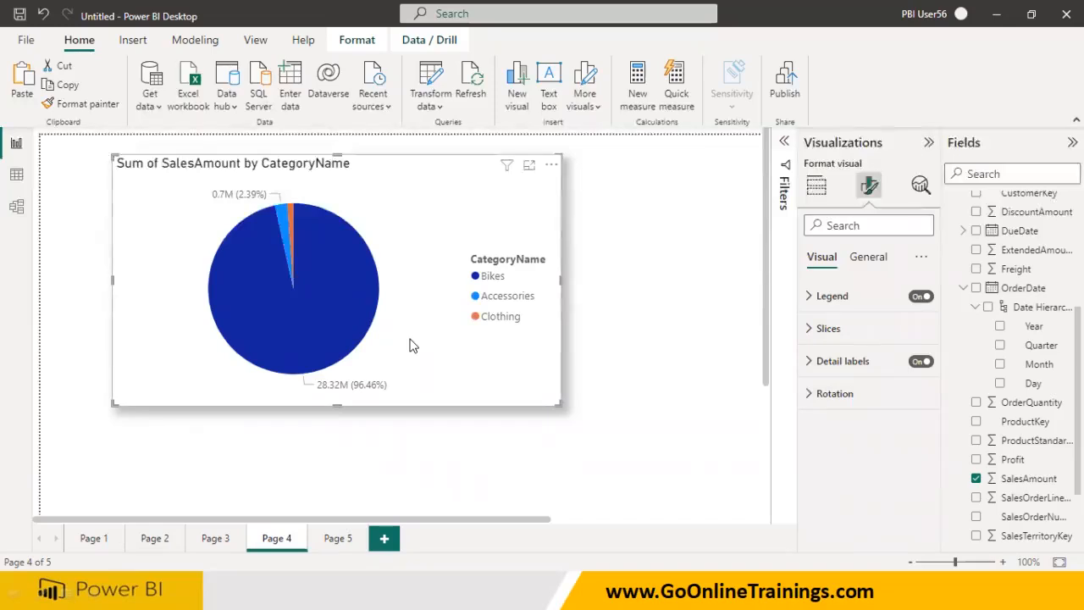
click(877, 265)
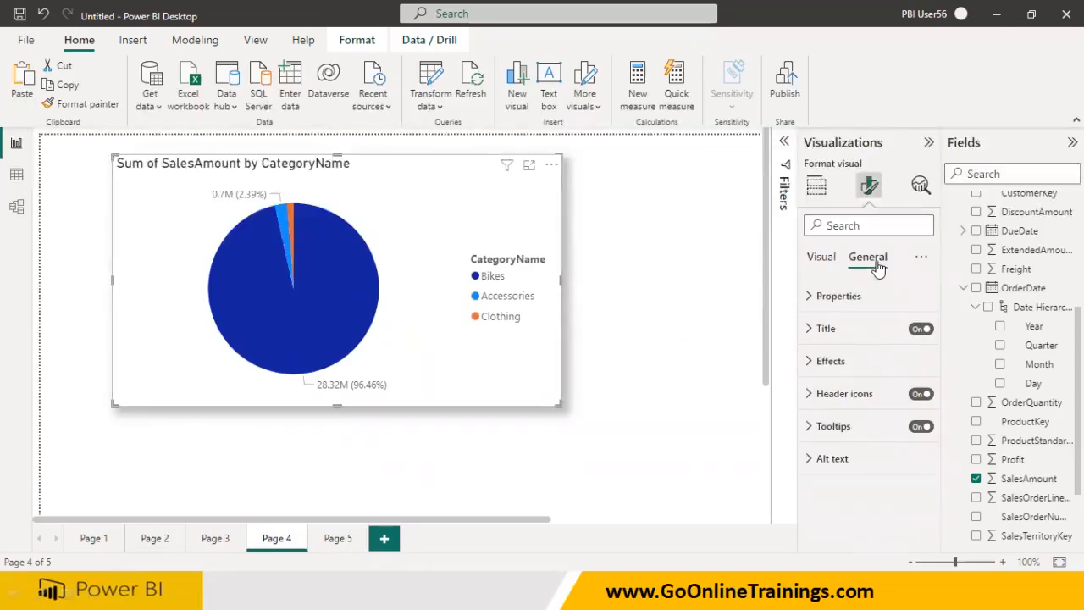
click(811, 430)
scroll(818, 439, down, 1)
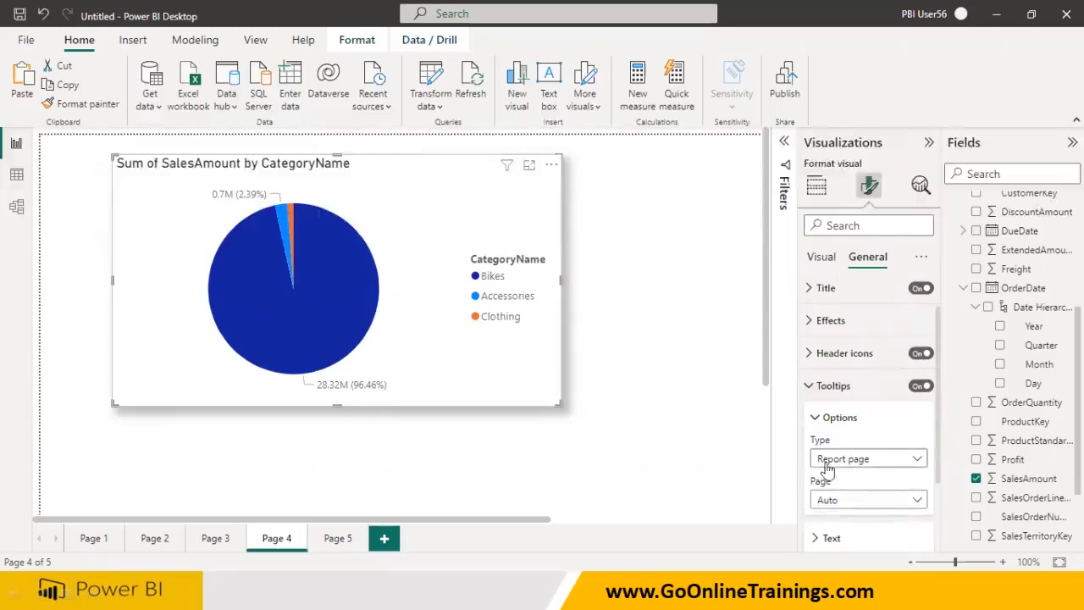
click(860, 459)
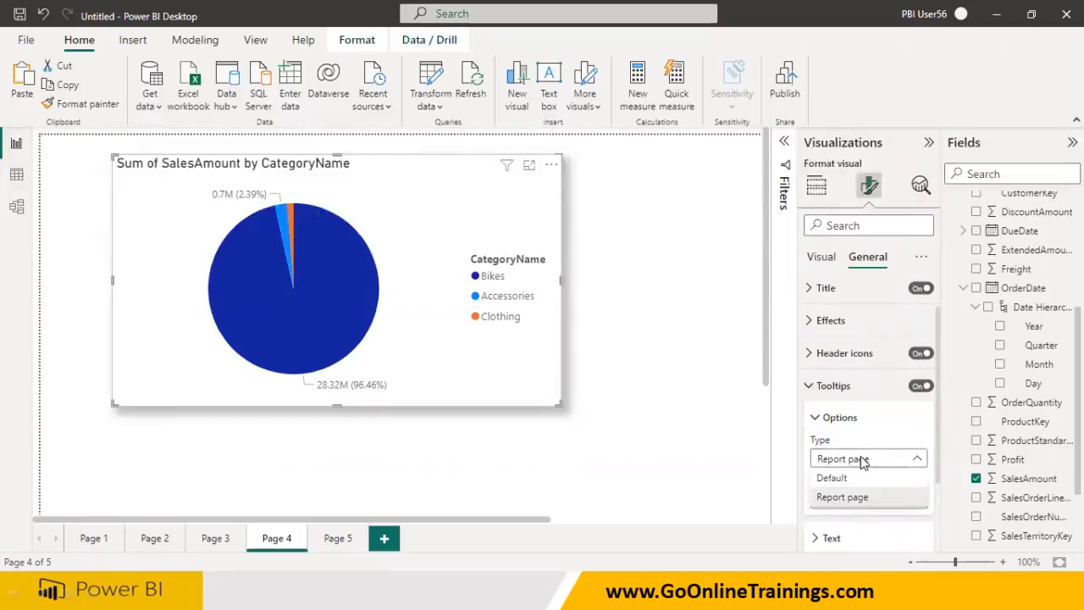
click(862, 462)
click(860, 500)
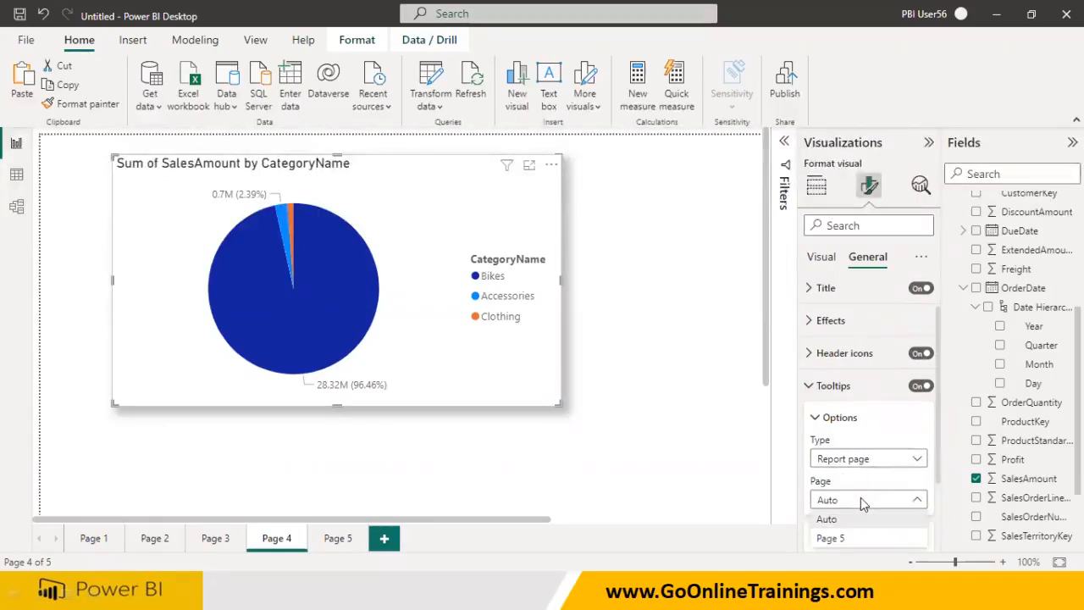
click(854, 538)
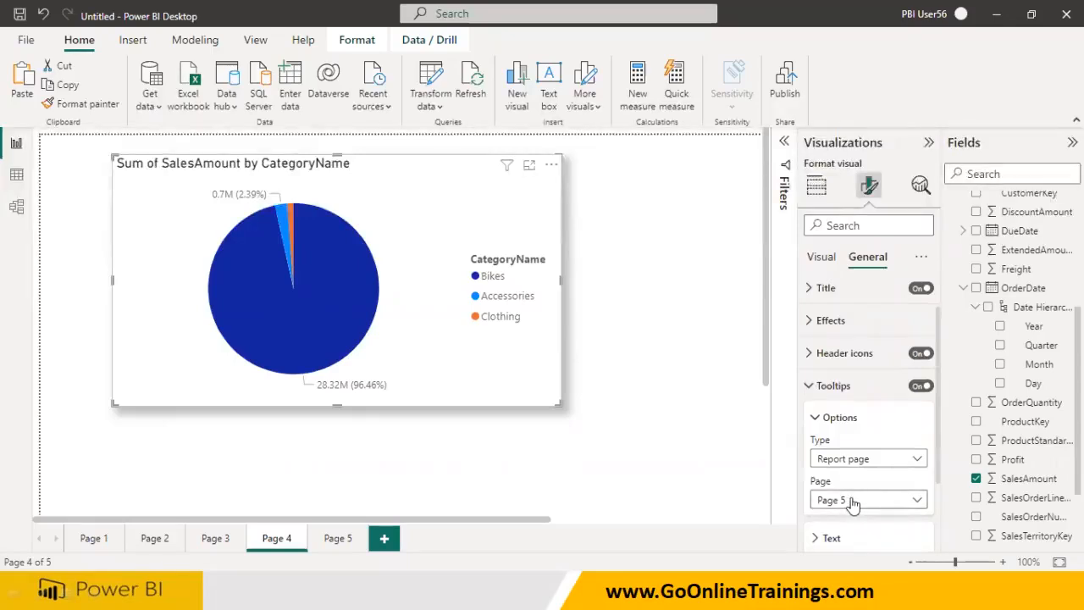
Deselect the pie chart and check its custom tooltip on the Bikes slice and the thin slices beside it
click(669, 463)
mouse_move(353, 306)
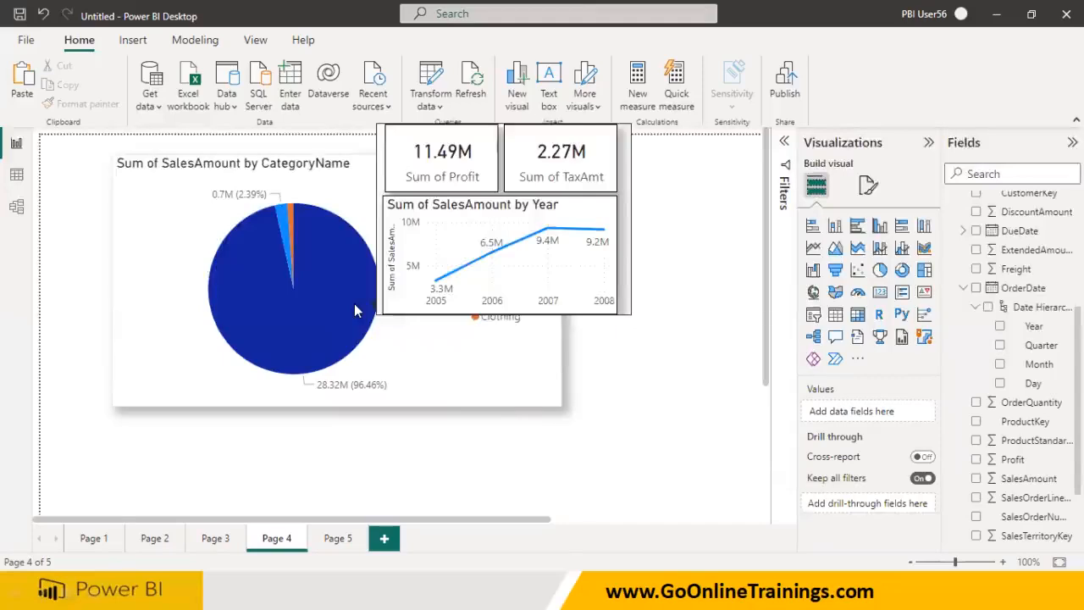
mouse_move(282, 223)
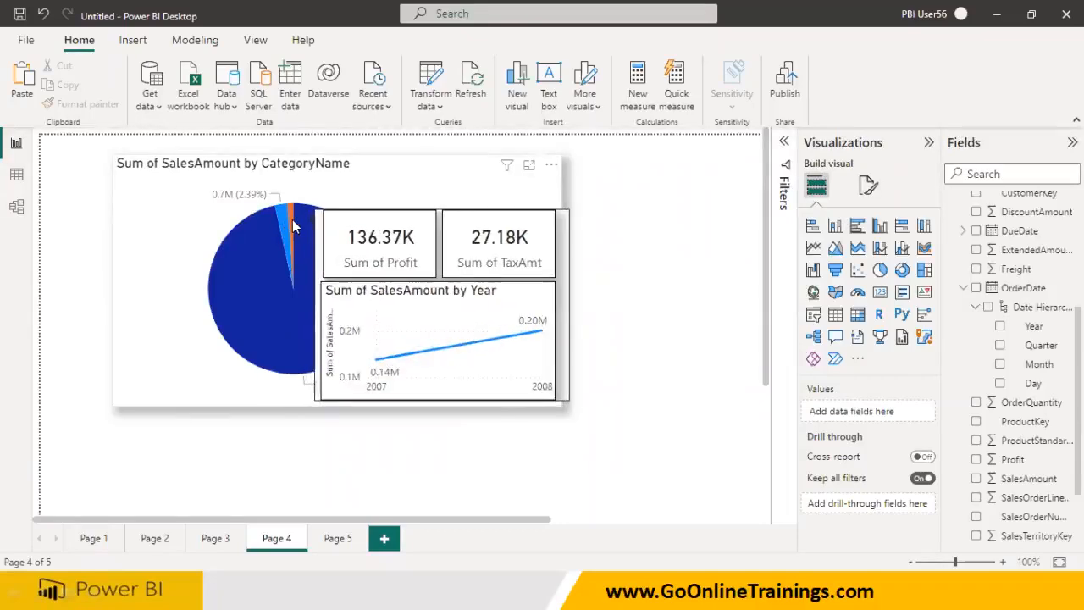
Hide the tooltip page, Page 5, in the report
mouse_move(301, 259)
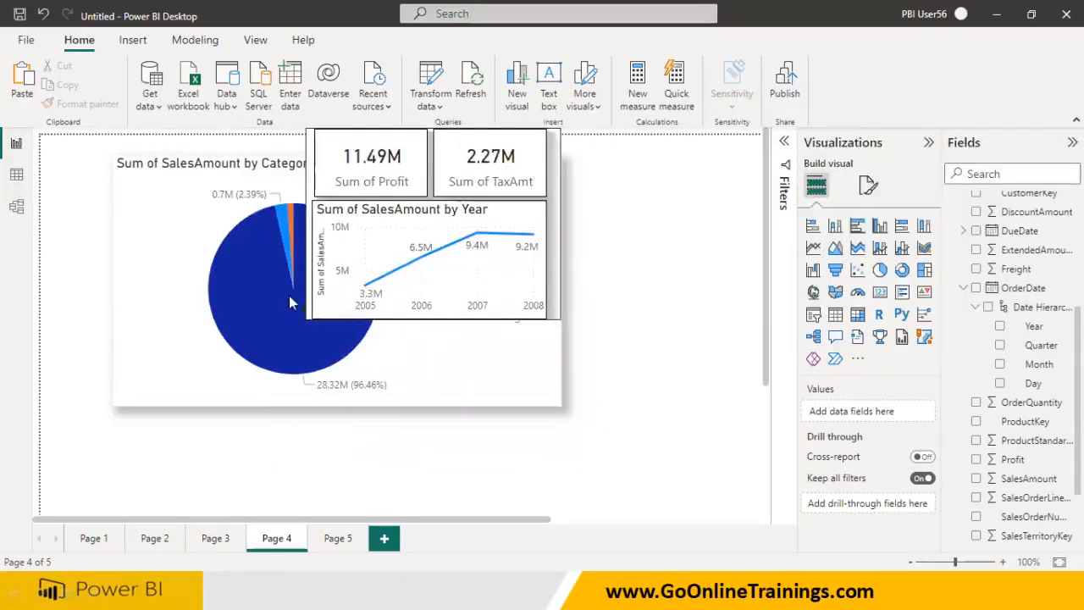
click(338, 542)
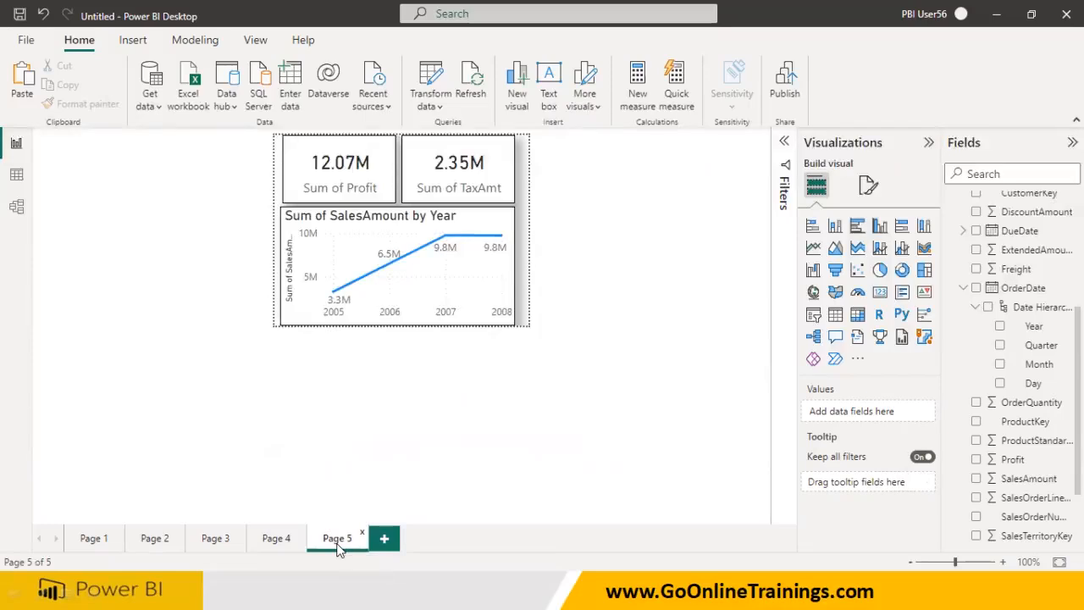
right_click(338, 547)
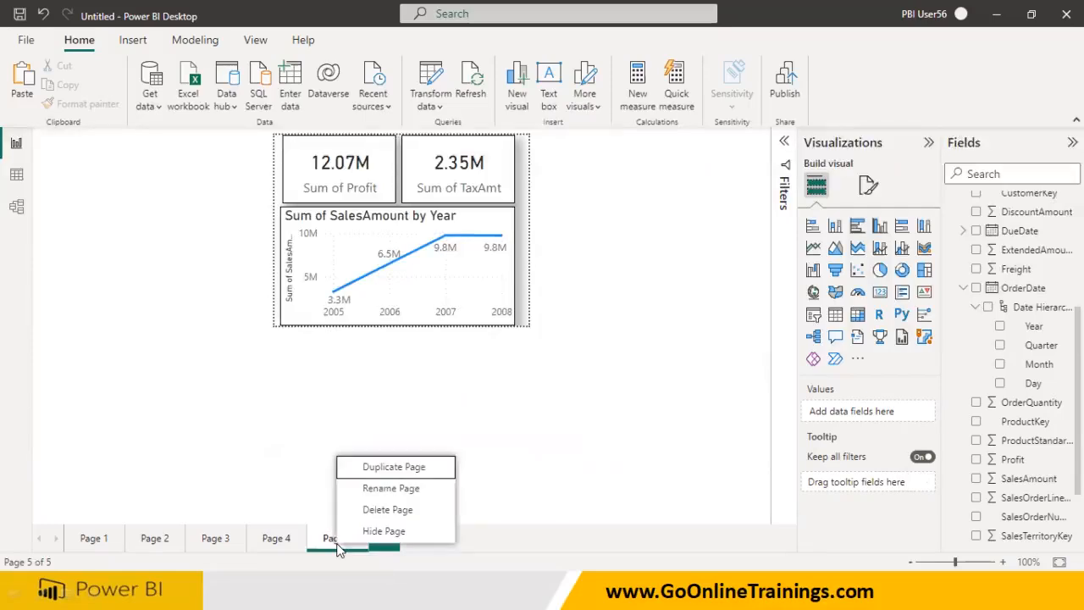
click(381, 532)
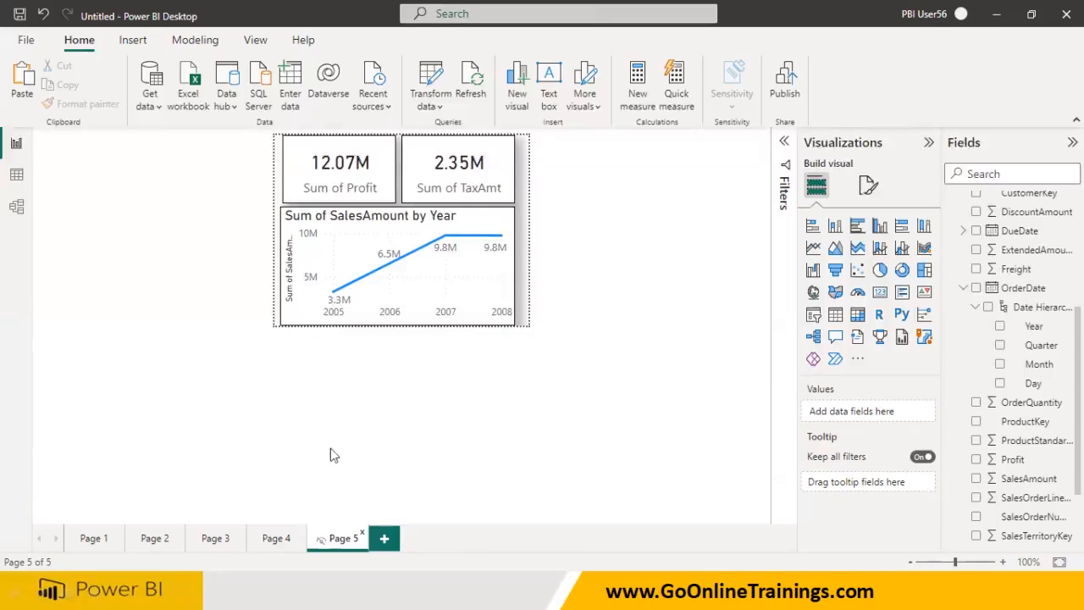
Compare the pie chart page, Page 4, with the hidden tooltip page, Page 5, and return to Page 4
click(274, 541)
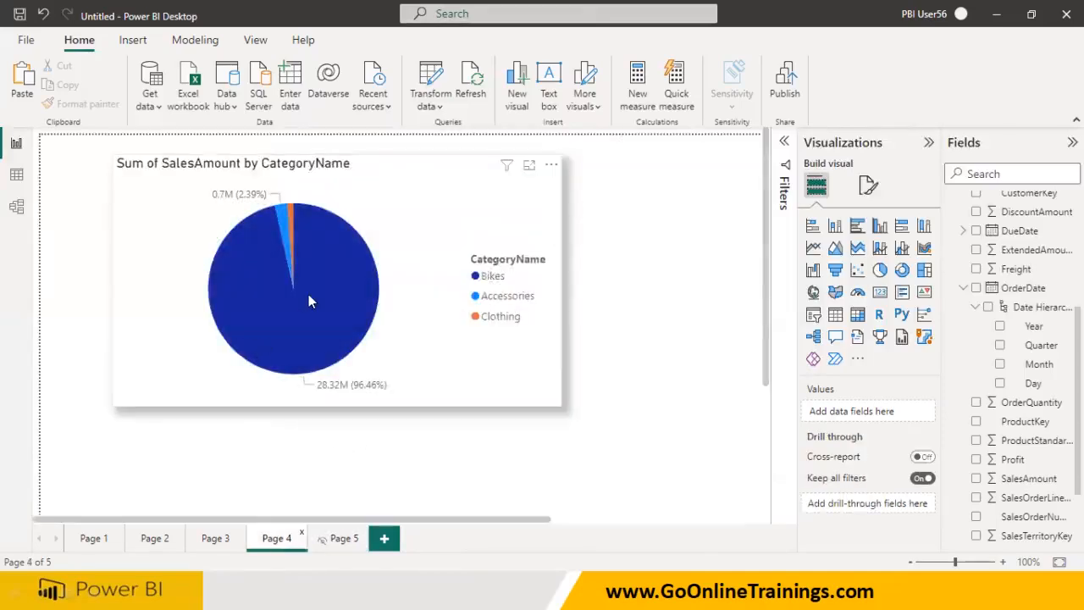
mouse_move(308, 294)
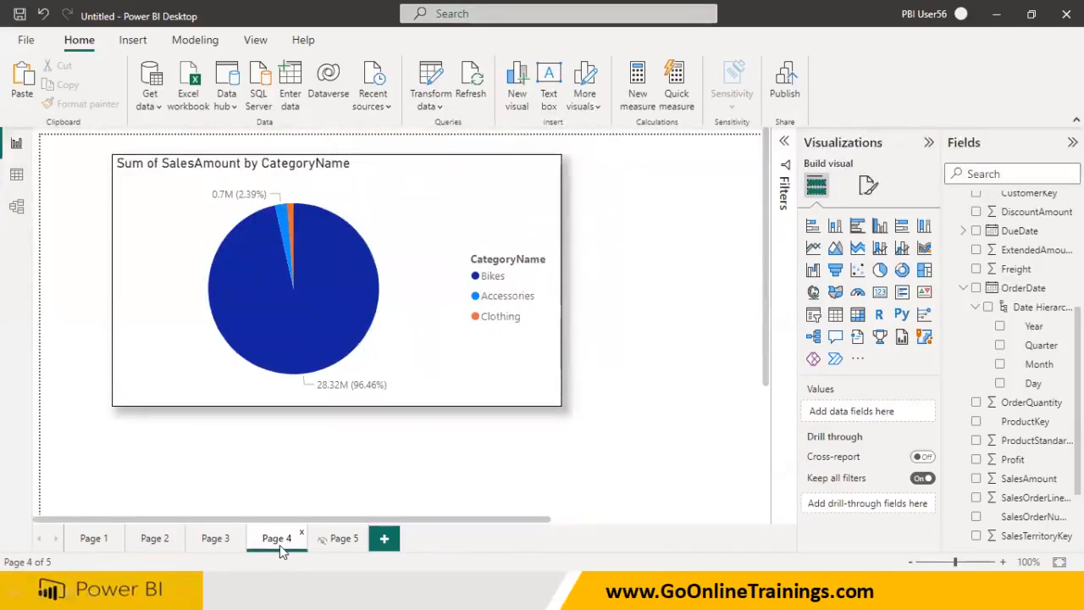
click(342, 542)
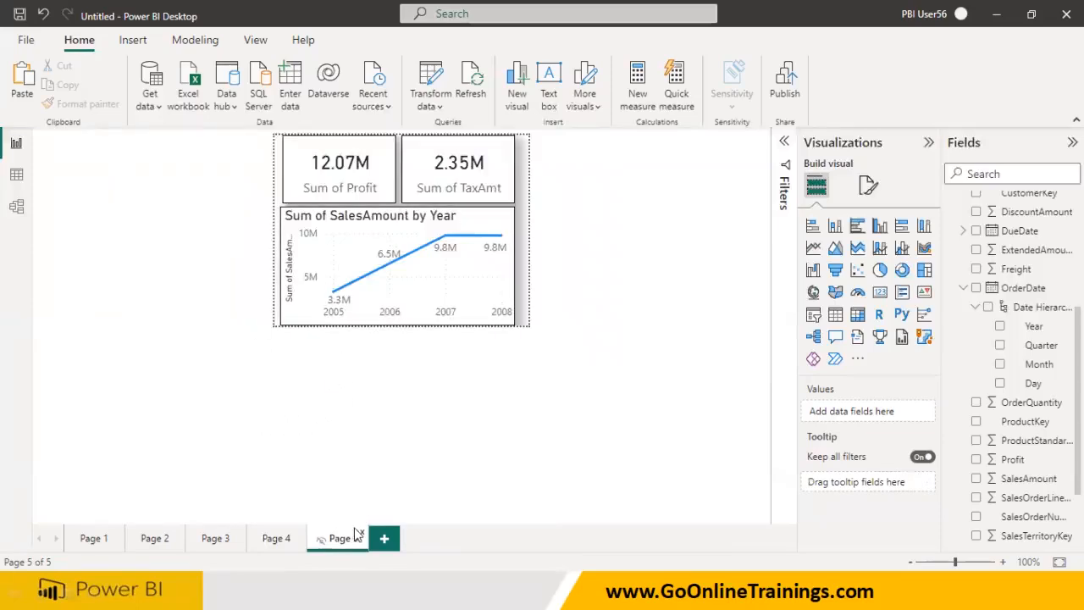
click(282, 542)
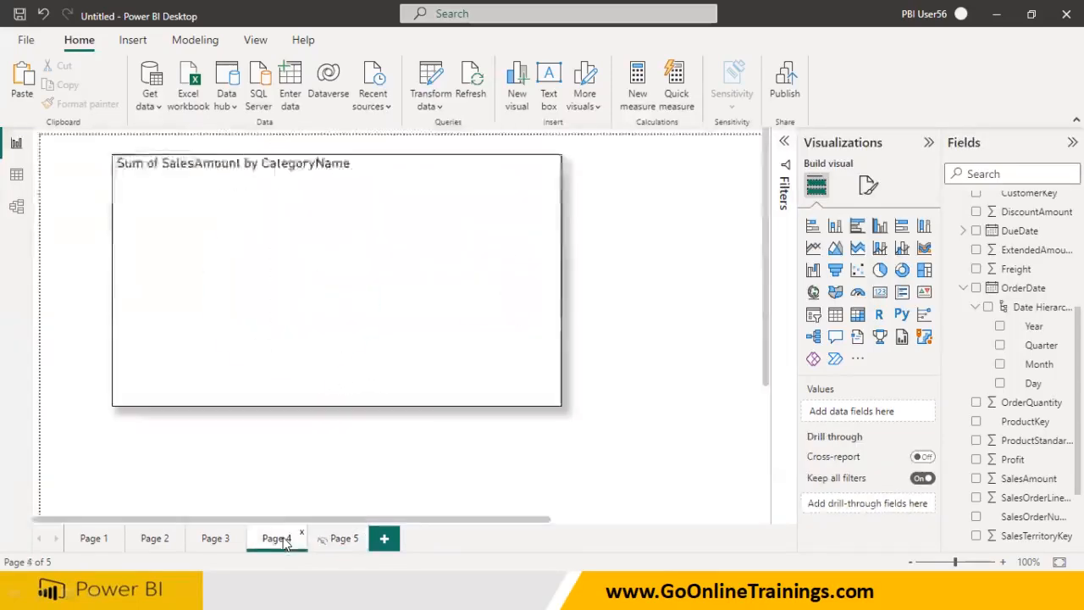
Reselect Page 5 as the report page tooltip in the pie chart's general formatting options
click(425, 329)
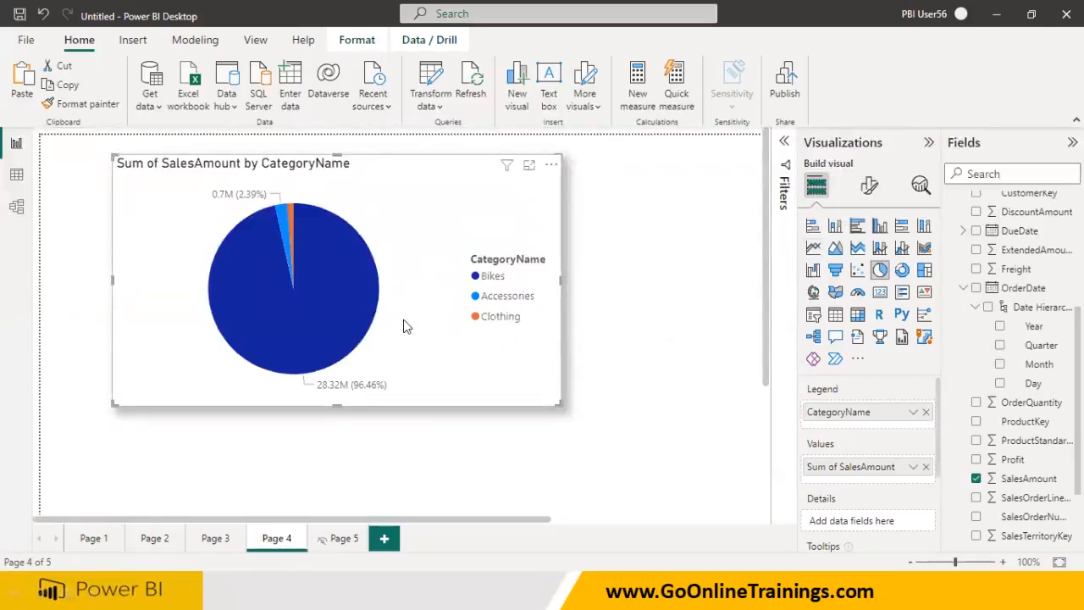
click(870, 186)
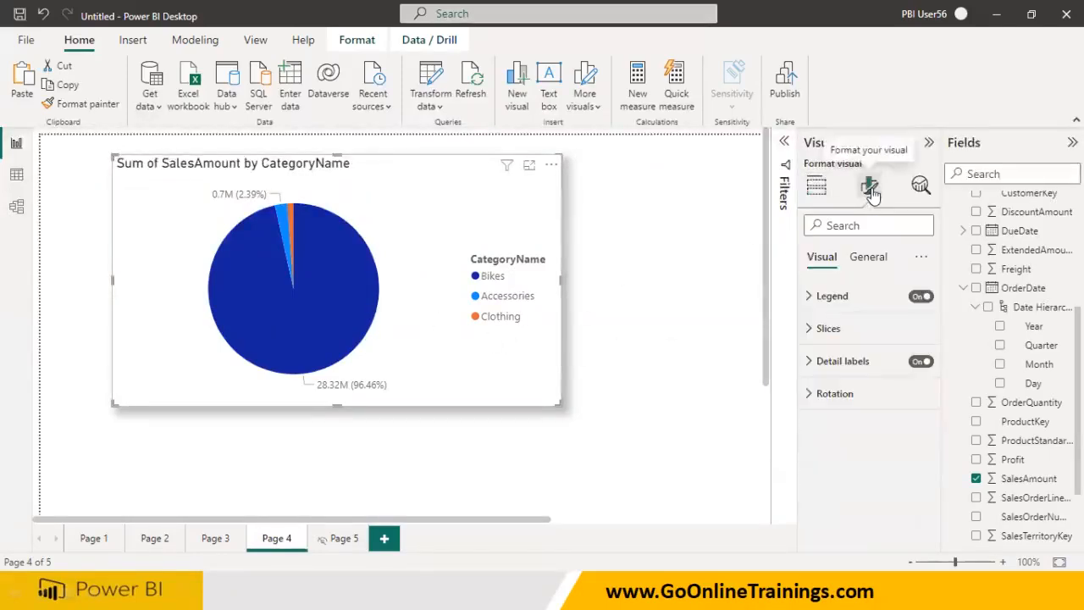
click(868, 256)
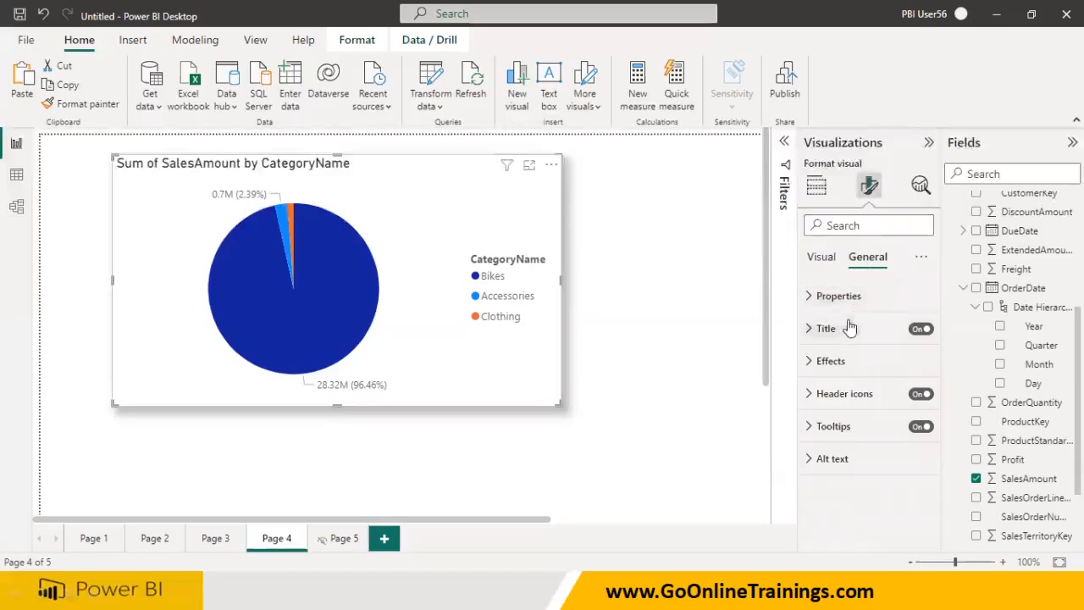
click(810, 425)
scroll(825, 461, down, 2)
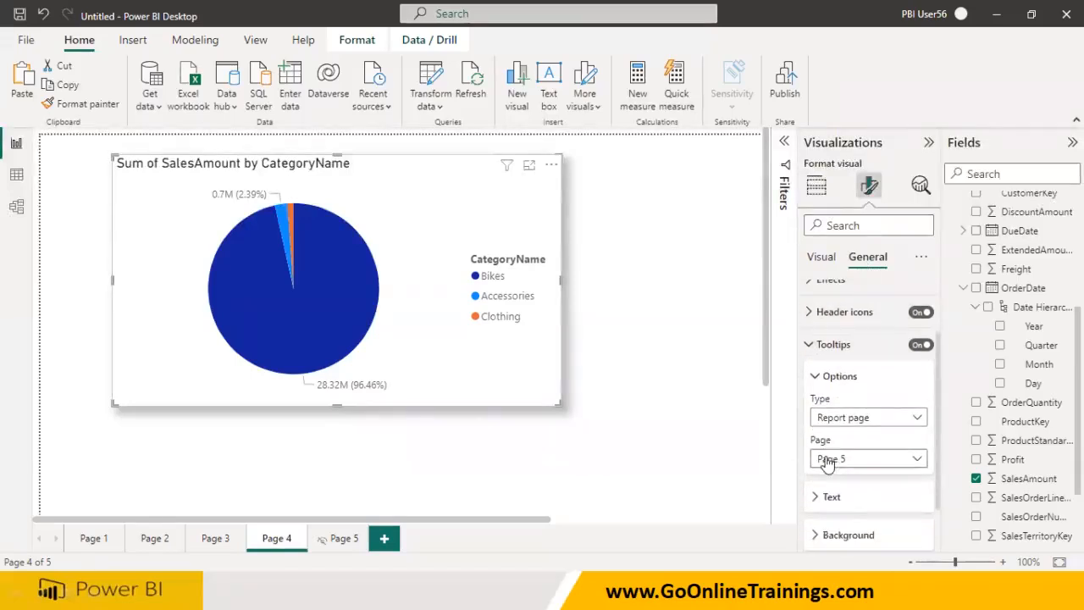
click(865, 461)
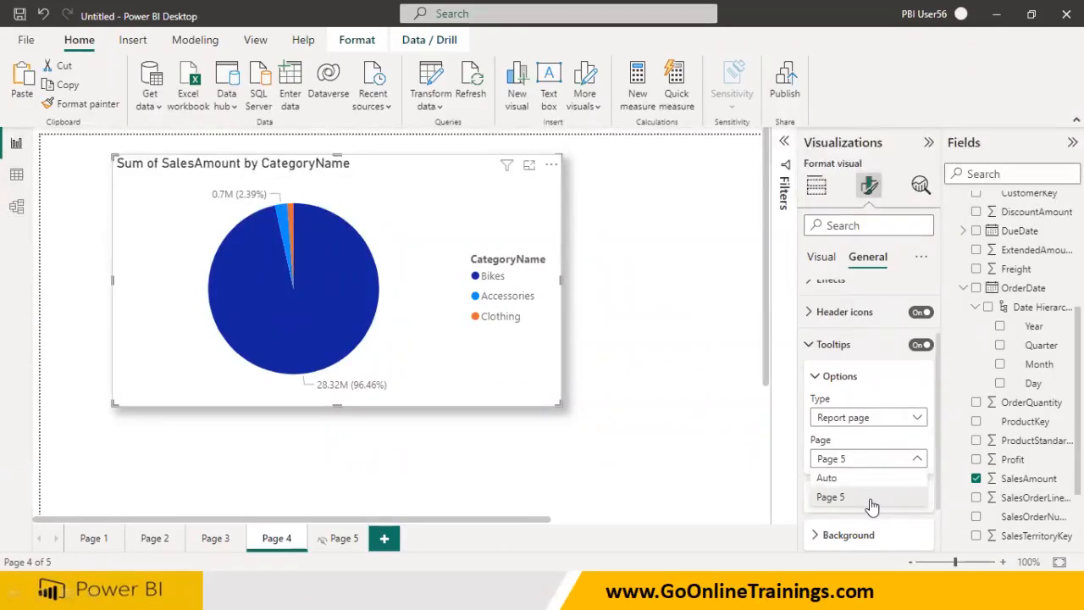
click(872, 505)
Deselect the pie chart and check its custom tooltip on the Bikes and Clothing slices
click(704, 405)
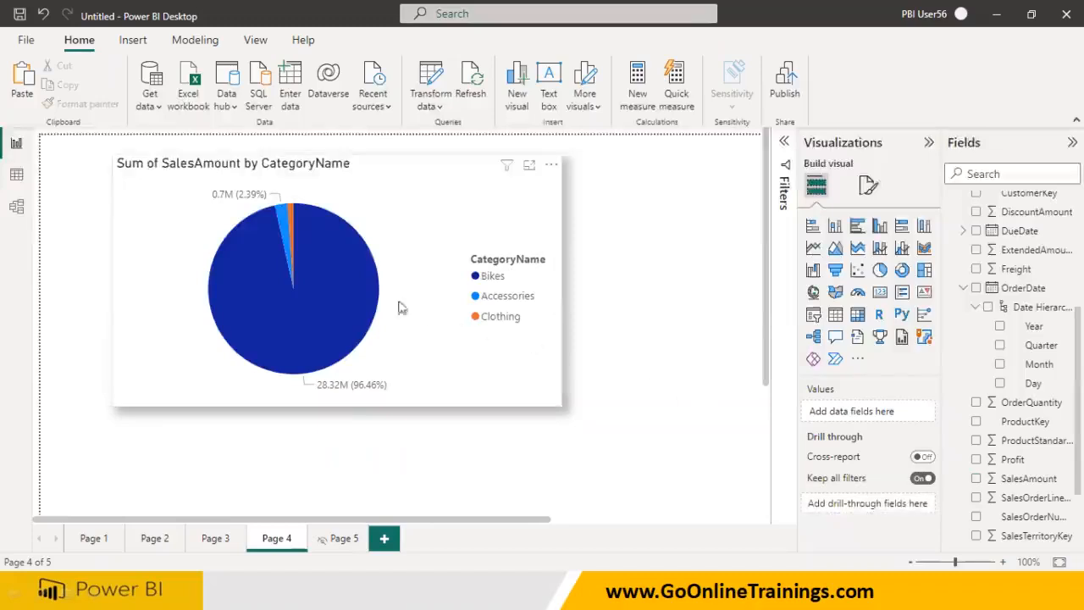
mouse_move(356, 299)
mouse_move(296, 227)
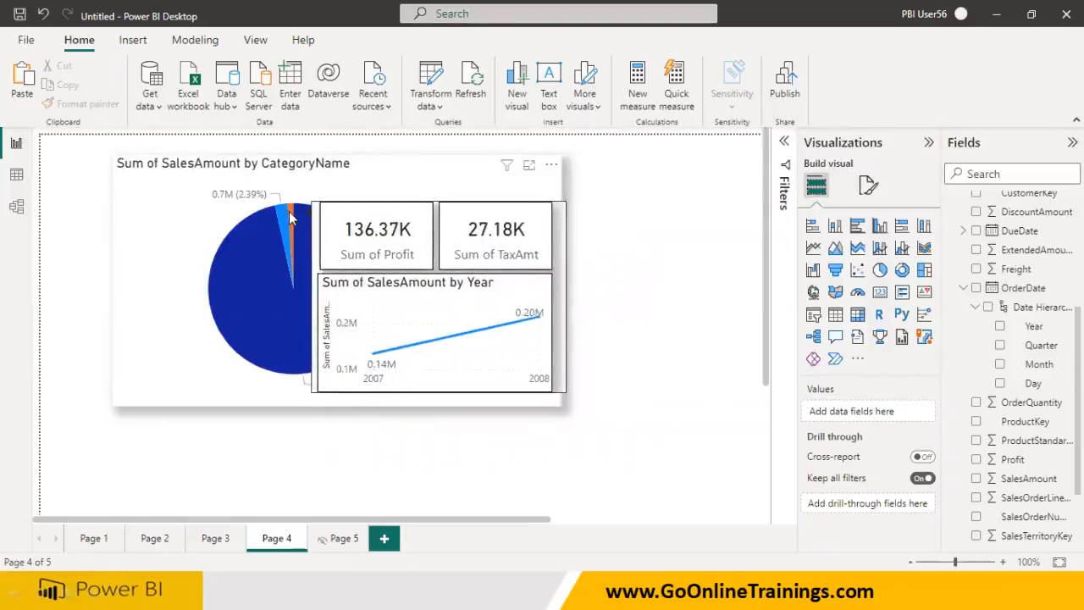
mouse_move(240, 261)
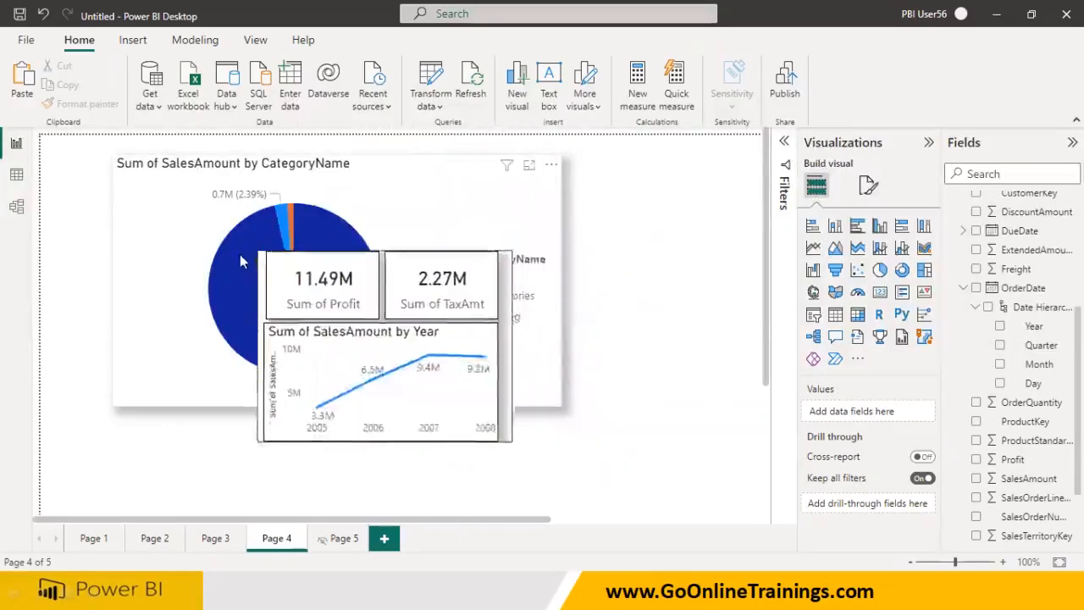
mouse_move(342, 252)
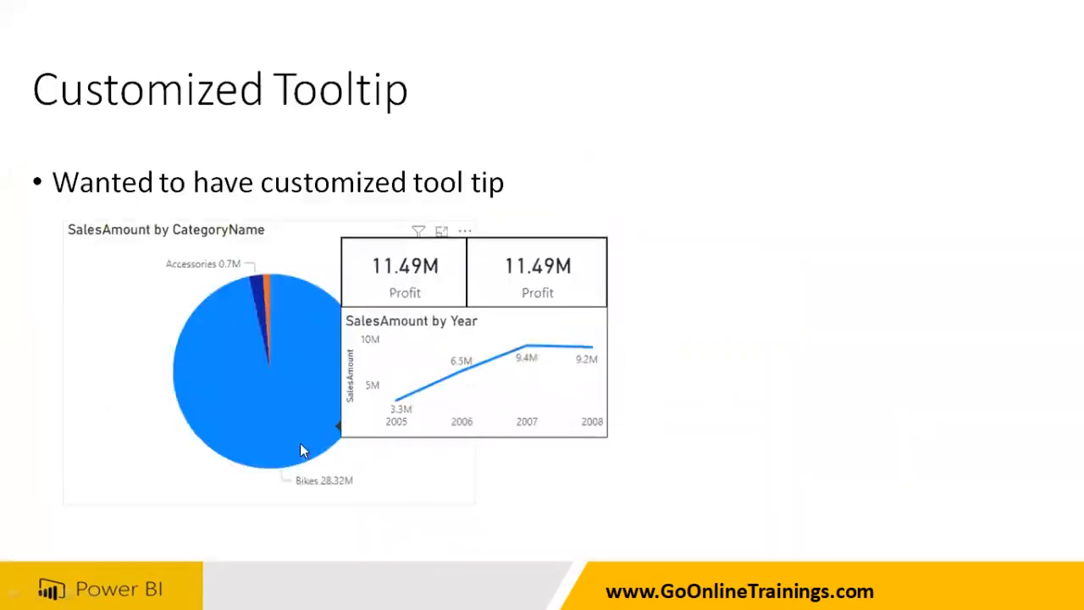
Advance the presentation to the Types of Visualizations slide and switch back to Power BI Desktop
click(300, 443)
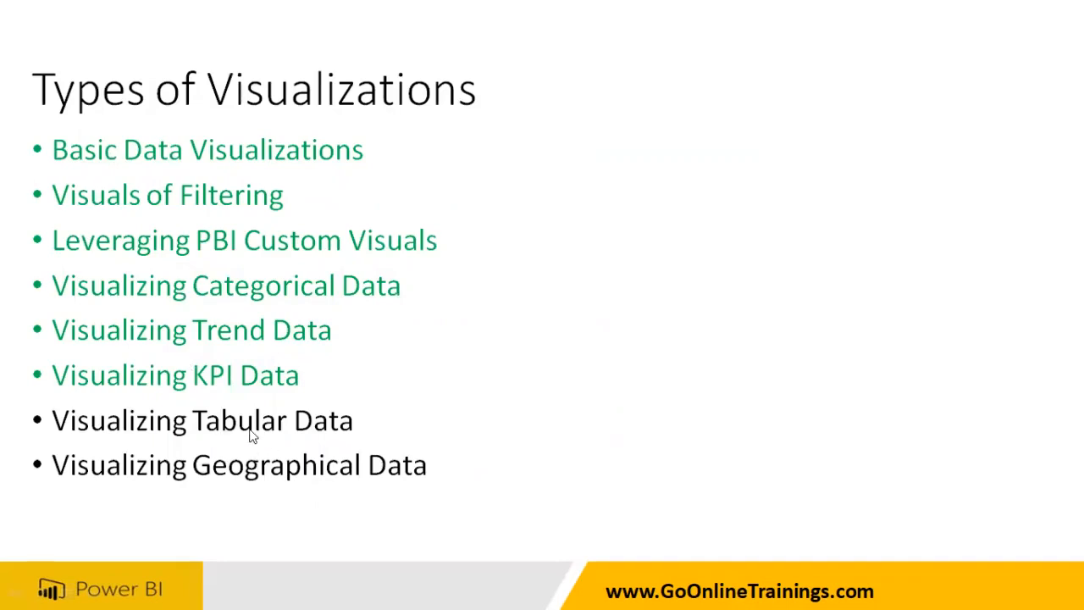
key(super)
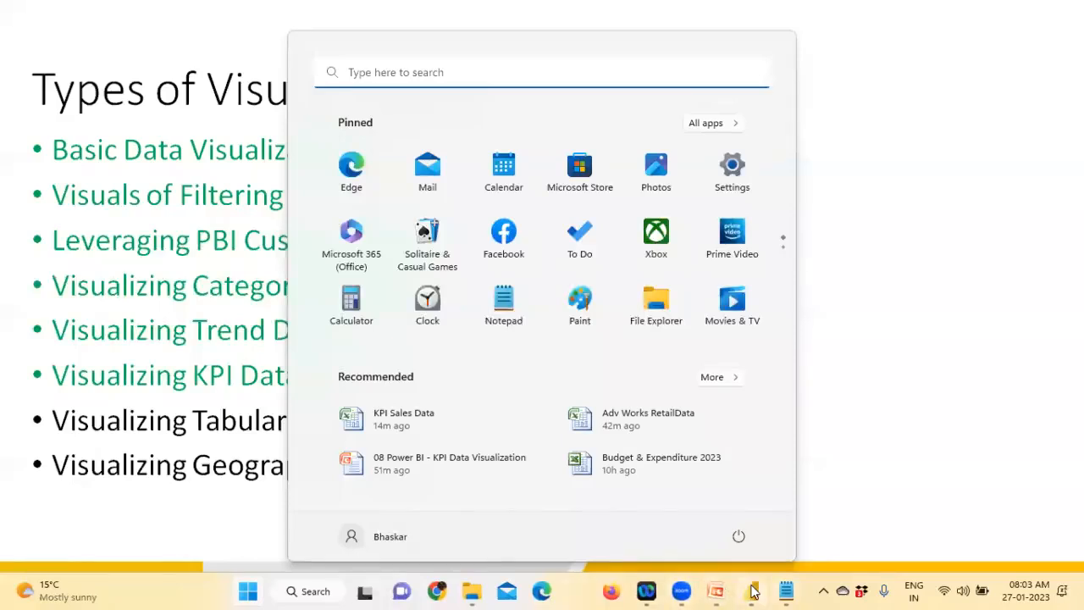
click(750, 591)
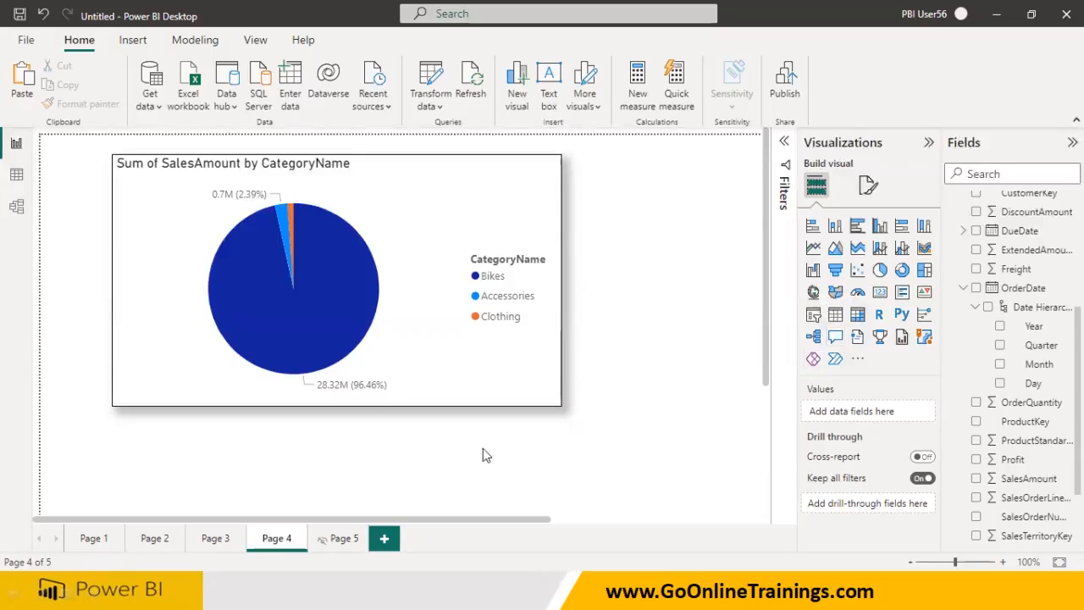
Add a new report page and set its page view to Actual size
click(383, 538)
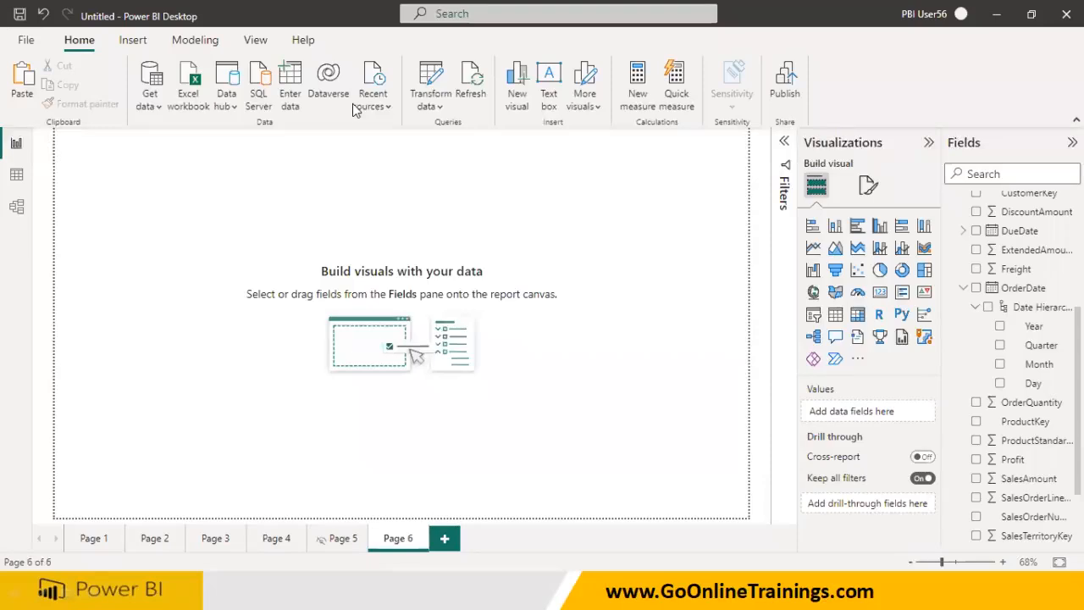
click(255, 40)
click(414, 93)
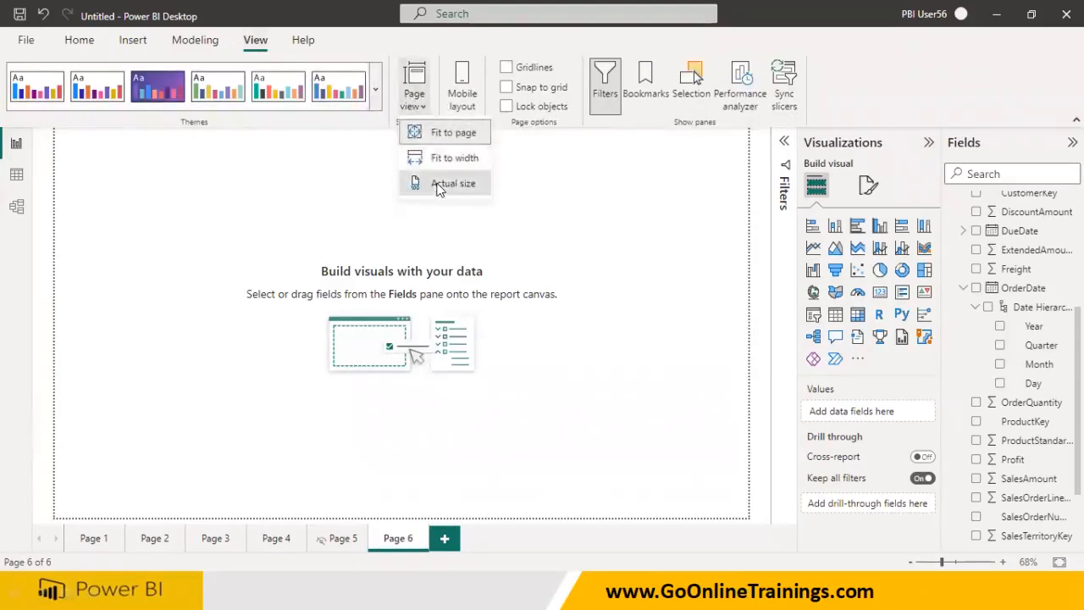
click(451, 181)
Insert a Q&A visual on the blank page and ask it "Total Sales AMount"
double_click(289, 254)
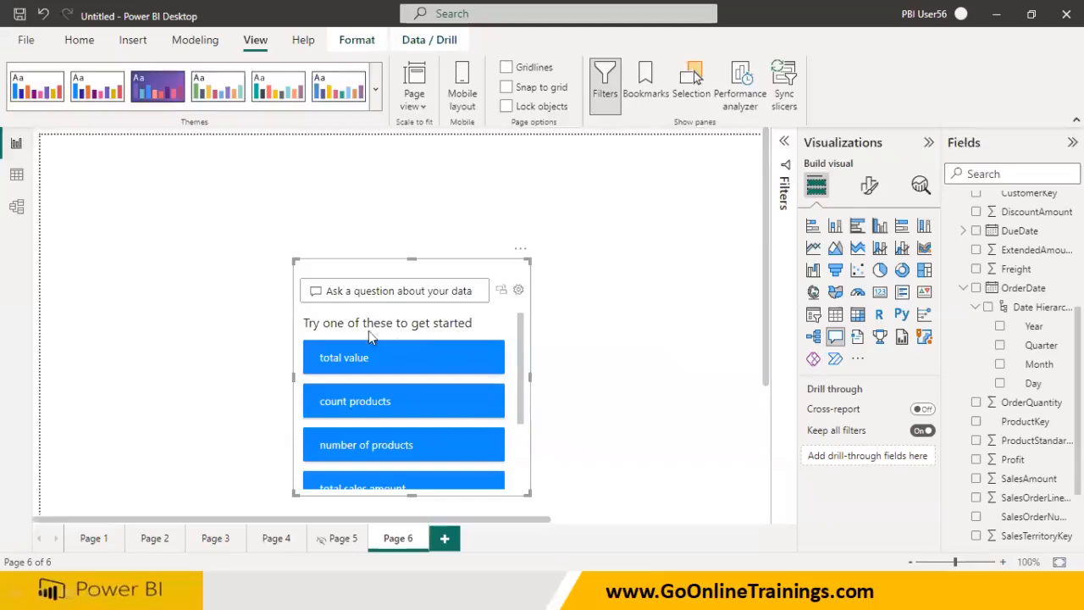
click(336, 286)
click(331, 285)
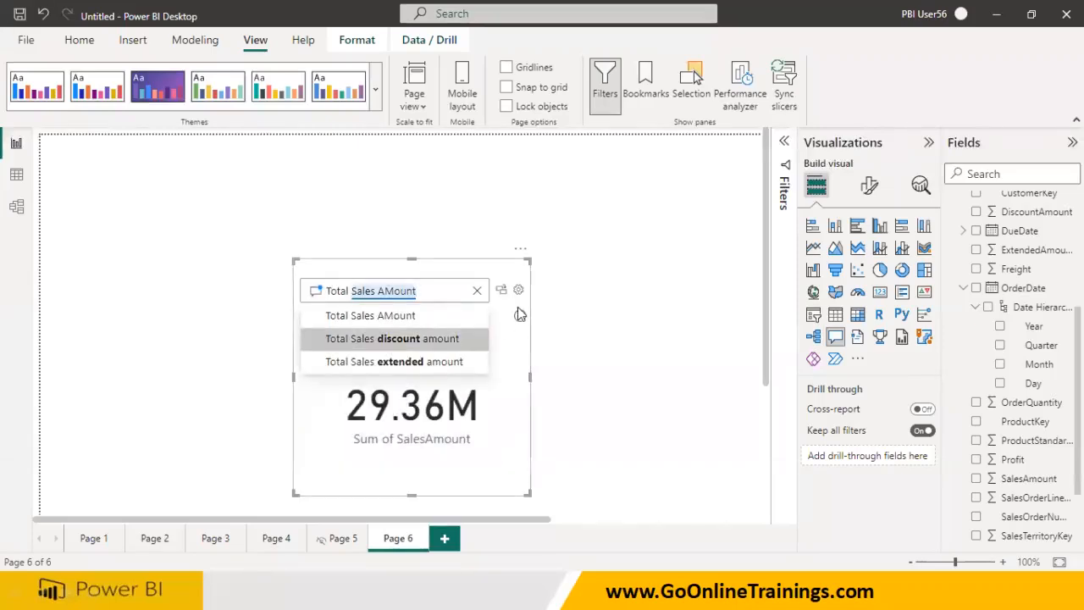
click(573, 317)
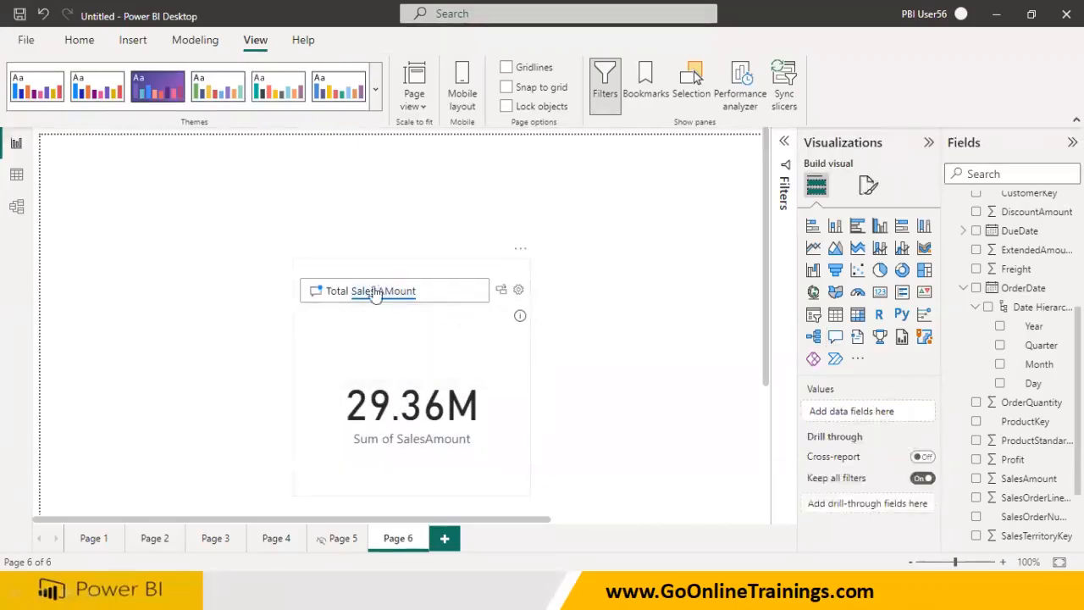
Convert the Q&A result into a standard card visual, and shrink and place it near the page's upper-left corner
drag(375, 295, 213, 172)
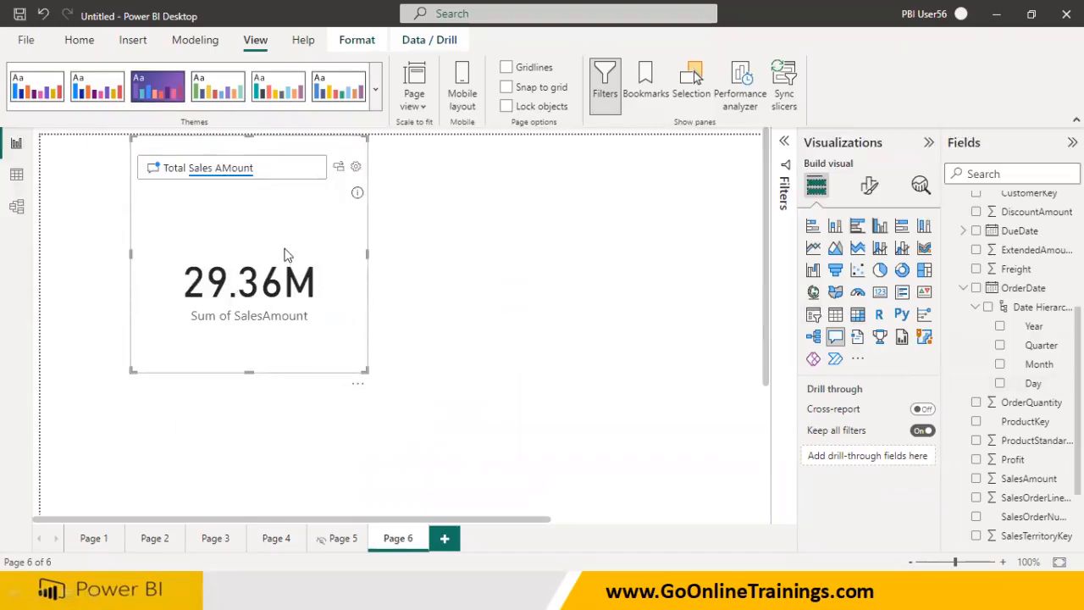
click(338, 169)
drag(365, 369, 306, 265)
drag(262, 184, 249, 238)
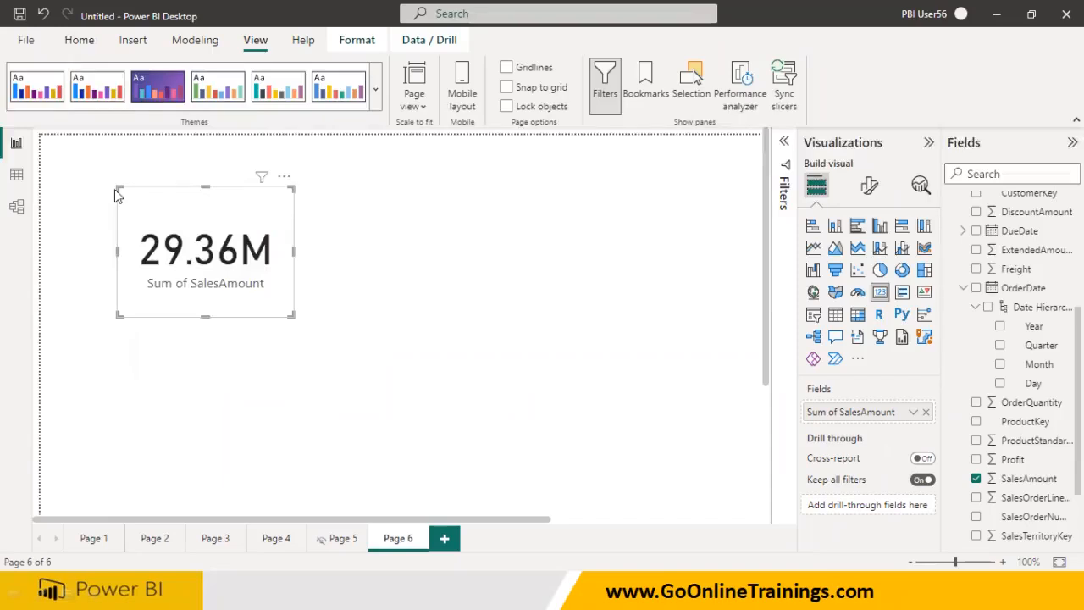
click(79, 40)
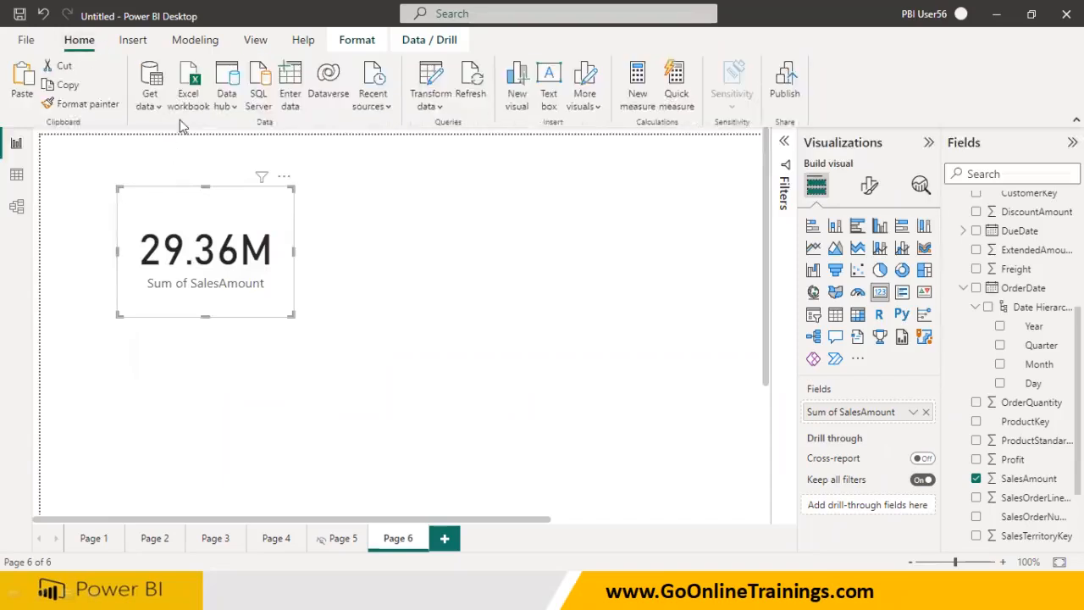
drag(199, 202, 155, 181)
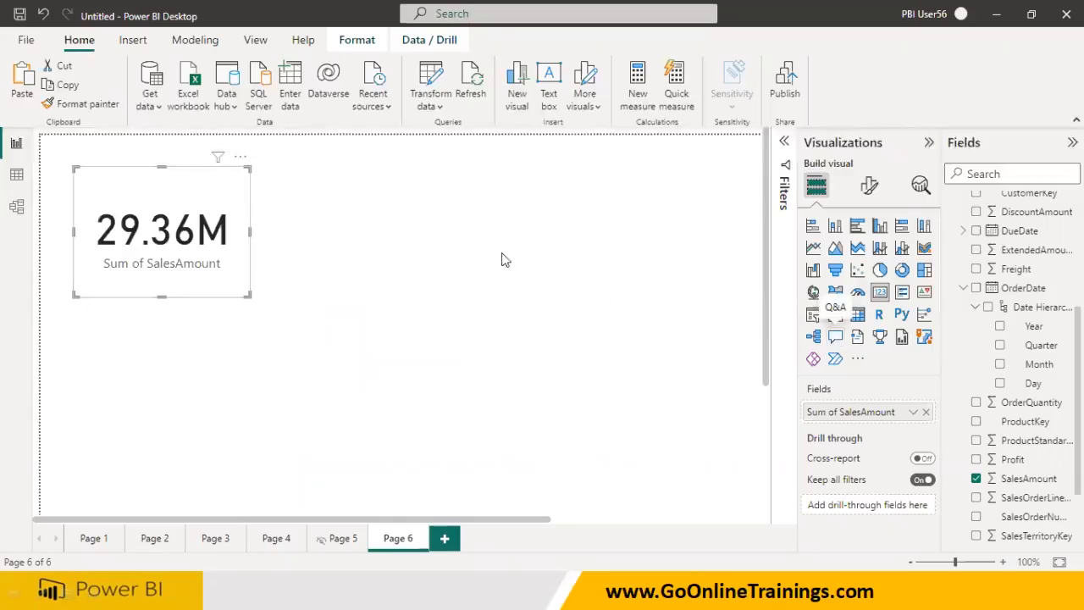
Insert a second Q&A visual beside the sales card and ask it "What is the Avergae Sales Amount"
double_click(451, 226)
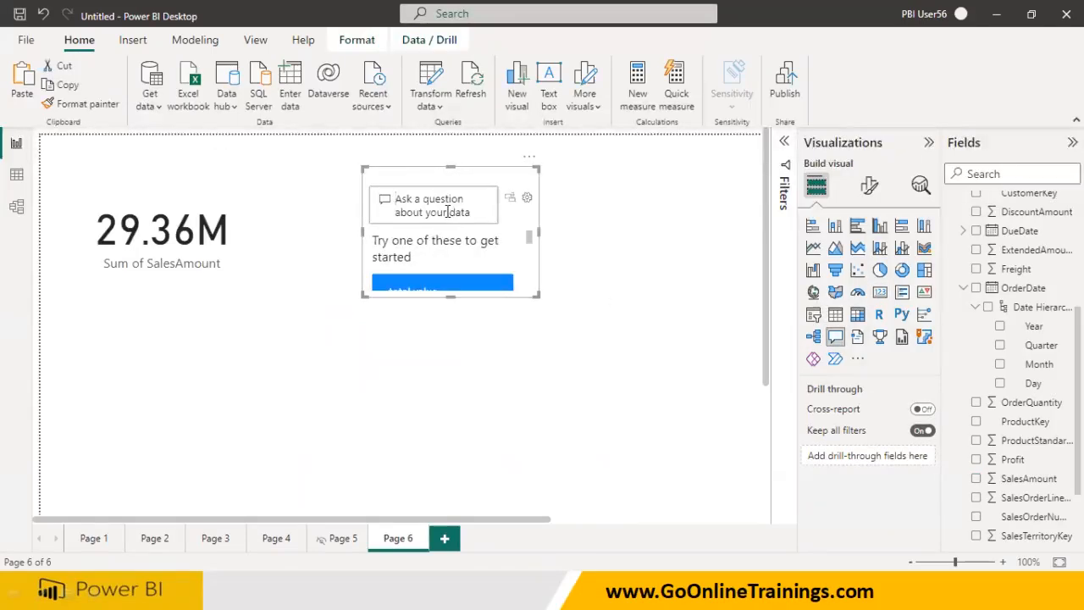
click(447, 212)
text(What is the)
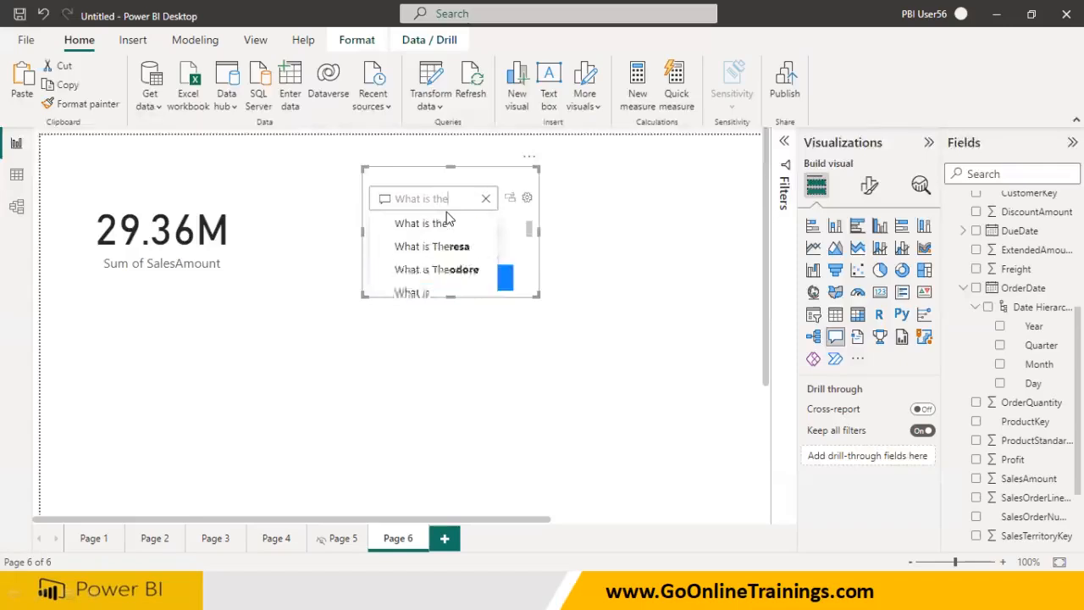
text( Aver)
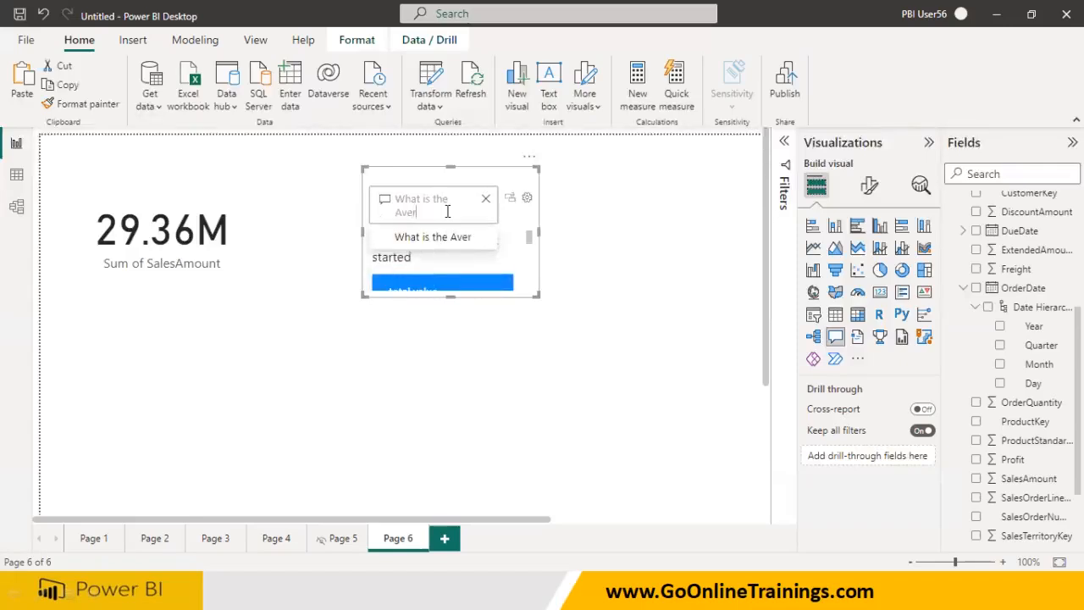
text(gae Sales)
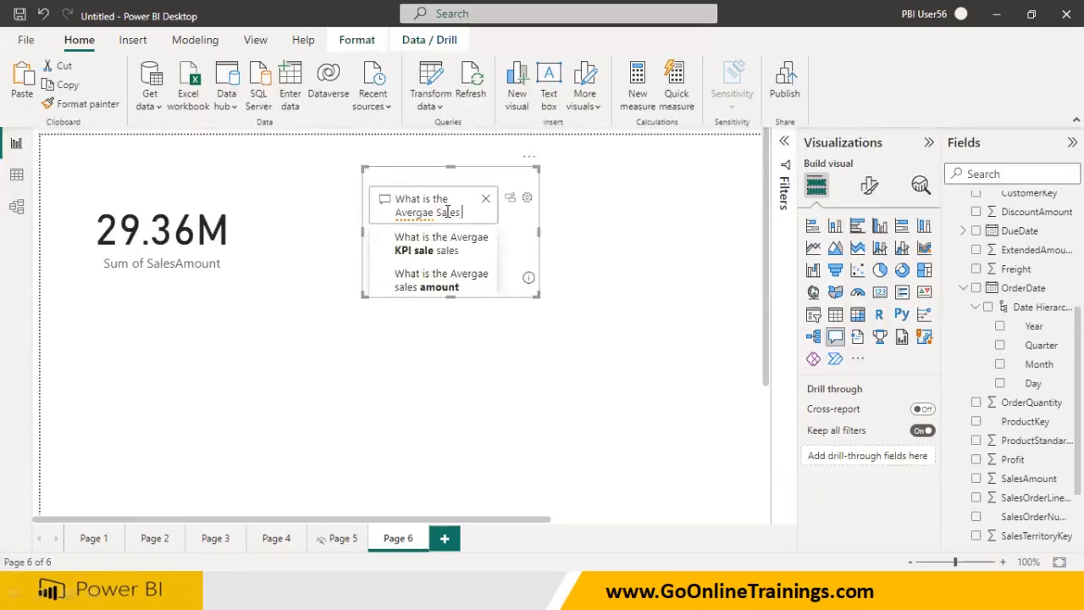
text( Amount)
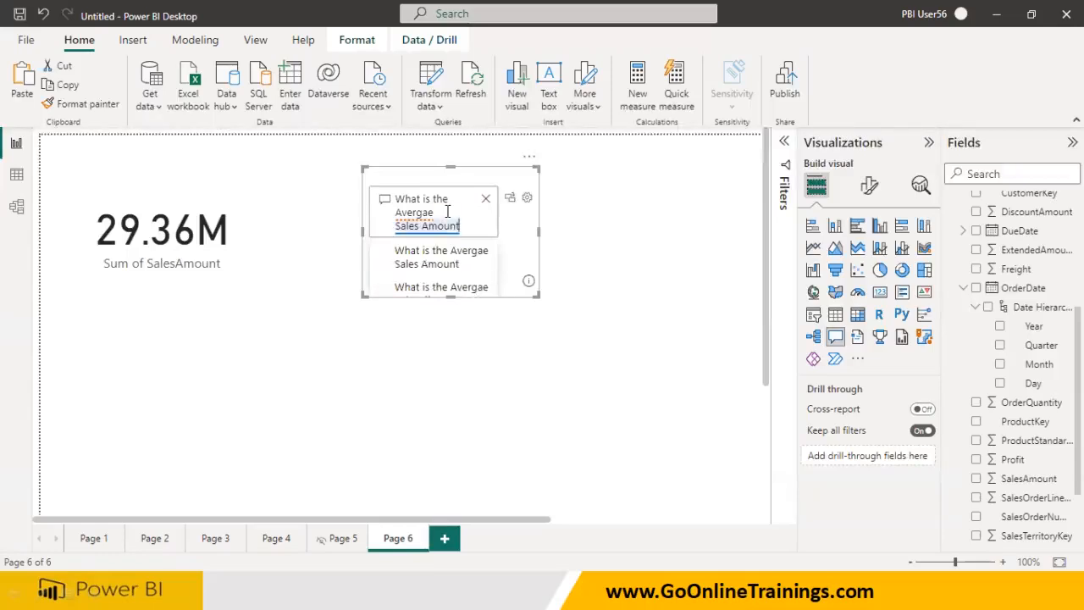
key(Return)
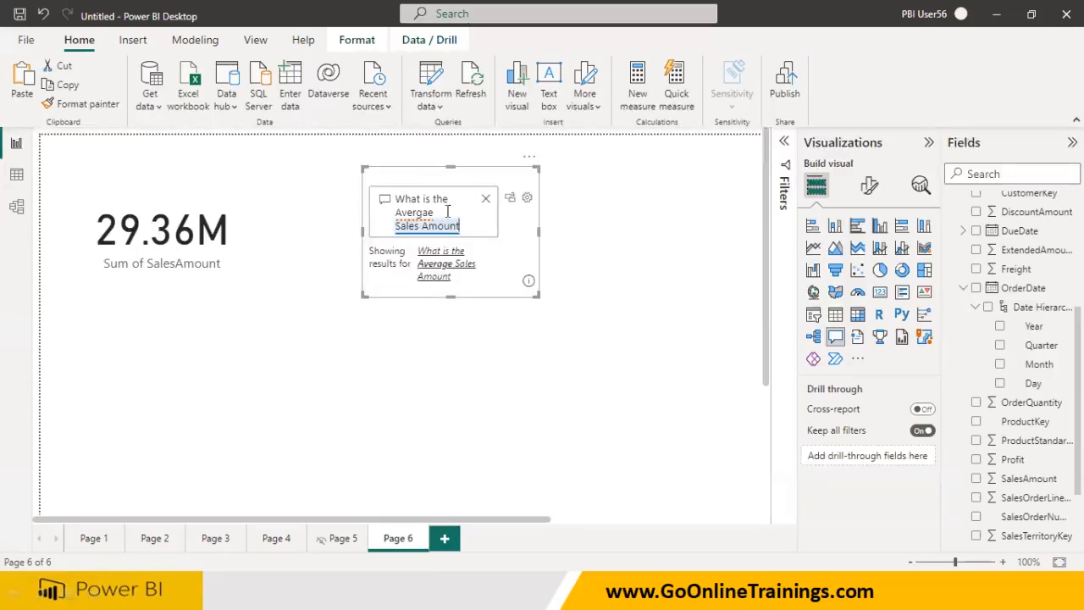
Accept the suggested question "What is the Average Sales Amount" and convert the Q&A result into a standard card visual
click(437, 266)
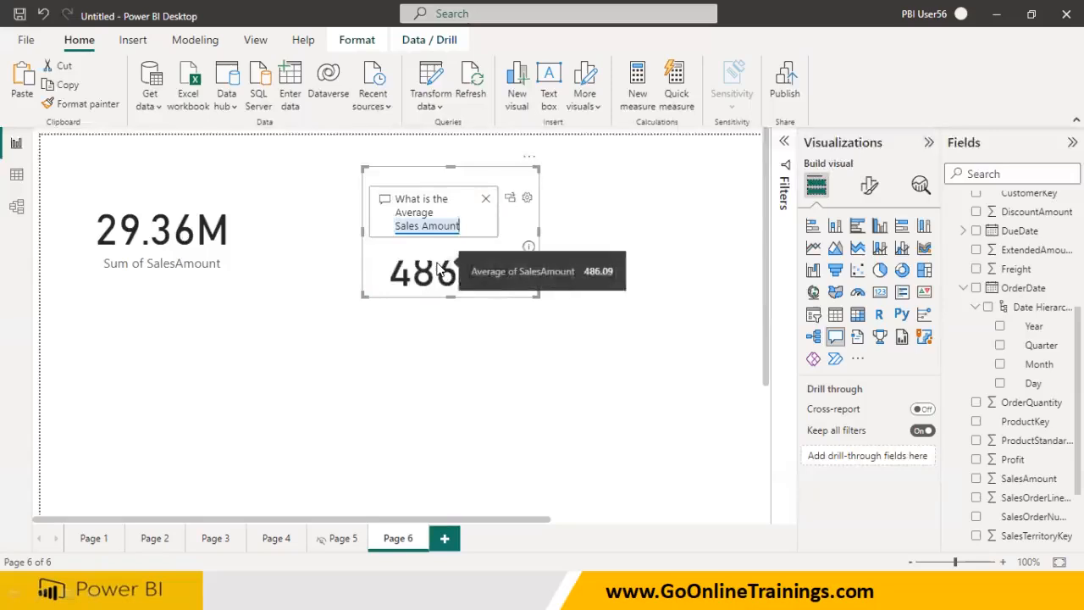
click(508, 203)
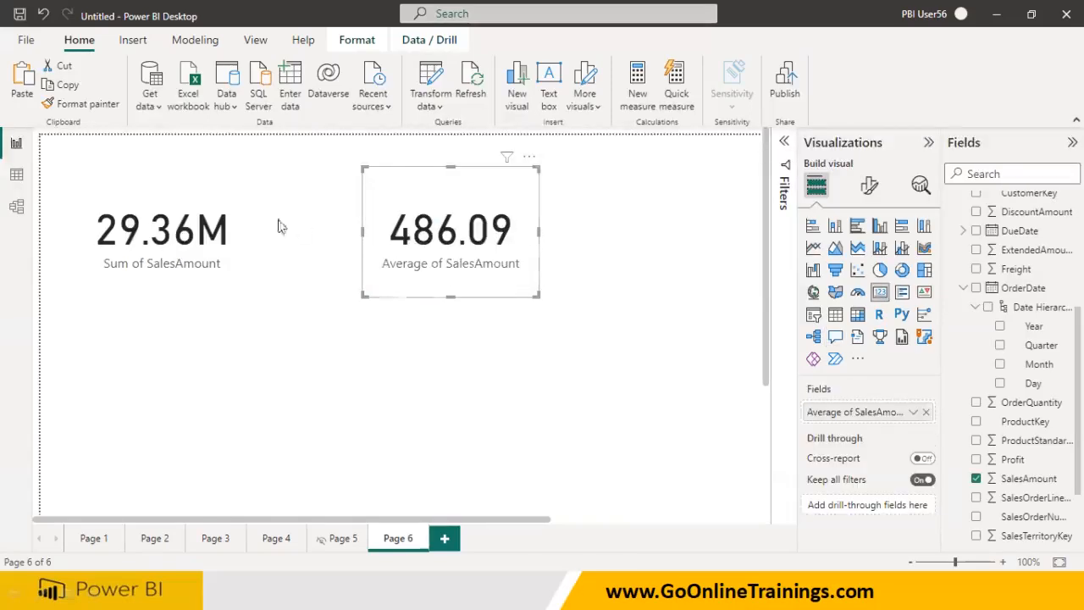
click(249, 258)
click(437, 258)
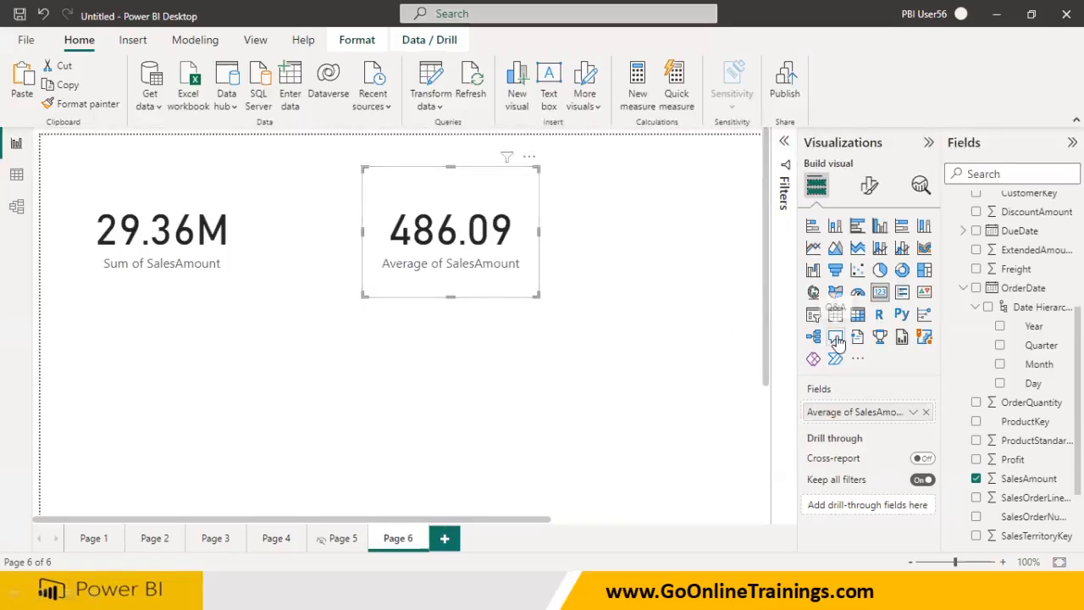
click(279, 343)
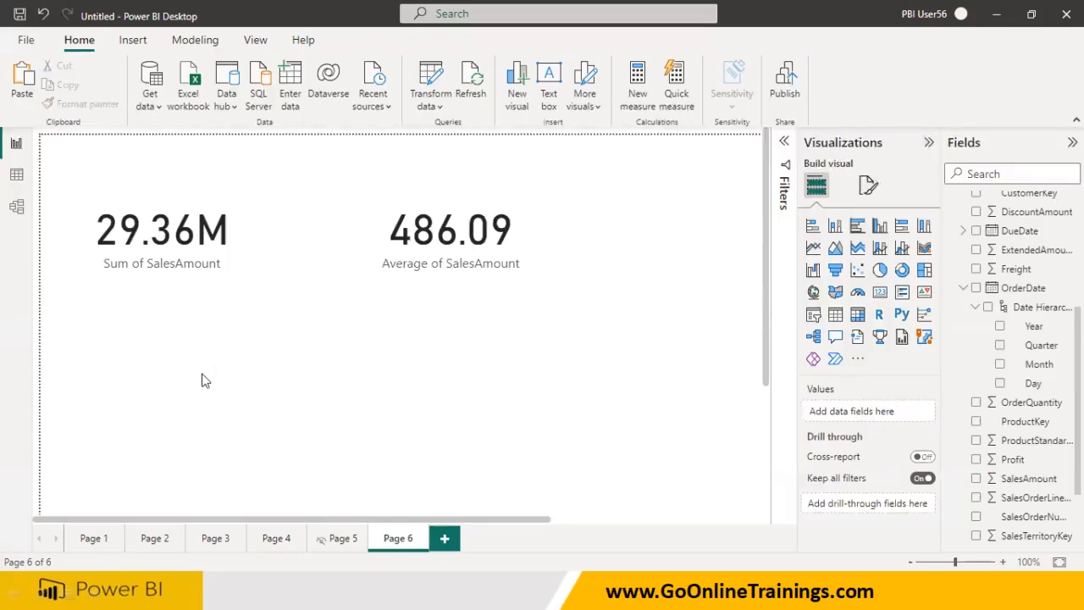
Insert a Q&A visual below the sales card, ask it "Region wise Sales and Profit", and enlarge it to show the result
double_click(201, 380)
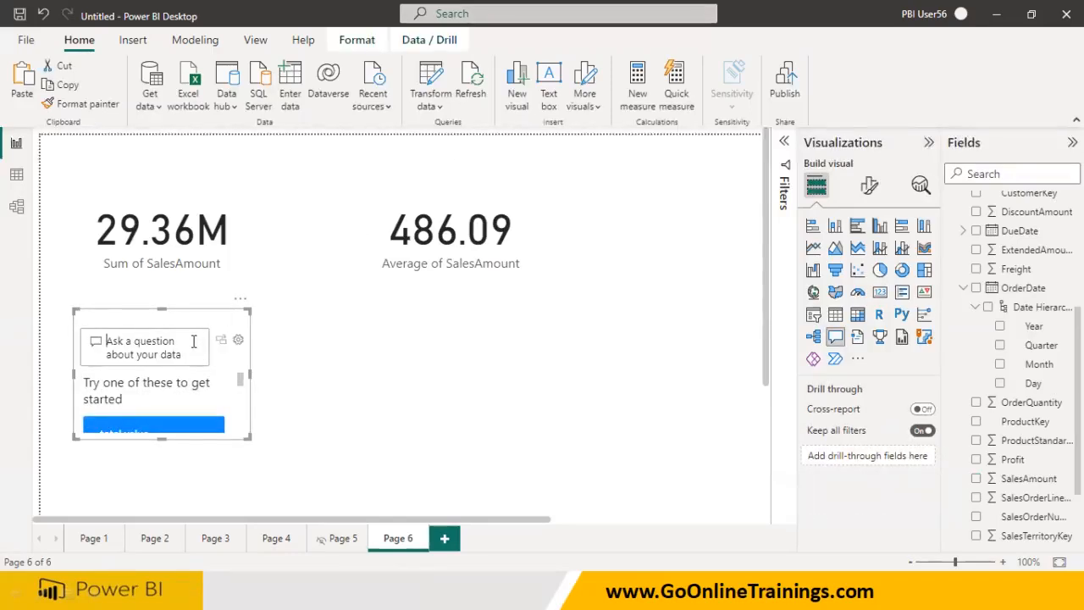
text(Region)
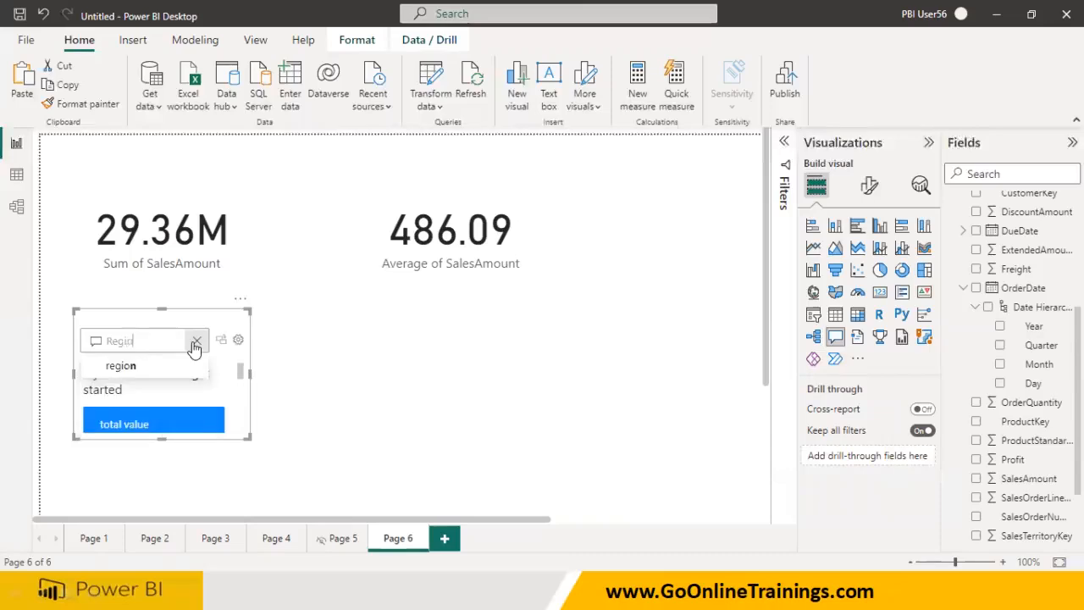
text( wise Slae)
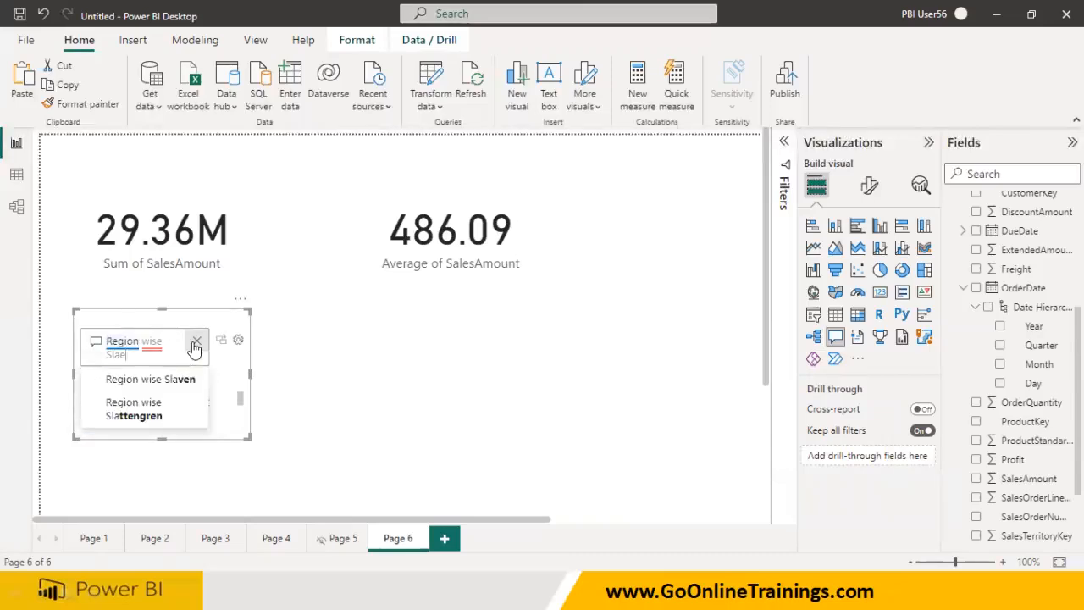
key(BackSpace)
key(BackSpace)
key(BackSpace)
text(al)
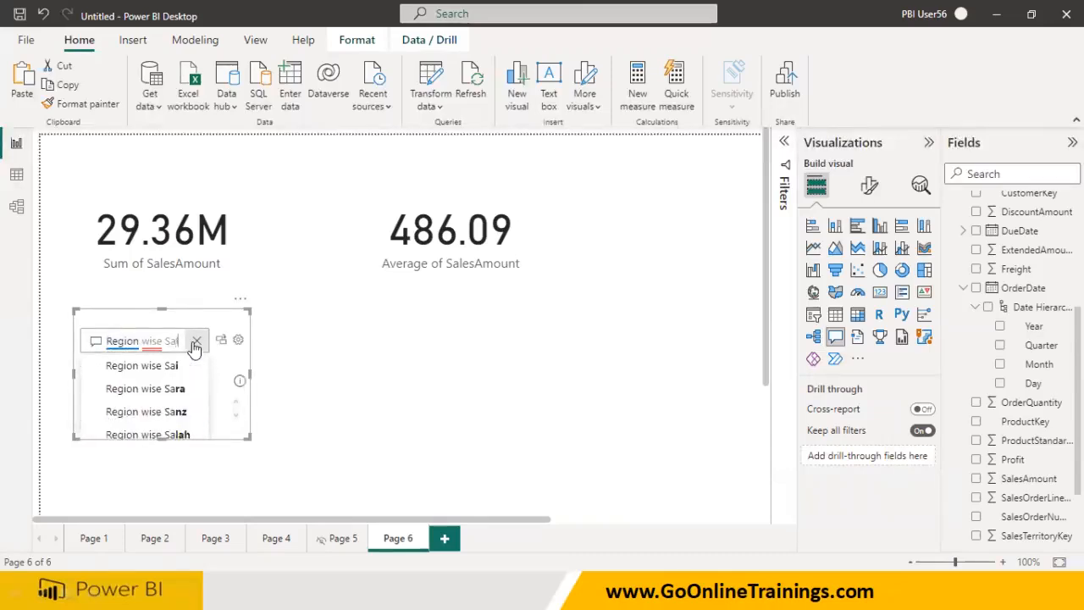
text(es and Pro)
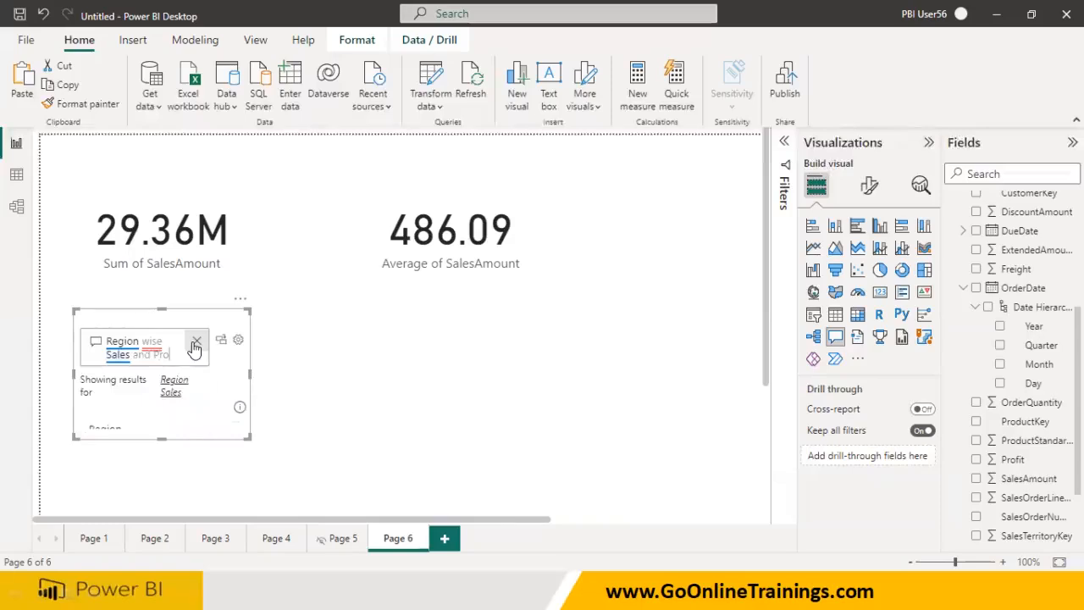
text(fit)
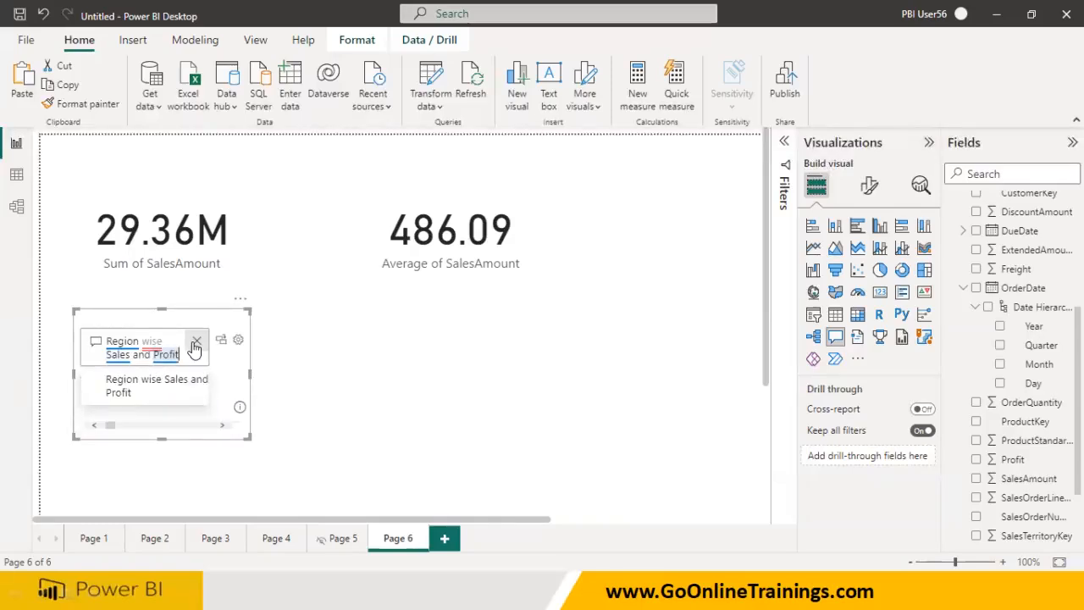
click(130, 389)
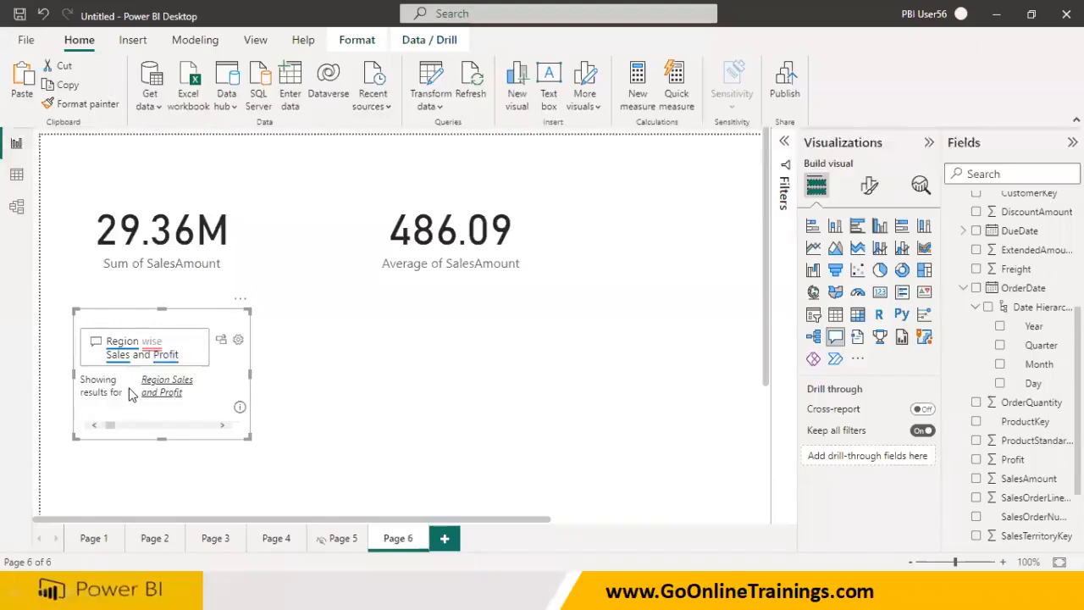
drag(250, 437, 468, 506)
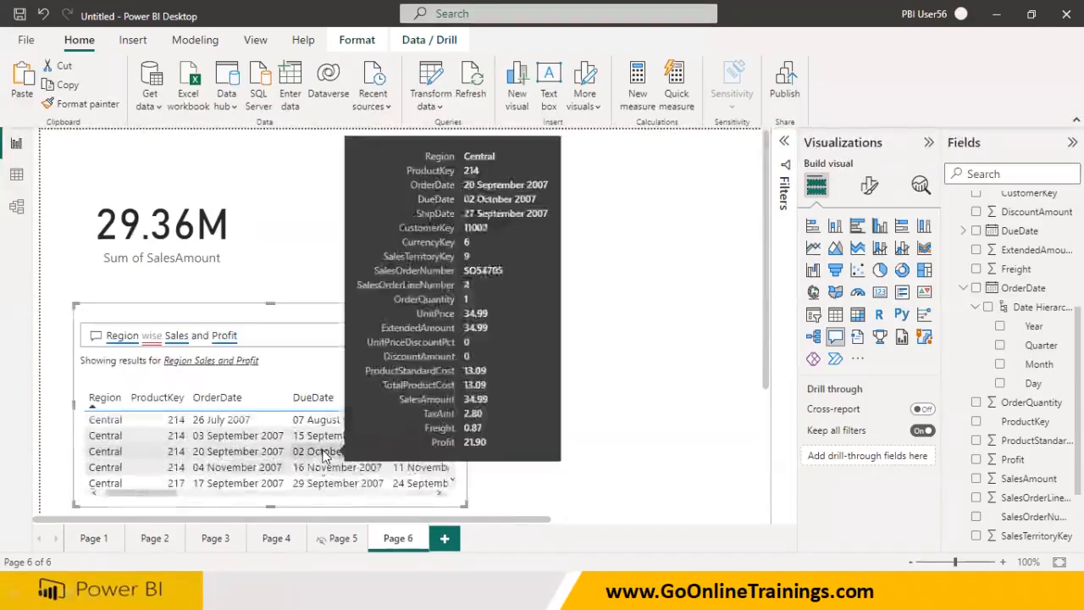
scroll(180, 410, down, 1)
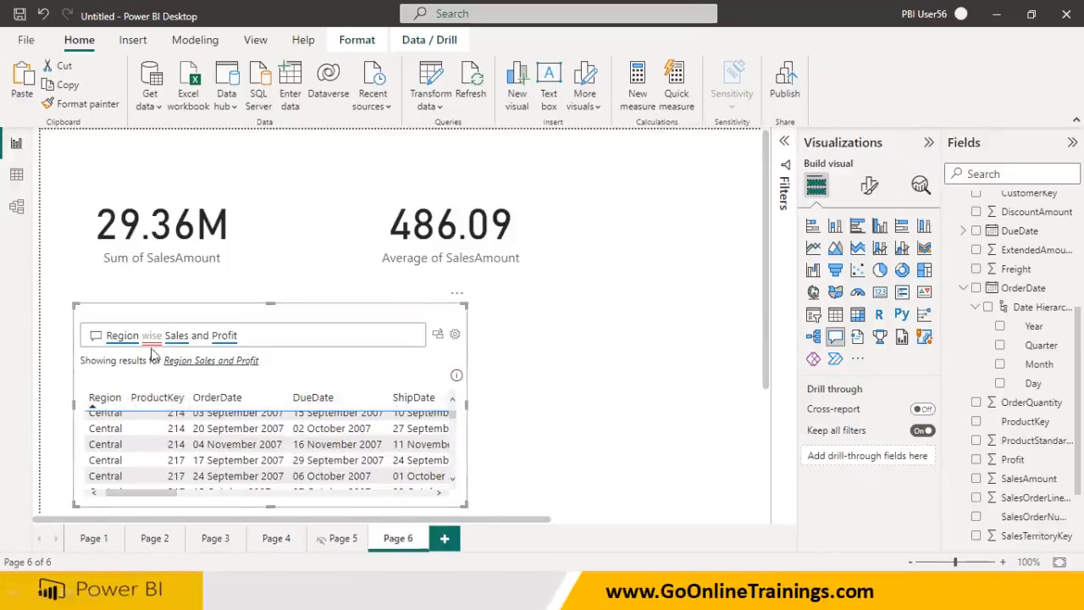
Try extending the question to "Region wise Sales and Profit in Pie Chart", and remove the Q&A visual from the page
click(269, 337)
text(in Pie)
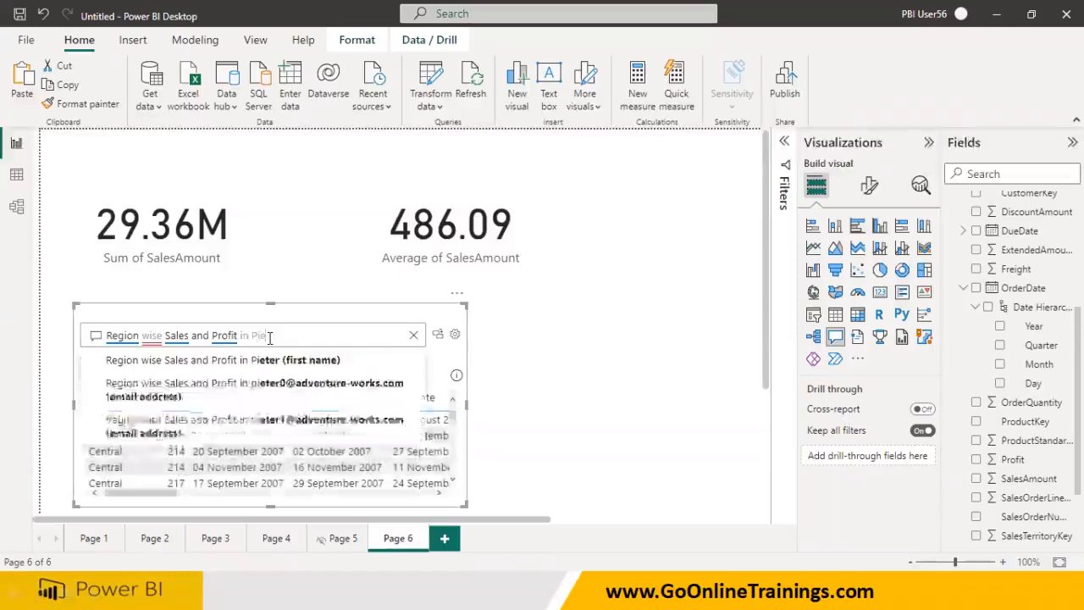
text( Cgahart)
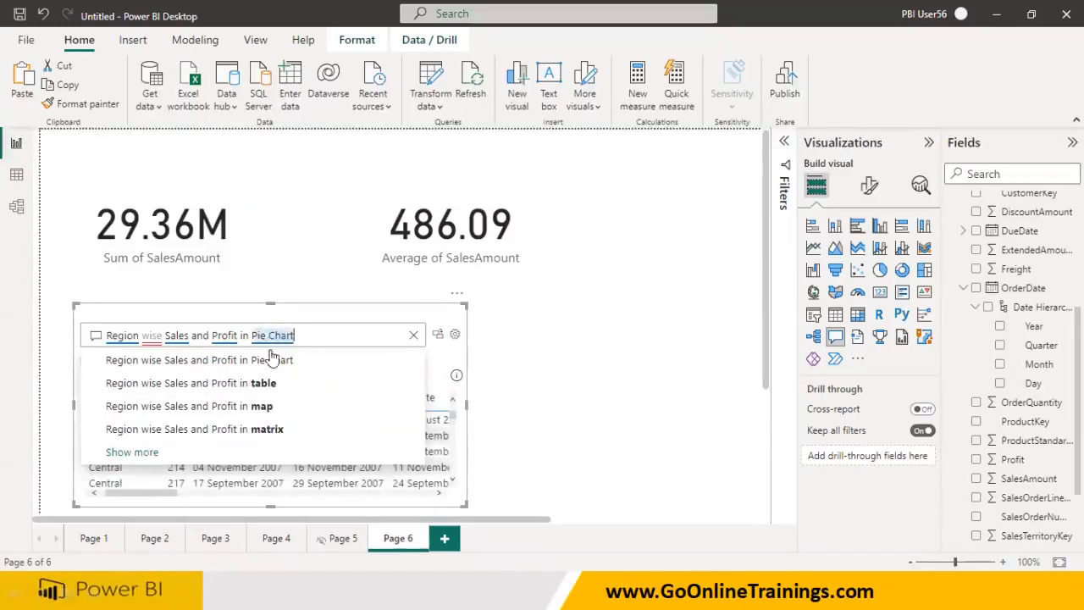
click(272, 359)
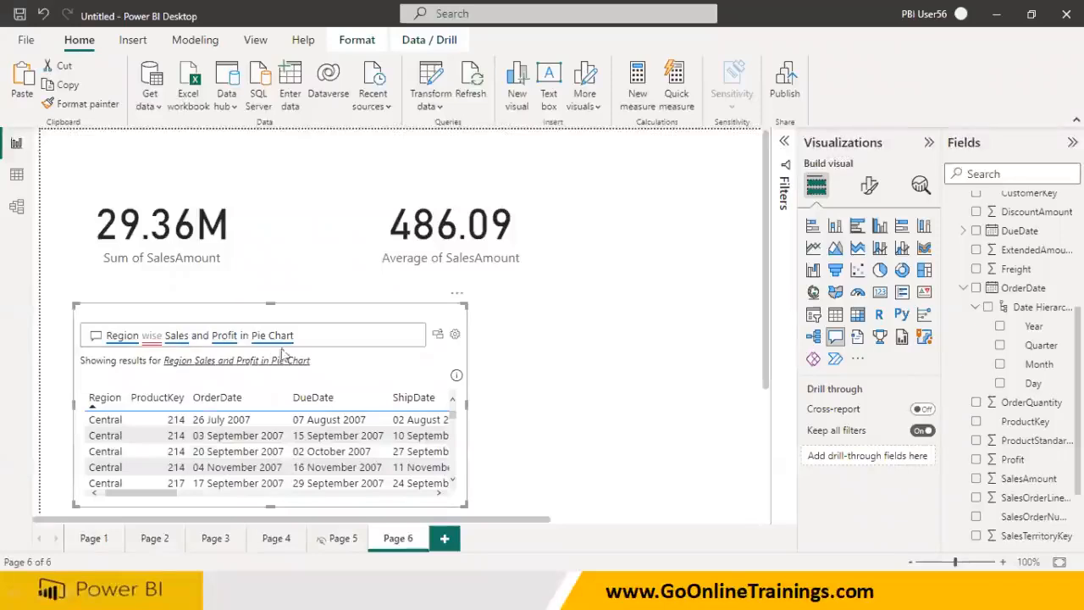
click(457, 293)
click(503, 331)
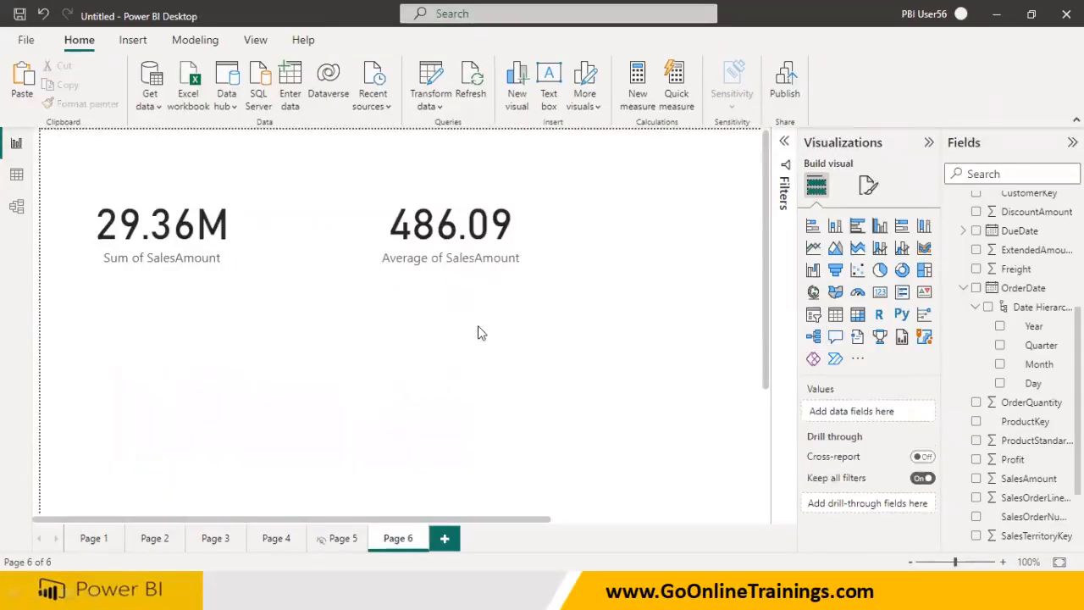
Insert a new Q&A visual below the sales card, ask it "Region wise Sales in Pie chart", and accept the suggested wording
double_click(167, 328)
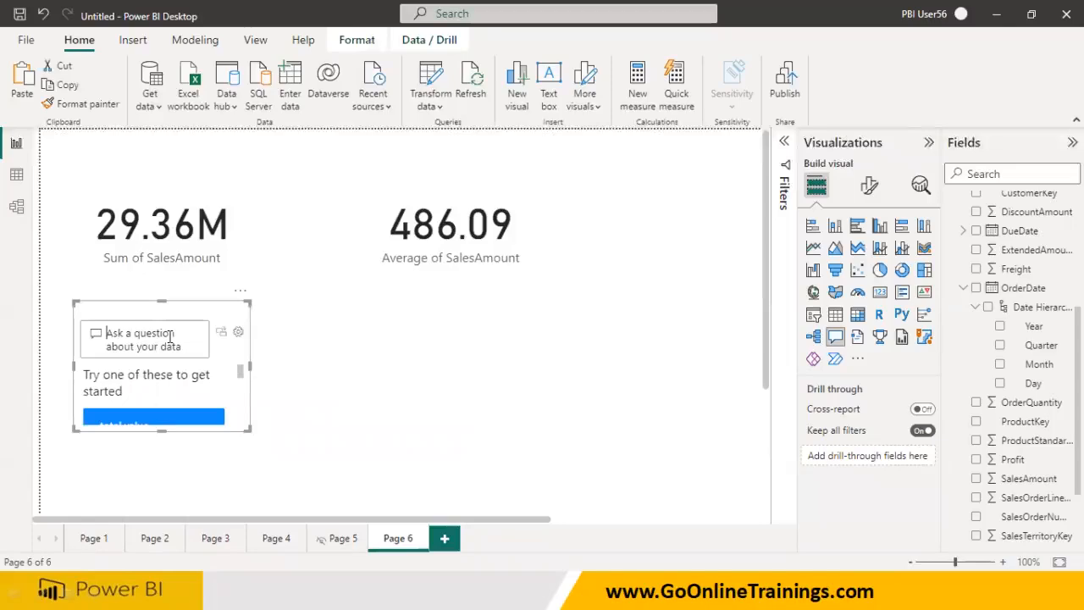
text(REgosn)
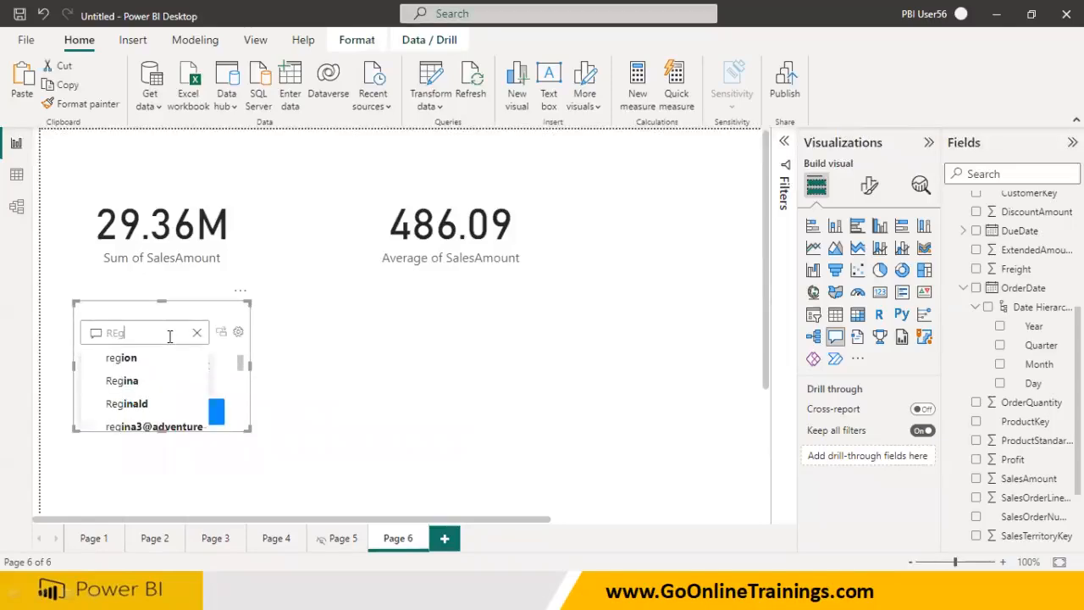
key(BackSpace)
key(BackSpace)
key(BackSpace)
key(BackSpace)
key(BackSpace)
text(egion wise Sales)
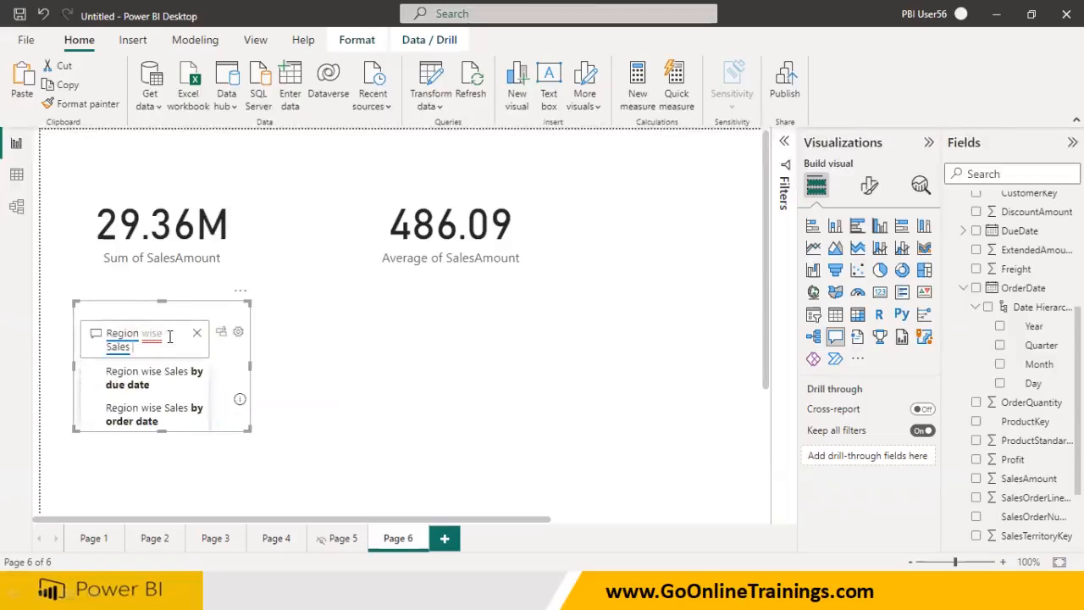
text( in Pe)
key(BackSpace)
text(ie cha)
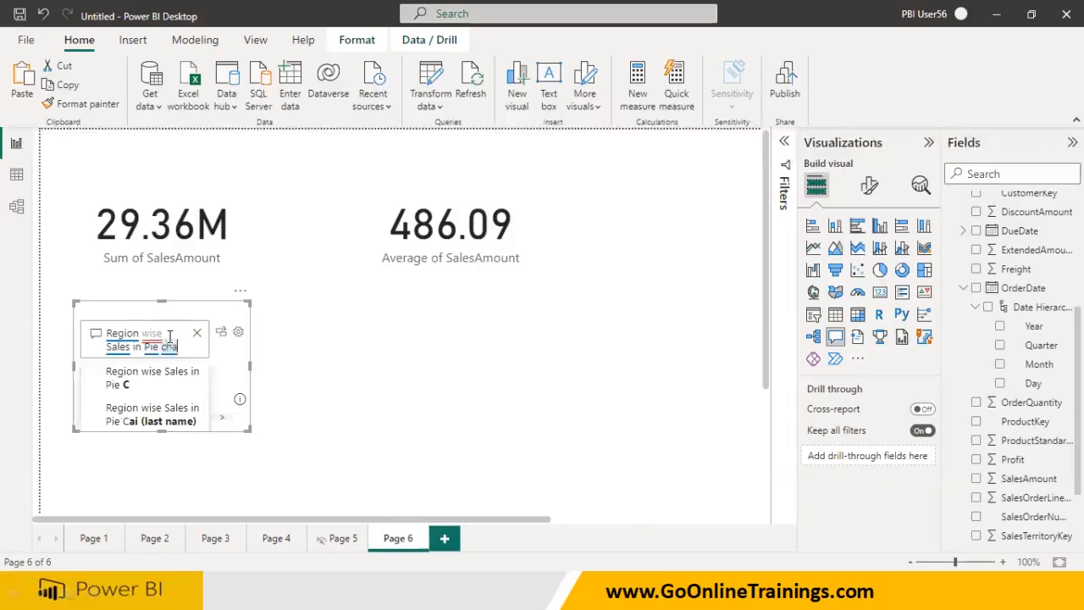
text(rt)
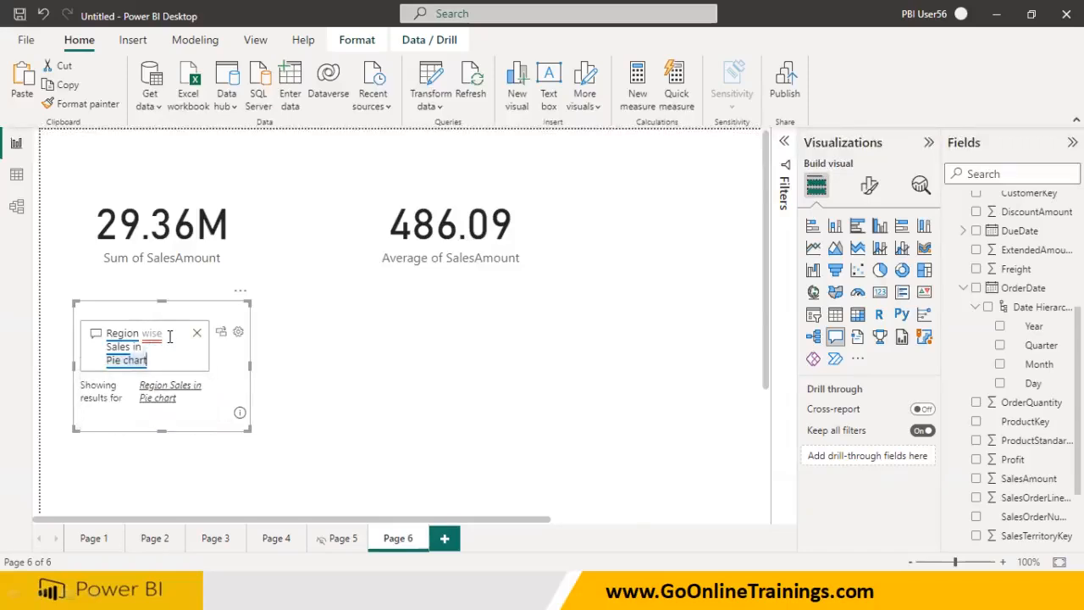
click(158, 397)
Enlarge the Q&A visual in both directions, and look at its Q&A setup options
drag(243, 429, 329, 476)
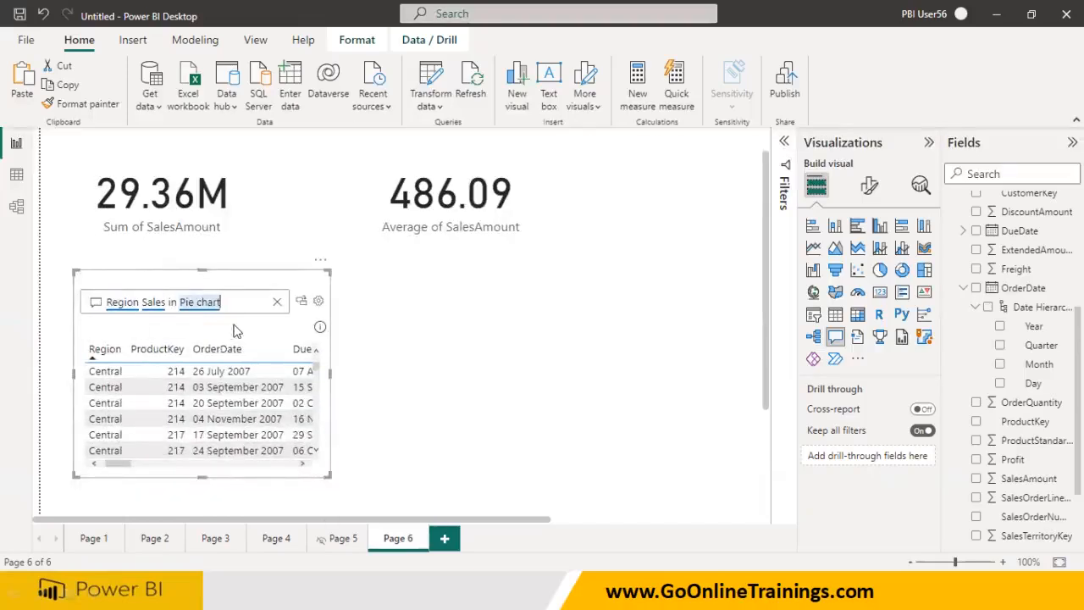
scroll(305, 337, down, 3)
drag(330, 320, 435, 394)
scroll(424, 398, up, 3)
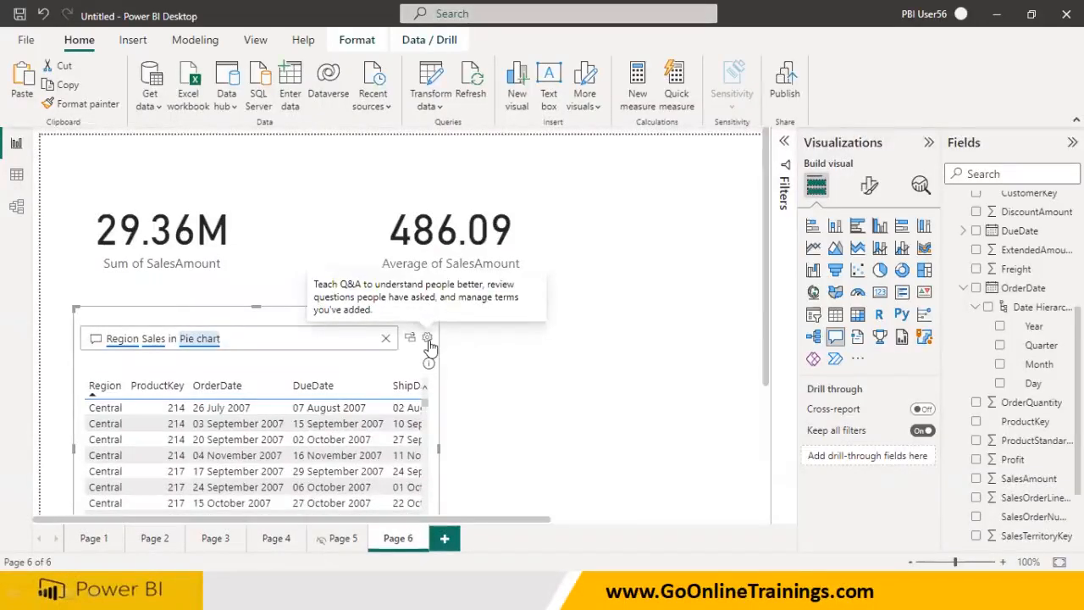
click(428, 339)
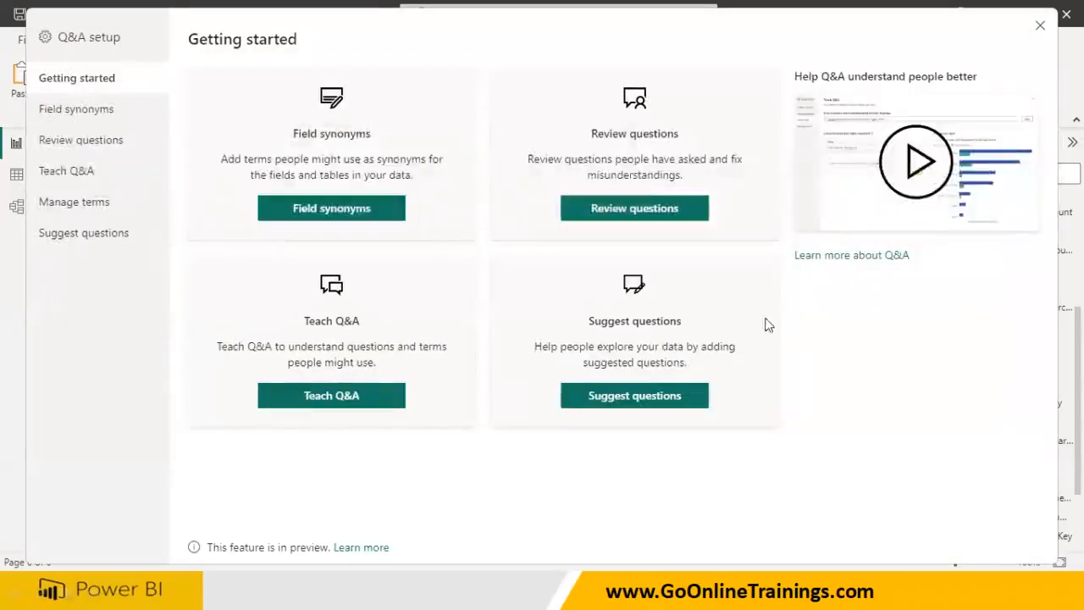
click(1040, 26)
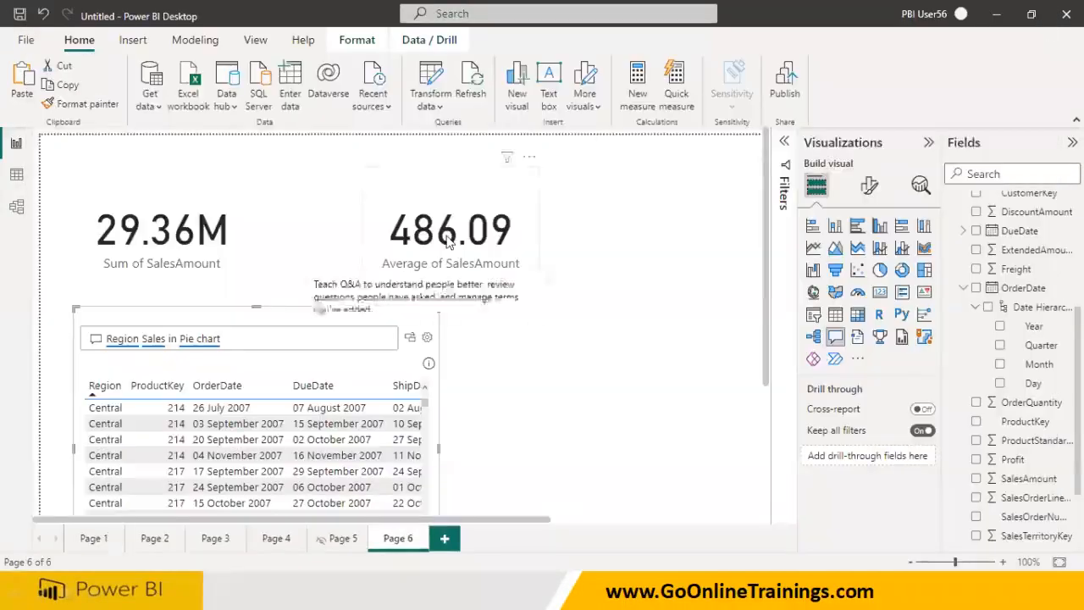
Clear the question "Region Sales in Pie chart" and remove the Q&A visual from the page
click(107, 341)
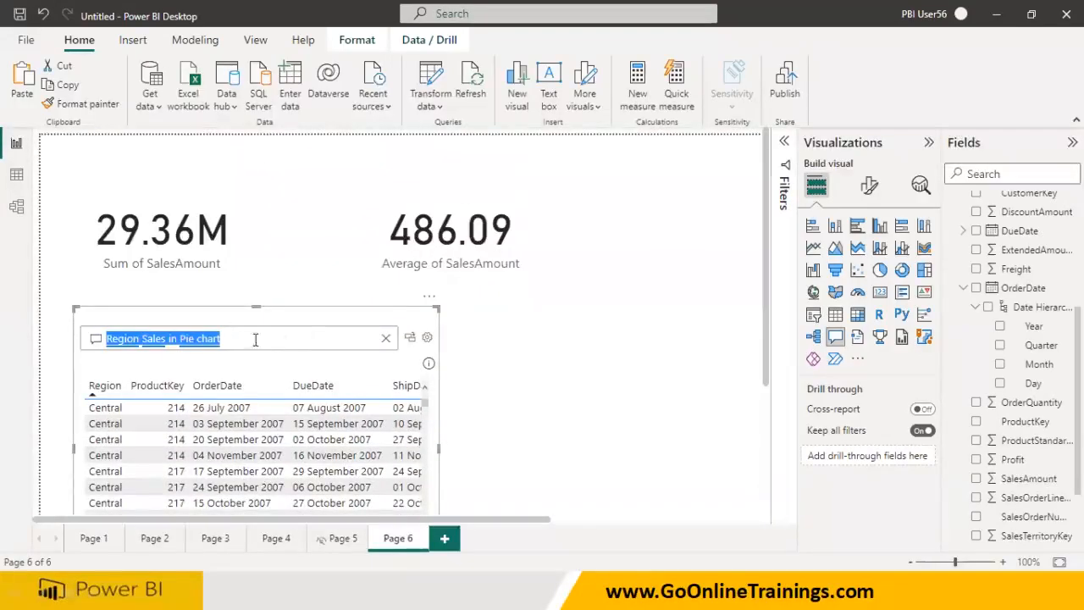
click(385, 339)
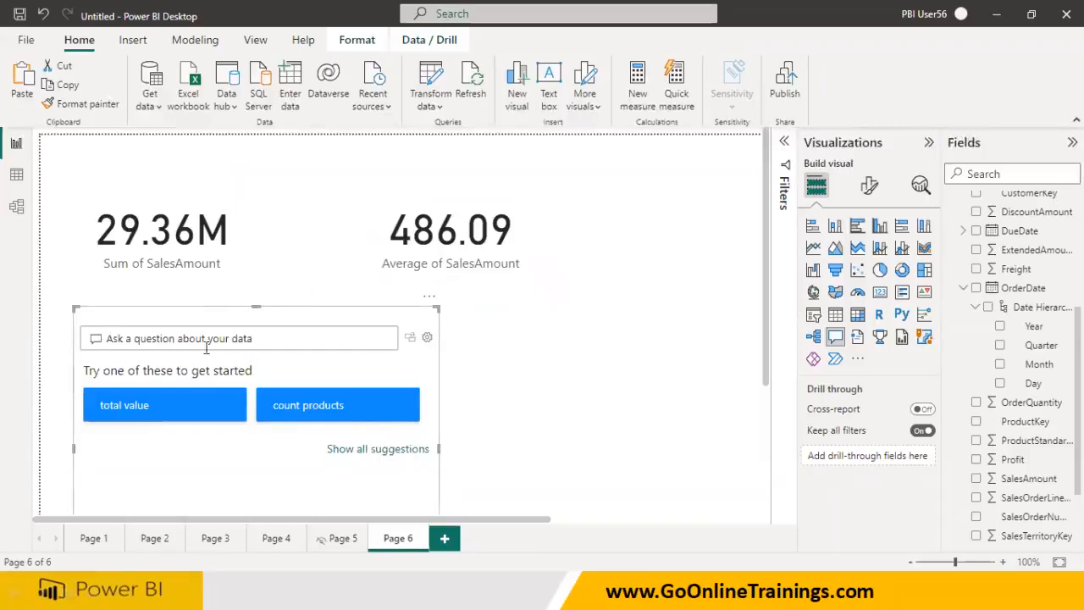
click(429, 296)
click(447, 315)
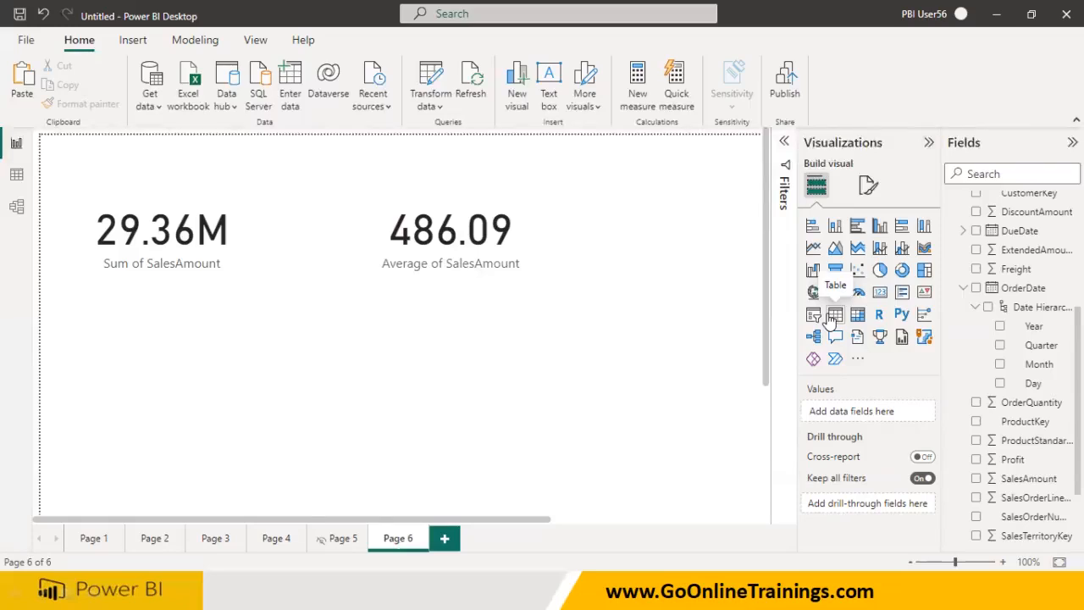
Try out a paginated report visual below the sales card, and remove it from the page
click(900, 338)
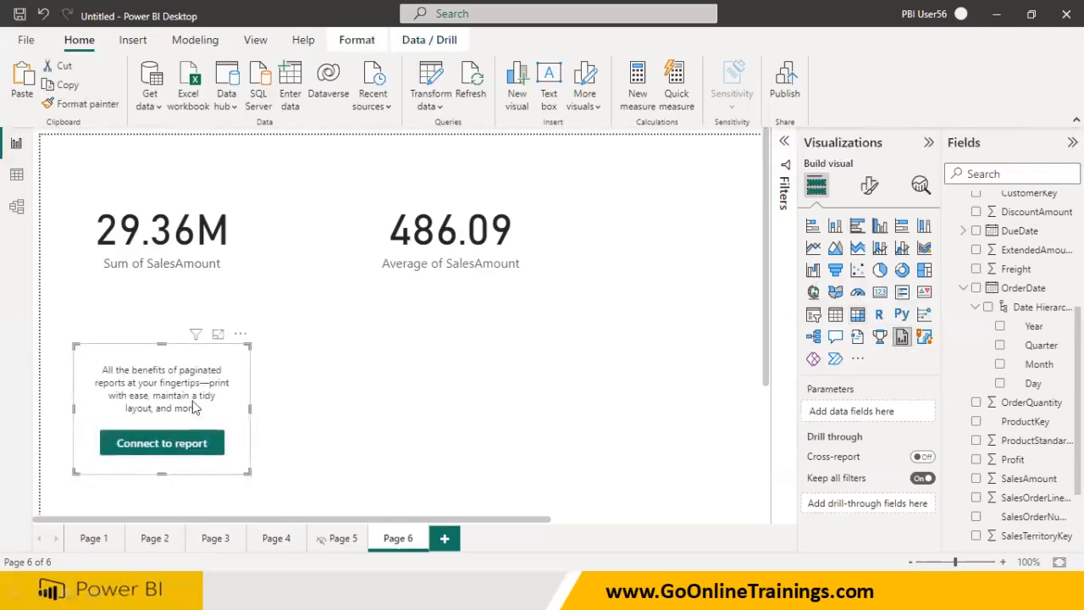
click(239, 336)
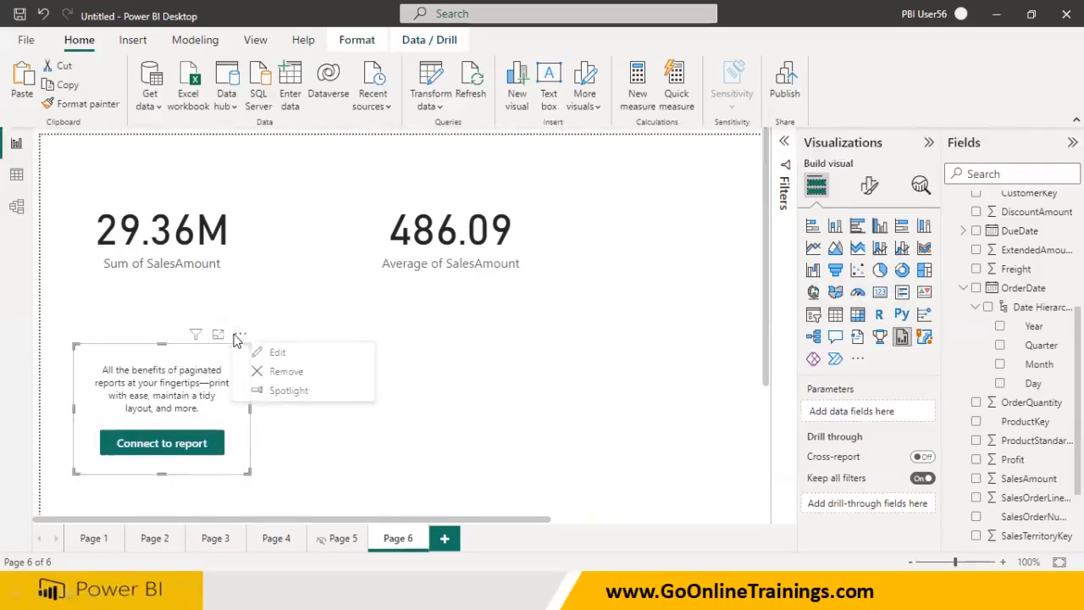
click(286, 371)
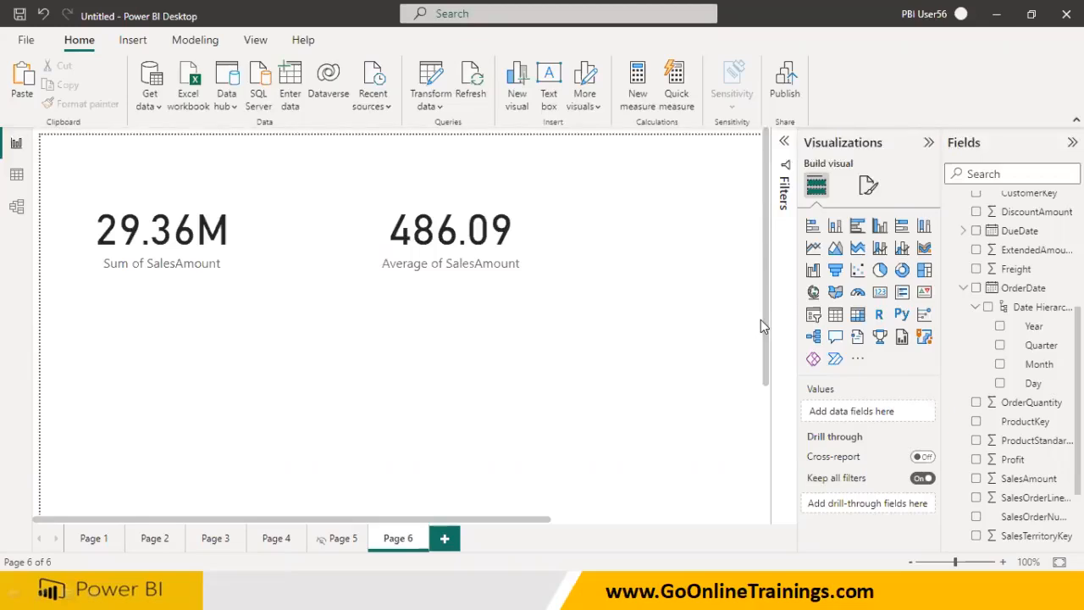
Switch to Microsoft Office Word 2007 with a new blank document
key(super)
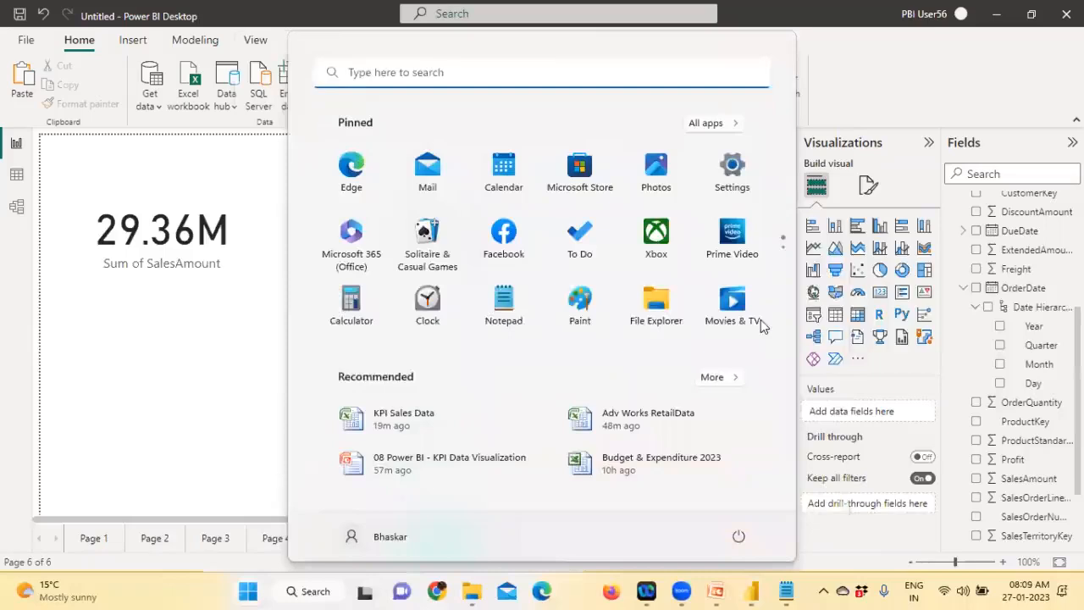
text(winword)
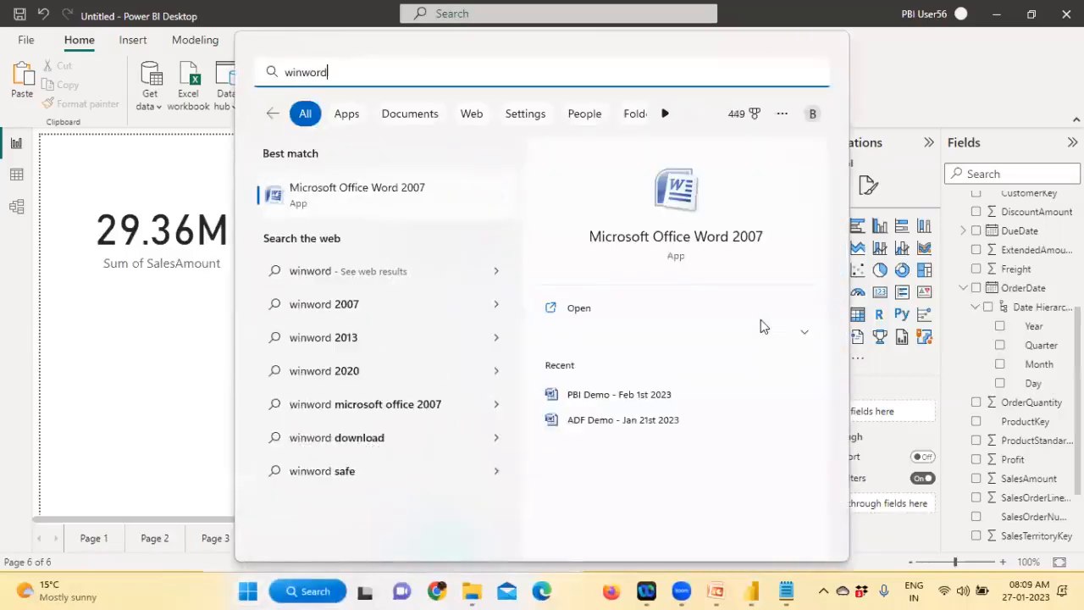
click(330, 192)
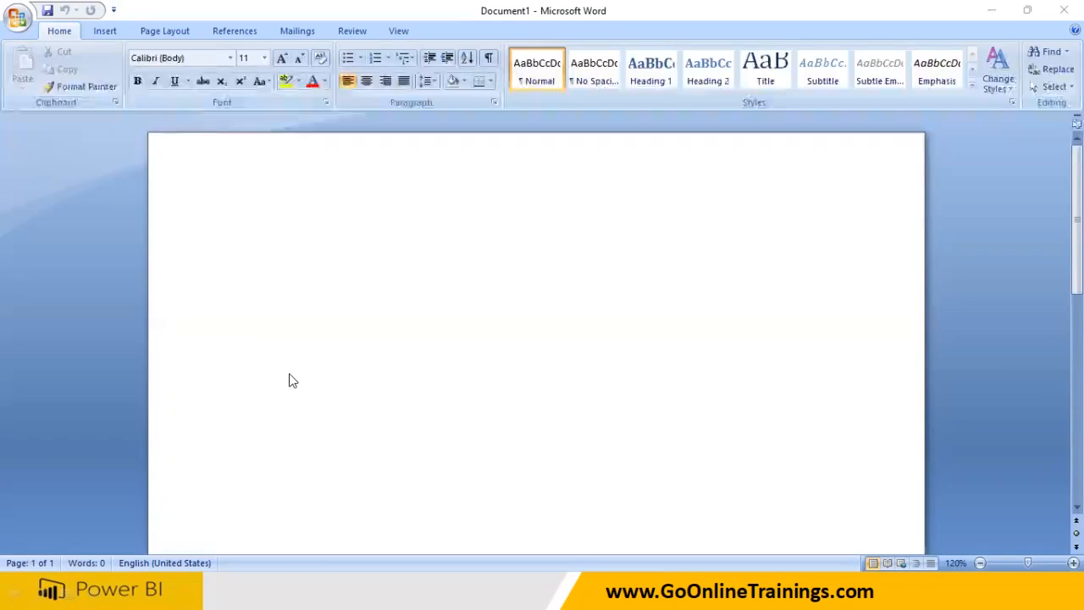
Examine the margin presets and the paper sizes available for the blank document
click(165, 31)
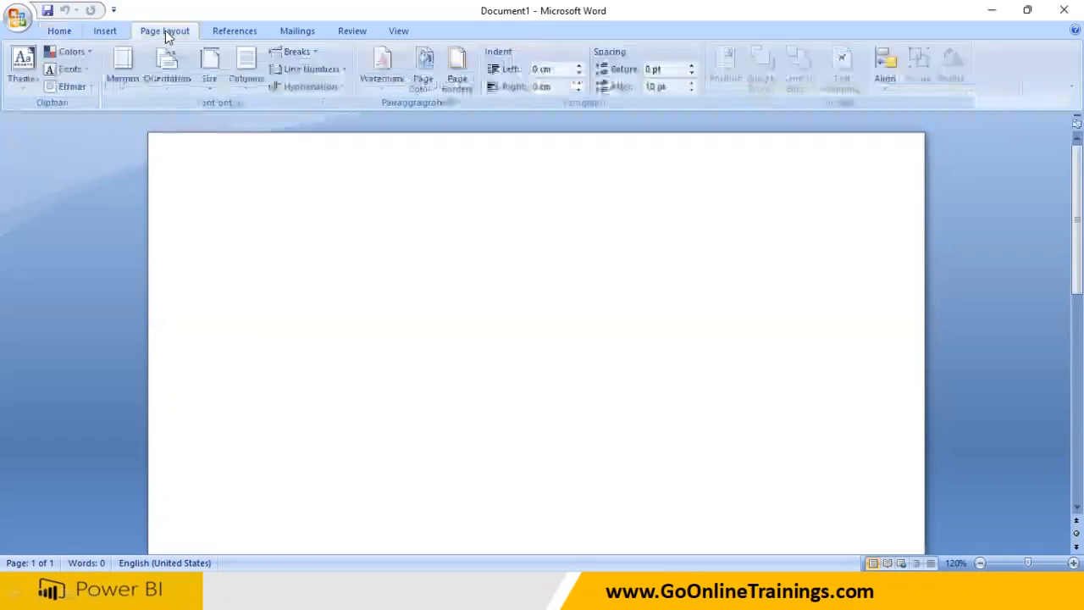
click(124, 82)
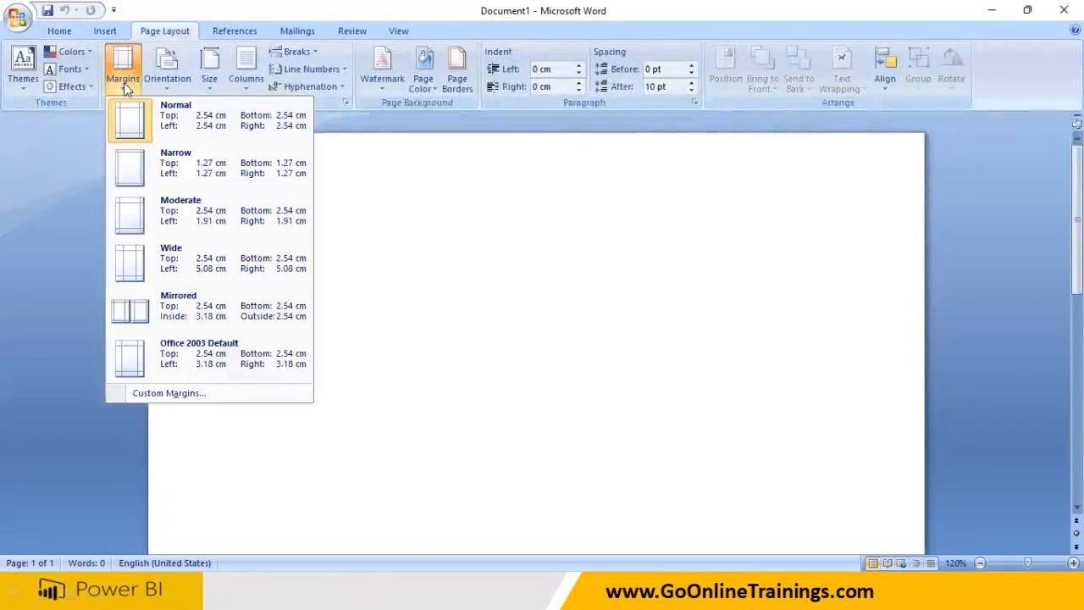
click(395, 226)
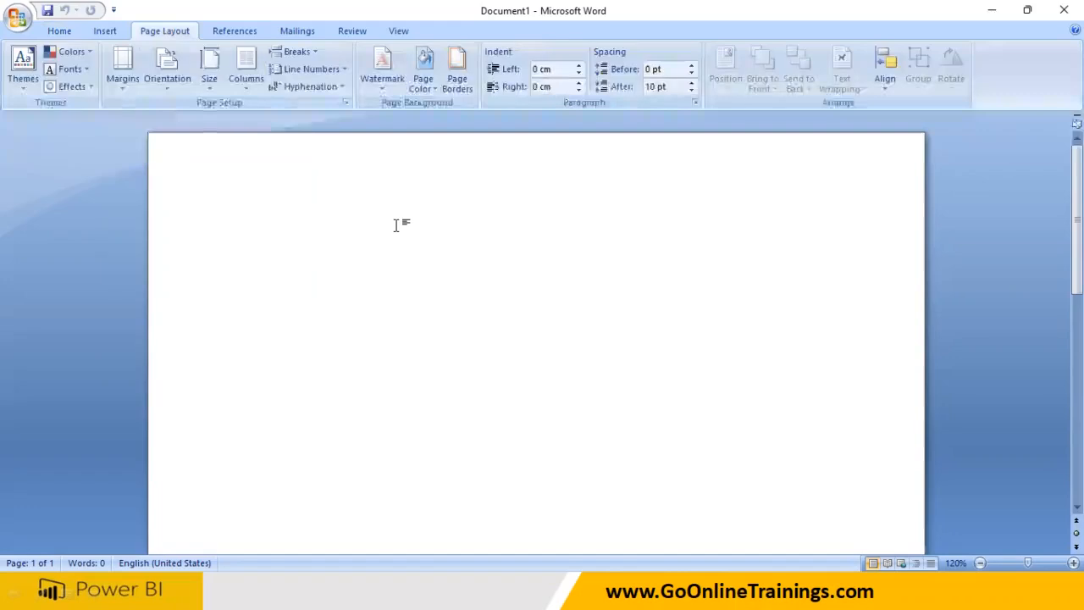
click(210, 80)
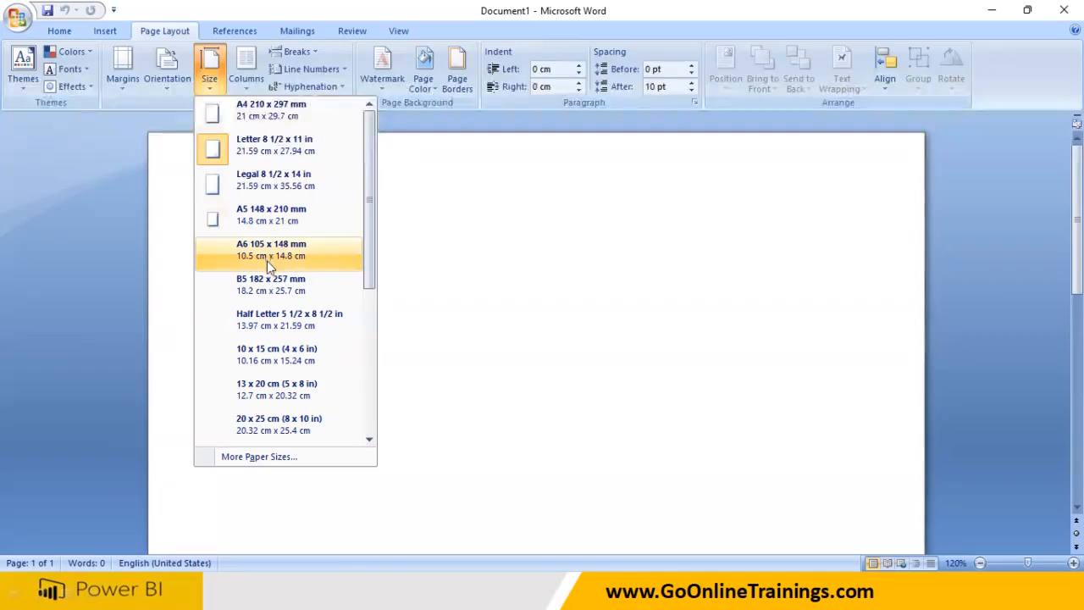
Compare the insertable elements with the page layout settings, and look at the margin presets again
click(108, 31)
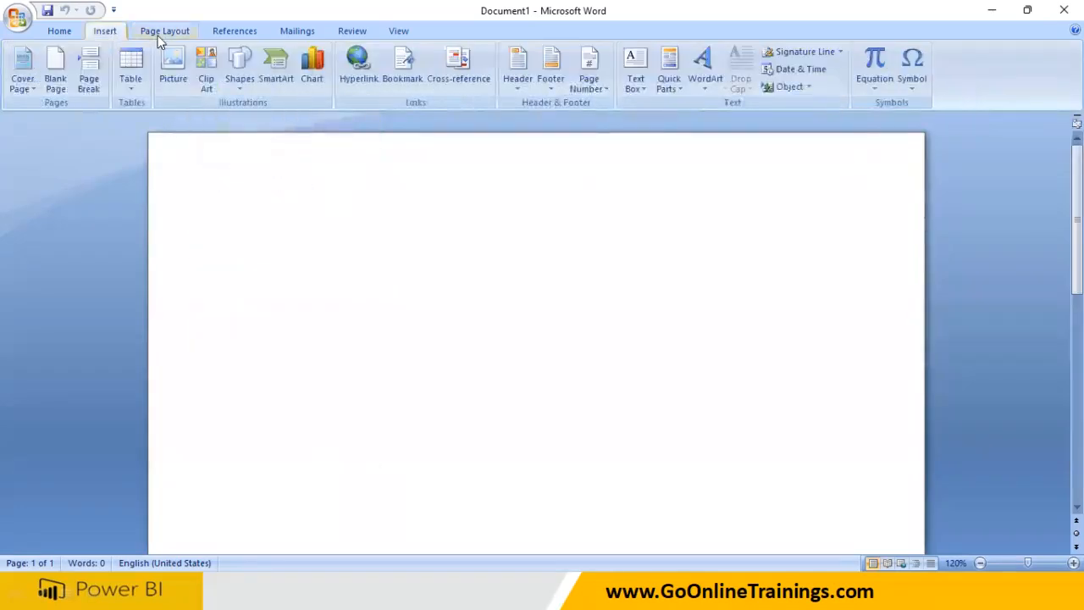
click(149, 31)
click(109, 31)
click(157, 32)
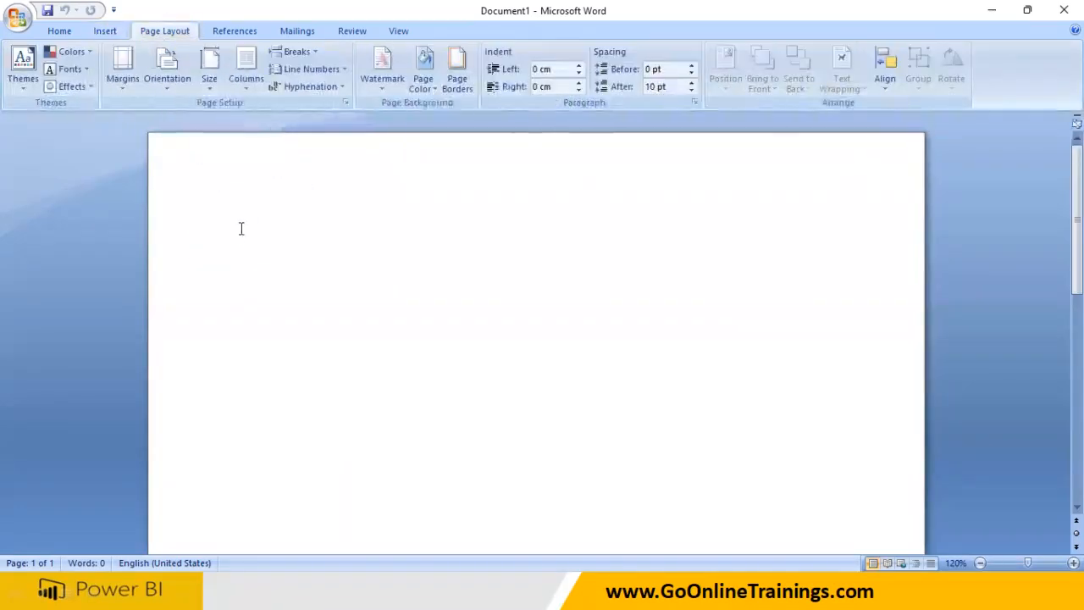
click(108, 31)
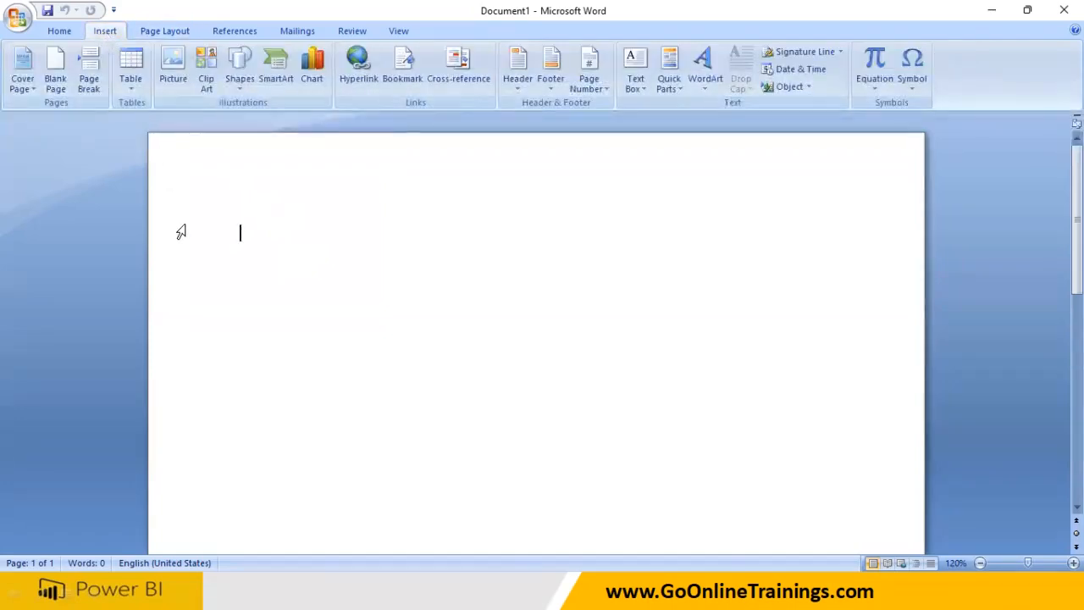
click(156, 31)
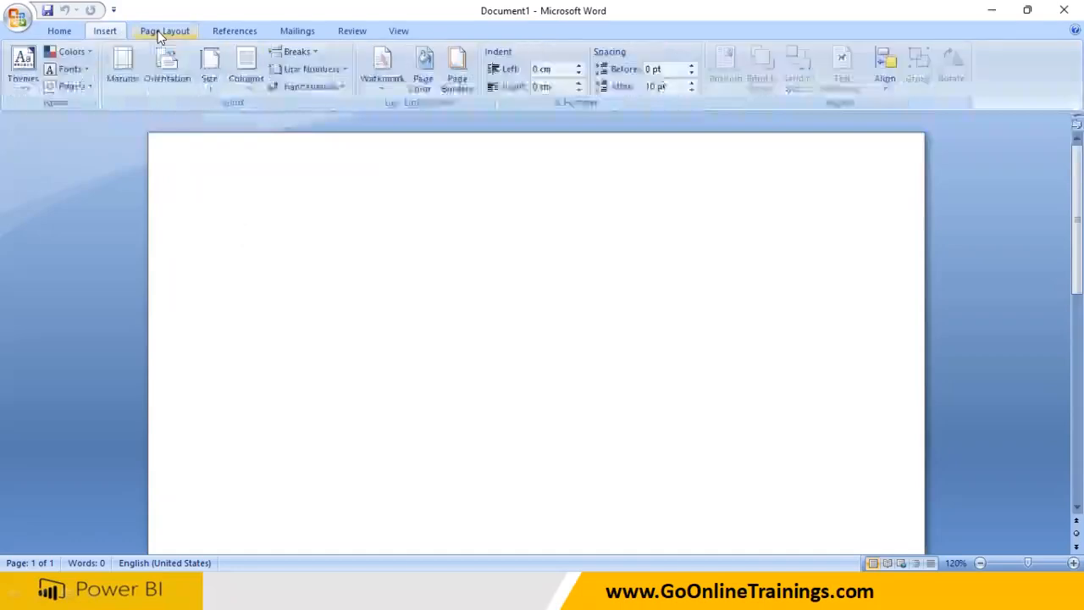
click(122, 87)
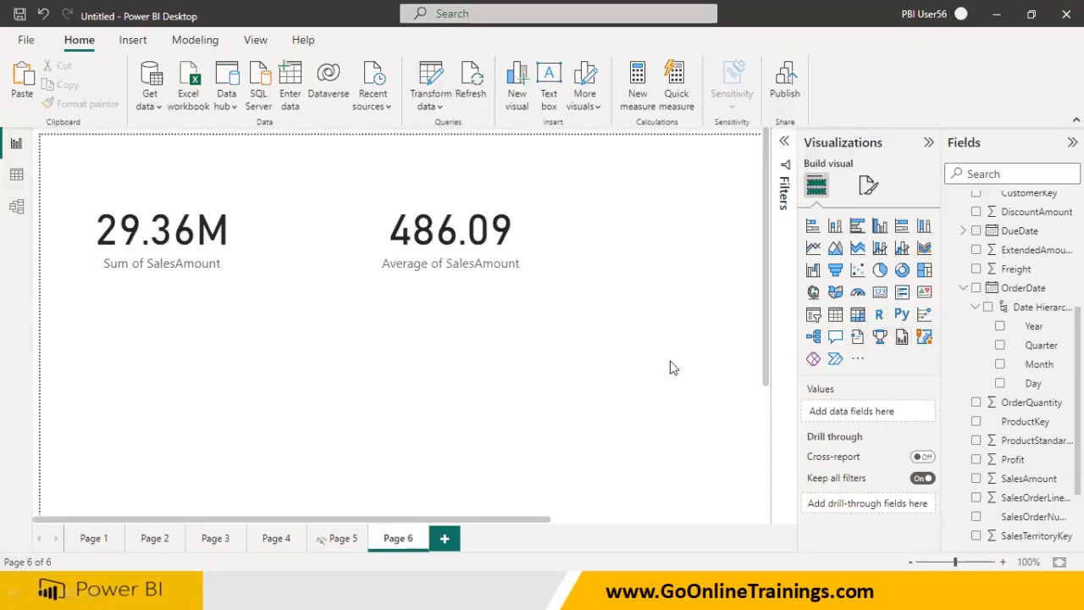
Switch to the presentation slide that lists the types of visualizations
click(353, 591)
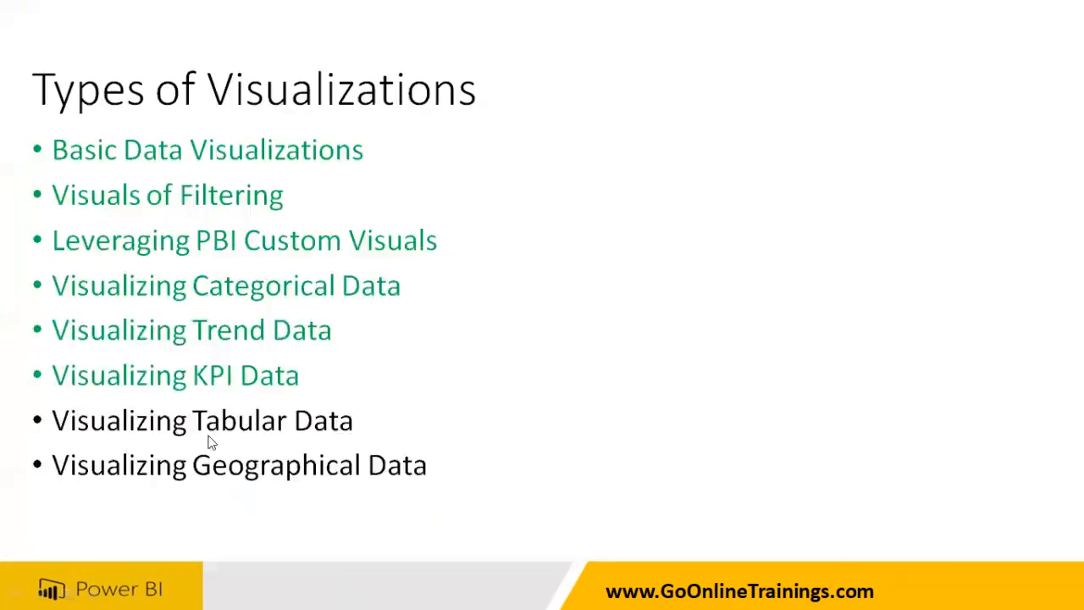